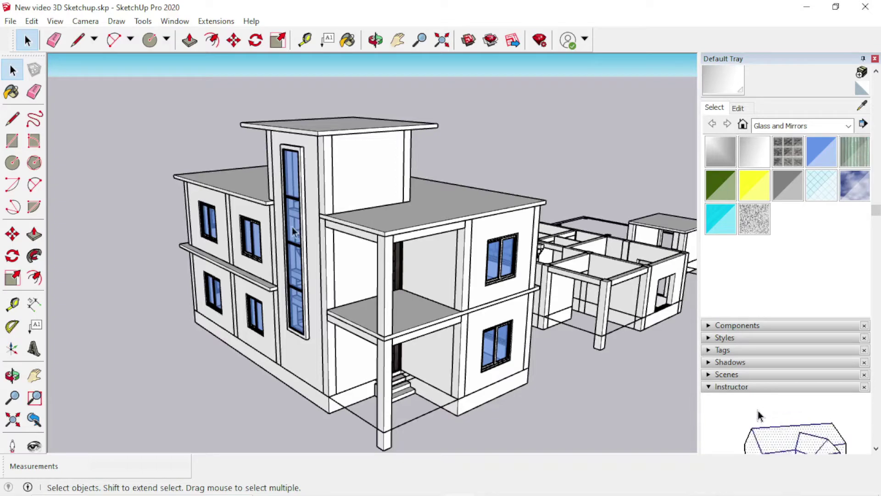
- Orbit around the house and zoom in on the upper side window beside the porch
{"action": "mouse_move", "coordinate": [411, 269]}
{"action": "middle_mouse_down"}
{"action": "mouse_move", "coordinate": [357, 250]}
{"action": "mouse_move", "coordinate": [523, 243]}
{"action": "mouse_move", "coordinate": [502, 245]}
{"action": "middle_mouse_up"}
{"action": "scroll", "coordinate": [282, 208], "scroll_direction": "up", "scroll_amount": 2}
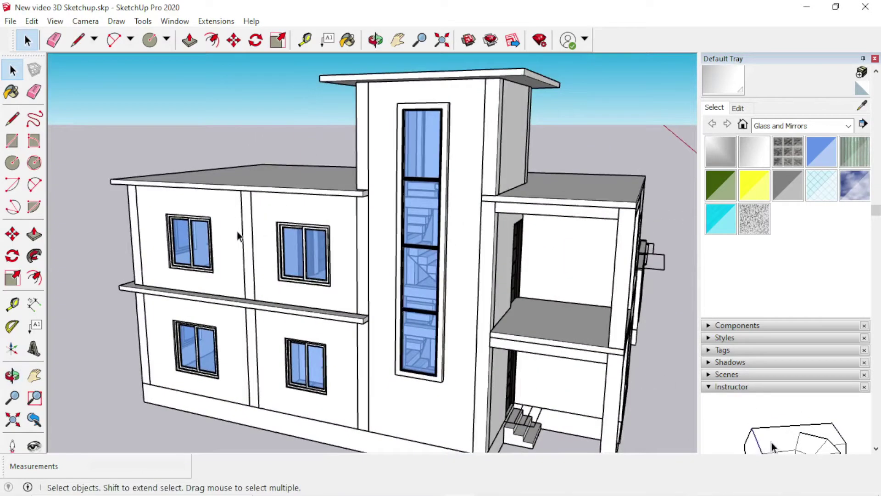
{"action": "mouse_move", "coordinate": [238, 236]}
{"action": "middle_mouse_down"}
{"action": "mouse_move", "coordinate": [189, 239]}
{"action": "mouse_move", "coordinate": [356, 257]}
{"action": "mouse_move", "coordinate": [556, 259]}
{"action": "mouse_move", "coordinate": [222, 282]}
{"action": "mouse_move", "coordinate": [453, 268]}
{"action": "mouse_move", "coordinate": [390, 257]}
{"action": "mouse_move", "coordinate": [373, 244]}
{"action": "middle_mouse_up"}
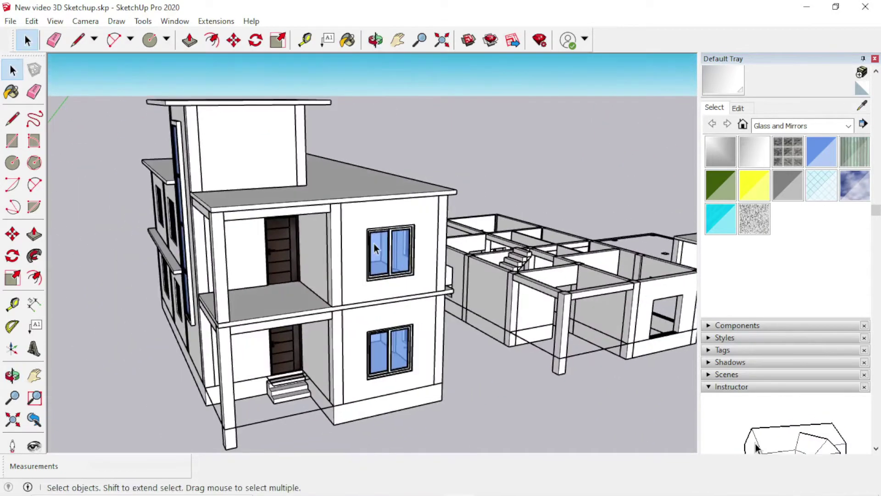
{"action": "scroll", "coordinate": [374, 243], "scroll_direction": "up", "scroll_amount": 3}
{"action": "scroll", "coordinate": [445, 254], "scroll_direction": "up", "scroll_amount": 2}
{"action": "middle_click_drag", "start_coordinate": [445, 255], "coordinate": [364, 252]}
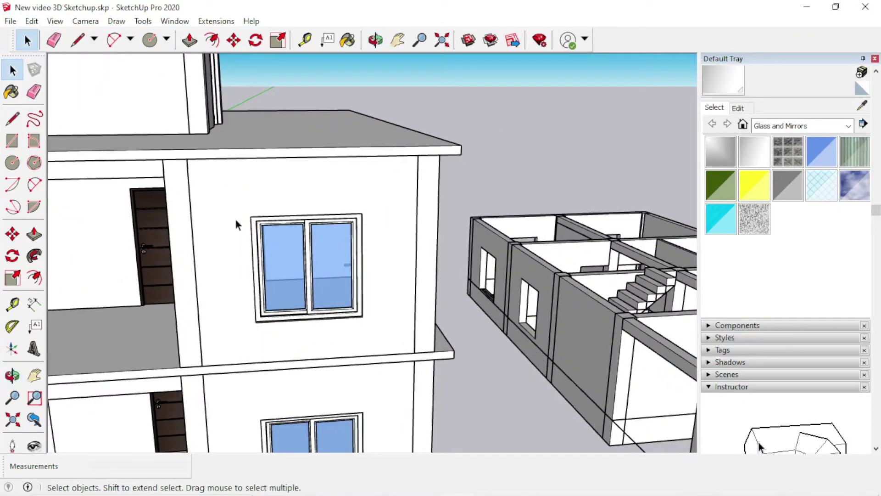
{"action": "scroll", "coordinate": [276, 242], "scroll_direction": "up", "scroll_amount": 2}
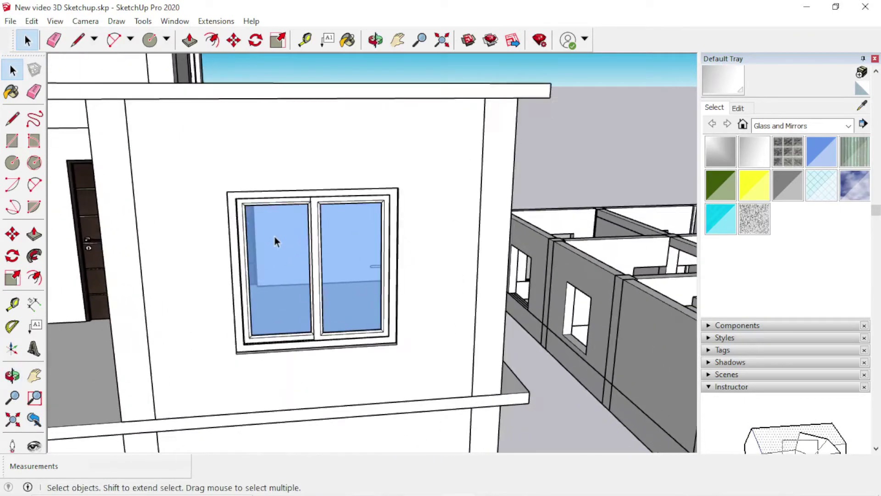
{"action": "scroll", "coordinate": [328, 178], "scroll_direction": "up", "scroll_amount": 1}
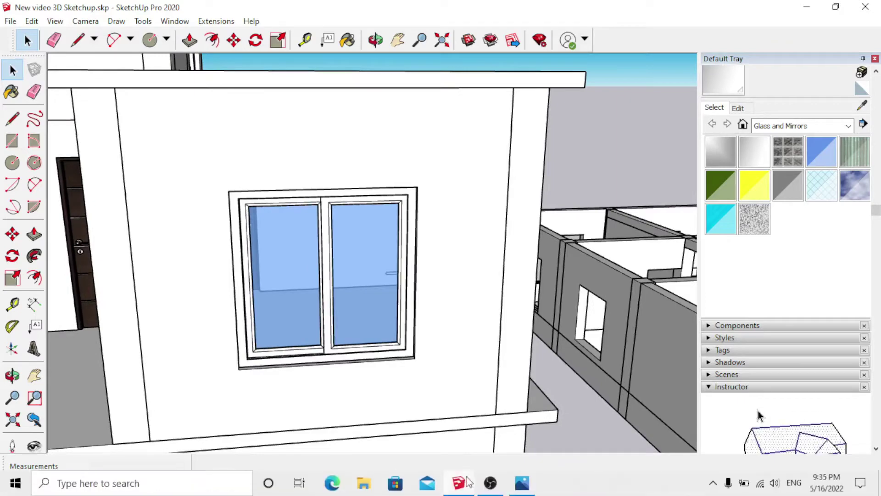
{"action": "left_click", "coordinate": [522, 482]}
{"action": "scroll", "coordinate": [423, 272], "scroll_direction": "up", "scroll_amount": 1}
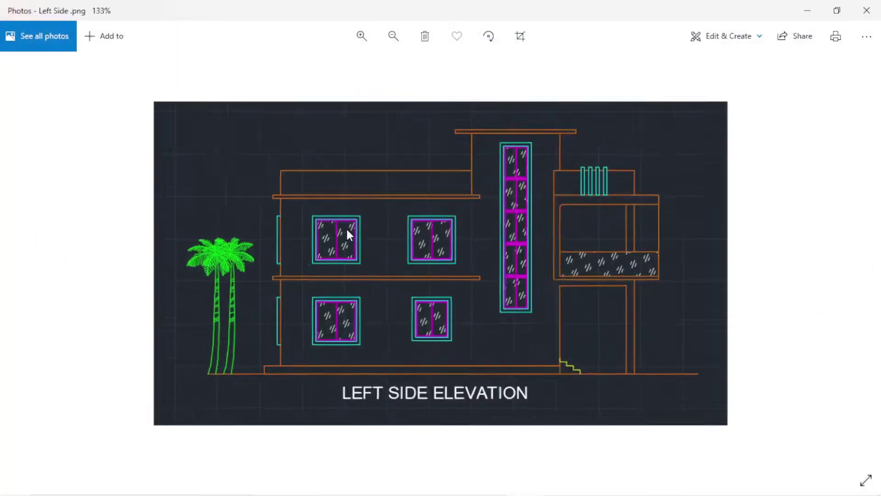
{"action": "scroll", "coordinate": [346, 227], "scroll_direction": "up", "scroll_amount": 3}
{"action": "scroll", "coordinate": [234, 202], "scroll_direction": "up", "scroll_amount": 2}
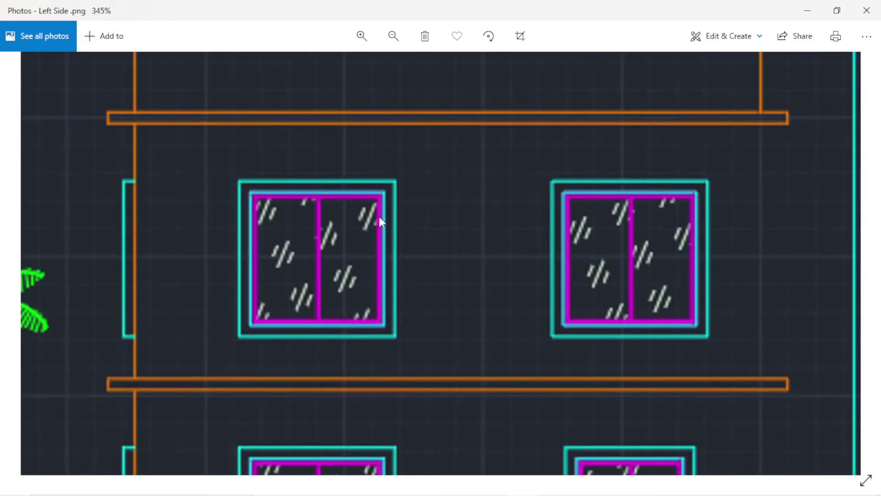
{"action": "scroll", "coordinate": [275, 220], "scroll_direction": "down", "scroll_amount": 3}
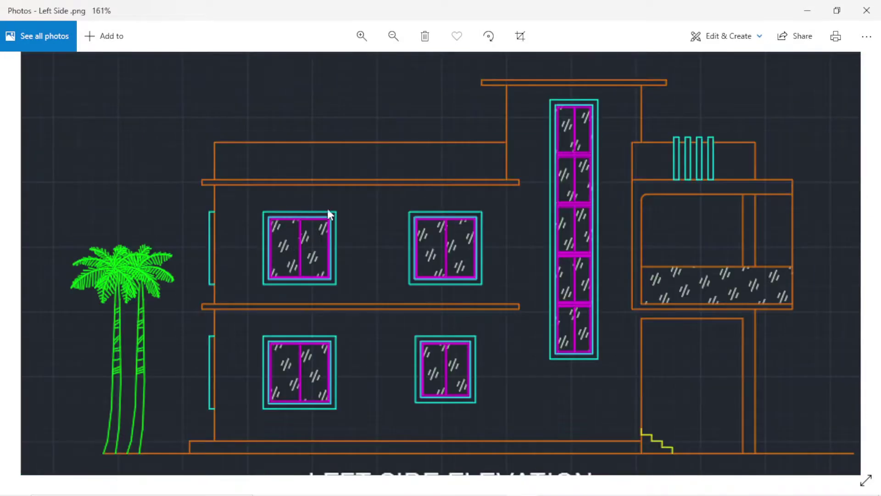
{"action": "scroll", "coordinate": [371, 278], "scroll_direction": "down", "scroll_amount": 1}
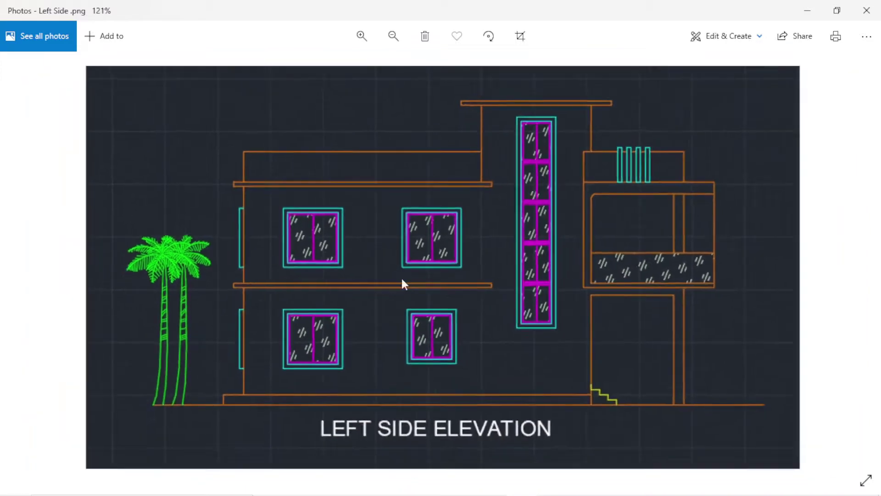
{"action": "scroll", "coordinate": [513, 130], "scroll_direction": "up", "scroll_amount": 2}
{"action": "scroll", "coordinate": [629, 343], "scroll_direction": "down", "scroll_amount": 2}
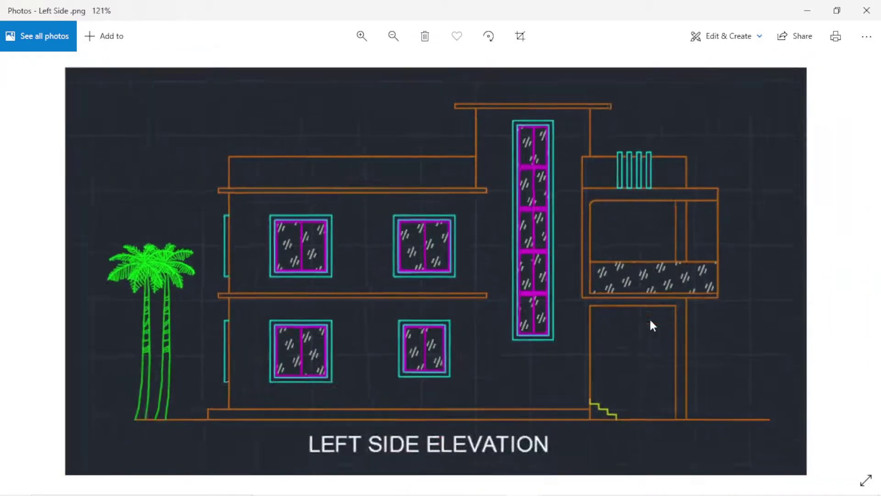
{"action": "scroll", "coordinate": [651, 324], "scroll_direction": "down", "scroll_amount": 1}
{"action": "left_click", "coordinate": [807, 10]}
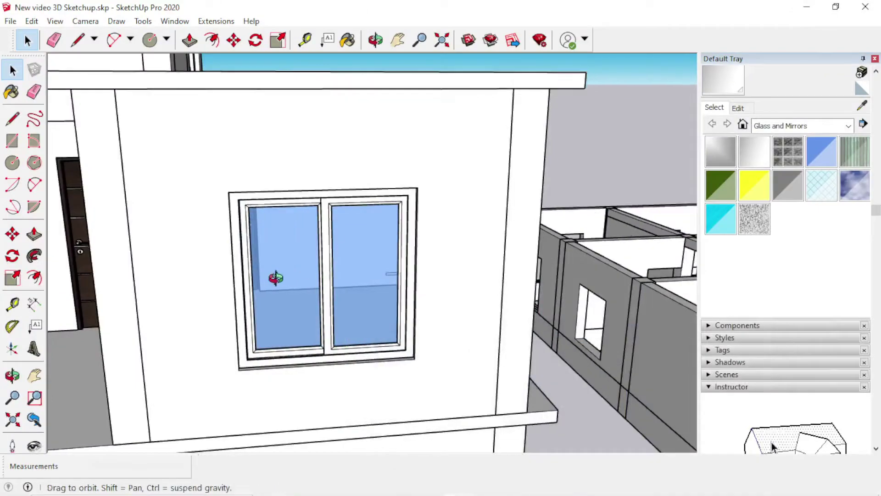
- Orbit and zoom the view to face the upper side window squarely
{"action": "mouse_move", "coordinate": [276, 276]}
{"action": "middle_mouse_down"}
{"action": "mouse_move", "coordinate": [499, 266]}
{"action": "mouse_move", "coordinate": [345, 337]}
{"action": "middle_mouse_up"}
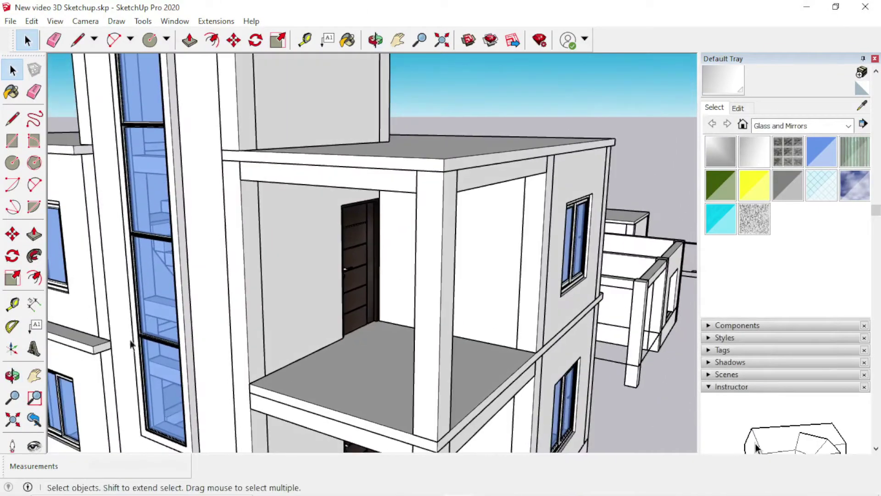
{"action": "scroll", "coordinate": [173, 314], "scroll_direction": "up", "scroll_amount": 2}
{"action": "scroll", "coordinate": [198, 303], "scroll_direction": "up", "scroll_amount": 2}
{"action": "scroll", "coordinate": [198, 306], "scroll_direction": "down", "scroll_amount": 3}
{"action": "scroll", "coordinate": [268, 291], "scroll_direction": "down", "scroll_amount": 3}
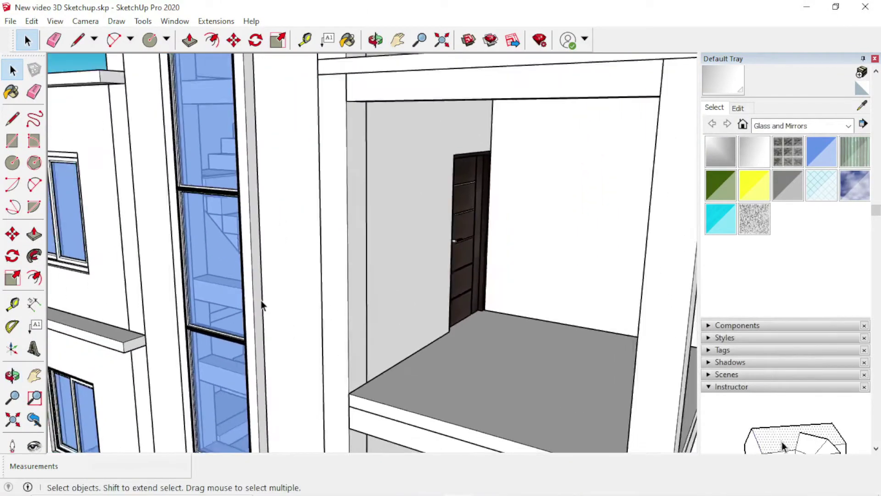
{"action": "scroll", "coordinate": [261, 305], "scroll_direction": "down", "scroll_amount": 3}
{"action": "mouse_move", "coordinate": [251, 305]}
{"action": "middle_mouse_down"}
{"action": "mouse_move", "coordinate": [418, 305]}
{"action": "mouse_move", "coordinate": [226, 305]}
{"action": "middle_mouse_up"}
{"action": "key", "text": "space"}
{"action": "scroll", "coordinate": [300, 263], "scroll_direction": "up", "scroll_amount": 3}
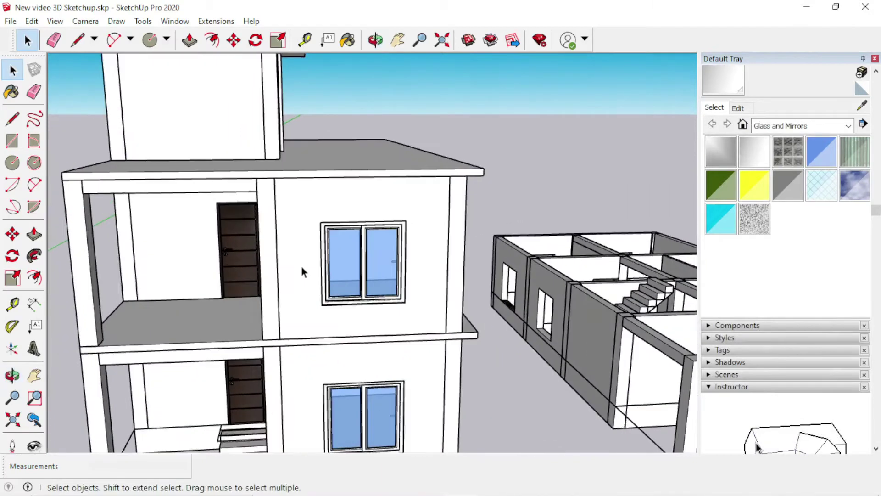
{"action": "scroll", "coordinate": [311, 268], "scroll_direction": "up", "scroll_amount": 2}
{"action": "scroll", "coordinate": [372, 285], "scroll_direction": "up", "scroll_amount": 2}
{"action": "middle_click_drag", "start_coordinate": [373, 285], "coordinate": [327, 287]}
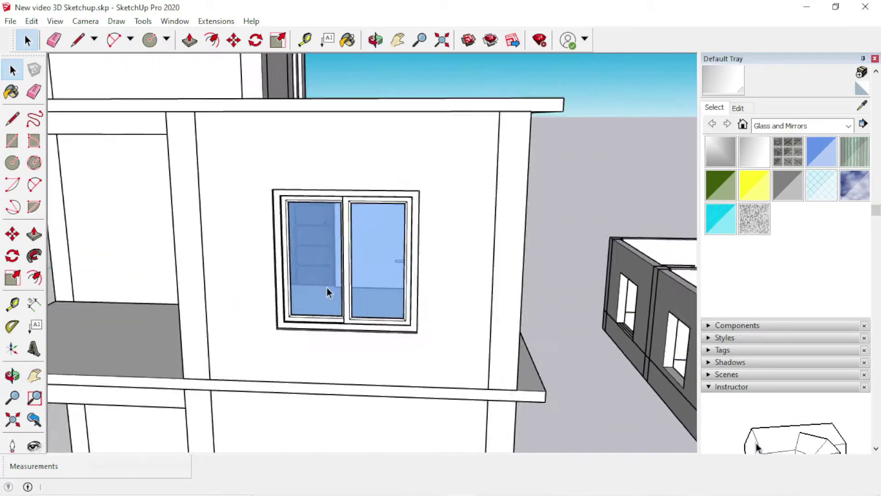
{"action": "scroll", "coordinate": [327, 287], "scroll_direction": "up", "scroll_amount": 2}
- Draw a 5' by 5' rectangle over the window from its top-left corner
{"action": "left_click", "coordinate": [10, 146]}
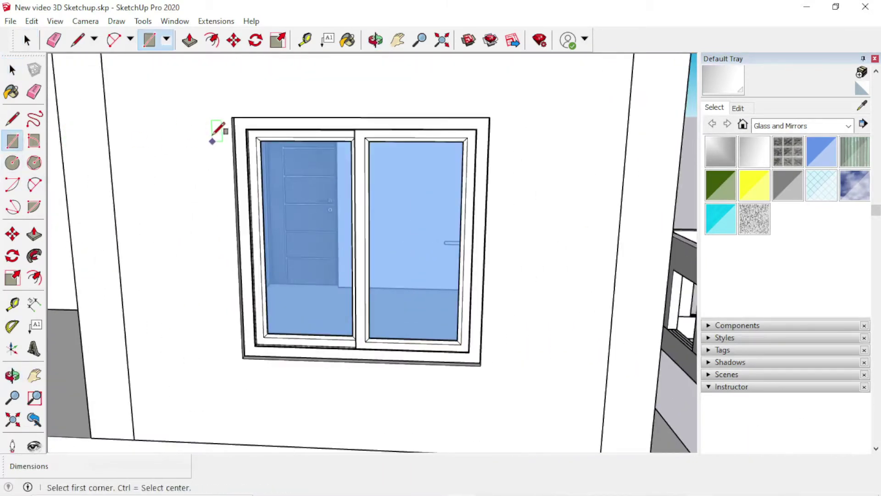
{"action": "left_click", "coordinate": [231, 117]}
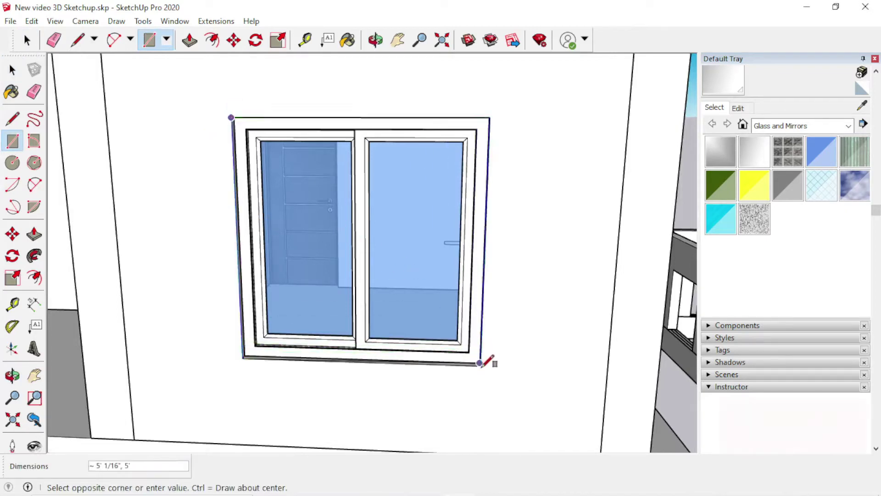
{"action": "type", "text": "5',5'"}
{"action": "key", "text": "Return"}
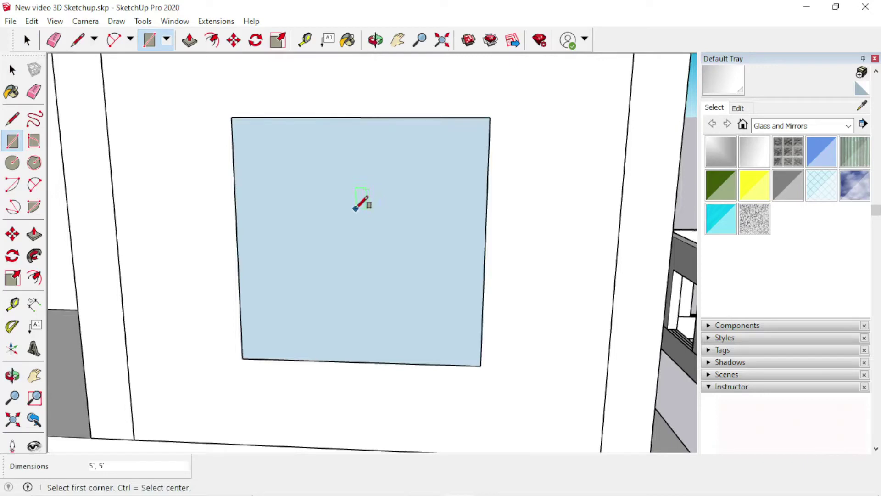
- Offset the rectangle outward 5 inches and delete the inner face to reveal the window
{"action": "key", "text": "f"}
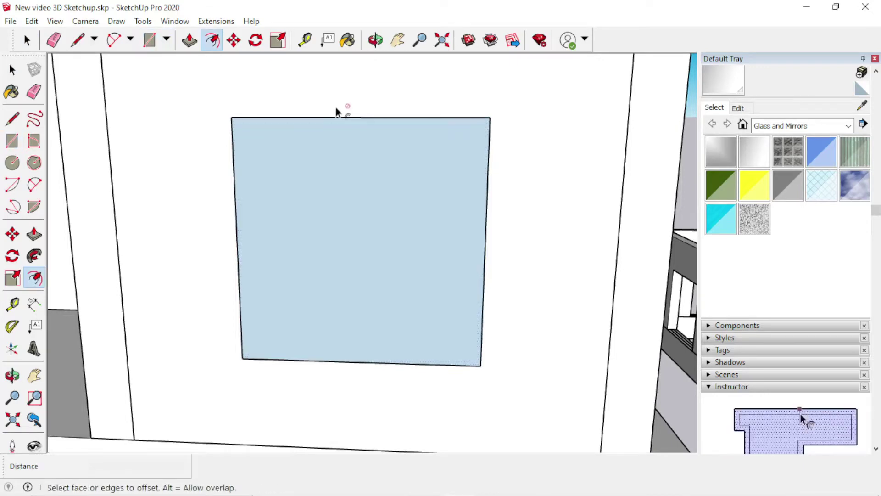
{"action": "left_click", "coordinate": [337, 119]}
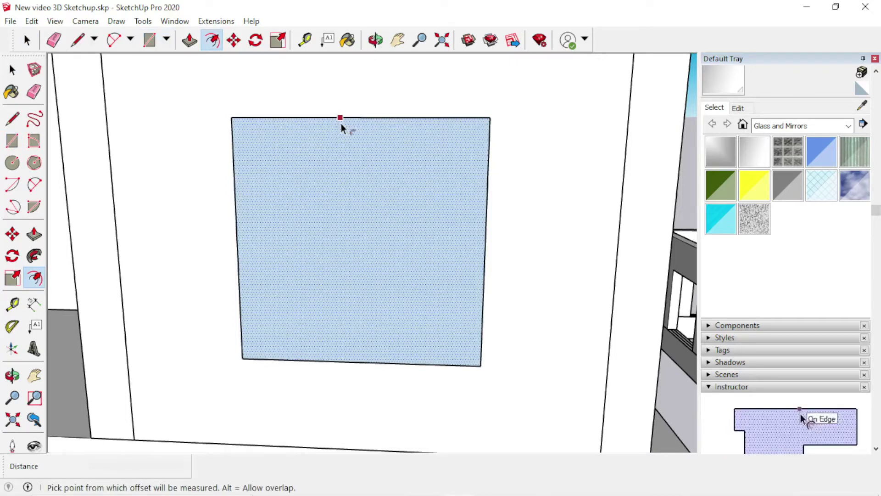
{"action": "left_click", "coordinate": [341, 123]}
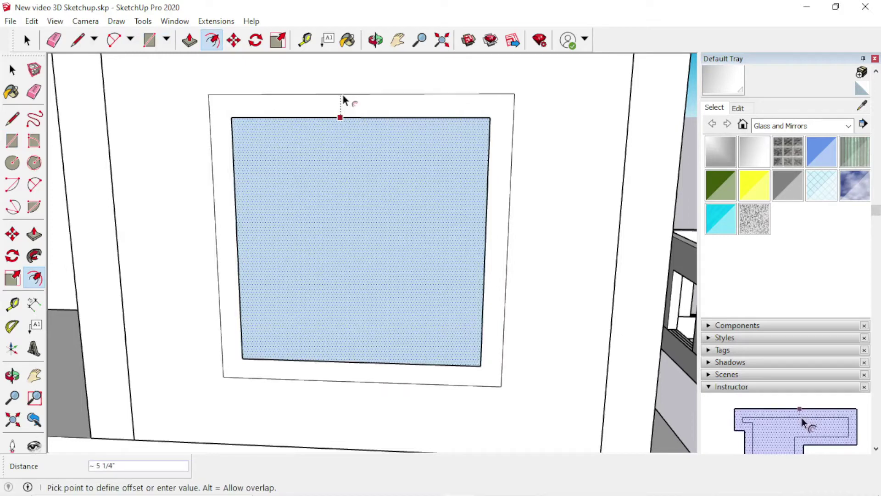
{"action": "type", "text": "5"}
{"action": "key", "text": "Return"}
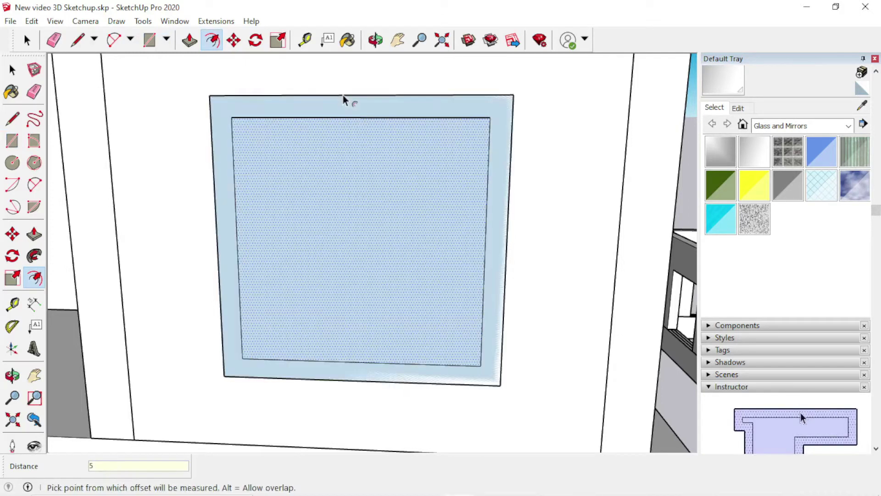
{"action": "key", "text": "space"}
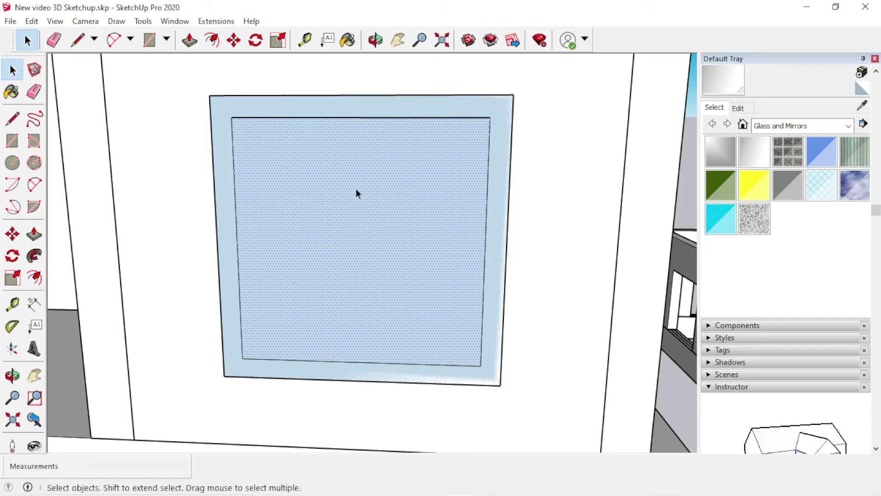
{"action": "key", "text": "Delete"}
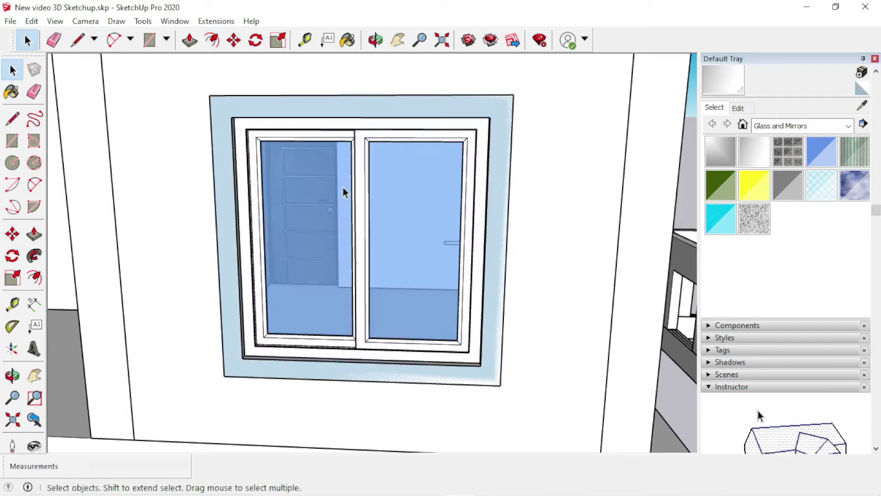
- Pull the window frame face out 5 inches
{"action": "key", "text": "p"}
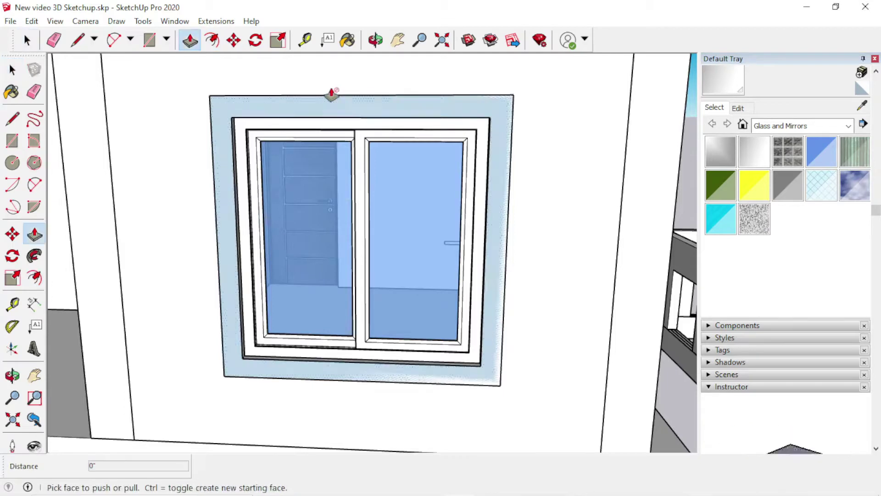
{"action": "left_click", "coordinate": [328, 97]}
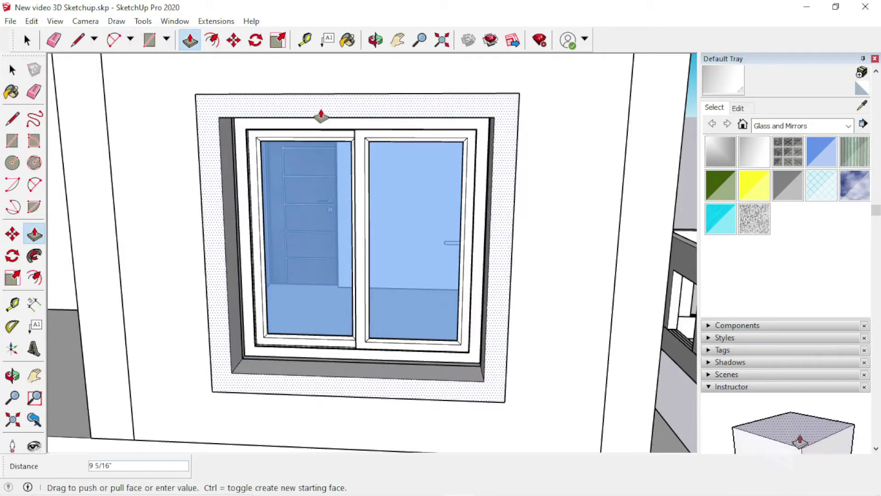
{"action": "key", "text": "Return"}
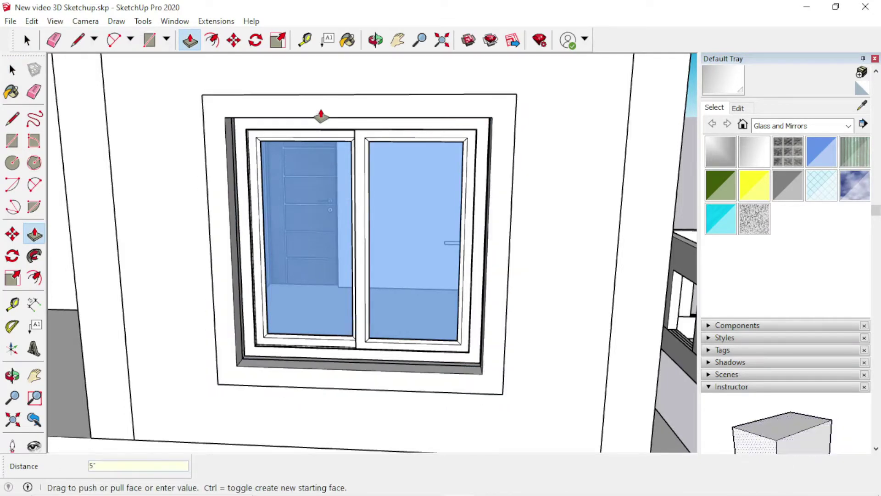
{"action": "key", "text": "space"}
- Select the raised window frame geometry and make it a group
{"action": "mouse_move", "coordinate": [295, 134]}
{"action": "middle_mouse_down"}
{"action": "mouse_move", "coordinate": [183, 218]}
{"action": "mouse_move", "coordinate": [311, 179]}
{"action": "mouse_move", "coordinate": [349, 222]}
{"action": "mouse_move", "coordinate": [331, 267]}
{"action": "mouse_move", "coordinate": [106, 242]}
{"action": "mouse_move", "coordinate": [140, 253]}
{"action": "middle_mouse_up"}
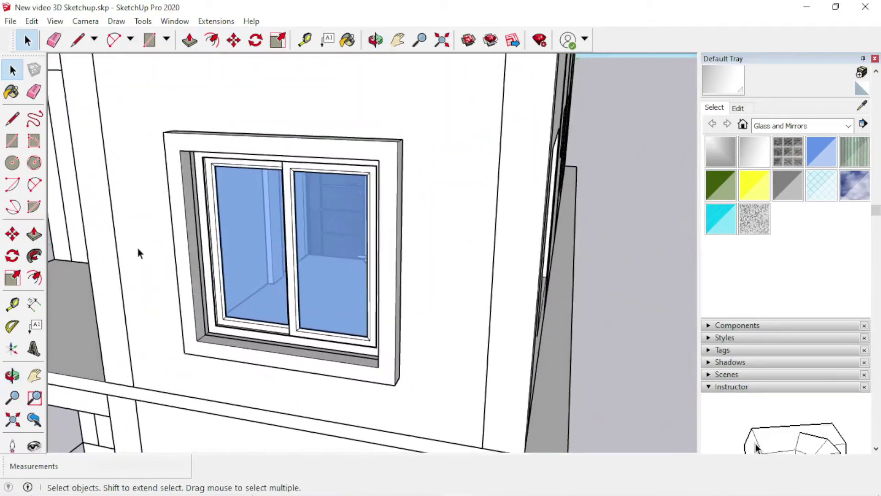
{"action": "left_click", "coordinate": [175, 198]}
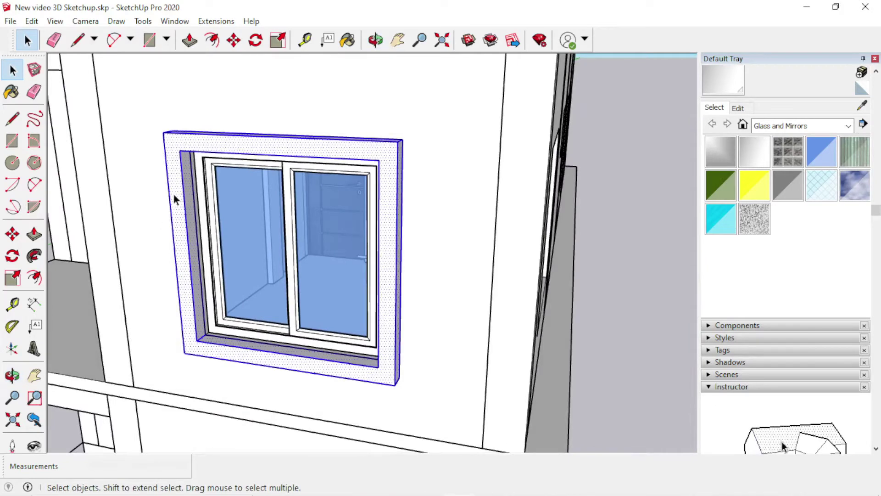
{"action": "right_click", "coordinate": [178, 166]}
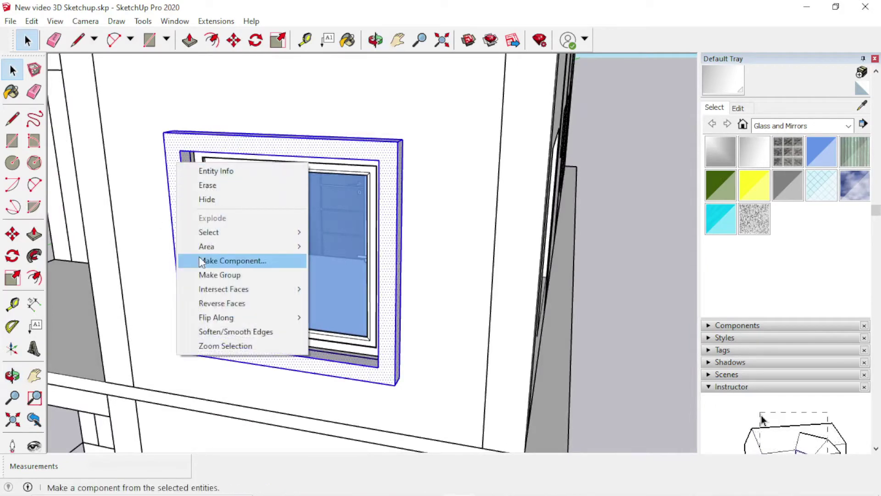
{"action": "left_click", "coordinate": [220, 274]}
{"action": "mouse_move", "coordinate": [219, 275]}
{"action": "middle_mouse_down"}
{"action": "mouse_move", "coordinate": [192, 258]}
{"action": "mouse_move", "coordinate": [175, 227]}
{"action": "mouse_move", "coordinate": [165, 72]}
{"action": "mouse_move", "coordinate": [183, 92]}
{"action": "mouse_move", "coordinate": [215, 196]}
{"action": "middle_mouse_up"}
{"action": "scroll", "coordinate": [217, 196], "scroll_direction": "up", "scroll_amount": 2}
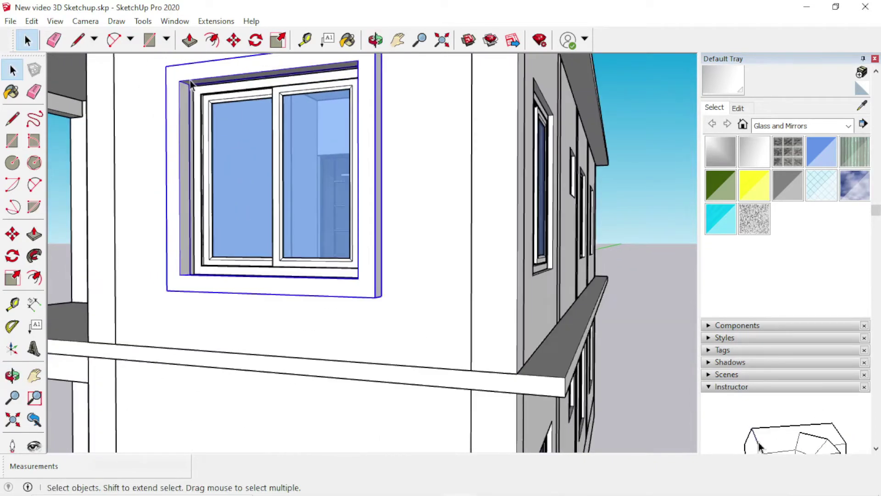
{"action": "scroll", "coordinate": [190, 81], "scroll_direction": "up", "scroll_amount": 3}
{"action": "scroll", "coordinate": [194, 94], "scroll_direction": "up", "scroll_amount": 2}
- Copy the framed upper window 10' down onto the lower-floor wall
{"action": "key", "text": "m"}
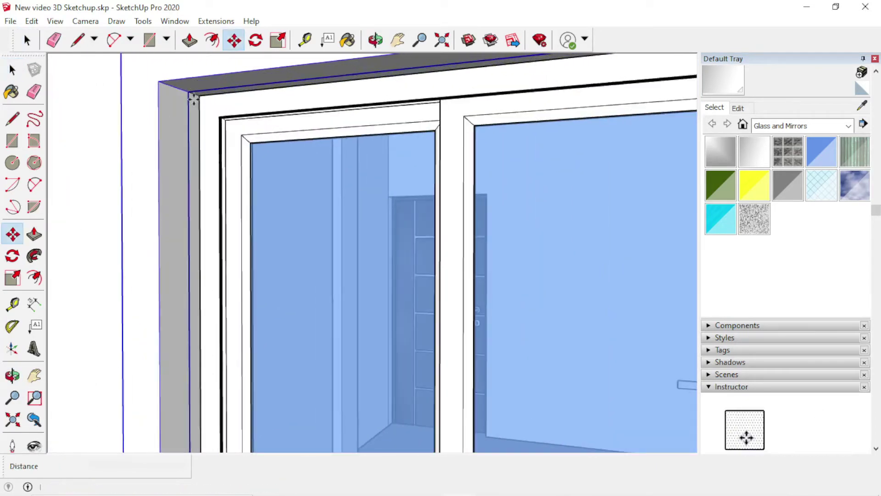
{"action": "left_click", "coordinate": [189, 91]}
{"action": "key", "text": "ctrl"}
{"action": "scroll", "coordinate": [186, 88], "scroll_direction": "down", "scroll_amount": 1}
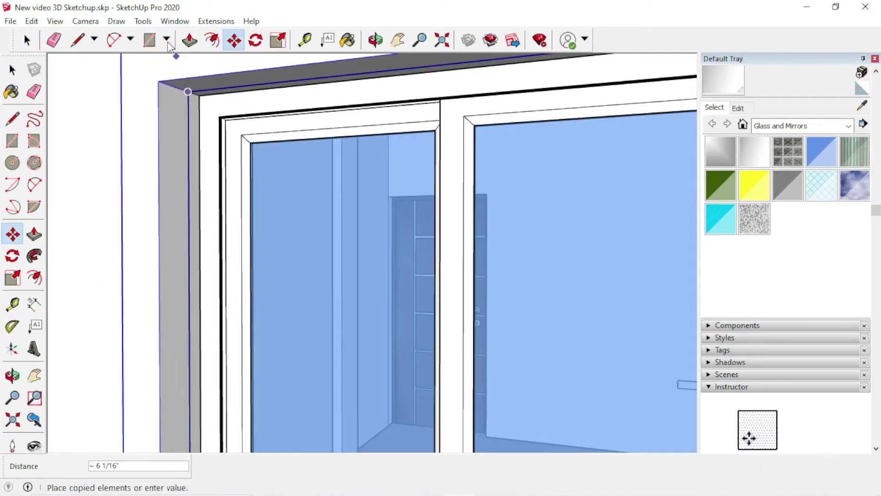
{"action": "scroll", "coordinate": [177, 82], "scroll_direction": "down", "scroll_amount": 2}
{"action": "scroll", "coordinate": [170, 76], "scroll_direction": "down", "scroll_amount": 2}
{"action": "scroll", "coordinate": [166, 73], "scroll_direction": "down", "scroll_amount": 2}
{"action": "scroll", "coordinate": [179, 97], "scroll_direction": "down", "scroll_amount": 2}
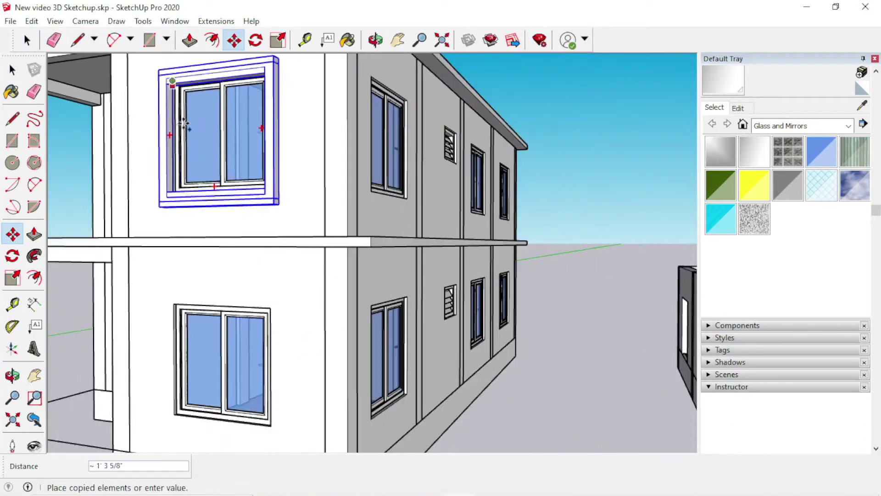
{"action": "scroll", "coordinate": [206, 284], "scroll_direction": "up", "scroll_amount": 1}
{"action": "scroll", "coordinate": [168, 333], "scroll_direction": "up", "scroll_amount": 3}
{"action": "scroll", "coordinate": [159, 312], "scroll_direction": "up", "scroll_amount": 2}
{"action": "scroll", "coordinate": [150, 294], "scroll_direction": "up", "scroll_amount": 2}
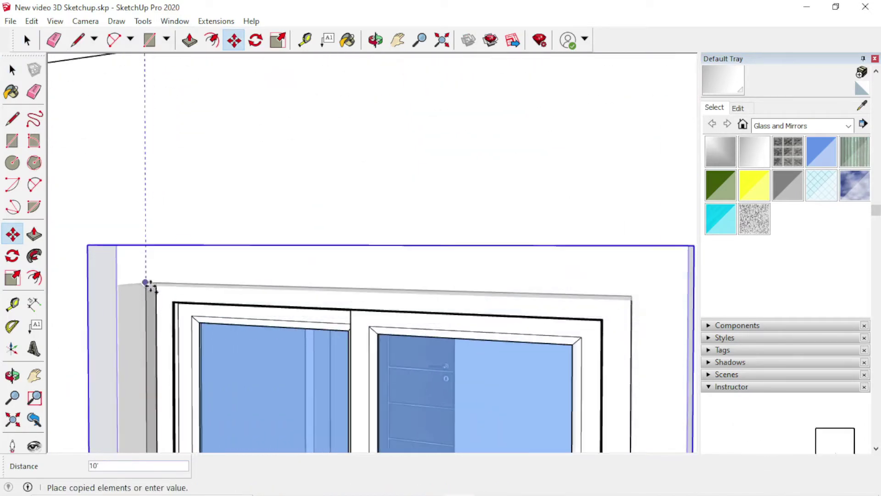
{"action": "left_click", "coordinate": [145, 282]}
- Orbit out to inspect the copied window on the building facade
{"action": "scroll", "coordinate": [211, 295], "scroll_direction": "down", "scroll_amount": 3}
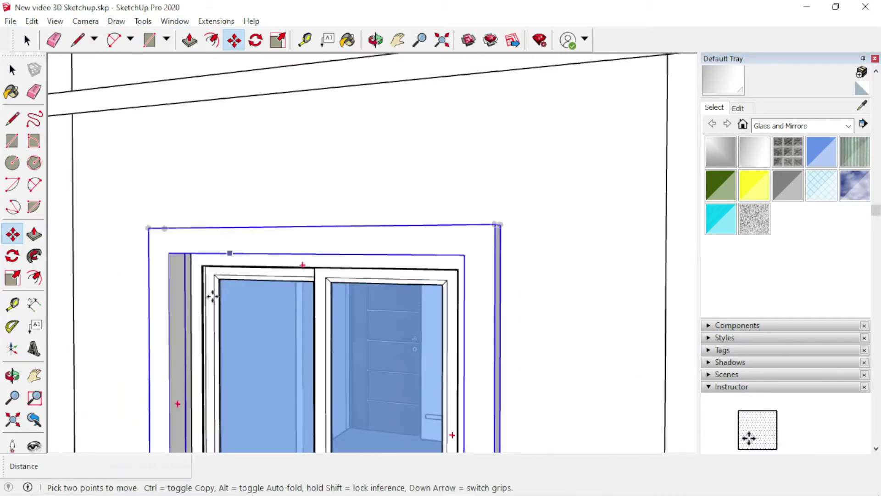
{"action": "mouse_move", "coordinate": [211, 295]}
{"action": "middle_mouse_down"}
{"action": "mouse_move", "coordinate": [220, 236]}
{"action": "mouse_move", "coordinate": [280, 214]}
{"action": "mouse_move", "coordinate": [285, 238]}
{"action": "middle_mouse_up"}
{"action": "scroll", "coordinate": [211, 239], "scroll_direction": "down", "scroll_amount": 2}
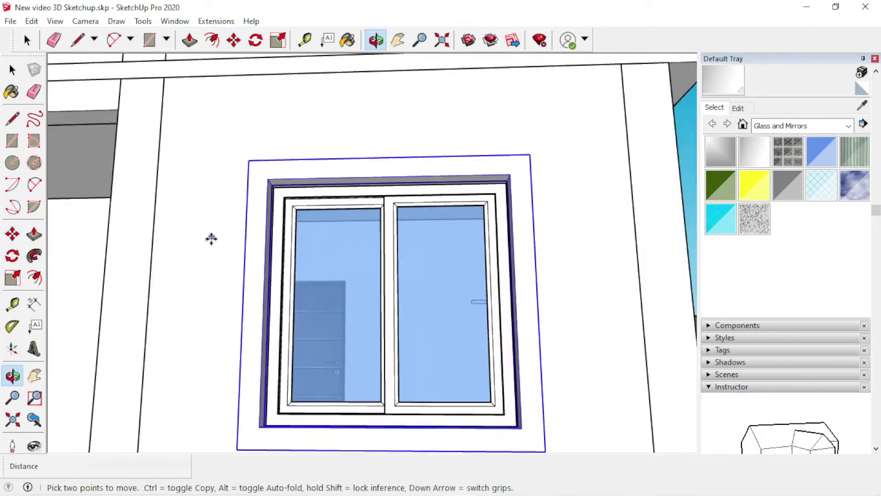
{"action": "mouse_move", "coordinate": [211, 238]}
{"action": "middle_mouse_down"}
{"action": "mouse_move", "coordinate": [225, 322]}
{"action": "mouse_move", "coordinate": [193, 417]}
{"action": "mouse_move", "coordinate": [98, 459]}
{"action": "middle_mouse_up"}
{"action": "scroll", "coordinate": [222, 275], "scroll_direction": "down", "scroll_amount": 1}
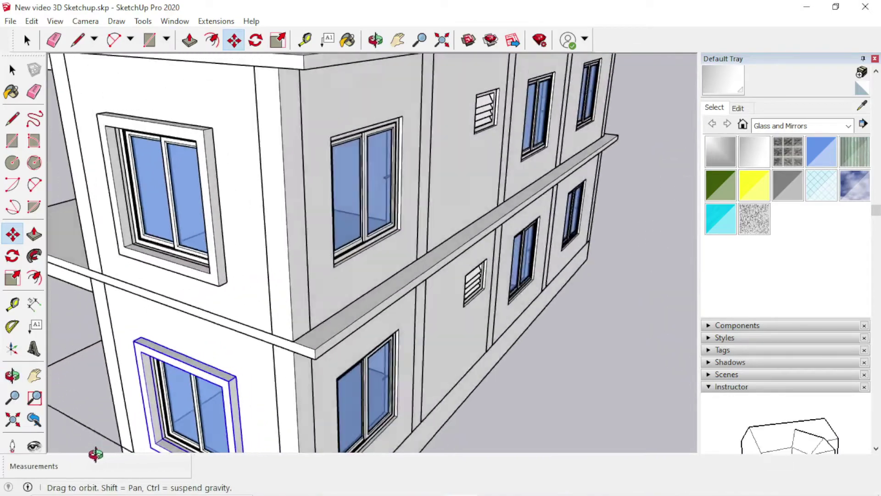
- Draw a rectangle over the upper-left front window, corner to corner
{"action": "key", "text": "space"}
{"action": "mouse_move", "coordinate": [277, 351]}
{"action": "middle_mouse_down"}
{"action": "mouse_move", "coordinate": [248, 385]}
{"action": "mouse_move", "coordinate": [148, 383]}
{"action": "mouse_move", "coordinate": [108, 356]}
{"action": "mouse_move", "coordinate": [102, 329]}
{"action": "middle_mouse_up"}
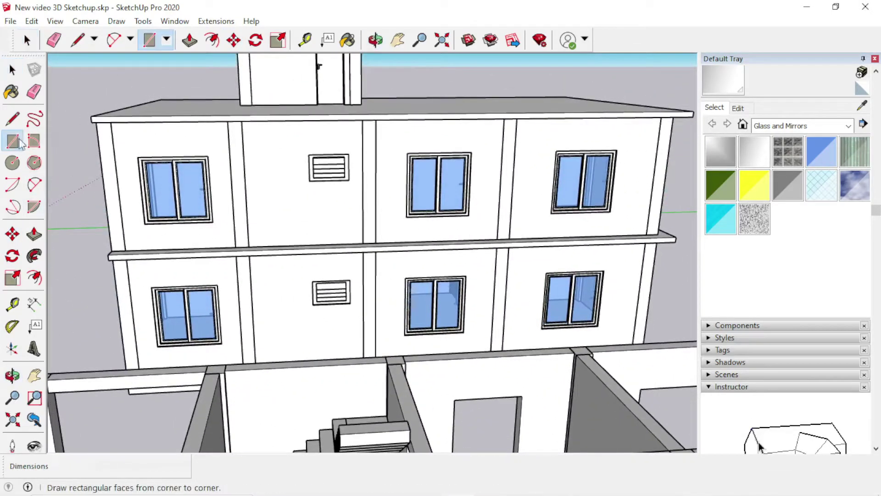
{"action": "scroll", "coordinate": [118, 173], "scroll_direction": "up", "scroll_amount": 2}
{"action": "scroll", "coordinate": [142, 157], "scroll_direction": "up", "scroll_amount": 3}
{"action": "scroll", "coordinate": [137, 146], "scroll_direction": "up", "scroll_amount": 3}
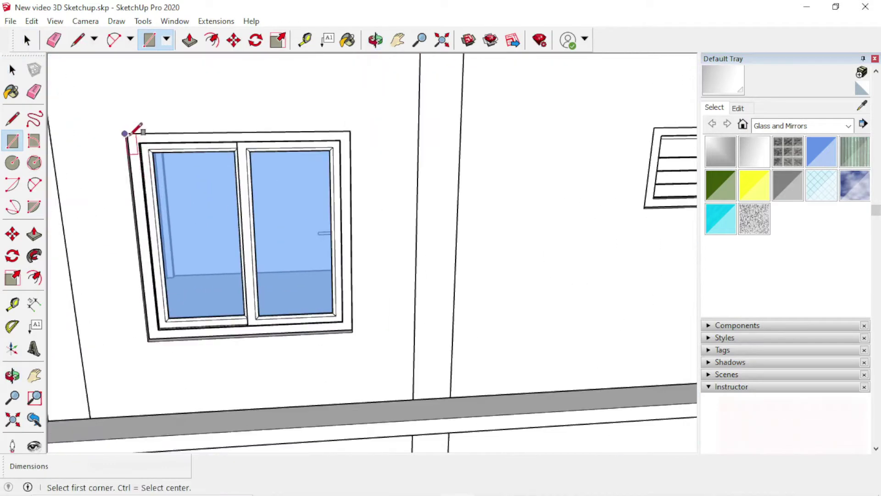
{"action": "left_click", "coordinate": [125, 134]}
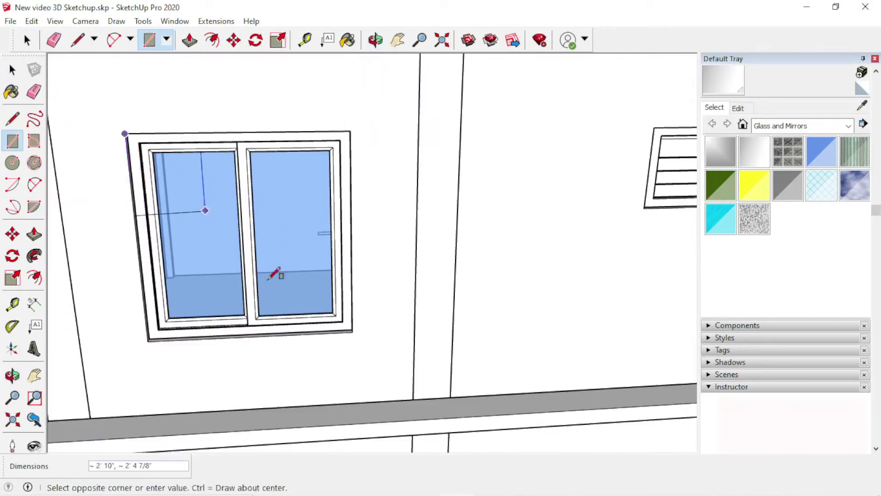
{"action": "left_click", "coordinate": [352, 331]}
- Offset the rectangle outline outward by 5
{"action": "key", "text": "f"}
{"action": "double_click", "coordinate": [244, 142]}
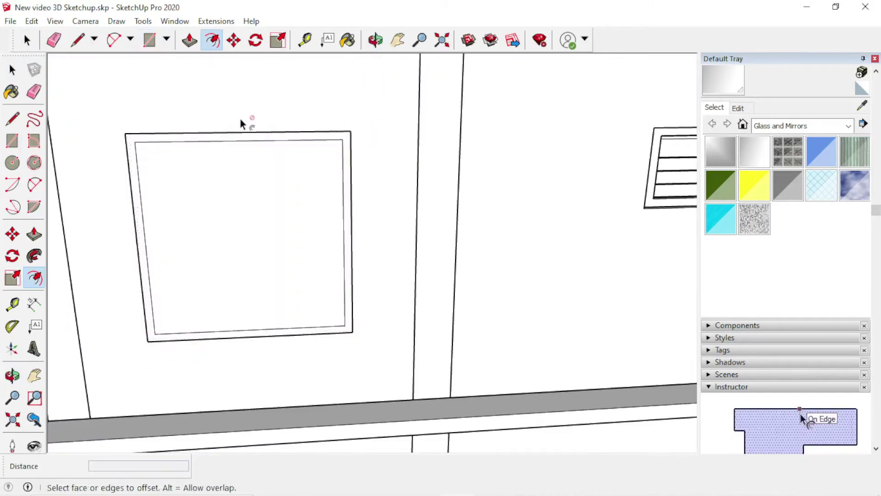
{"action": "key", "text": "ctrl+z"}
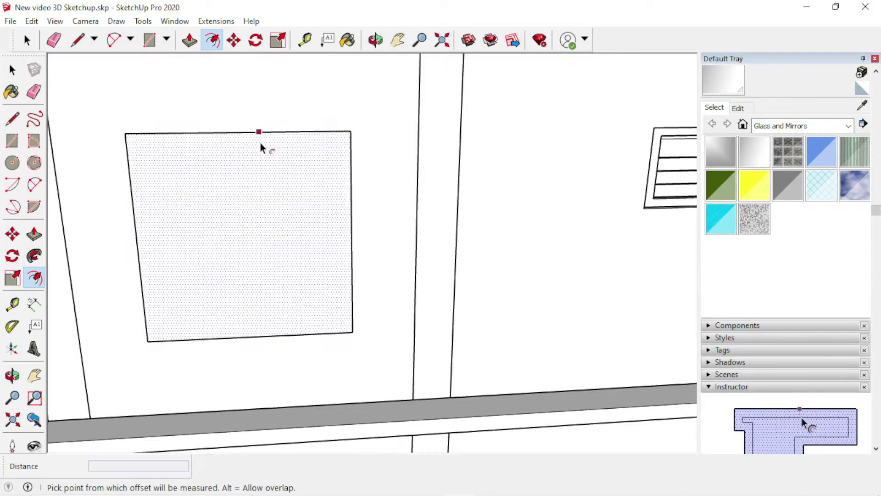
{"action": "left_click", "coordinate": [229, 132]}
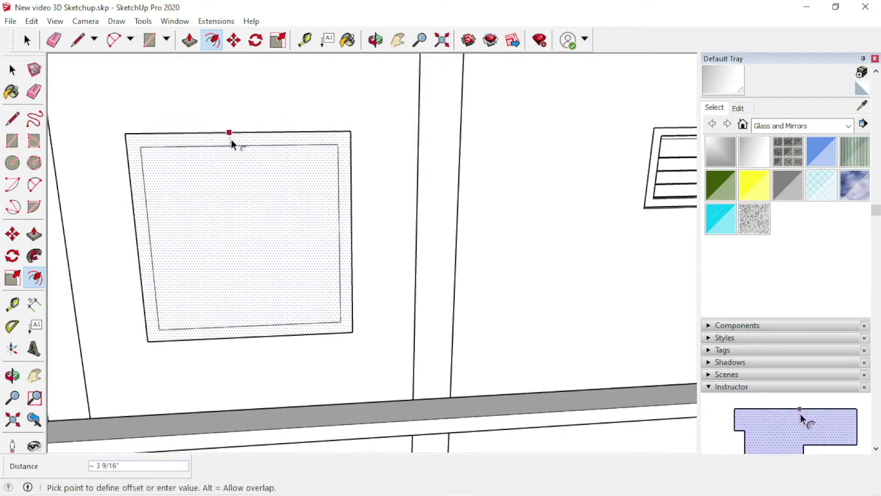
{"action": "type", "text": "5"}
{"action": "key", "text": "Return"}
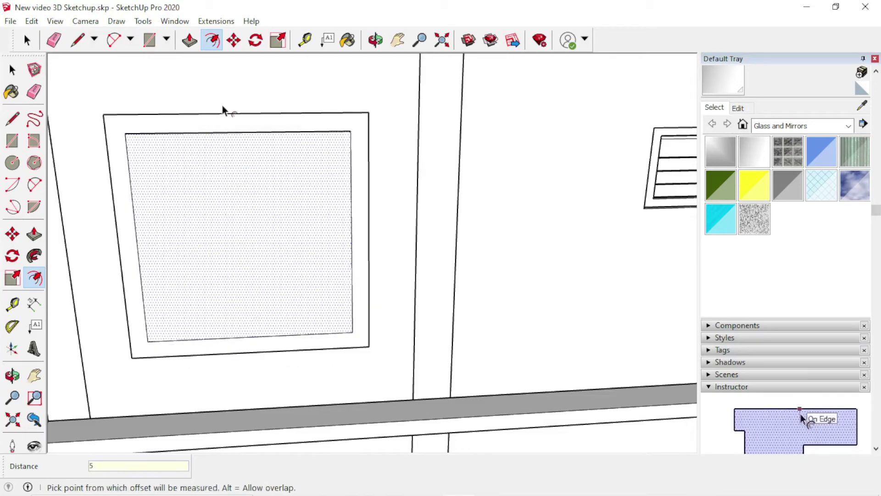
- Extrude the frame ring 5 deep and select the finished frame
{"action": "key", "text": "p"}
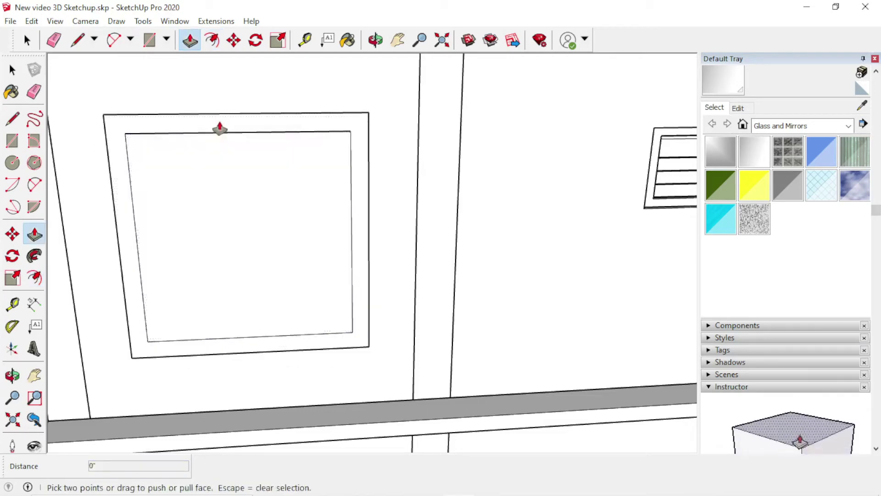
{"action": "left_click", "coordinate": [226, 126]}
{"action": "type", "text": "5"}
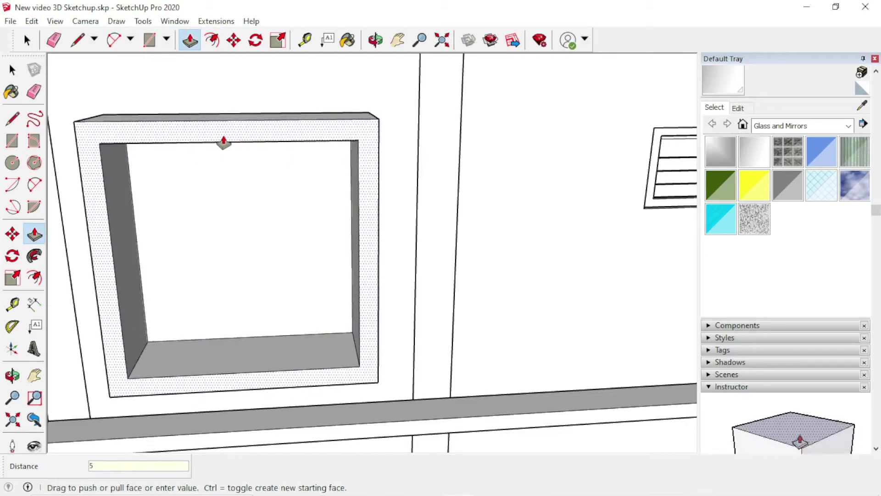
{"action": "key", "text": "Return"}
{"action": "key", "text": "space"}
{"action": "left_click", "coordinate": [257, 183]}
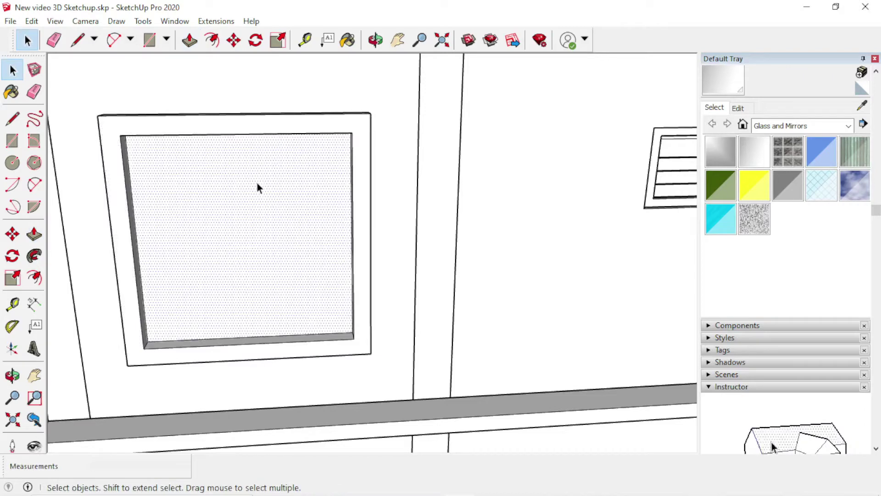
{"action": "scroll", "coordinate": [257, 188], "scroll_direction": "down", "scroll_amount": 2}
{"action": "middle_click_drag", "start_coordinate": [279, 216], "coordinate": [207, 216]}
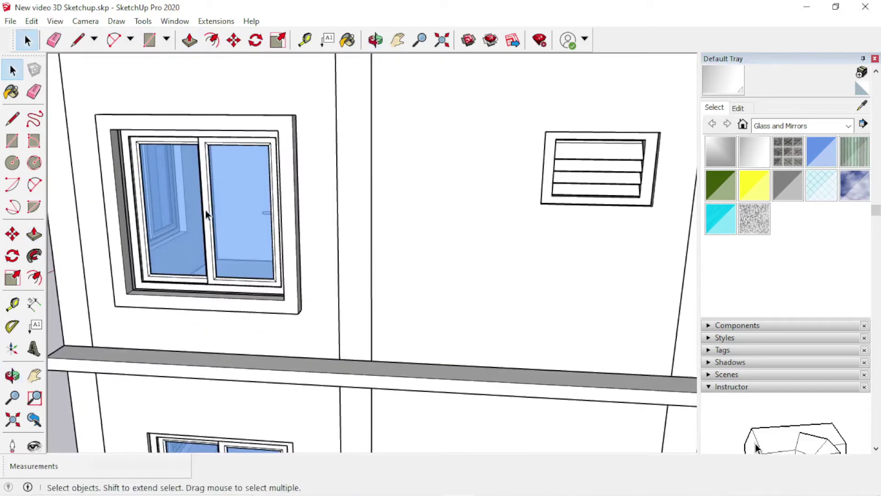
{"action": "double_click", "coordinate": [118, 224]}
- Make the selected window frame a group
{"action": "right_click", "coordinate": [118, 224]}
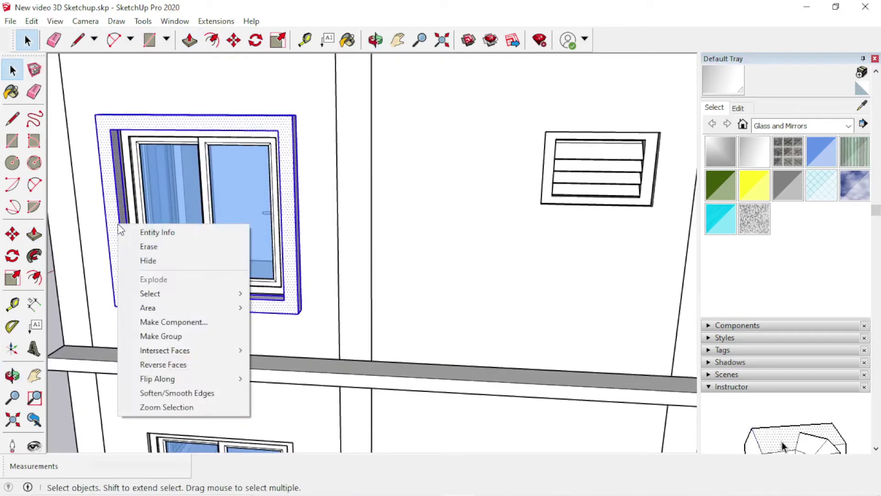
{"action": "left_click", "coordinate": [143, 337]}
{"action": "mouse_move", "coordinate": [142, 334]}
{"action": "middle_mouse_down"}
{"action": "mouse_move", "coordinate": [162, 266]}
{"action": "mouse_move", "coordinate": [192, 307]}
{"action": "middle_mouse_up"}
{"action": "scroll", "coordinate": [176, 135], "scroll_direction": "up", "scroll_amount": 2}
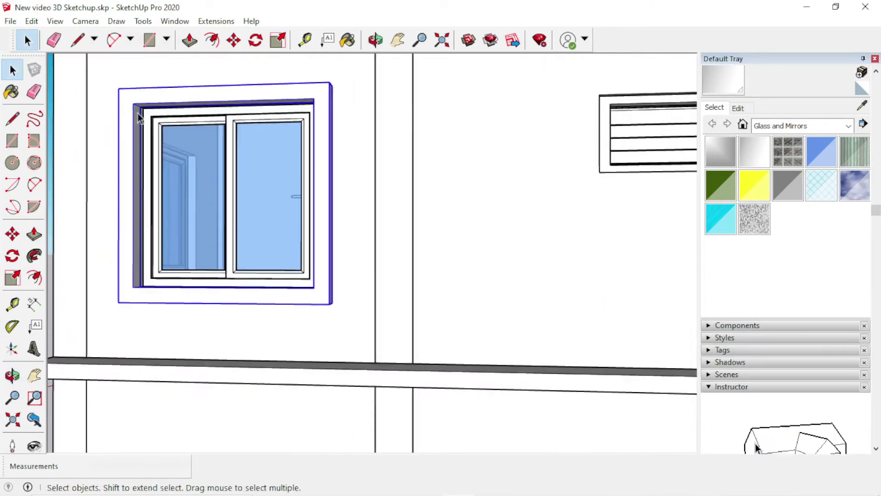
{"action": "scroll", "coordinate": [152, 117], "scroll_direction": "up", "scroll_amount": 2}
{"action": "scroll", "coordinate": [152, 119], "scroll_direction": "up", "scroll_amount": 2}
- Copy the framed window from its corner down onto the lower floor
{"action": "key", "text": "m"}
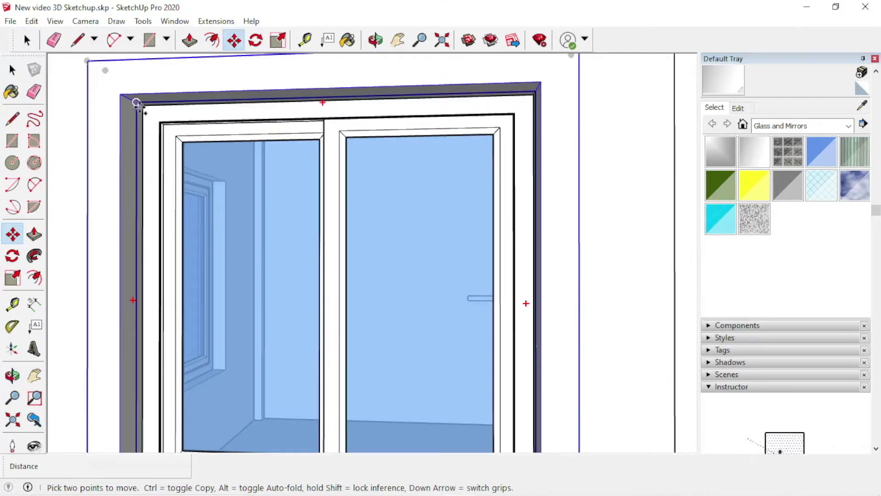
{"action": "left_click", "coordinate": [136, 103]}
{"action": "key", "text": "ctrl"}
{"action": "scroll", "coordinate": [148, 112], "scroll_direction": "down", "scroll_amount": 3}
{"action": "scroll", "coordinate": [157, 148], "scroll_direction": "down", "scroll_amount": 2}
{"action": "scroll", "coordinate": [157, 281], "scroll_direction": "down", "scroll_amount": 1}
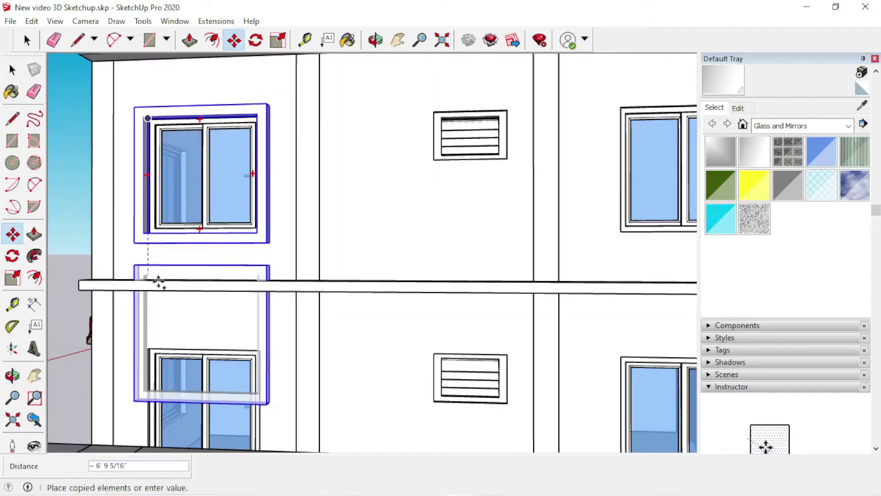
{"action": "scroll", "coordinate": [147, 347], "scroll_direction": "up", "scroll_amount": 3}
{"action": "scroll", "coordinate": [147, 349], "scroll_direction": "up", "scroll_amount": 2}
{"action": "scroll", "coordinate": [145, 354], "scroll_direction": "up", "scroll_amount": 2}
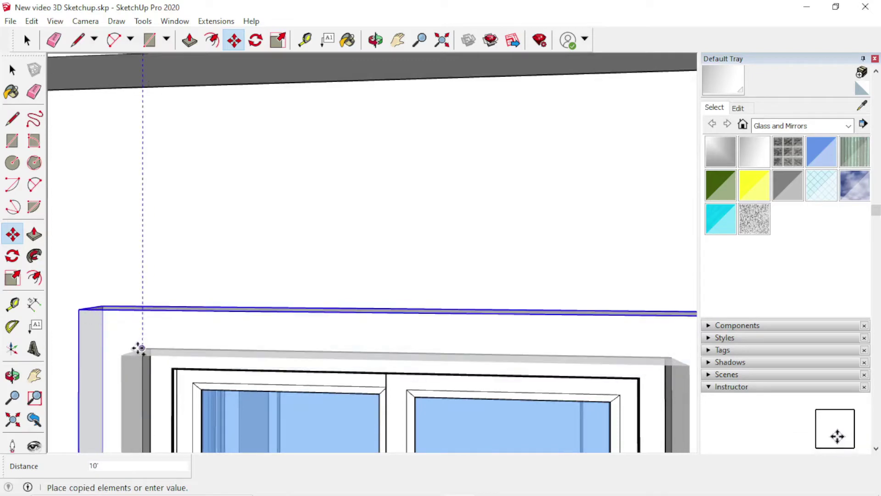
{"action": "left_click", "coordinate": [139, 348]}
{"action": "scroll", "coordinate": [191, 338], "scroll_direction": "down", "scroll_amount": 1}
{"action": "scroll", "coordinate": [122, 305], "scroll_direction": "down", "scroll_amount": 2}
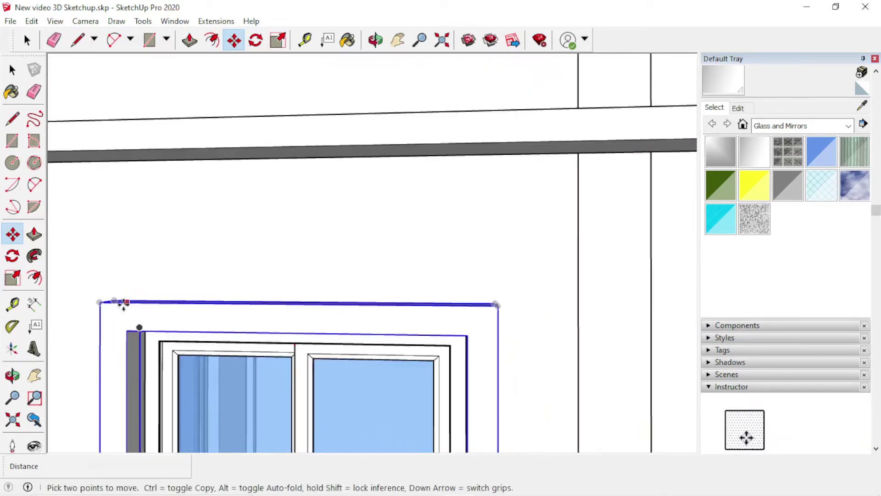
{"action": "scroll", "coordinate": [122, 311], "scroll_direction": "down", "scroll_amount": 2}
- Reselect the upper-floor framed window to copy it again
{"action": "key", "text": "o"}
{"action": "scroll", "coordinate": [181, 344], "scroll_direction": "down", "scroll_amount": 1}
{"action": "key", "text": "m"}
{"action": "scroll", "coordinate": [169, 388], "scroll_direction": "down", "scroll_amount": 1}
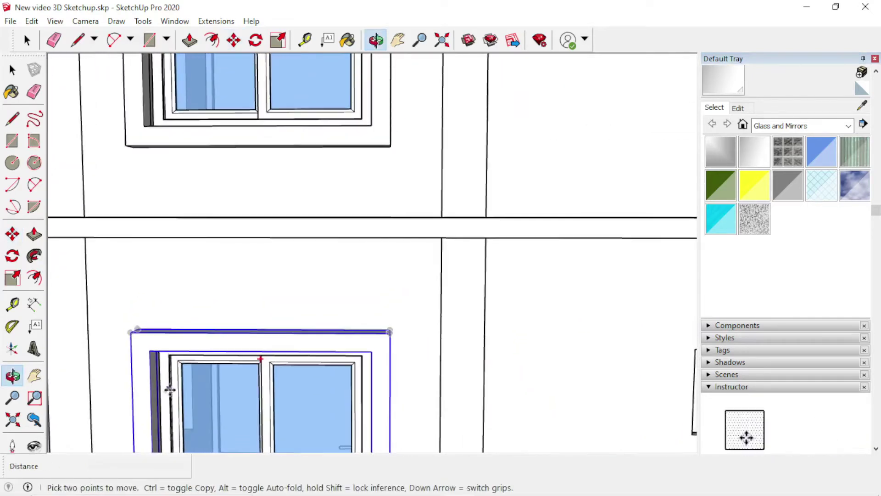
{"action": "scroll", "coordinate": [285, 371], "scroll_direction": "down", "scroll_amount": 2}
{"action": "scroll", "coordinate": [284, 370], "scroll_direction": "down", "scroll_amount": 1}
{"action": "key", "text": "space"}
{"action": "left_click", "coordinate": [260, 262]}
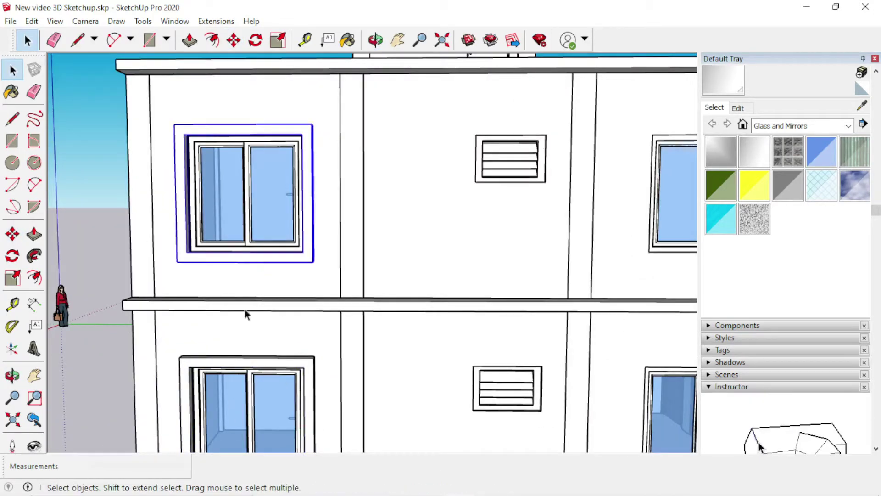
{"action": "scroll", "coordinate": [197, 151], "scroll_direction": "up", "scroll_amount": 3}
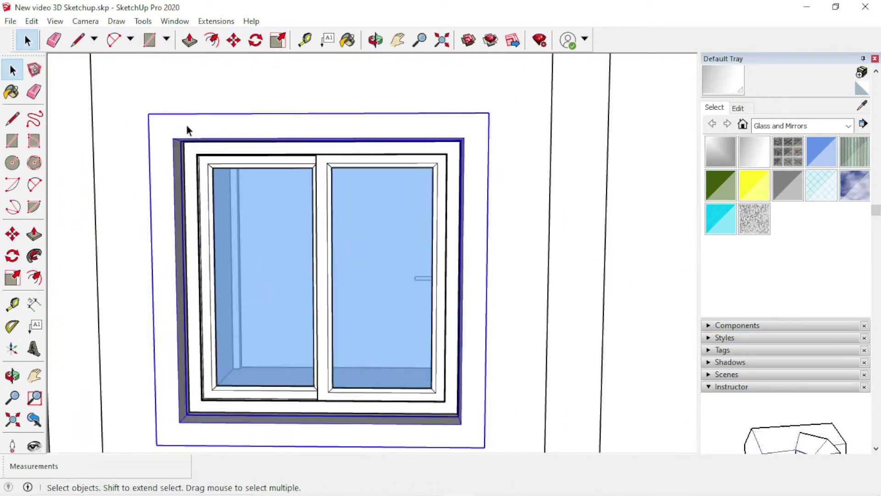
{"action": "scroll", "coordinate": [186, 130], "scroll_direction": "up", "scroll_amount": 1}
{"action": "key", "text": "o"}
{"action": "key", "text": "m"}
{"action": "scroll", "coordinate": [179, 132], "scroll_direction": "up", "scroll_amount": 1}
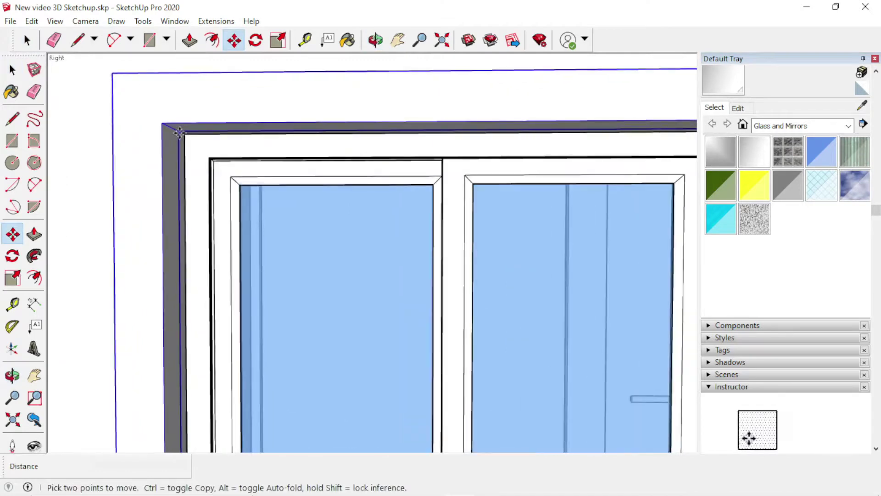
- Copy the frame into the right-hand upper-floor front window opening
{"action": "left_click", "coordinate": [178, 132]}
{"action": "key", "text": "ctrl"}
{"action": "scroll", "coordinate": [82, 138], "scroll_direction": "down", "scroll_amount": 2}
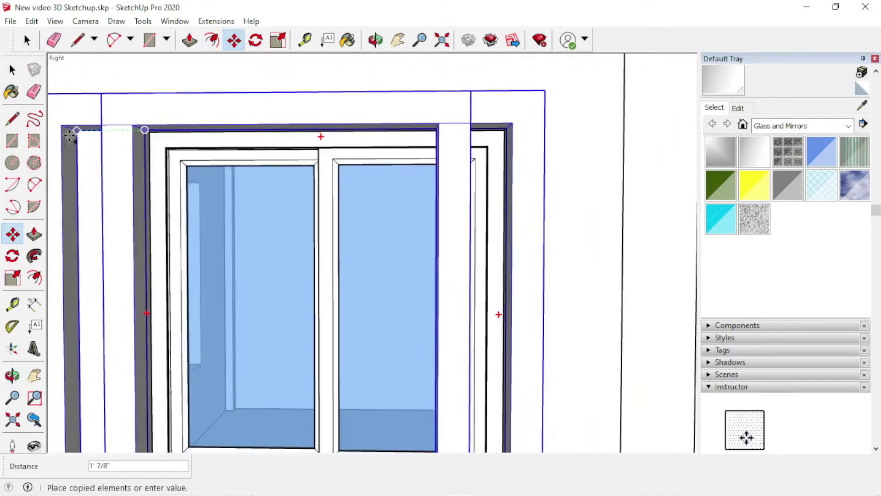
{"action": "scroll", "coordinate": [83, 138], "scroll_direction": "down", "scroll_amount": 3}
{"action": "scroll", "coordinate": [87, 147], "scroll_direction": "down", "scroll_amount": 2}
{"action": "scroll", "coordinate": [528, 177], "scroll_direction": "up", "scroll_amount": 3}
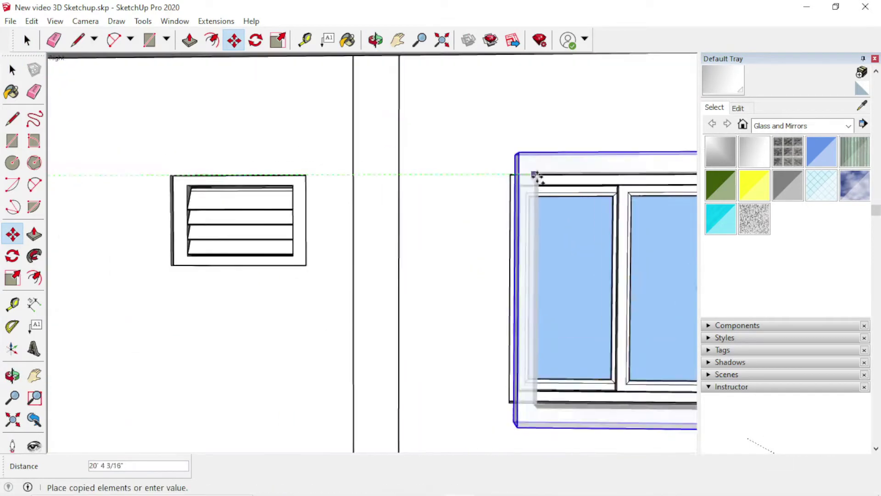
{"action": "scroll", "coordinate": [528, 189], "scroll_direction": "up", "scroll_amount": 2}
{"action": "middle_click_drag", "start_coordinate": [528, 189], "coordinate": [365, 126]}
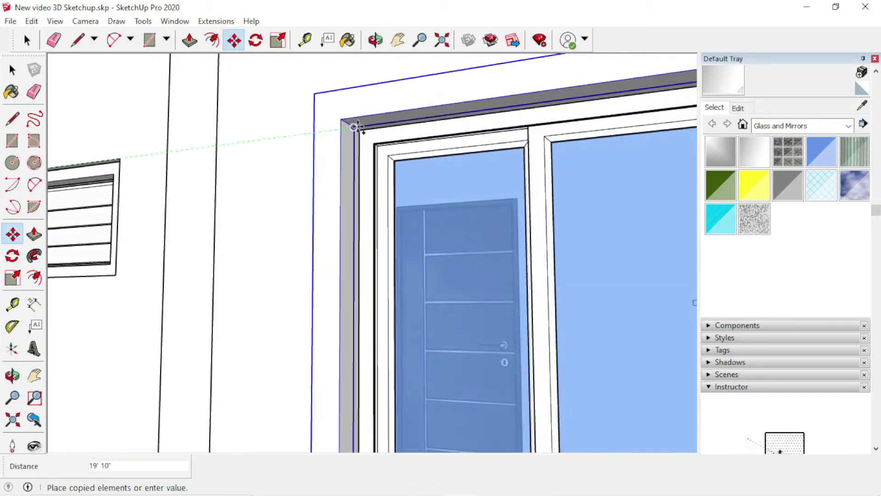
{"action": "left_click", "coordinate": [365, 131]}
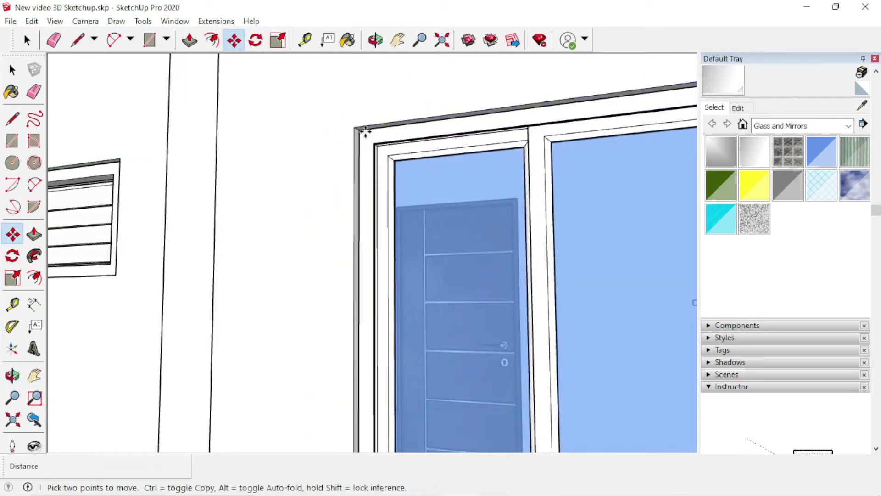
{"action": "scroll", "coordinate": [365, 132], "scroll_direction": "down", "scroll_amount": 3}
{"action": "scroll", "coordinate": [586, 185], "scroll_direction": "down", "scroll_amount": 2}
{"action": "key", "text": "space"}
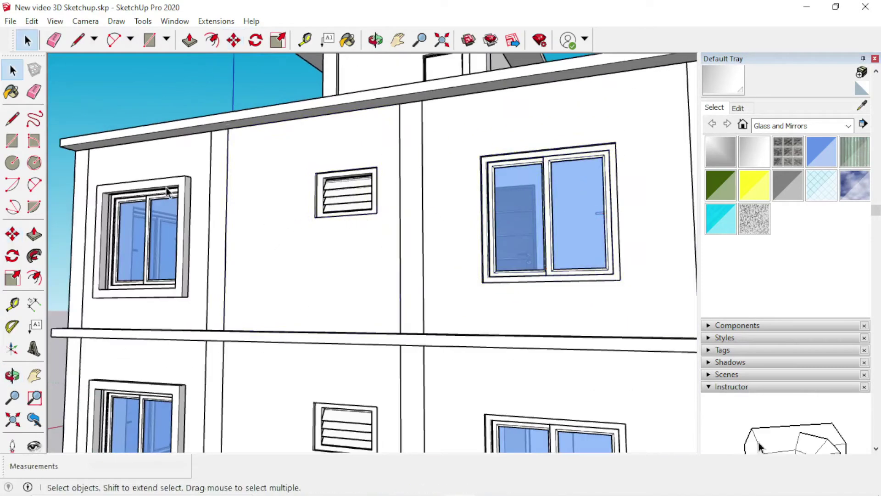
- Start copying the upper-left window from its frame corner toward a matching front-facade opening
{"action": "scroll", "coordinate": [171, 381], "scroll_direction": "up", "scroll_amount": 5}
{"action": "middle_click_drag", "start_coordinate": [257, 220], "coordinate": [276, 216]}
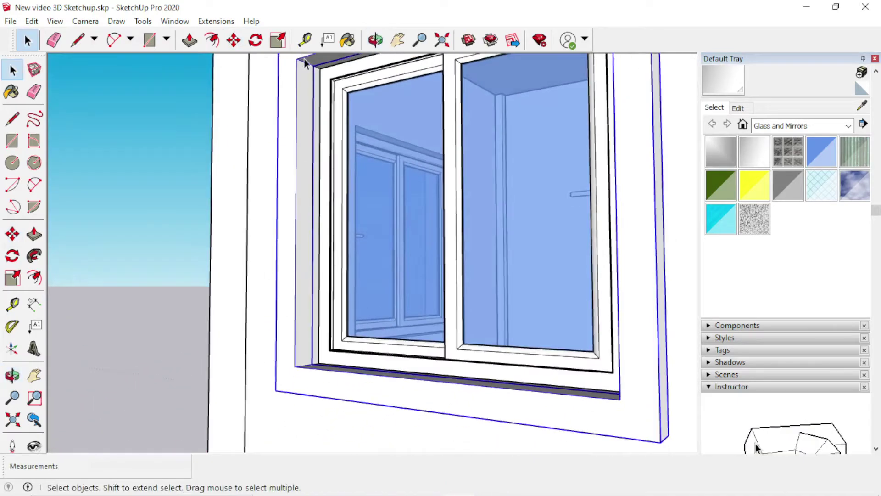
{"action": "scroll", "coordinate": [321, 92], "scroll_direction": "up", "scroll_amount": 3}
{"action": "scroll", "coordinate": [325, 74], "scroll_direction": "up", "scroll_amount": 2}
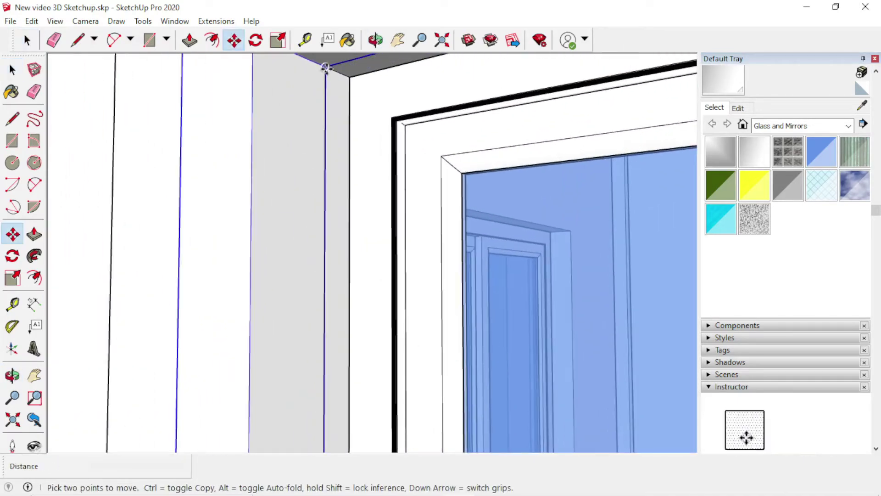
{"action": "left_click", "coordinate": [325, 67]}
{"action": "scroll", "coordinate": [250, 98], "scroll_direction": "down", "scroll_amount": 3}
{"action": "scroll", "coordinate": [229, 137], "scroll_direction": "down", "scroll_amount": 3}
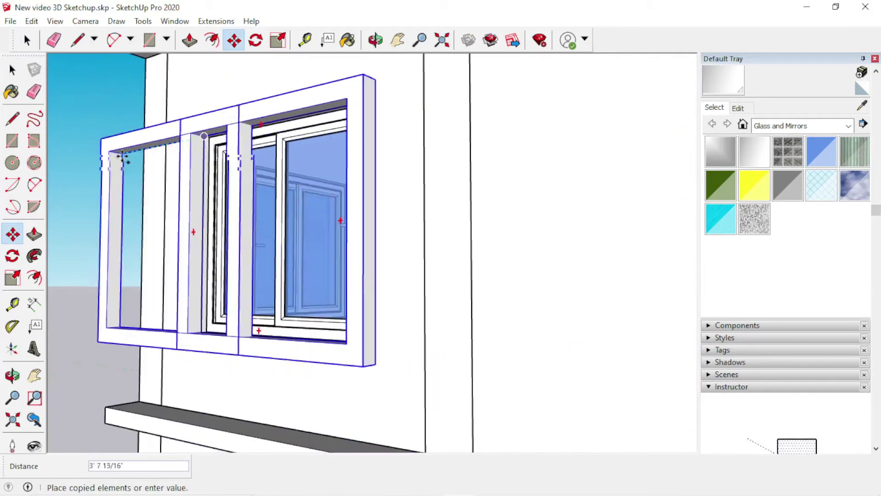
{"action": "scroll", "coordinate": [108, 146], "scroll_direction": "up", "scroll_amount": 3}
{"action": "scroll", "coordinate": [109, 146], "scroll_direction": "down", "scroll_amount": 3}
{"action": "mouse_move", "coordinate": [148, 147]}
{"action": "middle_mouse_down"}
{"action": "mouse_move", "coordinate": [157, 271]}
{"action": "mouse_move", "coordinate": [128, 276]}
{"action": "middle_mouse_up"}
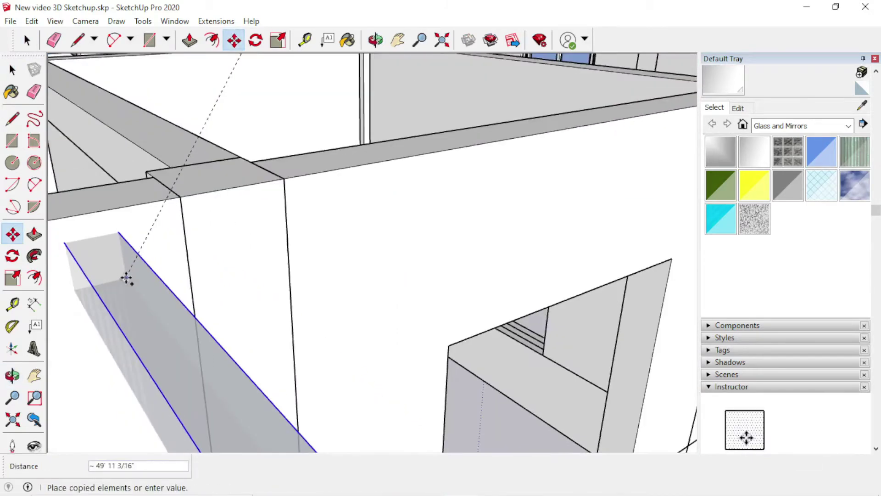
{"action": "scroll", "coordinate": [78, 256], "scroll_direction": "up", "scroll_amount": 2}
{"action": "scroll", "coordinate": [197, 256], "scroll_direction": "down", "scroll_amount": 2}
{"action": "scroll", "coordinate": [404, 230], "scroll_direction": "down", "scroll_amount": 3}
{"action": "scroll", "coordinate": [413, 221], "scroll_direction": "down", "scroll_amount": 2}
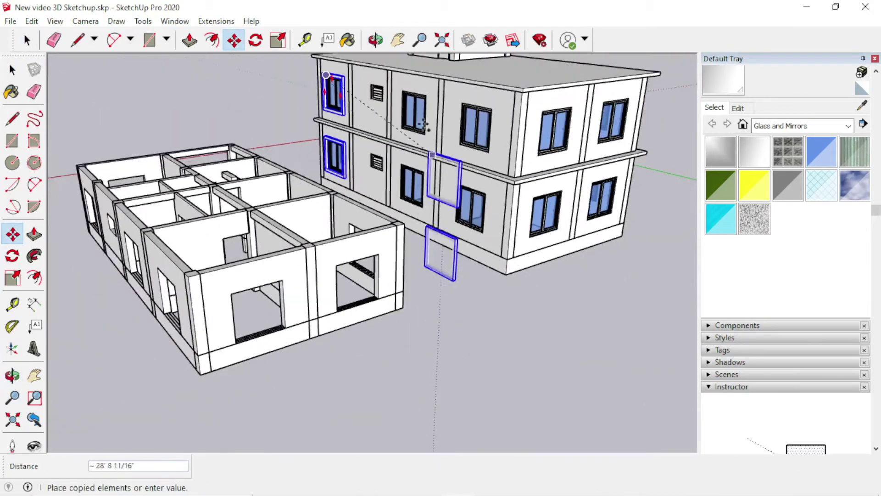
{"action": "scroll", "coordinate": [388, 79], "scroll_direction": "up", "scroll_amount": 5}
{"action": "scroll", "coordinate": [387, 78], "scroll_direction": "up", "scroll_amount": 2}
{"action": "scroll", "coordinate": [413, 95], "scroll_direction": "up", "scroll_amount": 2}
{"action": "scroll", "coordinate": [418, 97], "scroll_direction": "up", "scroll_amount": 2}
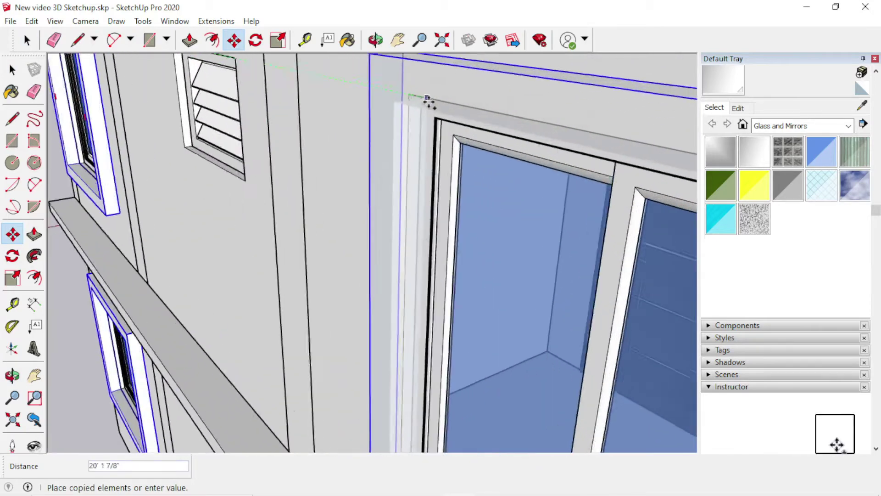
{"action": "scroll", "coordinate": [404, 99], "scroll_direction": "up", "scroll_amount": 1}
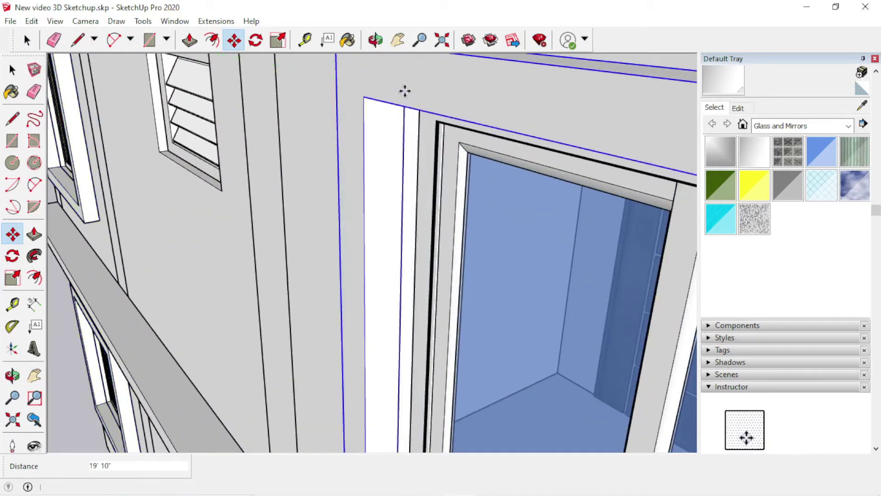
{"action": "scroll", "coordinate": [405, 91], "scroll_direction": "down", "scroll_amount": 2}
{"action": "scroll", "coordinate": [393, 152], "scroll_direction": "down", "scroll_amount": 2}
- Bring the whole upper two-pane window into view and pick its frame corner to copy it below
{"action": "mouse_move", "coordinate": [399, 186]}
{"action": "middle_mouse_down"}
{"action": "mouse_move", "coordinate": [320, 268]}
{"action": "mouse_move", "coordinate": [412, 213]}
{"action": "mouse_move", "coordinate": [238, 262]}
{"action": "mouse_move", "coordinate": [297, 235]}
{"action": "middle_mouse_up"}
{"action": "middle_click_drag", "start_coordinate": [360, 129], "coordinate": [362, 155]}
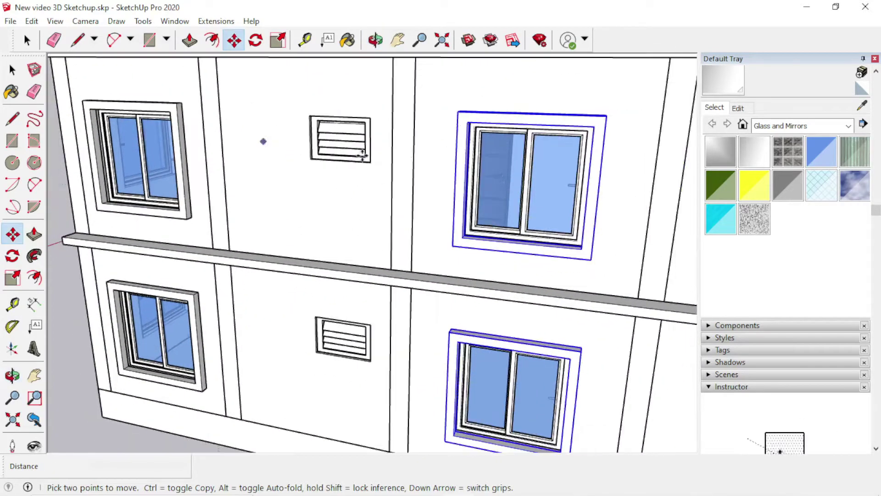
{"action": "scroll", "coordinate": [102, 147], "scroll_direction": "down", "scroll_amount": 3}
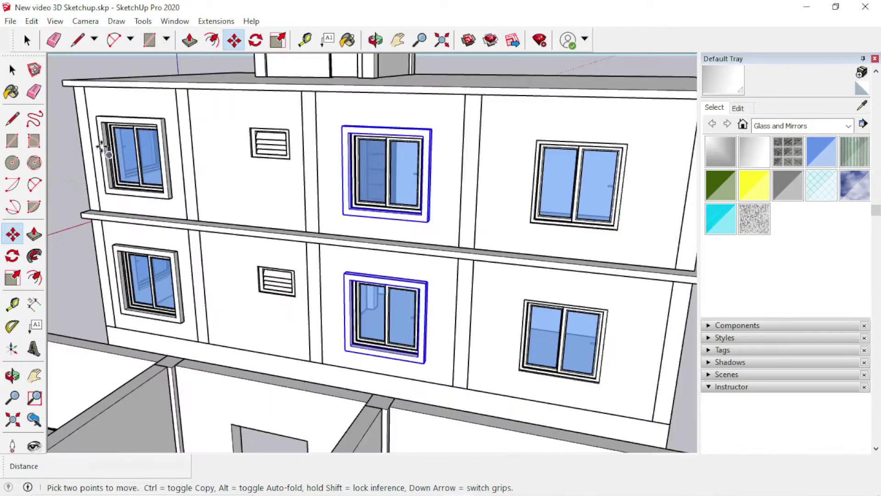
{"action": "scroll", "coordinate": [135, 208], "scroll_direction": "down", "scroll_amount": 2}
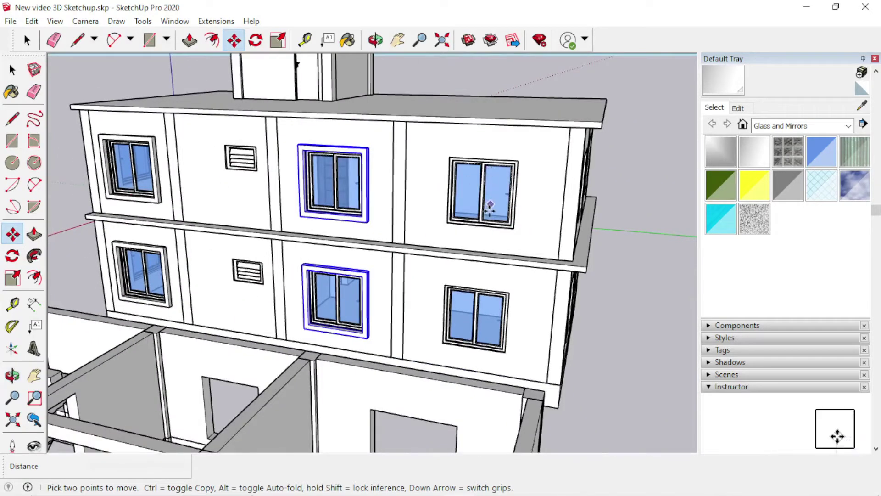
{"action": "mouse_move", "coordinate": [502, 285]}
{"action": "middle_mouse_down"}
{"action": "mouse_move", "coordinate": [356, 327]}
{"action": "mouse_move", "coordinate": [408, 291]}
{"action": "middle_mouse_up"}
{"action": "scroll", "coordinate": [409, 291], "scroll_direction": "up", "scroll_amount": 3}
{"action": "scroll", "coordinate": [289, 206], "scroll_direction": "up", "scroll_amount": 3}
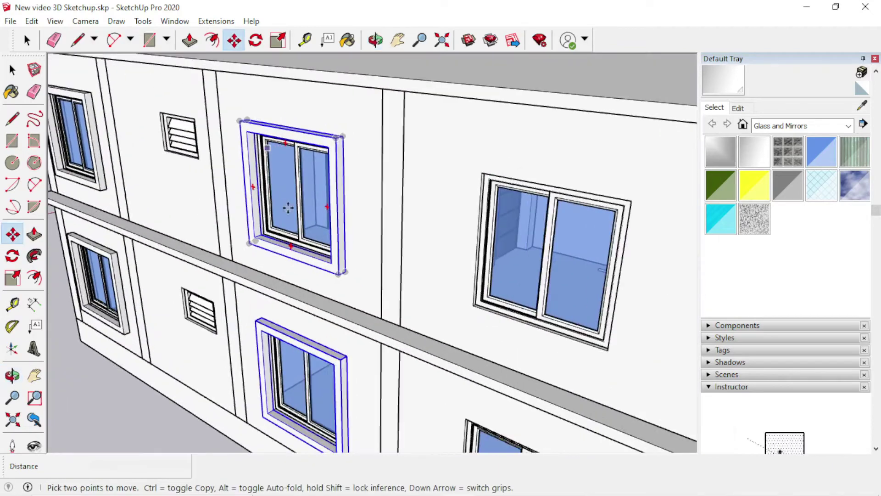
{"action": "scroll", "coordinate": [248, 232], "scroll_direction": "up", "scroll_amount": 2}
{"action": "mouse_move", "coordinate": [248, 232]}
{"action": "middle_mouse_down"}
{"action": "mouse_move", "coordinate": [321, 132]}
{"action": "mouse_move", "coordinate": [279, 140]}
{"action": "mouse_move", "coordinate": [298, 249]}
{"action": "middle_mouse_up"}
{"action": "scroll", "coordinate": [293, 105], "scroll_direction": "up", "scroll_amount": 3}
{"action": "scroll", "coordinate": [284, 150], "scroll_direction": "up", "scroll_amount": 3}
{"action": "scroll", "coordinate": [277, 136], "scroll_direction": "down", "scroll_amount": 3}
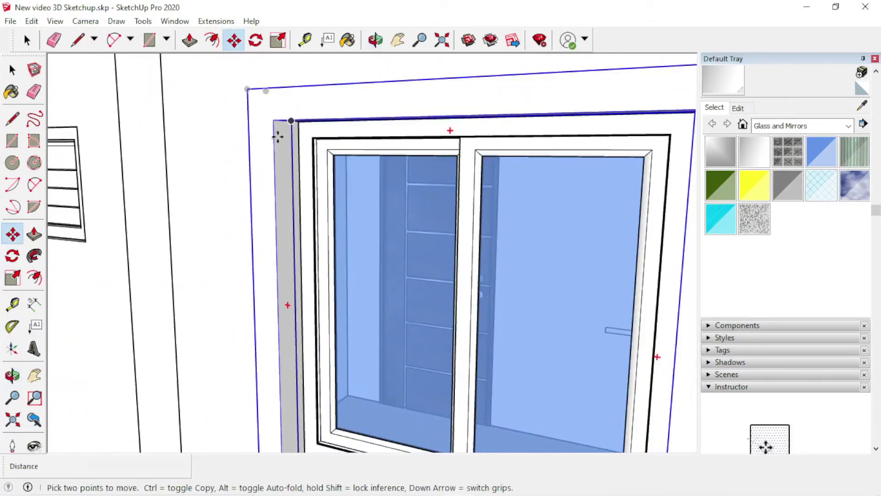
{"action": "middle_click_drag", "start_coordinate": [277, 136], "coordinate": [265, 103]}
{"action": "scroll", "coordinate": [266, 103], "scroll_direction": "up", "scroll_amount": 2}
{"action": "scroll", "coordinate": [308, 110], "scroll_direction": "up", "scroll_amount": 2}
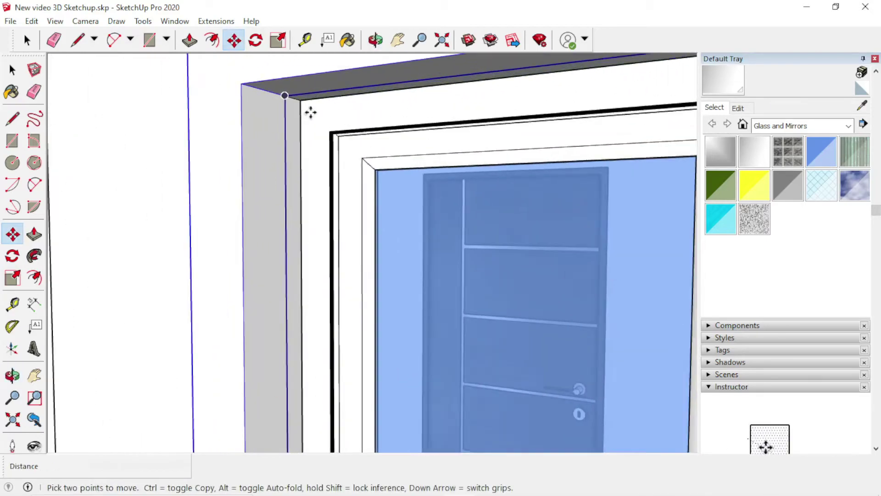
{"action": "left_click", "coordinate": [286, 96], "text": "ctrl"}
{"action": "scroll", "coordinate": [287, 174], "scroll_direction": "down", "scroll_amount": 5}
{"action": "scroll", "coordinate": [280, 157], "scroll_direction": "up", "scroll_amount": 5}
- Recess a new window opening: draw a wall rectangle, offset it inward, push it in
{"action": "middle_click_drag", "start_coordinate": [280, 158], "coordinate": [334, 244]}
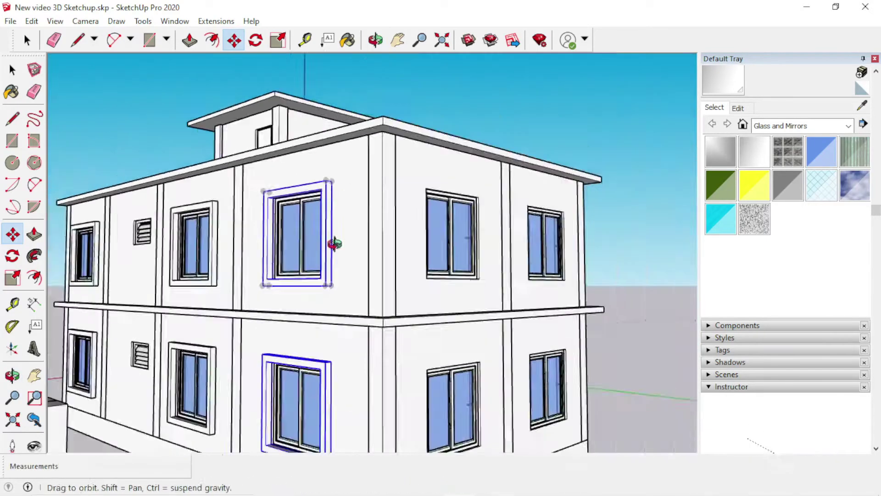
{"action": "key", "text": "space"}
{"action": "middle_click_drag", "start_coordinate": [128, 118], "coordinate": [236, 339]}
{"action": "left_click", "coordinate": [199, 136]}
{"action": "left_click", "coordinate": [414, 348]}
{"action": "key", "text": "f"}
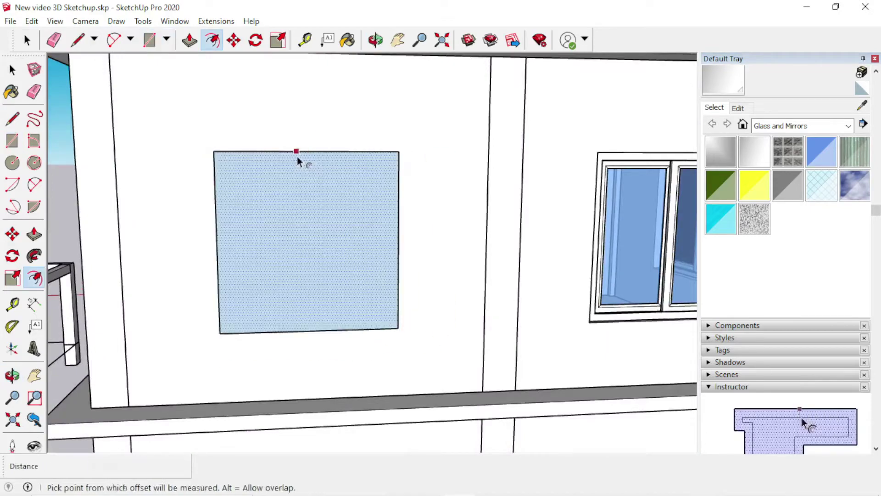
{"action": "left_click", "coordinate": [298, 157]}
{"action": "key", "text": "p"}
- Copy the window group into the other upper-storey opening, then turn the front facade toward the camera
{"action": "left_click", "coordinate": [236, 173]}
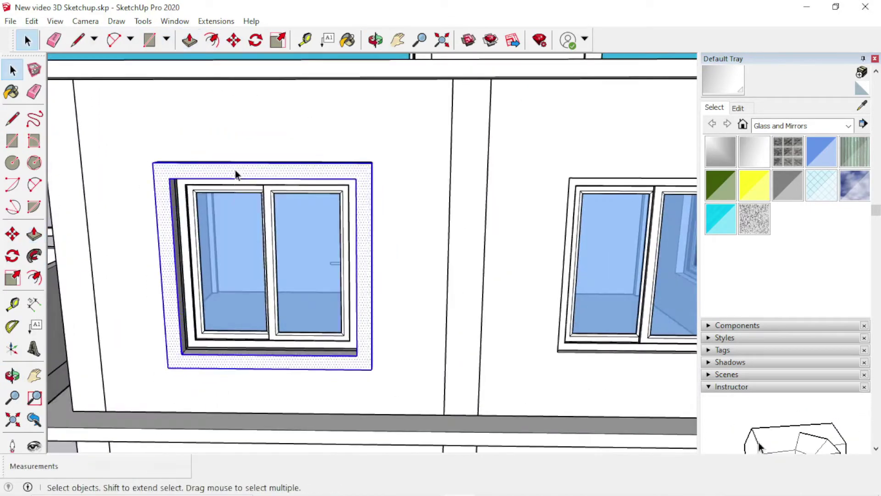
{"action": "scroll", "coordinate": [162, 131], "scroll_direction": "up", "scroll_amount": 5}
{"action": "key", "text": "m"}
{"action": "left_click", "coordinate": [162, 130], "text": "ctrl"}
{"action": "scroll", "coordinate": [184, 178], "scroll_direction": "down", "scroll_amount": 5}
{"action": "scroll", "coordinate": [206, 137], "scroll_direction": "up", "scroll_amount": 5}
{"action": "scroll", "coordinate": [276, 230], "scroll_direction": "down", "scroll_amount": 4}
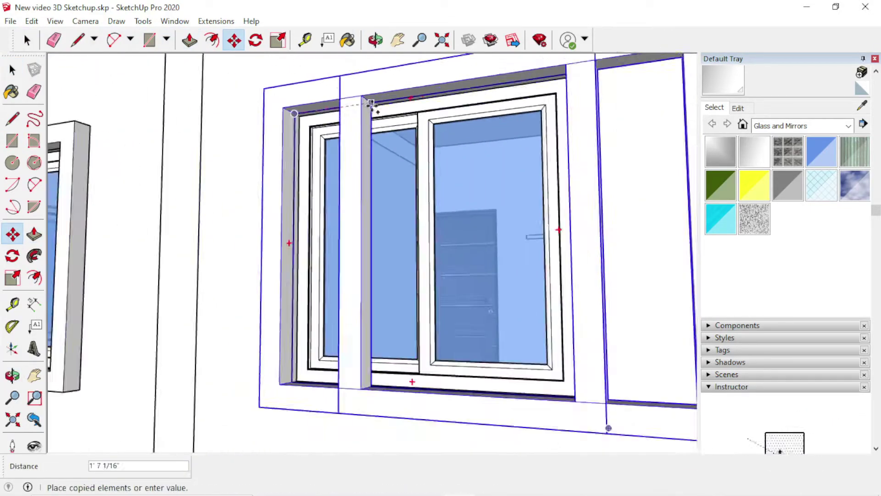
{"action": "scroll", "coordinate": [144, 266], "scroll_direction": "up", "scroll_amount": 5}
{"action": "scroll", "coordinate": [439, 268], "scroll_direction": "down", "scroll_amount": 3}
{"action": "scroll", "coordinate": [360, 187], "scroll_direction": "up", "scroll_amount": 4}
{"action": "left_click", "coordinate": [360, 187]}
{"action": "key", "text": "space"}
{"action": "scroll", "coordinate": [435, 287], "scroll_direction": "down", "scroll_amount": 5}
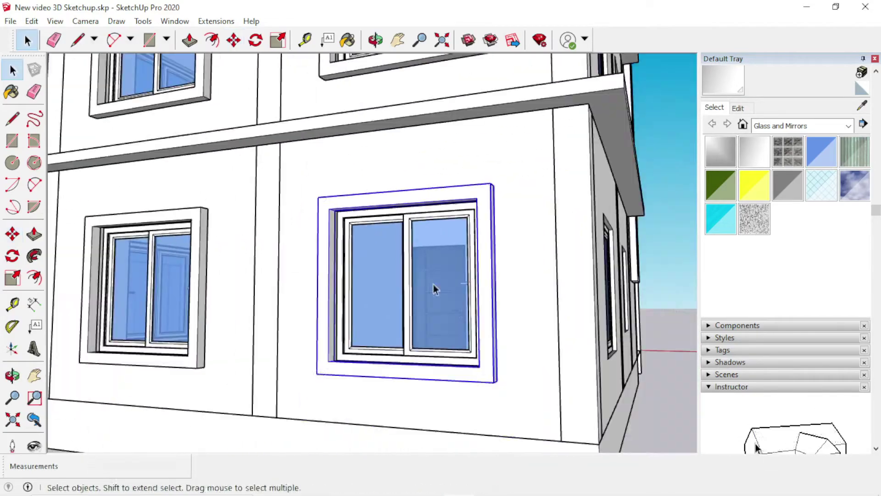
{"action": "mouse_move", "coordinate": [435, 287]}
{"action": "middle_mouse_down"}
{"action": "mouse_move", "coordinate": [348, 377]}
{"action": "mouse_move", "coordinate": [387, 376]}
{"action": "mouse_move", "coordinate": [224, 390]}
{"action": "mouse_move", "coordinate": [226, 375]}
{"action": "middle_mouse_up"}
{"action": "mouse_move", "coordinate": [252, 230]}
{"action": "middle_mouse_down"}
{"action": "mouse_move", "coordinate": [356, 315]}
{"action": "mouse_move", "coordinate": [93, 315]}
{"action": "middle_mouse_up"}
{"action": "key", "text": "space"}
- Outline the side-wall window opening, then offset and recess it into the wall
{"action": "scroll", "coordinate": [147, 201], "scroll_direction": "up", "scroll_amount": 2}
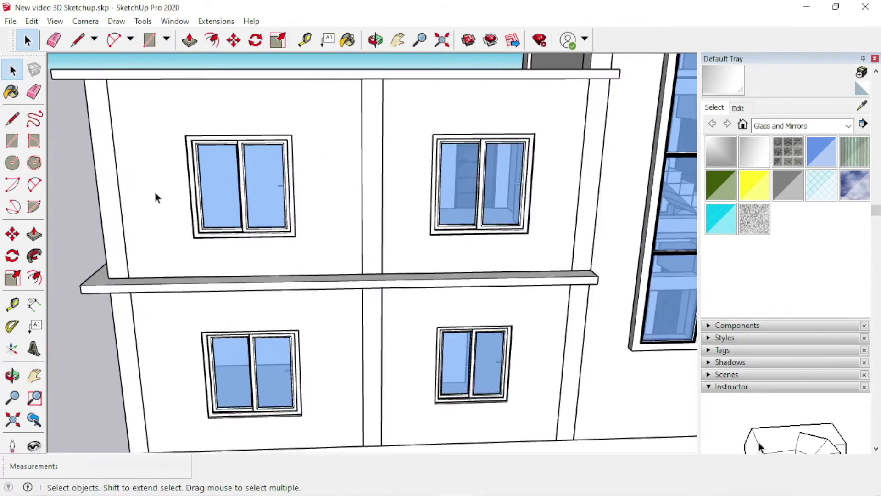
{"action": "scroll", "coordinate": [153, 189], "scroll_direction": "up", "scroll_amount": 3}
{"action": "left_click", "coordinate": [341, 252]}
{"action": "key", "text": "f"}
{"action": "key", "text": "p"}
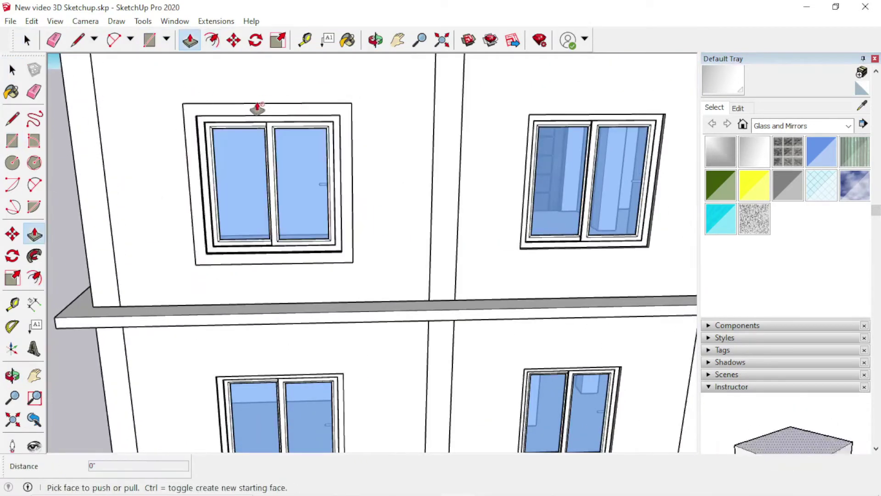
{"action": "key", "text": "space"}
{"action": "scroll", "coordinate": [250, 114], "scroll_direction": "up", "scroll_amount": 3}
- Copy the window from its corner into the side-wall opening
{"action": "key", "text": "m"}
{"action": "left_click", "coordinate": [141, 75]}
{"action": "key", "text": "ctrl"}
{"action": "scroll", "coordinate": [98, 252], "scroll_direction": "up", "scroll_amount": 3}
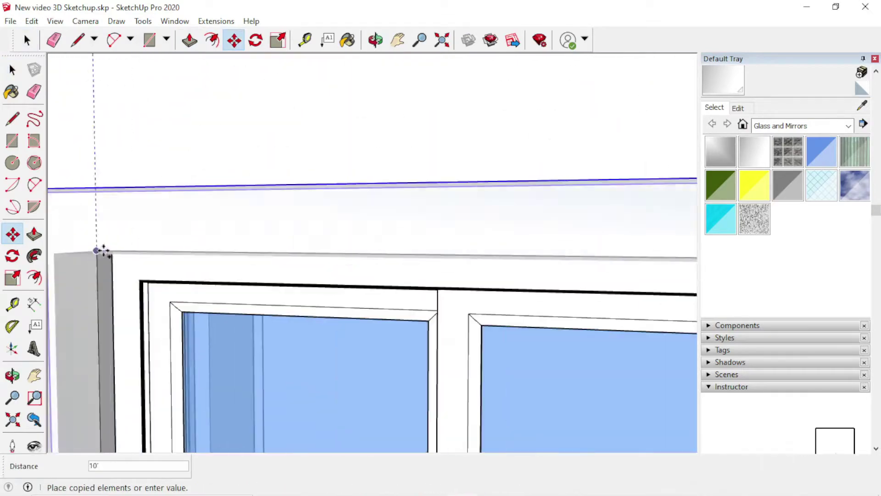
{"action": "scroll", "coordinate": [316, 85], "scroll_direction": "down", "scroll_amount": 2}
{"action": "left_click", "coordinate": [315, 84]}
{"action": "key", "text": "space"}
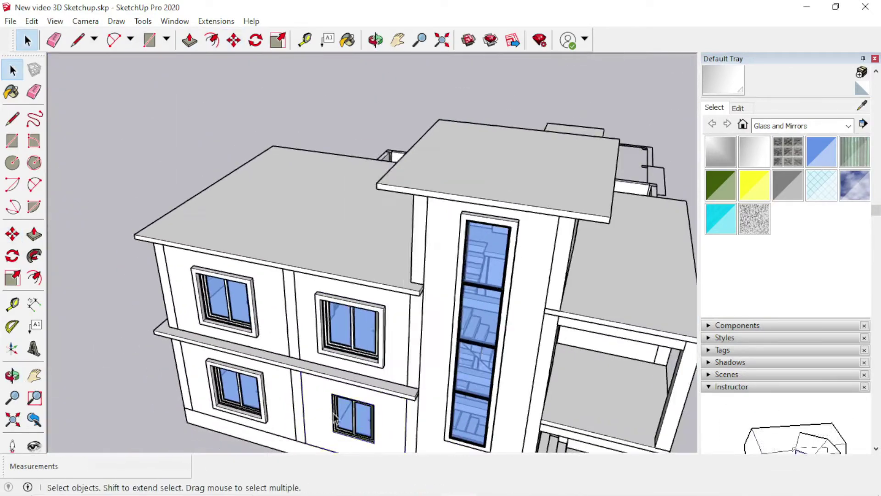
- Cut a new side-wall opening: rectangle, inward offset frame, recessed with Push/Pull
{"action": "scroll", "coordinate": [315, 206], "scroll_direction": "up", "scroll_amount": 5}
{"action": "key", "text": "r"}
{"action": "left_click_drag", "start_coordinate": [293, 185], "coordinate": [483, 403]}
{"action": "key", "text": "f"}
{"action": "left_click", "coordinate": [366, 198]}
{"action": "key", "text": "p"}
{"action": "left_click_drag", "start_coordinate": [335, 184], "coordinate": [432, 251]}
{"action": "key", "text": "space"}
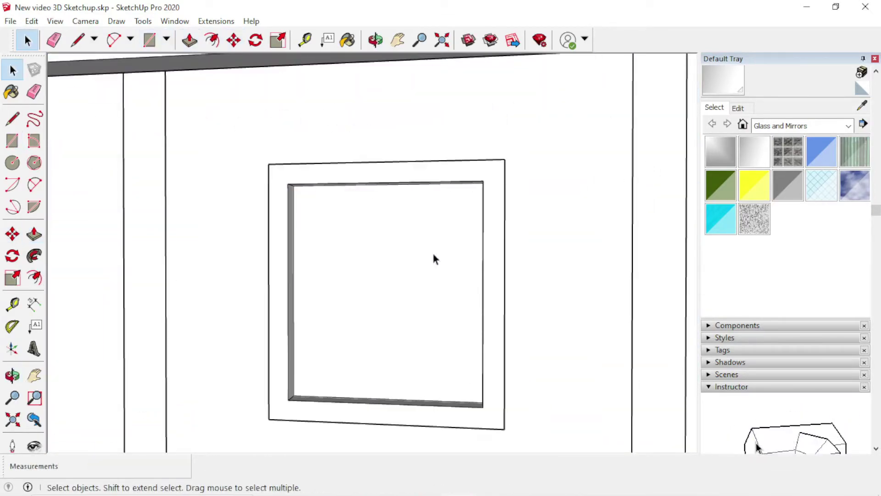
- Make the inserted window parts in the new opening into a group
{"action": "right_click", "coordinate": [380, 171]}
{"action": "left_click", "coordinate": [413, 279]}
{"action": "scroll", "coordinate": [387, 280], "scroll_direction": "down", "scroll_amount": 3}
{"action": "scroll", "coordinate": [284, 297], "scroll_direction": "down", "scroll_amount": 3}
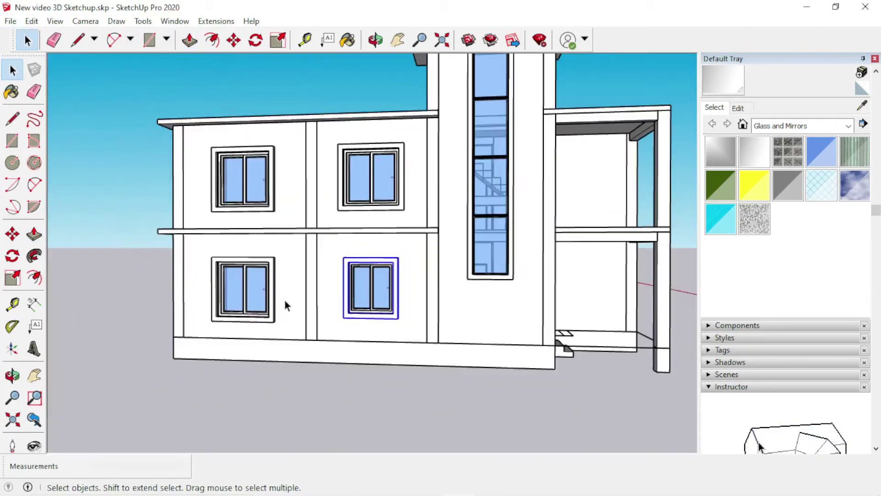
{"action": "mouse_move", "coordinate": [128, 281]}
{"action": "middle_mouse_down"}
{"action": "mouse_move", "coordinate": [394, 305]}
{"action": "mouse_move", "coordinate": [598, 308]}
{"action": "mouse_move", "coordinate": [686, 296]}
{"action": "mouse_move", "coordinate": [335, 297]}
{"action": "mouse_move", "coordinate": [568, 370]}
{"action": "mouse_move", "coordinate": [246, 291]}
{"action": "mouse_move", "coordinate": [479, 318]}
{"action": "mouse_move", "coordinate": [216, 252]}
{"action": "mouse_move", "coordinate": [449, 242]}
{"action": "mouse_move", "coordinate": [486, 230]}
{"action": "mouse_move", "coordinate": [437, 197]}
{"action": "mouse_move", "coordinate": [367, 210]}
{"action": "mouse_move", "coordinate": [269, 305]}
{"action": "mouse_move", "coordinate": [308, 308]}
{"action": "mouse_move", "coordinate": [260, 416]}
{"action": "middle_mouse_up"}
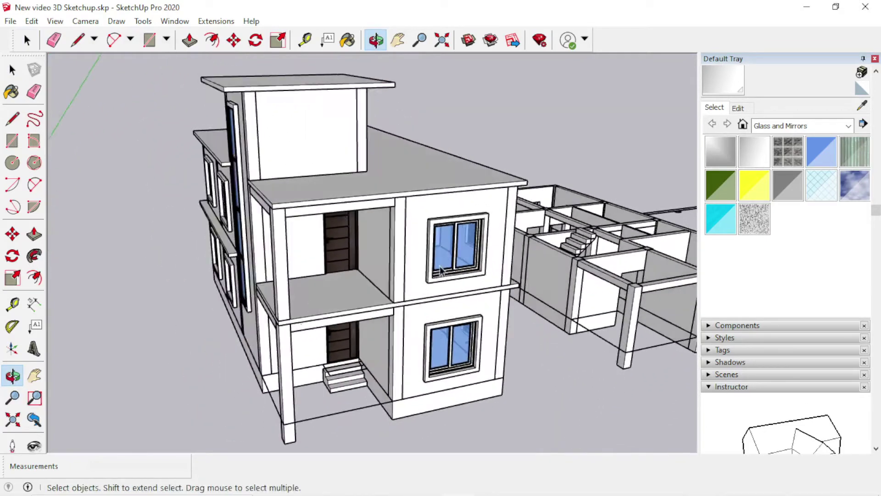
{"action": "scroll", "coordinate": [256, 423], "scroll_direction": "up", "scroll_amount": 2}
{"action": "scroll", "coordinate": [291, 417], "scroll_direction": "up", "scroll_amount": 4}
{"action": "scroll", "coordinate": [291, 418], "scroll_direction": "up", "scroll_amount": 2}
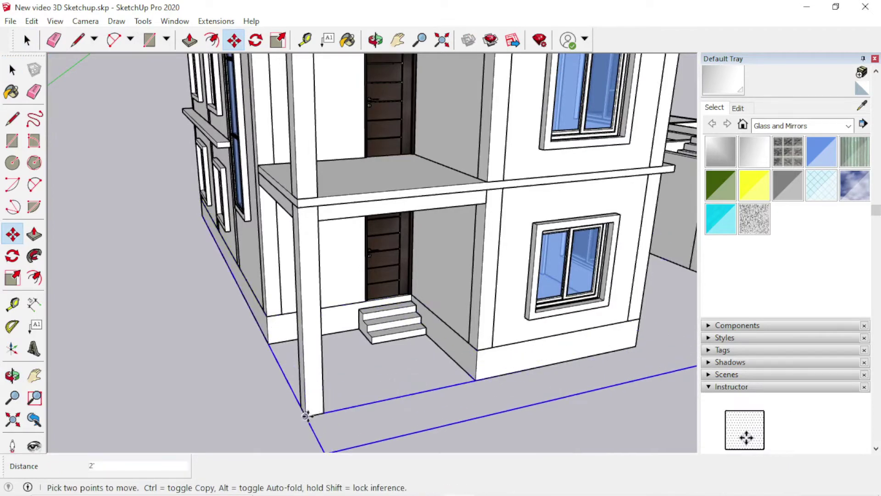
{"action": "key", "text": "space"}
{"action": "scroll", "coordinate": [173, 412], "scroll_direction": "down", "scroll_amount": 1}
{"action": "scroll", "coordinate": [244, 404], "scroll_direction": "down", "scroll_amount": 5}
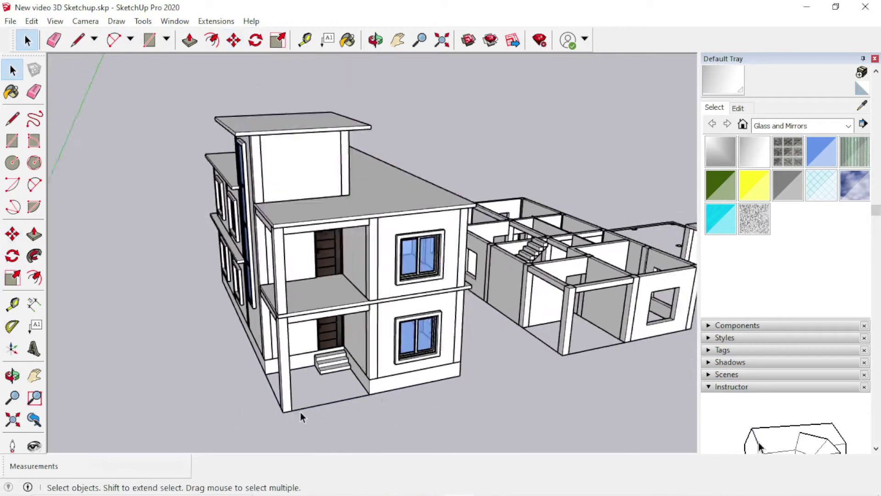
{"action": "mouse_move", "coordinate": [300, 412]}
{"action": "middle_mouse_down"}
{"action": "mouse_move", "coordinate": [318, 450]}
{"action": "mouse_move", "coordinate": [213, 449]}
{"action": "mouse_move", "coordinate": [472, 409]}
{"action": "mouse_move", "coordinate": [452, 441]}
{"action": "mouse_move", "coordinate": [457, 451]}
{"action": "mouse_move", "coordinate": [376, 452]}
{"action": "middle_mouse_up"}
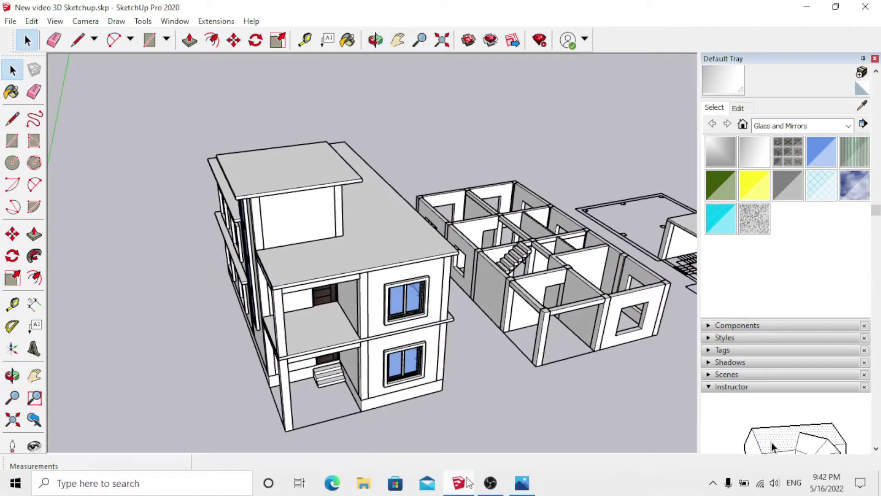
{"action": "left_click", "coordinate": [525, 483]}
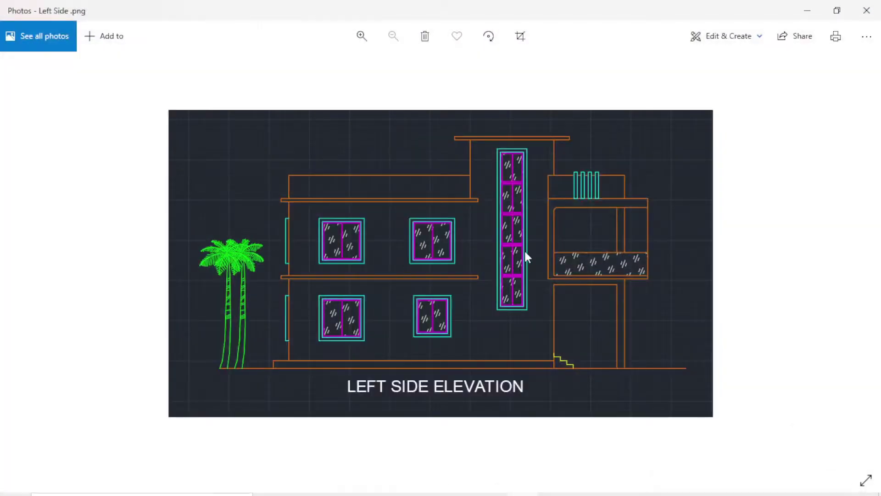
{"action": "scroll", "coordinate": [525, 254], "scroll_direction": "up", "scroll_amount": 4}
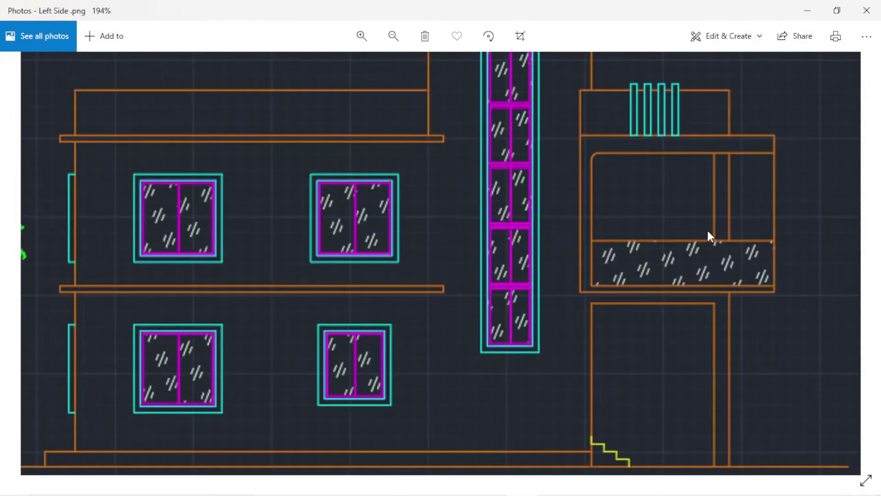
{"action": "key", "text": "alt+Tab"}
{"action": "scroll", "coordinate": [501, 275], "scroll_direction": "up", "scroll_amount": 3}
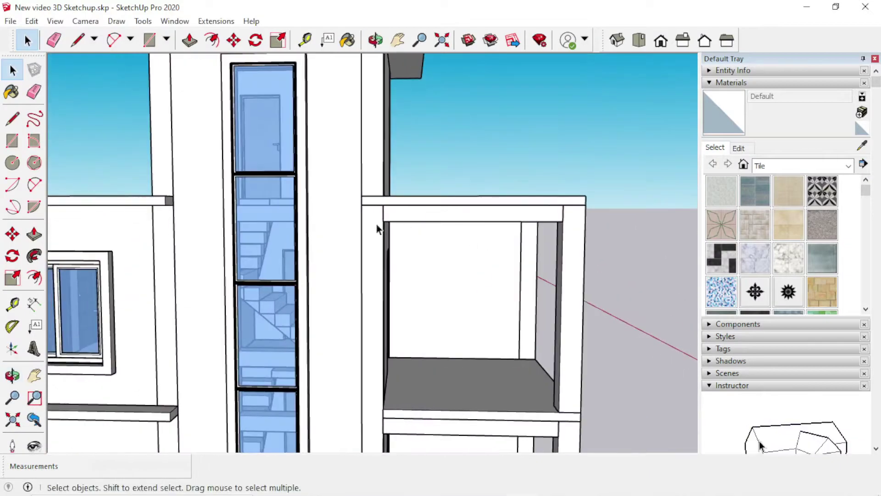
- Open the balcony beam group and thicken the beam with a typed Push/Pull distance
{"action": "mouse_move", "coordinate": [377, 229]}
{"action": "middle_mouse_down"}
{"action": "mouse_move", "coordinate": [435, 271]}
{"action": "mouse_move", "coordinate": [437, 252]}
{"action": "mouse_move", "coordinate": [314, 243]}
{"action": "mouse_move", "coordinate": [383, 271]}
{"action": "mouse_move", "coordinate": [467, 242]}
{"action": "mouse_move", "coordinate": [287, 234]}
{"action": "mouse_move", "coordinate": [334, 265]}
{"action": "mouse_move", "coordinate": [367, 240]}
{"action": "middle_mouse_up"}
{"action": "scroll", "coordinate": [473, 252], "scroll_direction": "up", "scroll_amount": 3}
{"action": "scroll", "coordinate": [456, 236], "scroll_direction": "up", "scroll_amount": 3}
{"action": "scroll", "coordinate": [368, 240], "scroll_direction": "up", "scroll_amount": 2}
{"action": "double_click", "coordinate": [381, 212]}
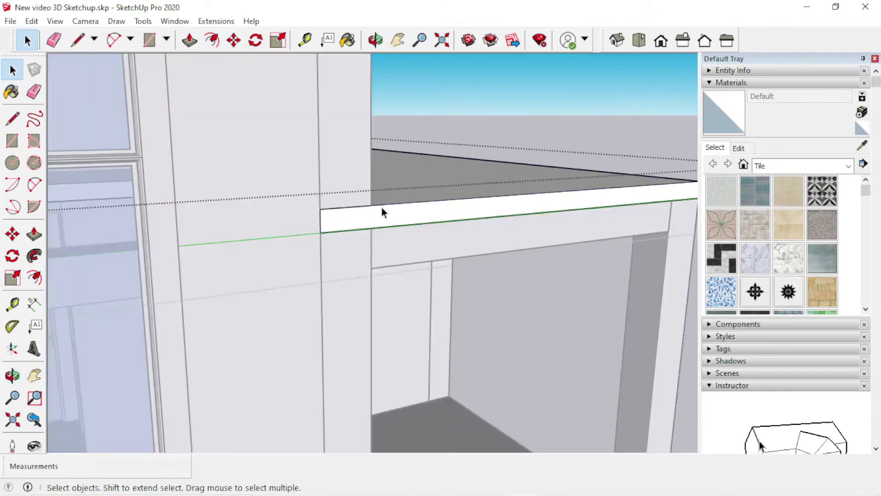
{"action": "key", "text": "p"}
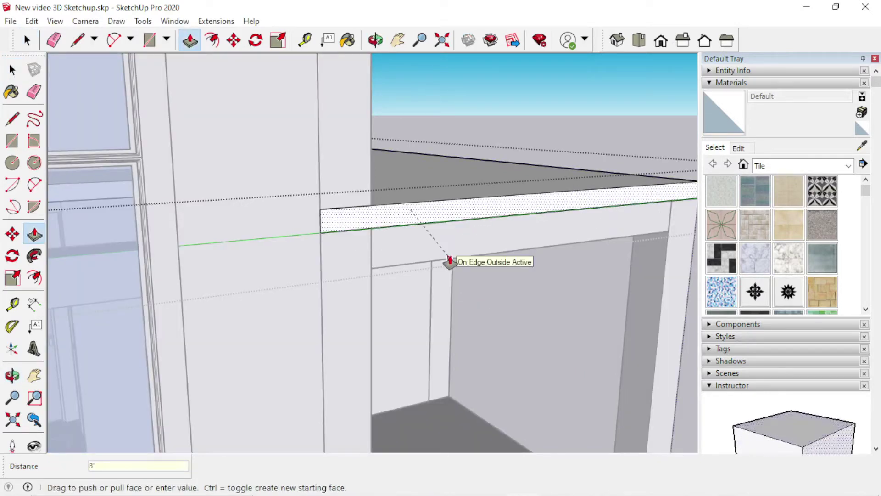
{"action": "key", "text": "Return"}
{"action": "key", "text": "space"}
- Switch to X-ray view and pull the balcony slab's front face outward
{"action": "mouse_move", "coordinate": [453, 258]}
{"action": "middle_mouse_down"}
{"action": "mouse_move", "coordinate": [390, 270]}
{"action": "mouse_move", "coordinate": [397, 329]}
{"action": "mouse_move", "coordinate": [421, 304]}
{"action": "mouse_move", "coordinate": [444, 315]}
{"action": "mouse_move", "coordinate": [442, 301]}
{"action": "mouse_move", "coordinate": [316, 313]}
{"action": "middle_mouse_up"}
{"action": "scroll", "coordinate": [326, 260], "scroll_direction": "up", "scroll_amount": 3}
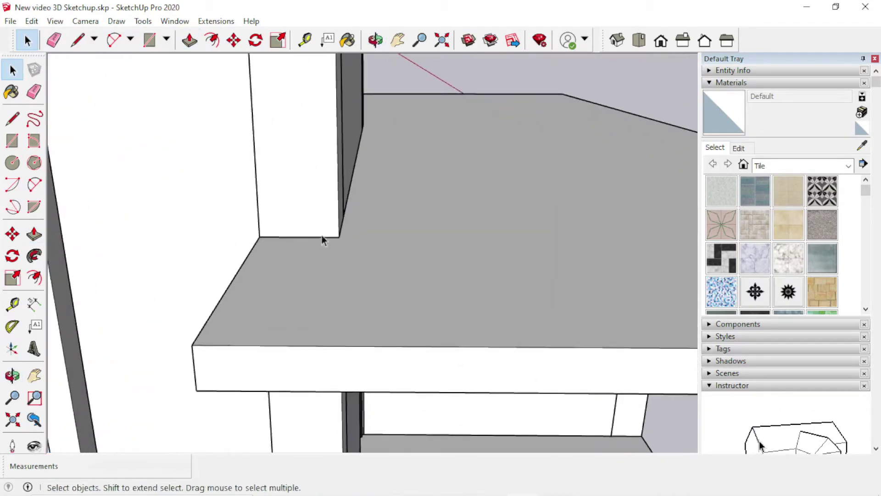
{"action": "mouse_move", "coordinate": [269, 242]}
{"action": "middle_mouse_down"}
{"action": "mouse_move", "coordinate": [370, 287]}
{"action": "mouse_move", "coordinate": [451, 274]}
{"action": "middle_mouse_up"}
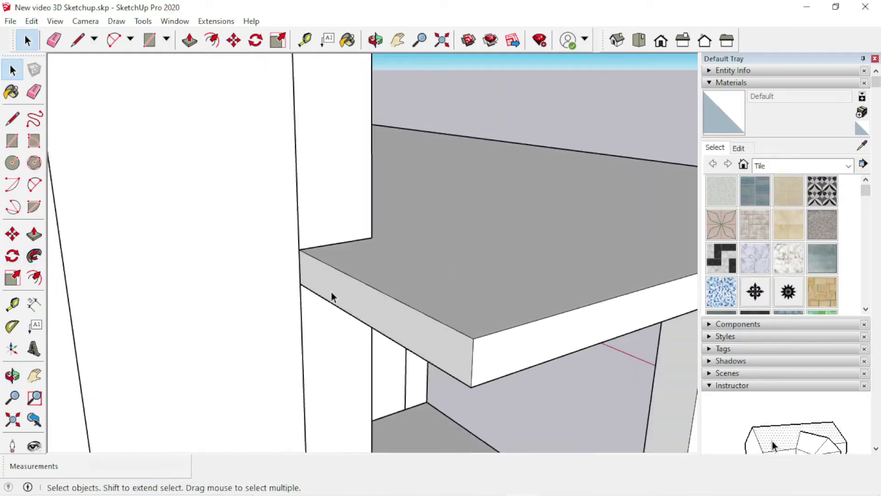
{"action": "key", "text": "x"}
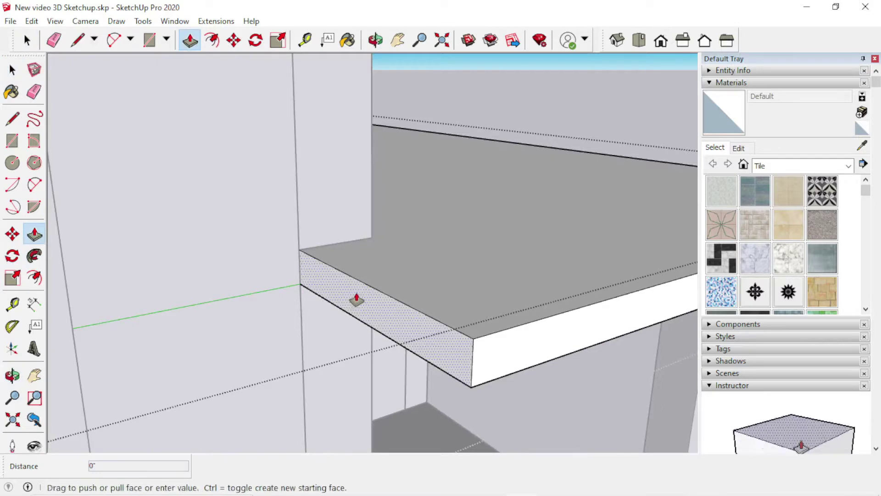
{"action": "left_click_drag", "start_coordinate": [357, 300], "coordinate": [365, 289]}
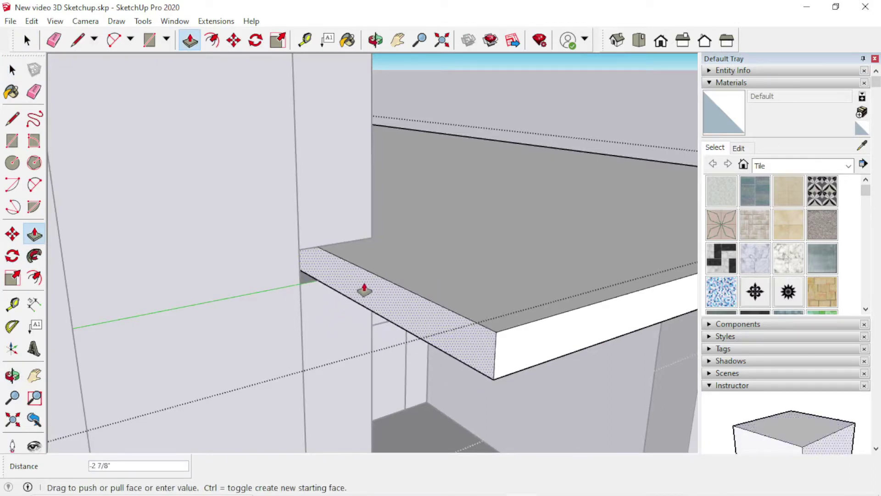
{"action": "scroll", "coordinate": [310, 286], "scroll_direction": "up", "scroll_amount": 2}
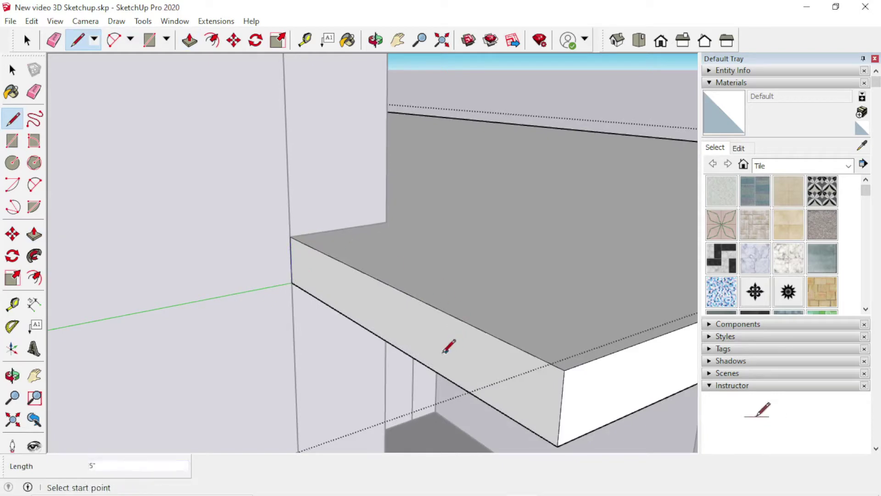
{"action": "left_click_drag", "start_coordinate": [412, 343], "coordinate": [430, 335]}
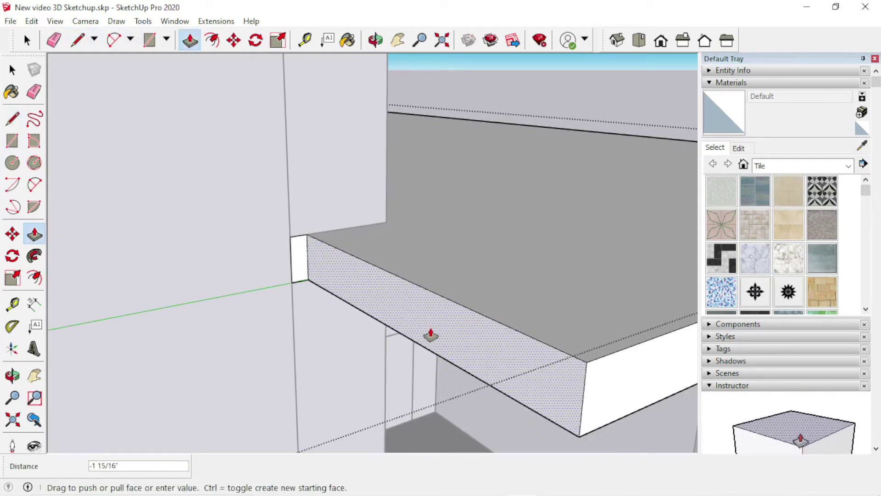
- Thicken the balcony slab downward by a typed thickness
{"action": "mouse_move", "coordinate": [431, 334]}
{"action": "middle_mouse_down"}
{"action": "mouse_move", "coordinate": [231, 365]}
{"action": "mouse_move", "coordinate": [269, 348]}
{"action": "middle_mouse_up"}
{"action": "scroll", "coordinate": [309, 295], "scroll_direction": "down", "scroll_amount": 3}
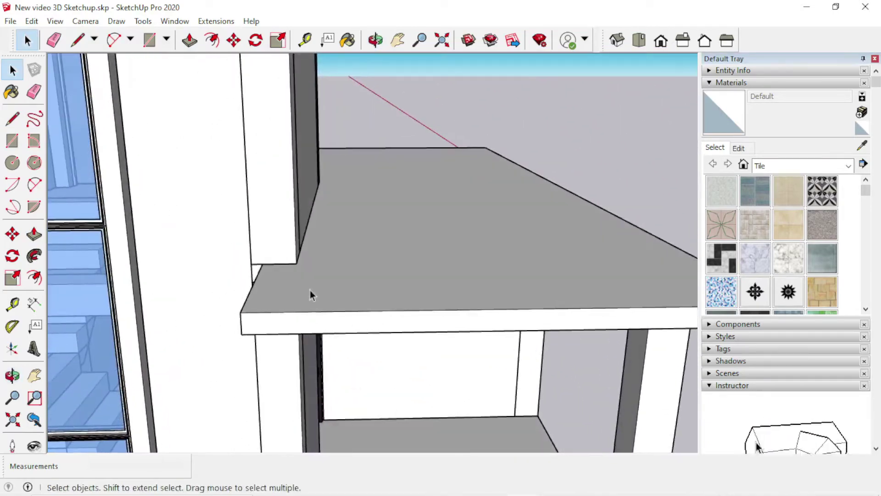
{"action": "scroll", "coordinate": [317, 339], "scroll_direction": "down", "scroll_amount": 3}
{"action": "scroll", "coordinate": [324, 388], "scroll_direction": "down", "scroll_amount": 2}
{"action": "scroll", "coordinate": [325, 387], "scroll_direction": "up", "scroll_amount": 3}
{"action": "mouse_move", "coordinate": [285, 420]}
{"action": "middle_mouse_down"}
{"action": "mouse_move", "coordinate": [338, 390]}
{"action": "mouse_move", "coordinate": [391, 331]}
{"action": "mouse_move", "coordinate": [389, 299]}
{"action": "middle_mouse_up"}
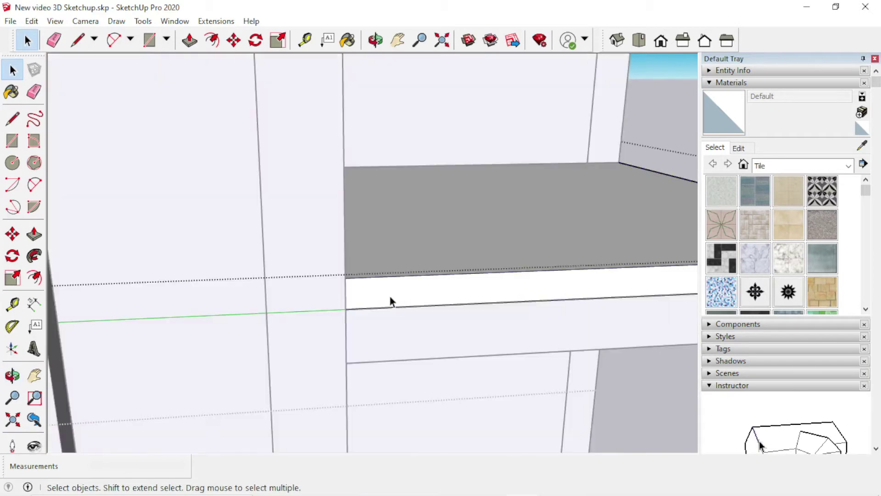
{"action": "left_click_drag", "start_coordinate": [398, 303], "coordinate": [414, 344]}
{"action": "type", "text": "3"}
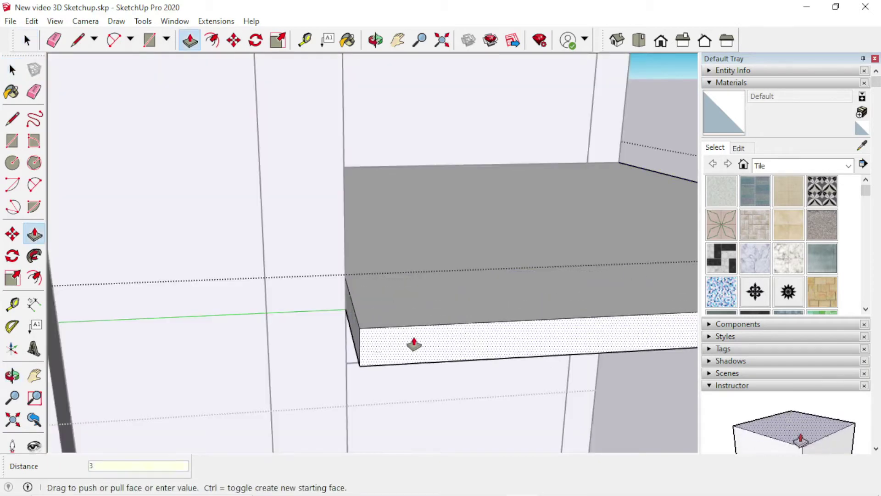
{"action": "key", "text": "Return"}
{"action": "key", "text": "space"}
- Begin pulling the slab's side face outward past the balcony columns
{"action": "mouse_move", "coordinate": [414, 338]}
{"action": "middle_mouse_down"}
{"action": "mouse_move", "coordinate": [261, 344]}
{"action": "mouse_move", "coordinate": [401, 317]}
{"action": "mouse_move", "coordinate": [541, 273]}
{"action": "mouse_move", "coordinate": [413, 257]}
{"action": "middle_mouse_up"}
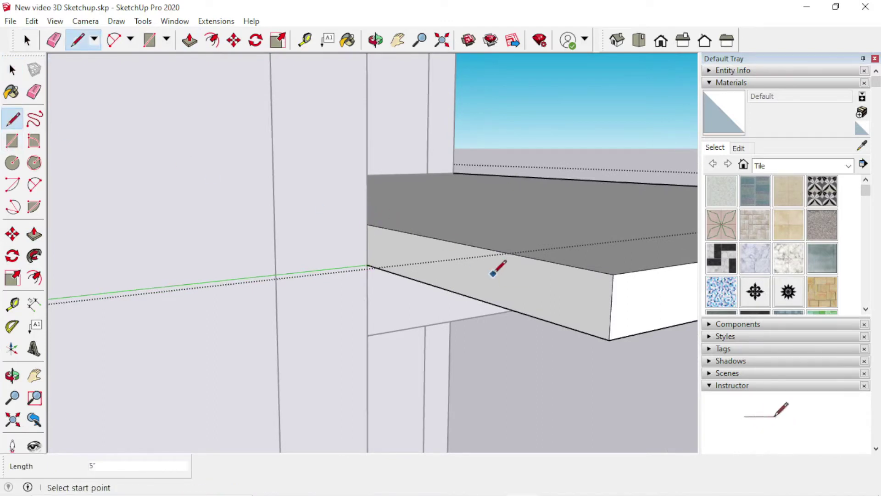
{"action": "left_click", "coordinate": [478, 277]}
{"action": "scroll", "coordinate": [436, 302], "scroll_direction": "down", "scroll_amount": 3}
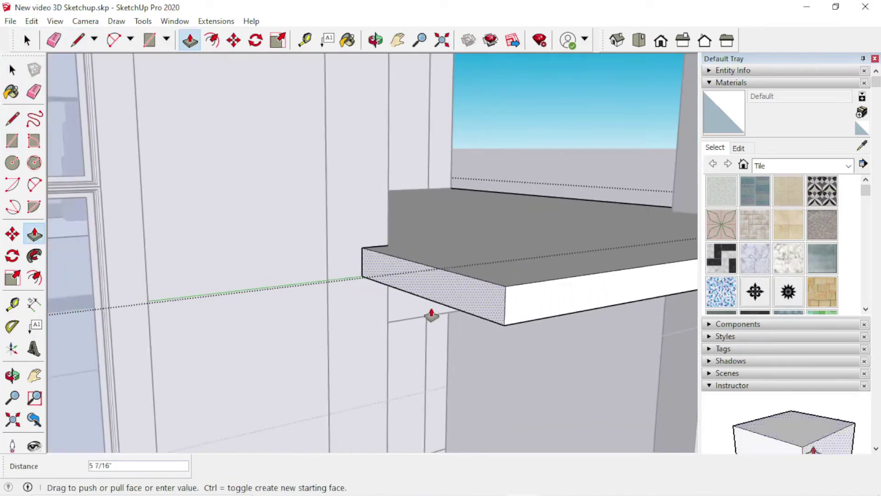
{"action": "scroll", "coordinate": [420, 324], "scroll_direction": "down", "scroll_amount": 4}
{"action": "scroll", "coordinate": [420, 166], "scroll_direction": "up", "scroll_amount": 2}
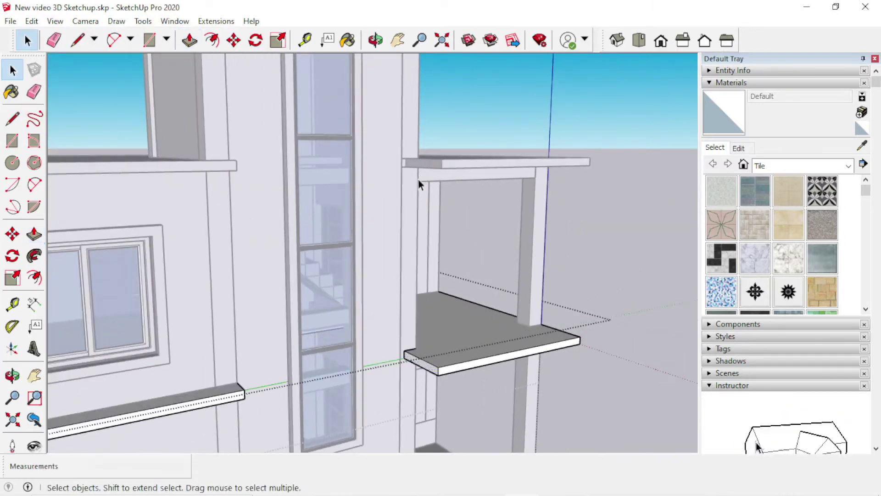
- Orbit and zoom in on the balcony slab and its door opening
{"action": "mouse_move", "coordinate": [419, 184]}
{"action": "middle_mouse_down"}
{"action": "mouse_move", "coordinate": [448, 320]}
{"action": "mouse_move", "coordinate": [374, 350]}
{"action": "mouse_move", "coordinate": [368, 366]}
{"action": "mouse_move", "coordinate": [263, 378]}
{"action": "middle_mouse_up"}
{"action": "scroll", "coordinate": [238, 233], "scroll_direction": "up", "scroll_amount": 2}
{"action": "scroll", "coordinate": [258, 258], "scroll_direction": "up", "scroll_amount": 2}
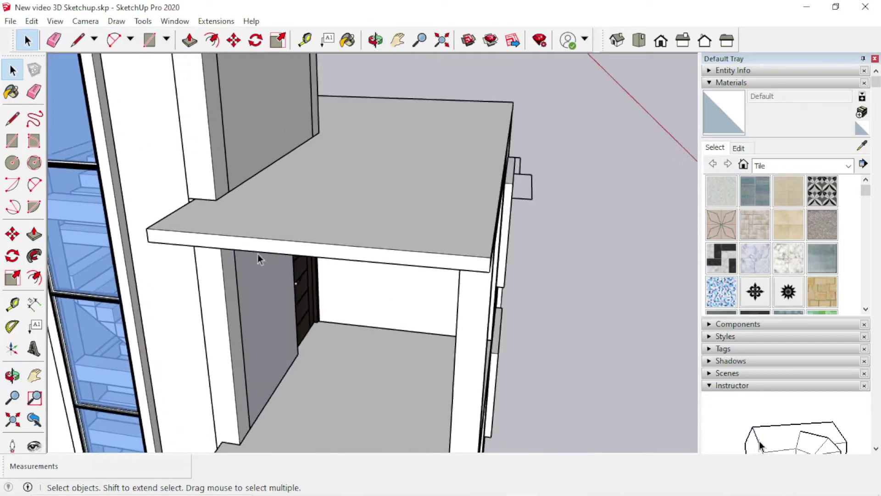
{"action": "mouse_move", "coordinate": [258, 259]}
{"action": "middle_mouse_down"}
{"action": "mouse_move", "coordinate": [407, 200]}
{"action": "mouse_move", "coordinate": [525, 181]}
{"action": "mouse_move", "coordinate": [488, 141]}
{"action": "mouse_move", "coordinate": [247, 157]}
{"action": "mouse_move", "coordinate": [106, 197]}
{"action": "mouse_move", "coordinate": [403, 177]}
{"action": "mouse_move", "coordinate": [305, 212]}
{"action": "mouse_move", "coordinate": [413, 275]}
{"action": "mouse_move", "coordinate": [405, 228]}
{"action": "mouse_move", "coordinate": [422, 252]}
{"action": "middle_mouse_up"}
{"action": "scroll", "coordinate": [296, 223], "scroll_direction": "up", "scroll_amount": 2}
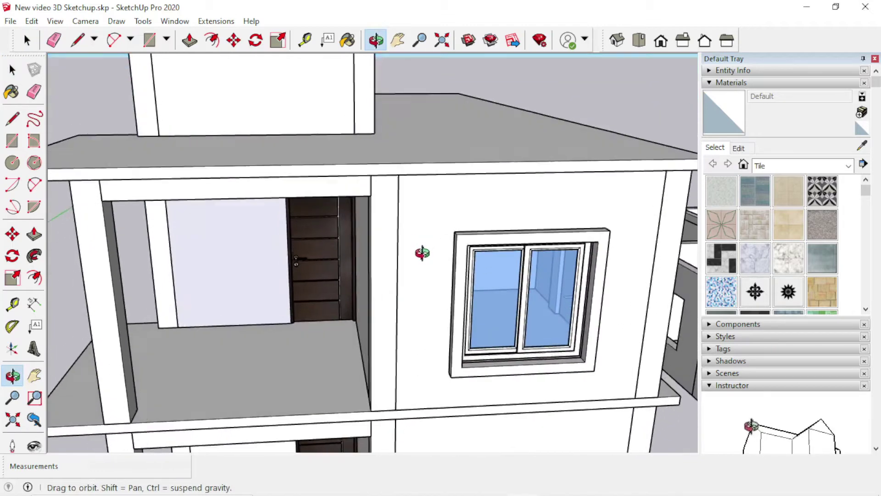
{"action": "scroll", "coordinate": [374, 173], "scroll_direction": "up", "scroll_amount": 2}
{"action": "middle_click_drag", "start_coordinate": [374, 173], "coordinate": [360, 186]}
{"action": "scroll", "coordinate": [325, 187], "scroll_direction": "up", "scroll_amount": 2}
{"action": "scroll", "coordinate": [324, 187], "scroll_direction": "up", "scroll_amount": 1}
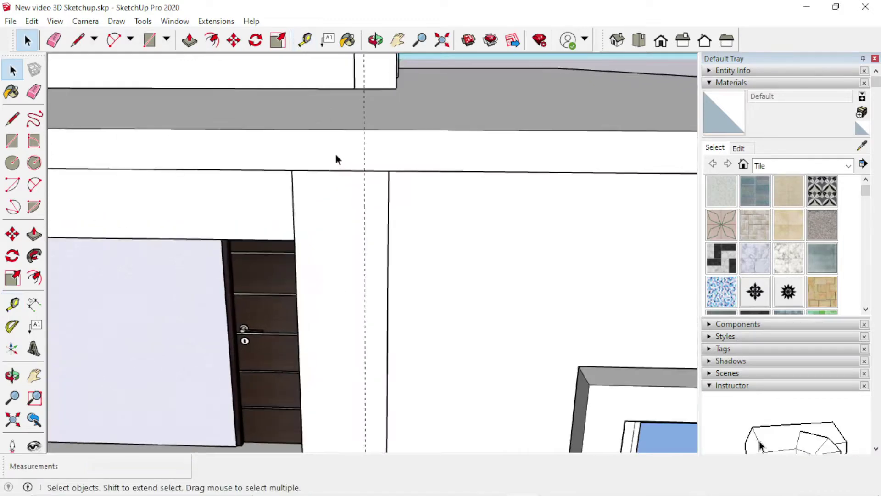
- Extend the roof slab's edge 3' outward inside its group
{"action": "double_click", "coordinate": [335, 151]}
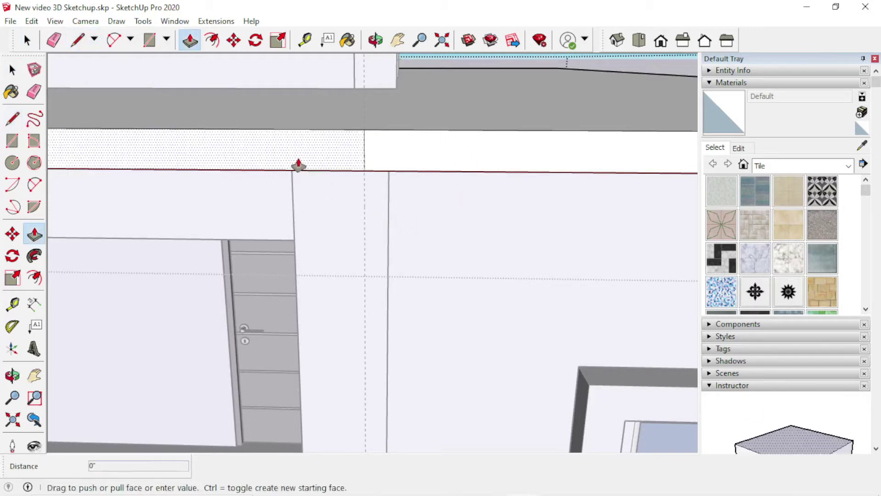
{"action": "scroll", "coordinate": [275, 191], "scroll_direction": "down", "scroll_amount": 2}
{"action": "scroll", "coordinate": [327, 163], "scroll_direction": "down", "scroll_amount": 2}
{"action": "scroll", "coordinate": [324, 165], "scroll_direction": "down", "scroll_amount": 2}
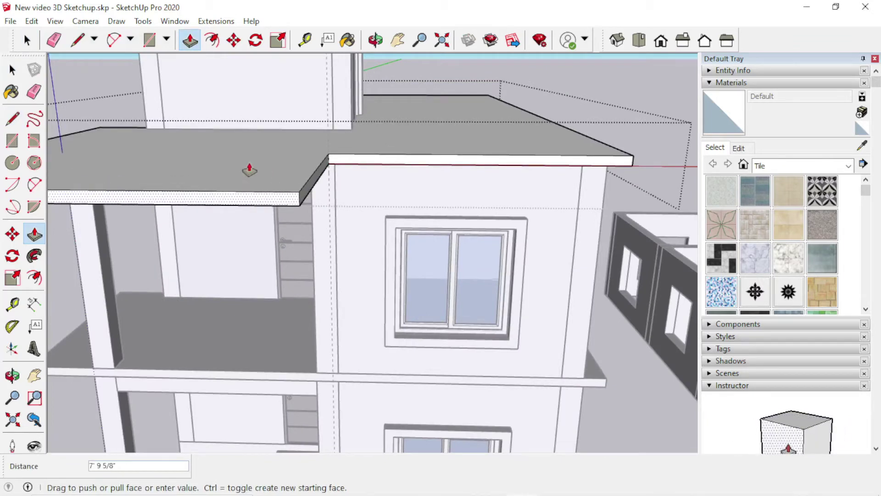
{"action": "key", "text": "Return"}
{"action": "key", "text": "space"}
- Turn on X-ray and pull the first-floor slab's edge 3' outward
{"action": "scroll", "coordinate": [309, 320], "scroll_direction": "up", "scroll_amount": 2}
{"action": "scroll", "coordinate": [293, 349], "scroll_direction": "up", "scroll_amount": 2}
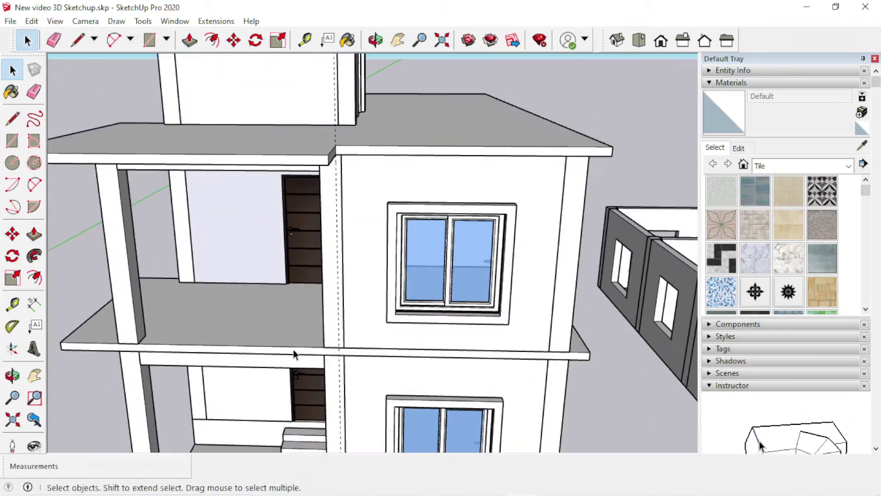
{"action": "scroll", "coordinate": [339, 353], "scroll_direction": "up", "scroll_amount": 2}
{"action": "scroll", "coordinate": [340, 354], "scroll_direction": "up", "scroll_amount": 2}
{"action": "key", "text": "alt+x"}
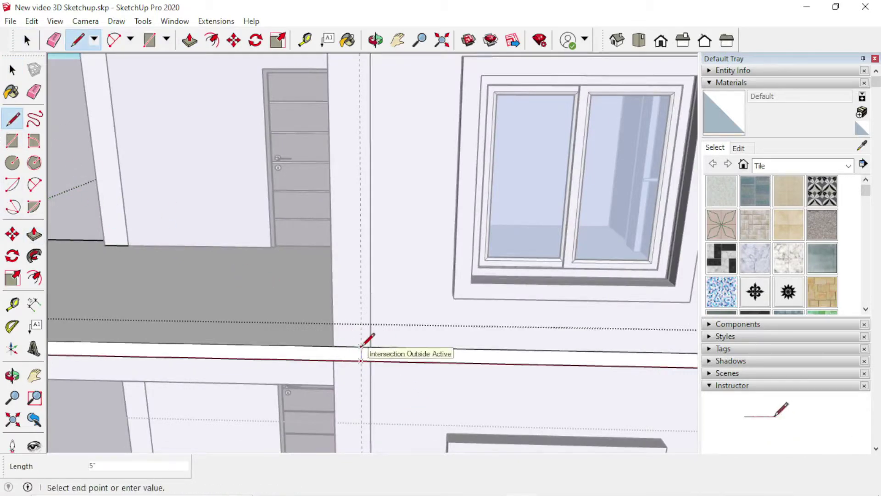
{"action": "left_click_drag", "start_coordinate": [329, 360], "coordinate": [309, 386]}
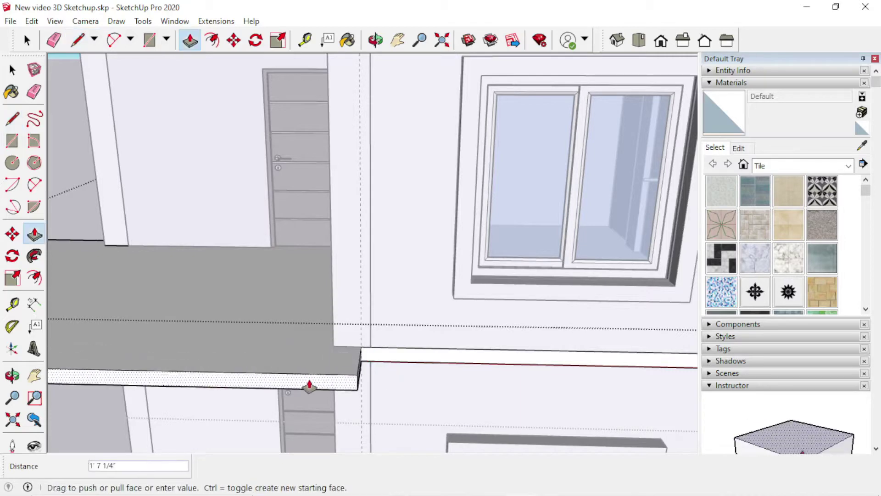
{"action": "key", "text": "Return"}
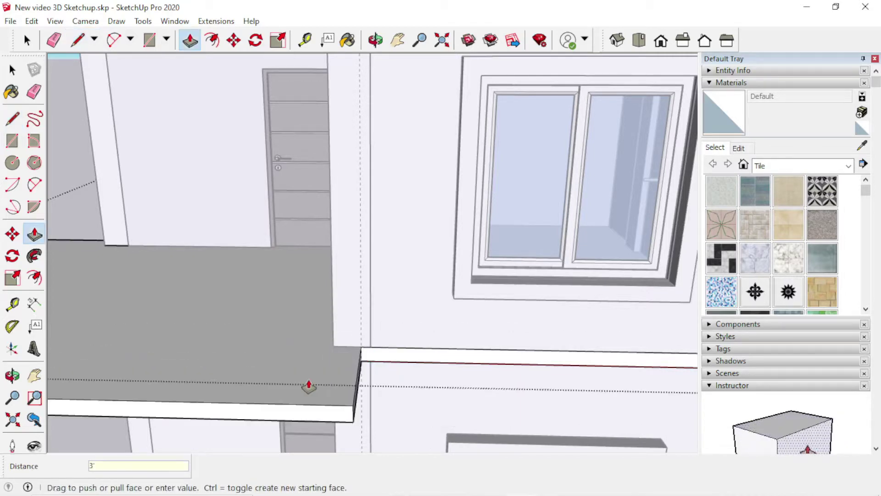
{"action": "scroll", "coordinate": [364, 388], "scroll_direction": "down", "scroll_amount": 5}
{"action": "mouse_move", "coordinate": [187, 378]}
{"action": "middle_mouse_down"}
{"action": "mouse_move", "coordinate": [535, 419]}
{"action": "mouse_move", "coordinate": [380, 408]}
{"action": "middle_mouse_up"}
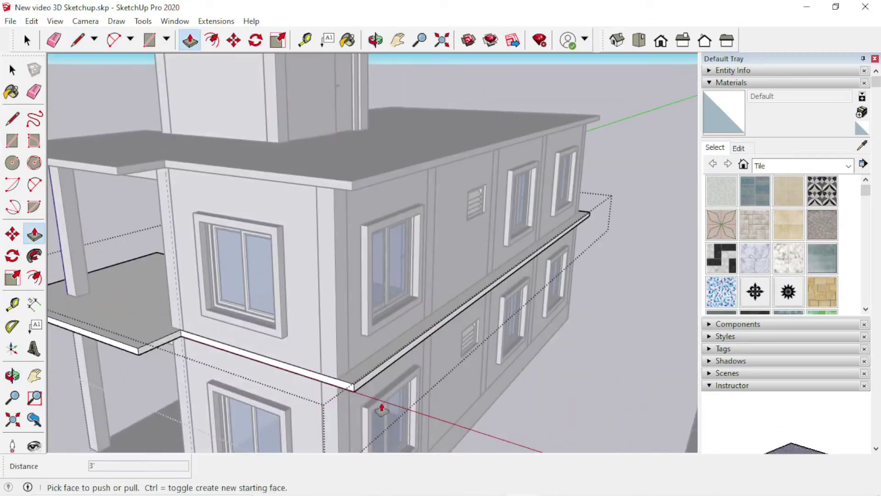
{"action": "scroll", "coordinate": [332, 385], "scroll_direction": "up", "scroll_amount": 5}
{"action": "scroll", "coordinate": [332, 385], "scroll_direction": "up", "scroll_amount": 2}
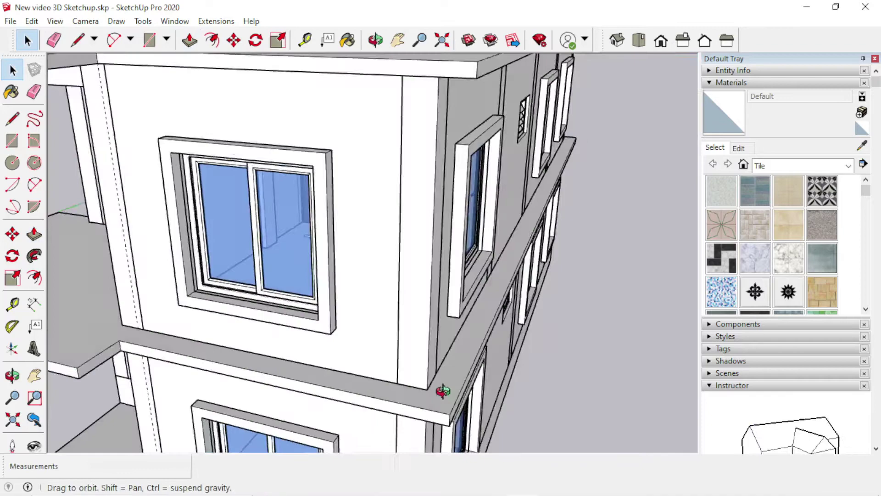
- Push the roof slab's edge face down to make it exactly 1' deep
{"action": "middle_click_drag", "start_coordinate": [443, 391], "coordinate": [481, 415]}
{"action": "scroll", "coordinate": [367, 261], "scroll_direction": "up", "scroll_amount": 3}
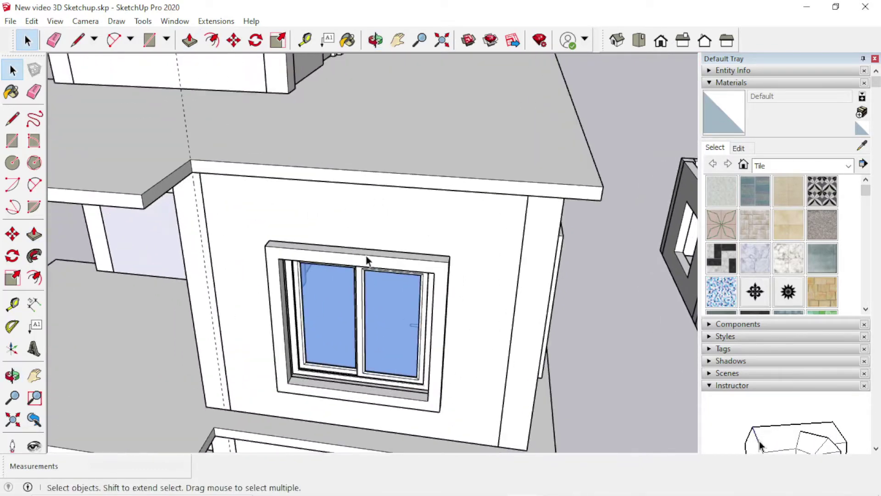
{"action": "double_click", "coordinate": [377, 186]}
{"action": "key", "text": "p"}
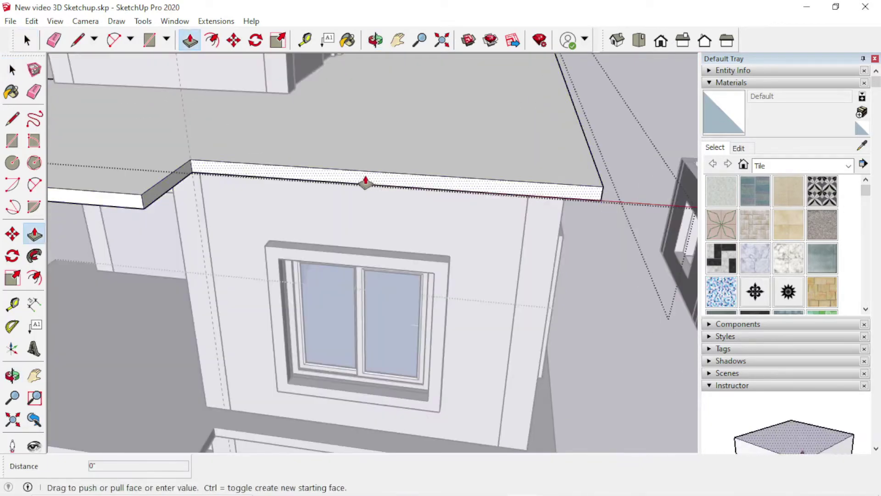
{"action": "left_click_drag", "start_coordinate": [366, 183], "coordinate": [352, 208]}
{"action": "type", "text": "'"}
{"action": "key", "text": "Return"}
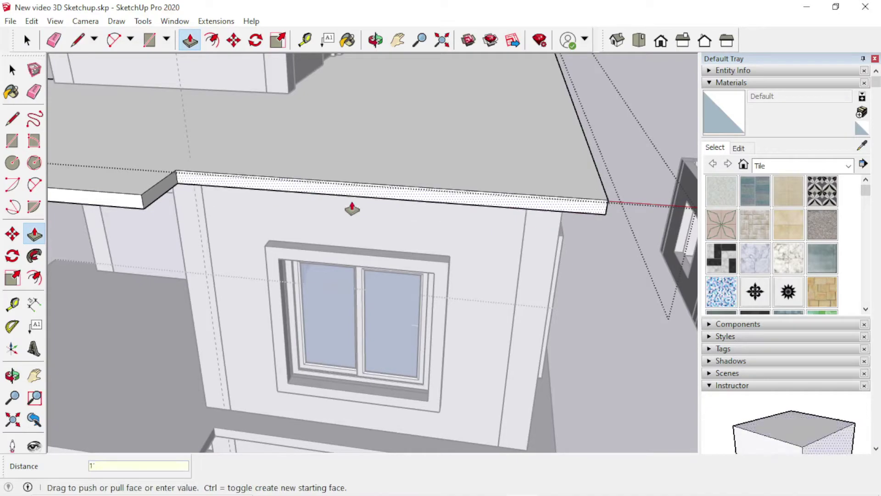
{"action": "scroll", "coordinate": [352, 209], "scroll_direction": "down", "scroll_amount": 3}
{"action": "key", "text": "space"}
- Delete all construction guides with Edit > Delete Guides
{"action": "scroll", "coordinate": [267, 205], "scroll_direction": "up", "scroll_amount": 2}
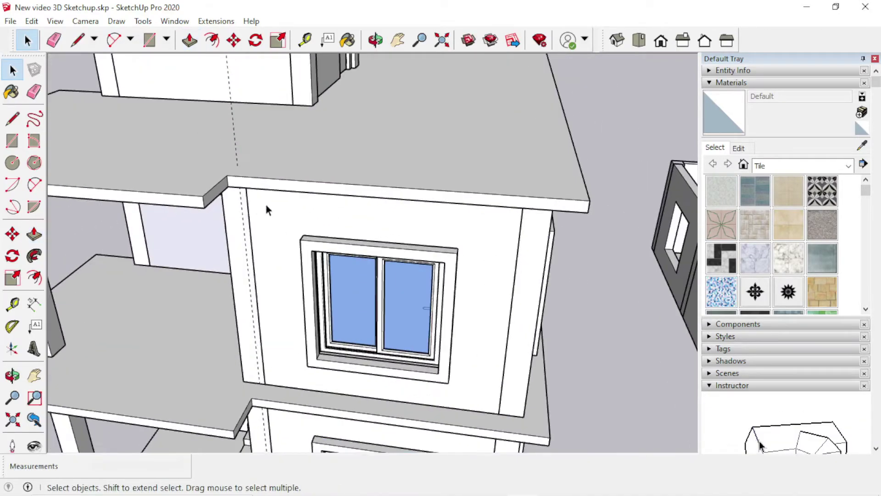
{"action": "mouse_move", "coordinate": [268, 205]}
{"action": "middle_mouse_down"}
{"action": "mouse_move", "coordinate": [194, 143]}
{"action": "mouse_move", "coordinate": [98, 128]}
{"action": "mouse_move", "coordinate": [169, 165]}
{"action": "mouse_move", "coordinate": [389, 191]}
{"action": "mouse_move", "coordinate": [499, 189]}
{"action": "mouse_move", "coordinate": [564, 169]}
{"action": "mouse_move", "coordinate": [583, 142]}
{"action": "mouse_move", "coordinate": [561, 138]}
{"action": "mouse_move", "coordinate": [423, 172]}
{"action": "mouse_move", "coordinate": [346, 202]}
{"action": "mouse_move", "coordinate": [269, 209]}
{"action": "mouse_move", "coordinate": [272, 219]}
{"action": "middle_mouse_up"}
{"action": "left_click", "coordinate": [32, 22]}
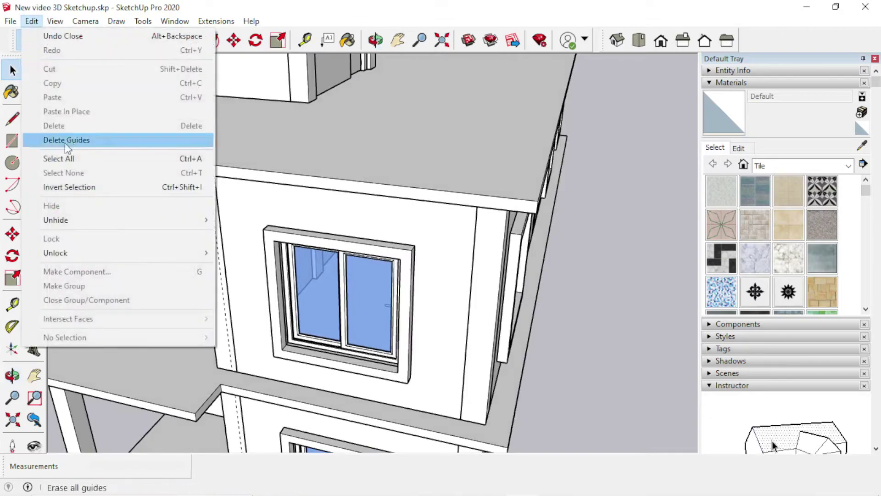
{"action": "left_click", "coordinate": [63, 139]}
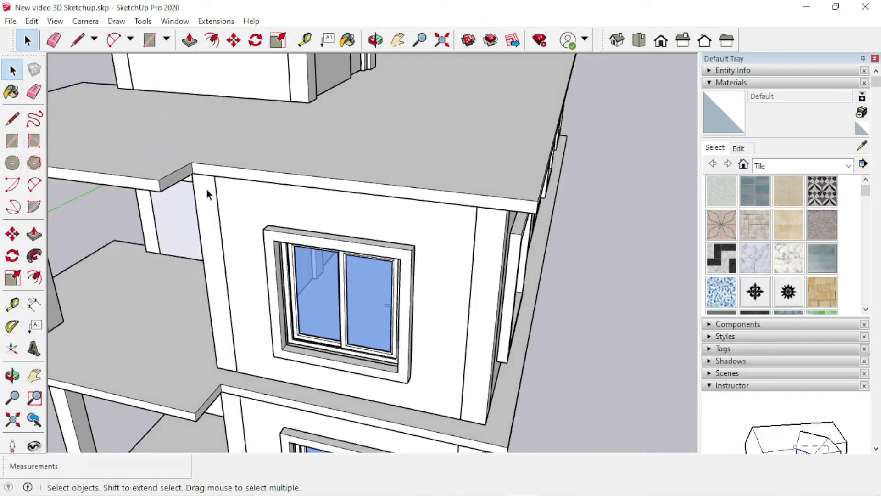
- Orbit and zoom to inspect the upper balcony door from a higher corner
{"action": "mouse_move", "coordinate": [206, 188]}
{"action": "middle_mouse_down"}
{"action": "mouse_move", "coordinate": [248, 299]}
{"action": "mouse_move", "coordinate": [411, 221]}
{"action": "mouse_move", "coordinate": [282, 240]}
{"action": "mouse_move", "coordinate": [255, 289]}
{"action": "middle_mouse_up"}
{"action": "scroll", "coordinate": [303, 297], "scroll_direction": "down", "scroll_amount": 1}
{"action": "mouse_move", "coordinate": [308, 296]}
{"action": "middle_mouse_down"}
{"action": "mouse_move", "coordinate": [435, 289]}
{"action": "mouse_move", "coordinate": [374, 128]}
{"action": "mouse_move", "coordinate": [438, 193]}
{"action": "mouse_move", "coordinate": [359, 107]}
{"action": "mouse_move", "coordinate": [299, 106]}
{"action": "middle_mouse_up"}
{"action": "scroll", "coordinate": [440, 184], "scroll_direction": "up", "scroll_amount": 3}
{"action": "scroll", "coordinate": [423, 173], "scroll_direction": "up", "scroll_amount": 3}
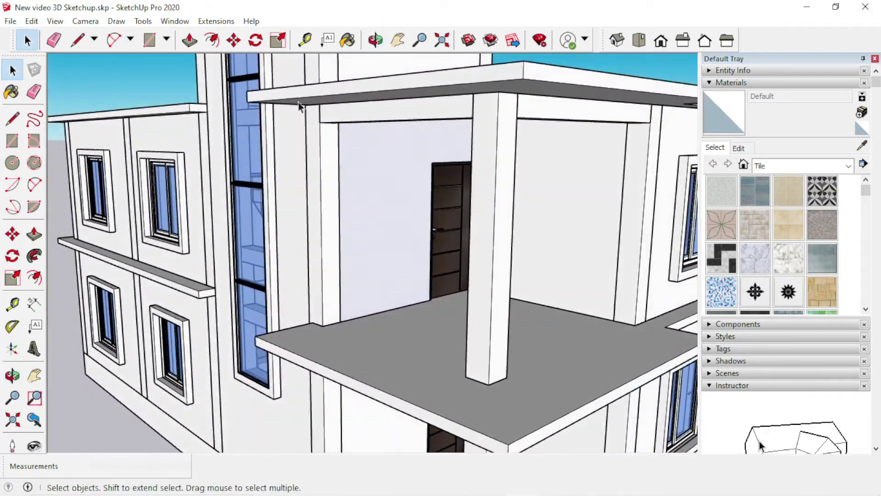
{"action": "scroll", "coordinate": [266, 111], "scroll_direction": "up", "scroll_amount": 2}
{"action": "scroll", "coordinate": [248, 103], "scroll_direction": "up", "scroll_amount": 3}
{"action": "scroll", "coordinate": [246, 103], "scroll_direction": "up", "scroll_amount": 1}
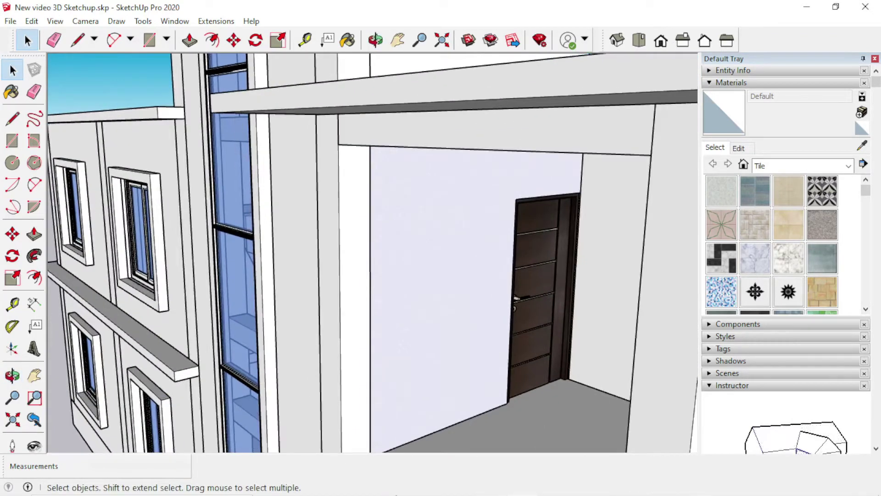
{"action": "left_click", "coordinate": [459, 483]}
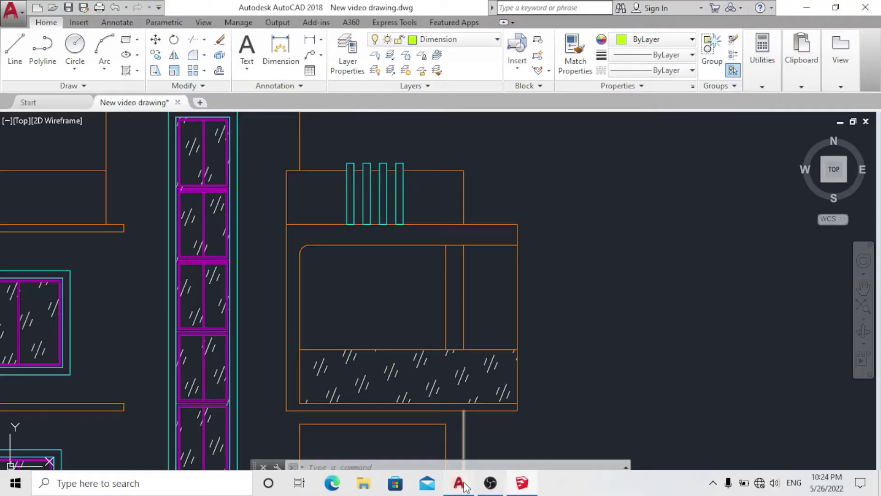
{"action": "scroll", "coordinate": [353, 270], "scroll_direction": "up", "scroll_amount": 3}
{"action": "middle_click_drag", "start_coordinate": [387, 233], "coordinate": [175, 200]}
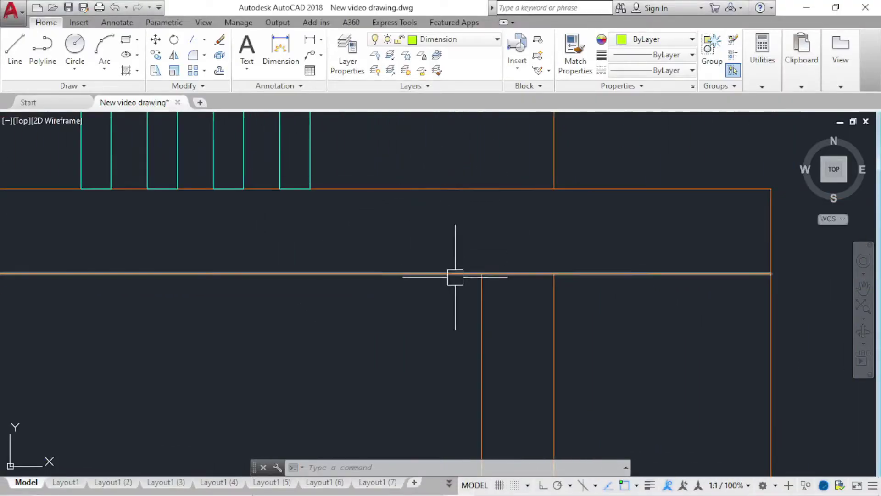
{"action": "scroll", "coordinate": [499, 248], "scroll_direction": "down", "scroll_amount": 3}
{"action": "middle_click_drag", "start_coordinate": [451, 262], "coordinate": [458, 271]}
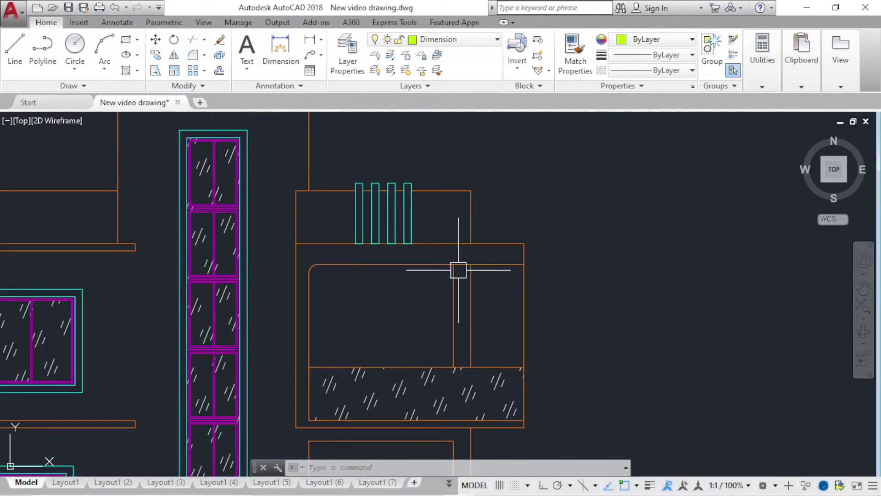
{"action": "scroll", "coordinate": [518, 250], "scroll_direction": "up", "scroll_amount": 4}
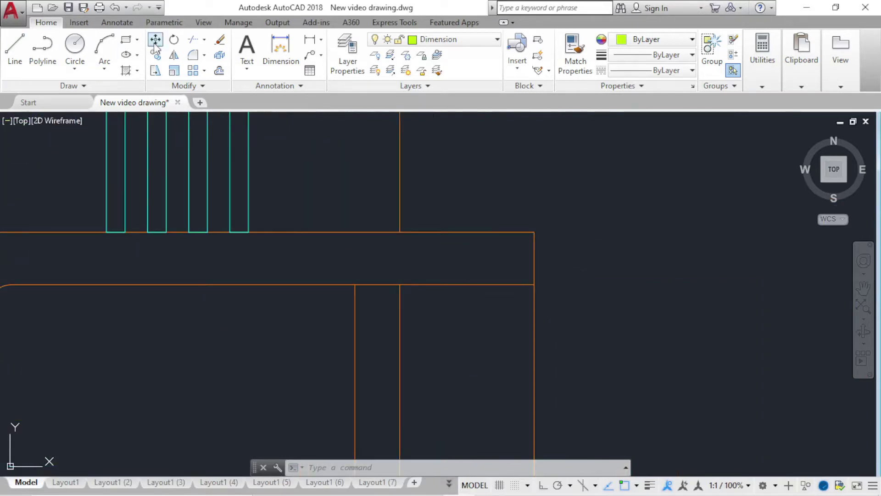
{"action": "left_click", "coordinate": [307, 45]}
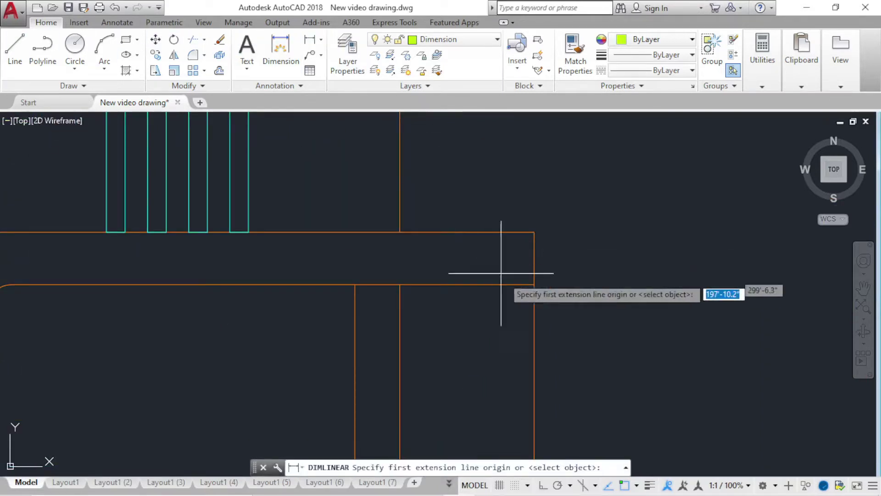
{"action": "left_click", "coordinate": [534, 285]}
{"action": "left_click", "coordinate": [535, 233]}
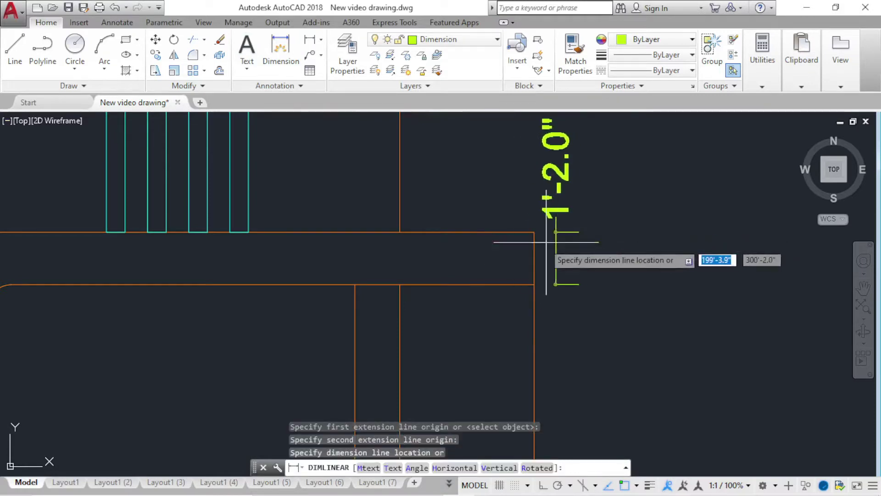
{"action": "scroll", "coordinate": [571, 222], "scroll_direction": "down", "scroll_amount": 3}
{"action": "scroll", "coordinate": [571, 222], "scroll_direction": "up", "scroll_amount": 3}
{"action": "scroll", "coordinate": [505, 241], "scroll_direction": "down", "scroll_amount": 1}
{"action": "scroll", "coordinate": [482, 229], "scroll_direction": "down", "scroll_amount": 2}
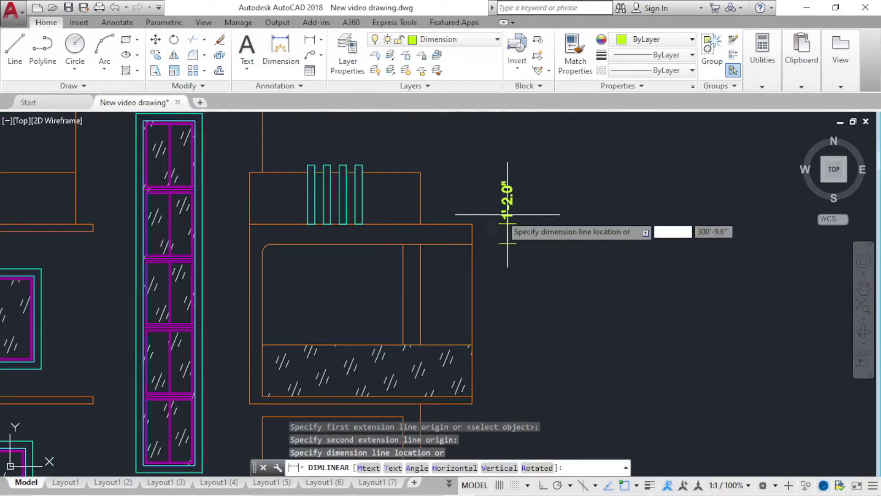
{"action": "scroll", "coordinate": [500, 221], "scroll_direction": "up", "scroll_amount": 4}
{"action": "scroll", "coordinate": [528, 234], "scroll_direction": "up", "scroll_amount": 2}
{"action": "scroll", "coordinate": [562, 226], "scroll_direction": "down", "scroll_amount": 5}
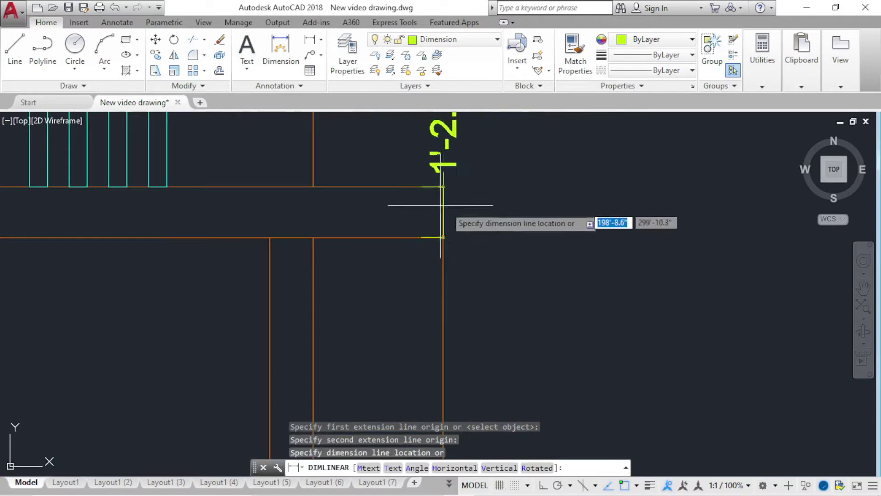
{"action": "key", "text": "Escape"}
{"action": "scroll", "coordinate": [484, 212], "scroll_direction": "down", "scroll_amount": 3}
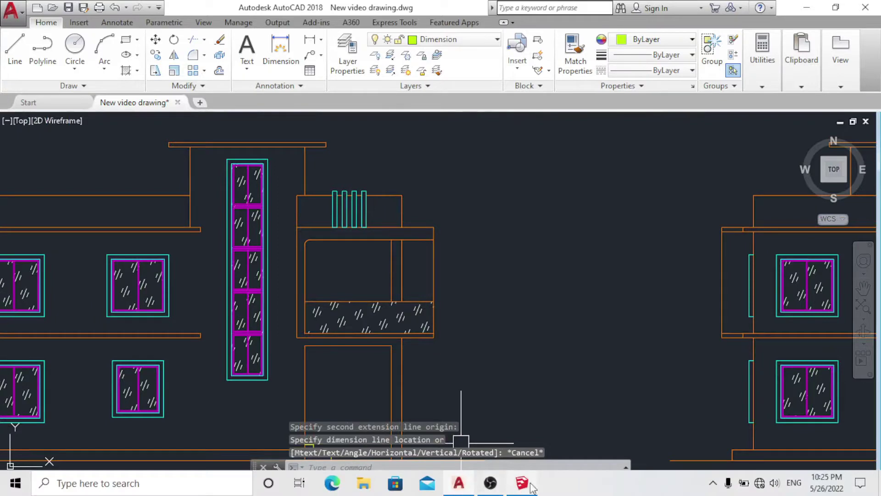
{"action": "scroll", "coordinate": [321, 345], "scroll_direction": "up", "scroll_amount": 5}
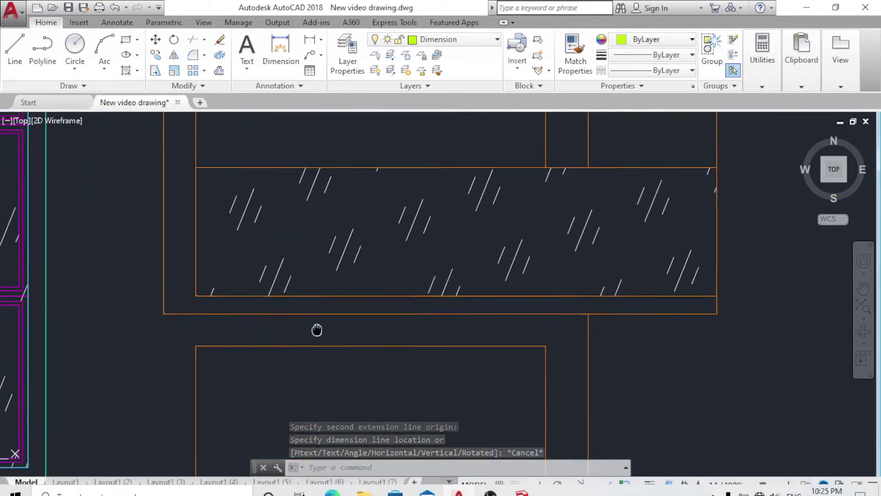
{"action": "scroll", "coordinate": [236, 334], "scroll_direction": "down", "scroll_amount": 4}
{"action": "scroll", "coordinate": [264, 335], "scroll_direction": "down", "scroll_amount": 1}
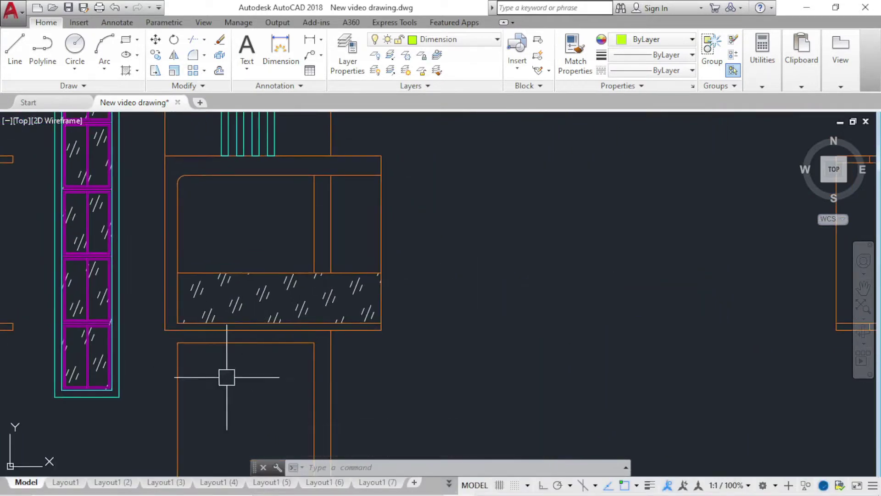
{"action": "scroll", "coordinate": [179, 331], "scroll_direction": "up", "scroll_amount": 2}
{"action": "scroll", "coordinate": [166, 333], "scroll_direction": "up", "scroll_amount": 2}
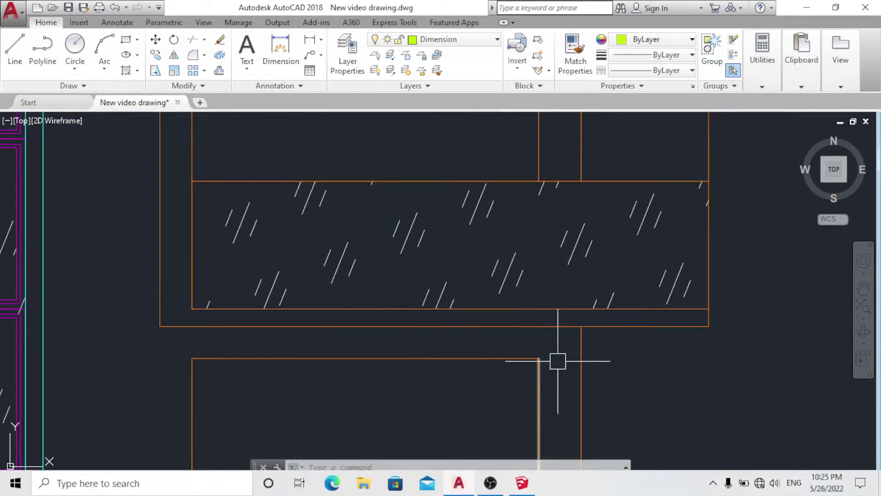
- Back in SketchUp, orbit beneath the porch slab to view it and its beam from below
{"action": "left_click", "coordinate": [532, 488]}
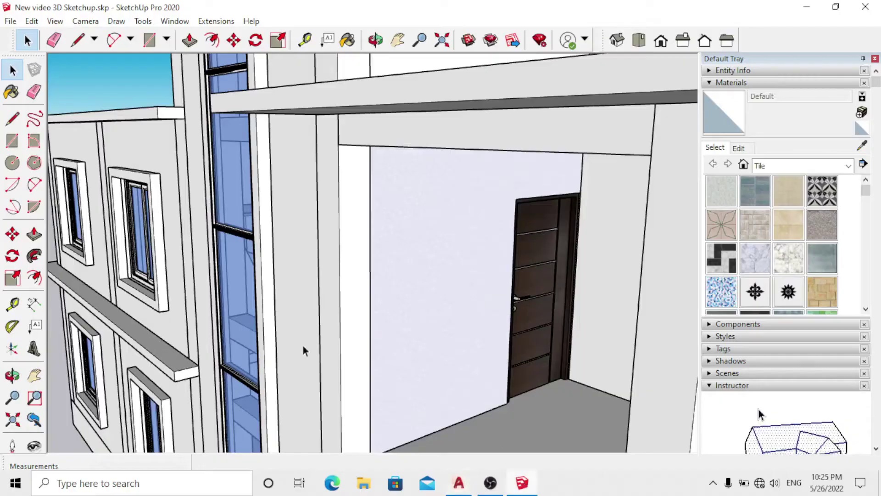
{"action": "middle_click_drag", "start_coordinate": [305, 351], "coordinate": [285, 234]}
{"action": "scroll", "coordinate": [285, 234], "scroll_direction": "up", "scroll_amount": 3}
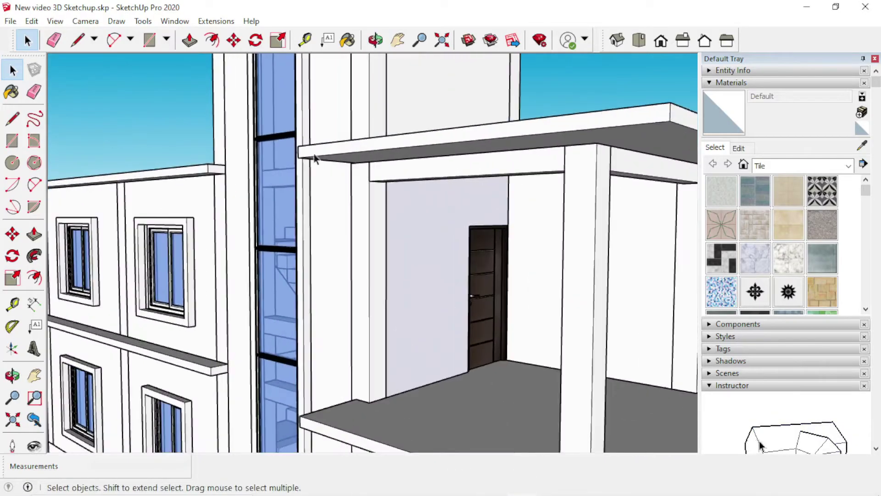
{"action": "scroll", "coordinate": [304, 151], "scroll_direction": "up", "scroll_amount": 2}
{"action": "mouse_move", "coordinate": [305, 152]}
{"action": "middle_mouse_down"}
{"action": "mouse_move", "coordinate": [271, 102]}
{"action": "mouse_move", "coordinate": [257, 170]}
{"action": "mouse_move", "coordinate": [295, 158]}
{"action": "mouse_move", "coordinate": [278, 179]}
{"action": "mouse_move", "coordinate": [271, 210]}
{"action": "mouse_move", "coordinate": [288, 128]}
{"action": "middle_mouse_up"}
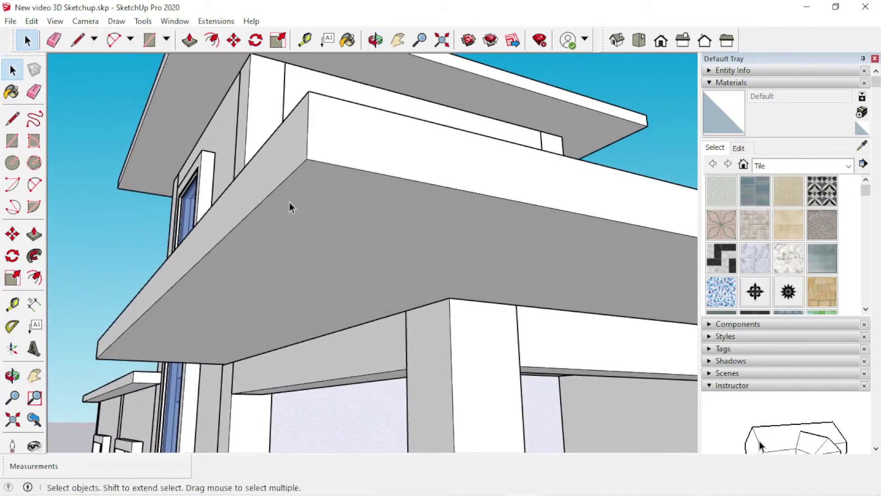
{"action": "mouse_move", "coordinate": [289, 207]}
{"action": "middle_mouse_down"}
{"action": "mouse_move", "coordinate": [311, 187]}
{"action": "mouse_move", "coordinate": [388, 164]}
{"action": "mouse_move", "coordinate": [465, 173]}
{"action": "mouse_move", "coordinate": [467, 201]}
{"action": "mouse_move", "coordinate": [576, 161]}
{"action": "middle_mouse_up"}
{"action": "mouse_move", "coordinate": [161, 216]}
{"action": "middle_mouse_down"}
{"action": "mouse_move", "coordinate": [289, 183]}
{"action": "mouse_move", "coordinate": [274, 184]}
{"action": "middle_mouse_up"}
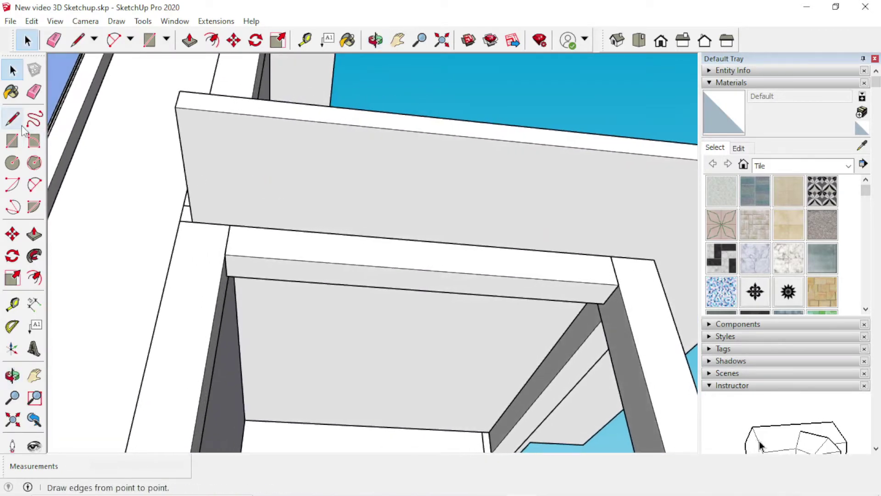
- Select the beam under the porch slab and start a Move copy from its corner
{"action": "scroll", "coordinate": [168, 131], "scroll_direction": "up", "scroll_amount": 2}
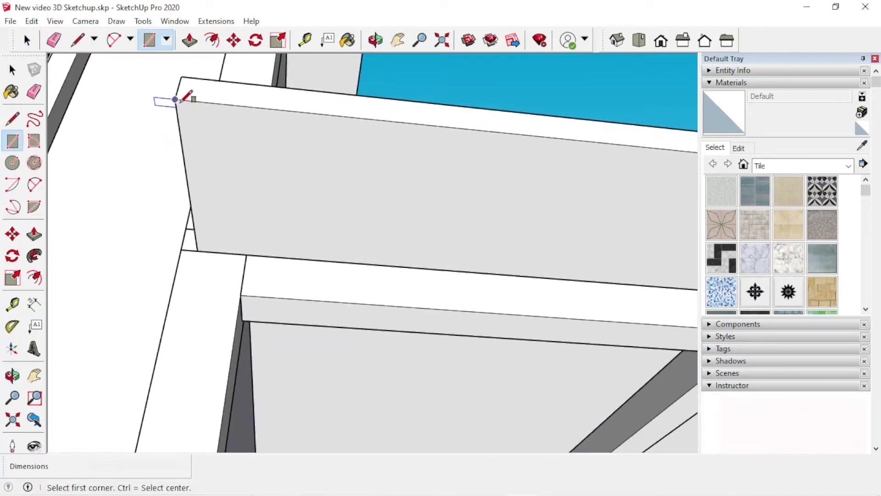
{"action": "scroll", "coordinate": [181, 117], "scroll_direction": "down", "scroll_amount": 1}
{"action": "scroll", "coordinate": [215, 138], "scroll_direction": "down", "scroll_amount": 1}
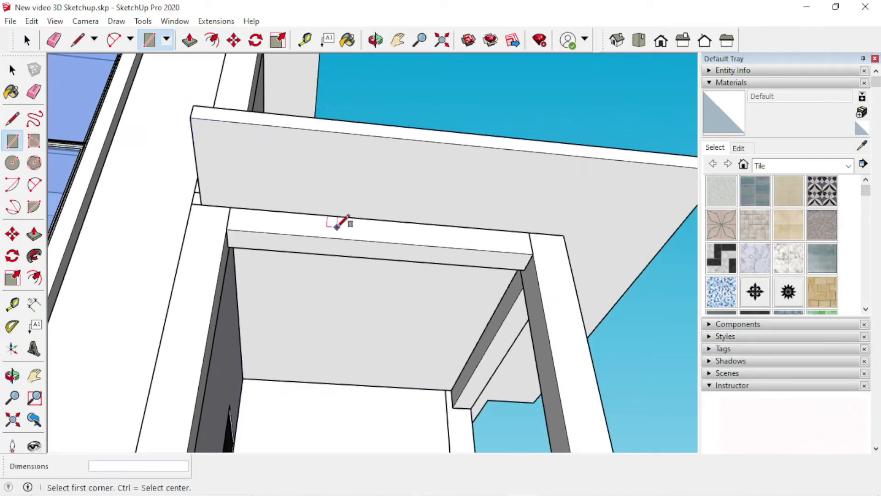
{"action": "middle_click_drag", "start_coordinate": [338, 225], "coordinate": [300, 239]}
{"action": "key", "text": "space"}
{"action": "left_click", "coordinate": [305, 239]}
{"action": "scroll", "coordinate": [252, 244], "scroll_direction": "up", "scroll_amount": 2}
{"action": "key", "text": "m"}
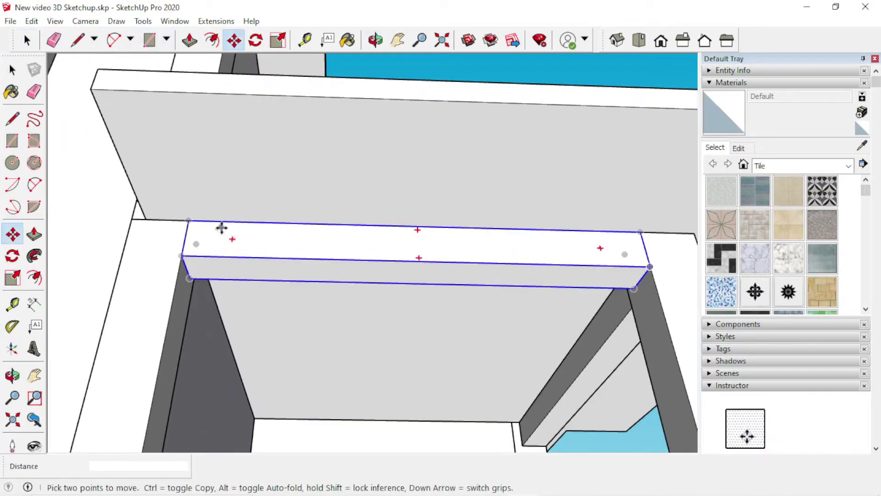
{"action": "left_click", "coordinate": [190, 220]}
{"action": "key", "text": "ctrl"}
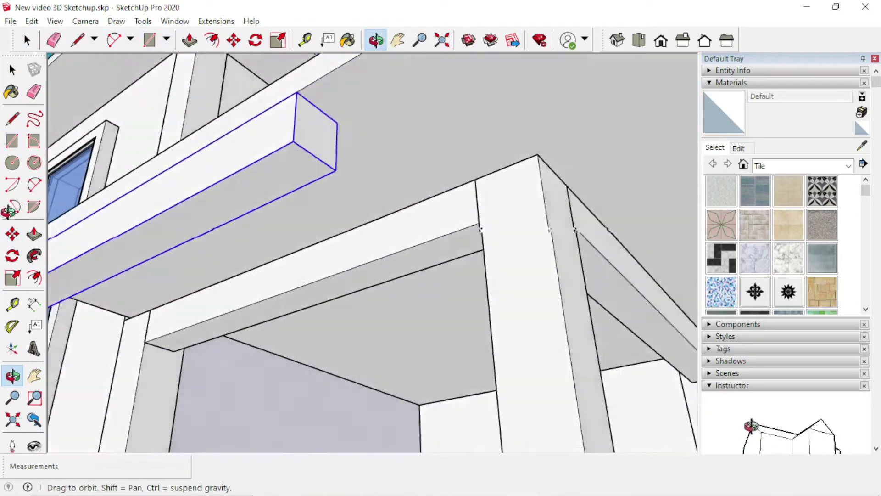
- Orbit under the copied beam and check it with the Tape Measure tool
{"action": "mouse_move", "coordinate": [194, 188]}
{"action": "middle_mouse_down"}
{"action": "mouse_move", "coordinate": [323, 150]}
{"action": "mouse_move", "coordinate": [350, 210]}
{"action": "middle_mouse_up"}
{"action": "scroll", "coordinate": [252, 242], "scroll_direction": "down", "scroll_amount": 3}
{"action": "scroll", "coordinate": [118, 270], "scroll_direction": "up", "scroll_amount": 3}
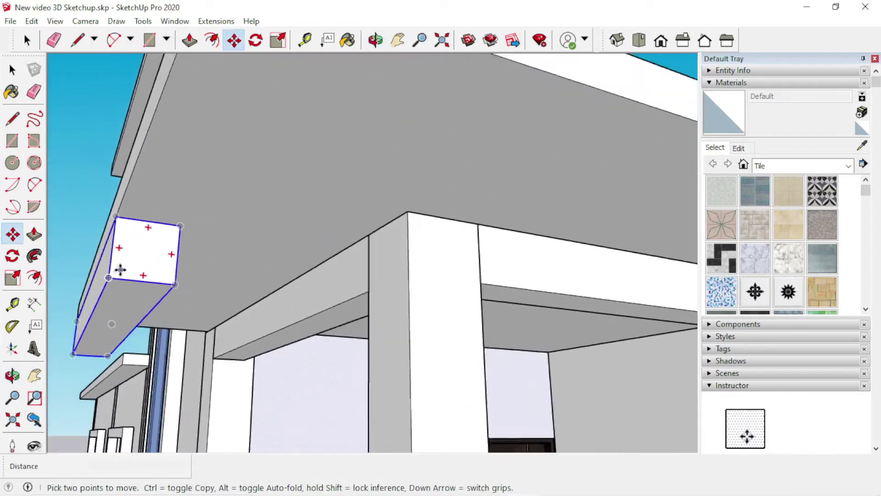
{"action": "scroll", "coordinate": [63, 256], "scroll_direction": "up", "scroll_amount": 2}
{"action": "left_click", "coordinate": [12, 304]}
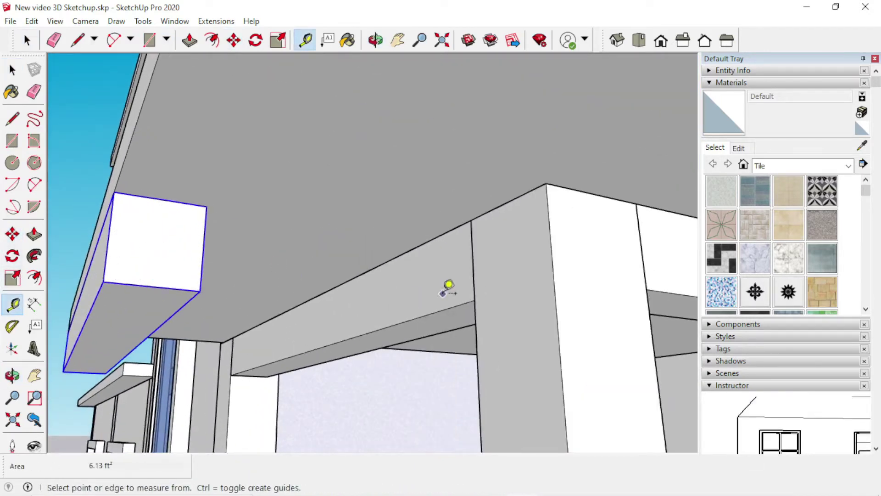
{"action": "key", "text": "space"}
{"action": "scroll", "coordinate": [229, 229], "scroll_direction": "down", "scroll_amount": 3}
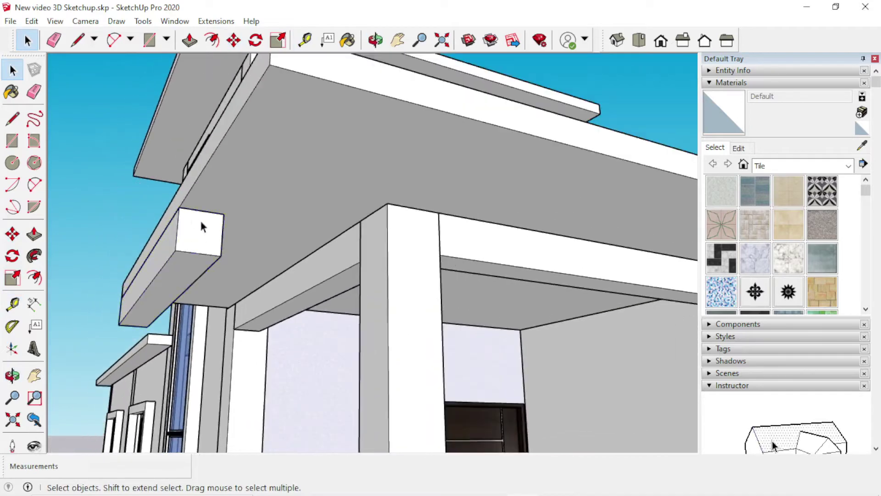
- Measure across the white beam end with the Tape Measure, leaving a guide line
{"action": "scroll", "coordinate": [201, 227], "scroll_direction": "up", "scroll_amount": 2}
{"action": "mouse_move", "coordinate": [246, 234]}
{"action": "middle_mouse_down"}
{"action": "mouse_move", "coordinate": [238, 258]}
{"action": "mouse_move", "coordinate": [157, 258]}
{"action": "middle_mouse_up"}
{"action": "scroll", "coordinate": [238, 258], "scroll_direction": "up", "scroll_amount": 2}
{"action": "left_click", "coordinate": [13, 304]}
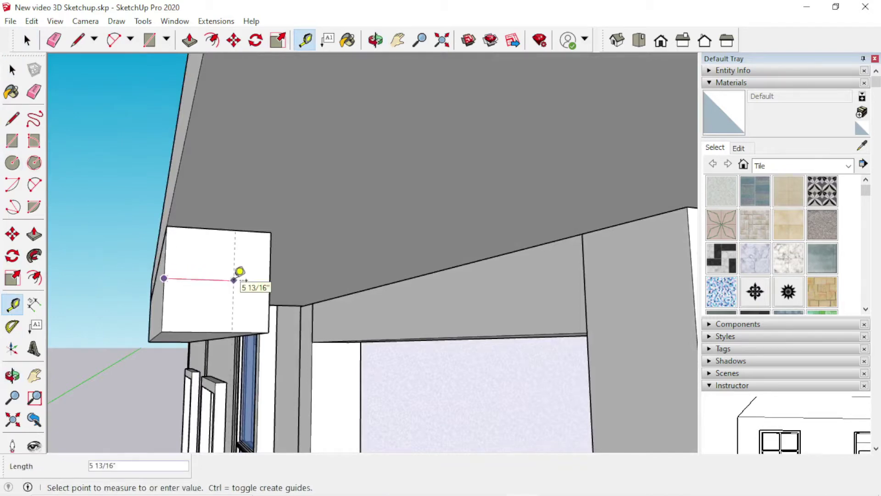
{"action": "middle_click_drag", "start_coordinate": [240, 272], "coordinate": [240, 250]}
{"action": "type", "text": "5"}
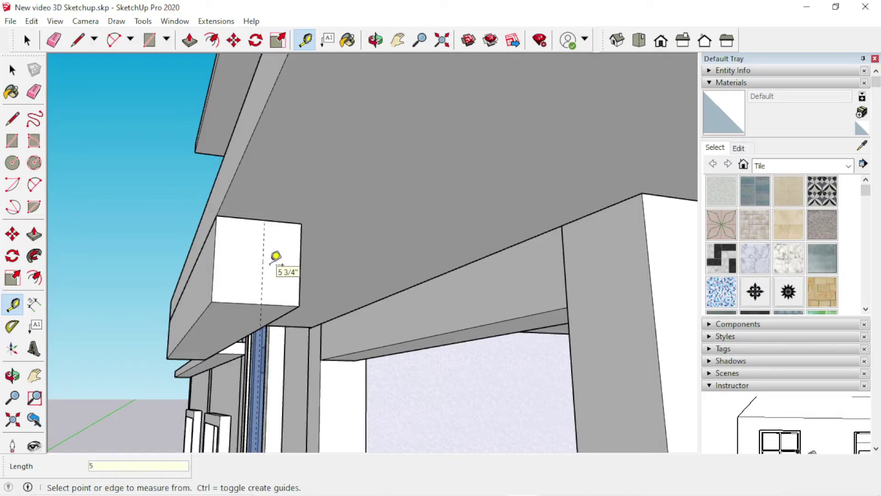
{"action": "key", "text": "Return"}
{"action": "key", "text": "space"}
- Push the beam's side face in 4"
{"action": "mouse_move", "coordinate": [271, 270]}
{"action": "middle_mouse_down"}
{"action": "mouse_move", "coordinate": [73, 264]}
{"action": "mouse_move", "coordinate": [384, 288]}
{"action": "middle_mouse_up"}
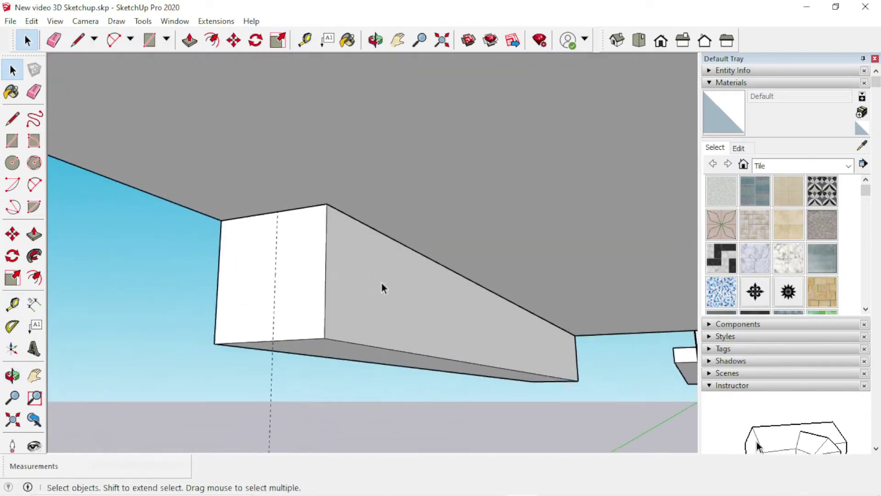
{"action": "scroll", "coordinate": [383, 288], "scroll_direction": "up", "scroll_amount": 1}
{"action": "key", "text": "p"}
{"action": "left_click_drag", "start_coordinate": [382, 289], "coordinate": [258, 270]}
{"action": "key", "text": "space"}
- Orbit to a frontal view of the house and delete all guide lines
{"action": "mouse_move", "coordinate": [297, 282]}
{"action": "middle_mouse_down"}
{"action": "mouse_move", "coordinate": [421, 292]}
{"action": "mouse_move", "coordinate": [529, 333]}
{"action": "mouse_move", "coordinate": [485, 318]}
{"action": "middle_mouse_up"}
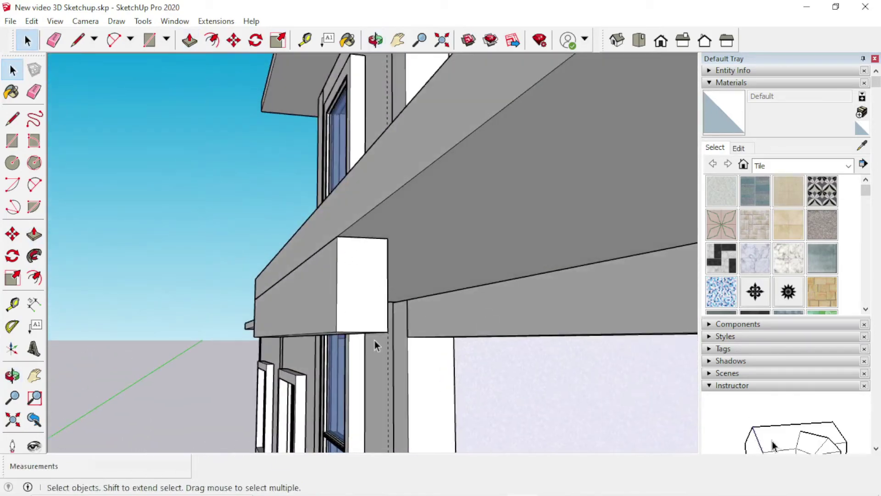
{"action": "mouse_move", "coordinate": [392, 285]}
{"action": "middle_mouse_down"}
{"action": "mouse_move", "coordinate": [392, 315]}
{"action": "mouse_move", "coordinate": [463, 294]}
{"action": "mouse_move", "coordinate": [394, 301]}
{"action": "mouse_move", "coordinate": [411, 325]}
{"action": "middle_mouse_up"}
{"action": "scroll", "coordinate": [390, 266], "scroll_direction": "up", "scroll_amount": 3}
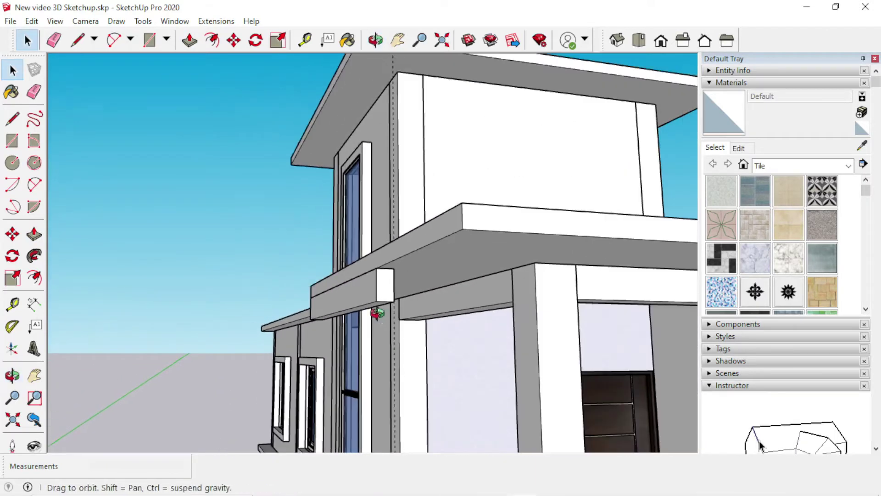
{"action": "scroll", "coordinate": [479, 326], "scroll_direction": "up", "scroll_amount": 3}
{"action": "middle_click_drag", "start_coordinate": [479, 326], "coordinate": [466, 298]}
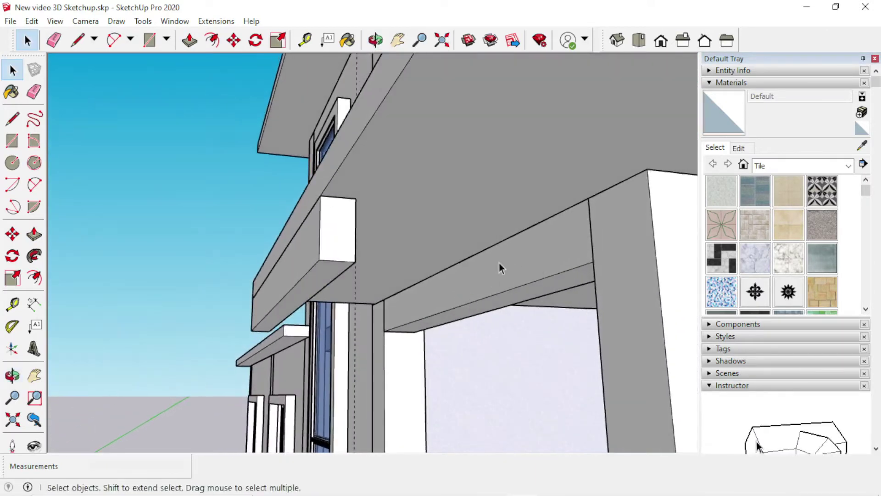
{"action": "scroll", "coordinate": [510, 265], "scroll_direction": "down", "scroll_amount": 1}
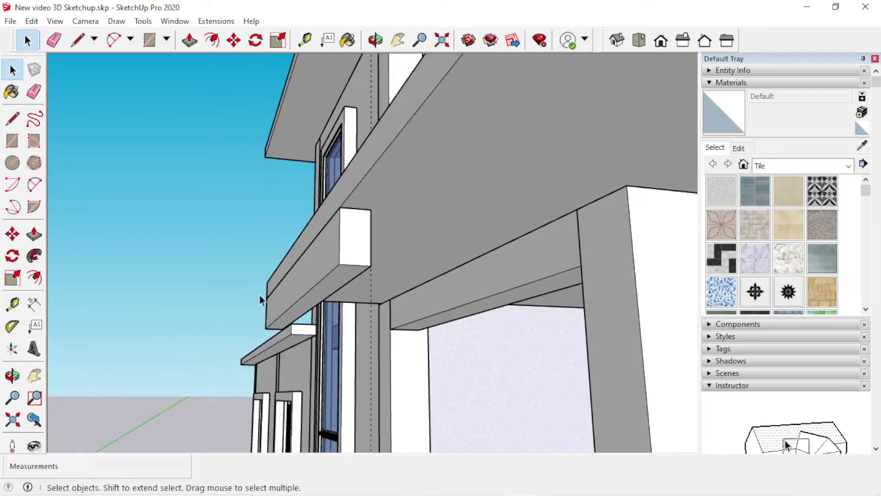
{"action": "middle_click_drag", "start_coordinate": [264, 243], "coordinate": [413, 276]}
{"action": "left_click", "coordinate": [32, 21]}
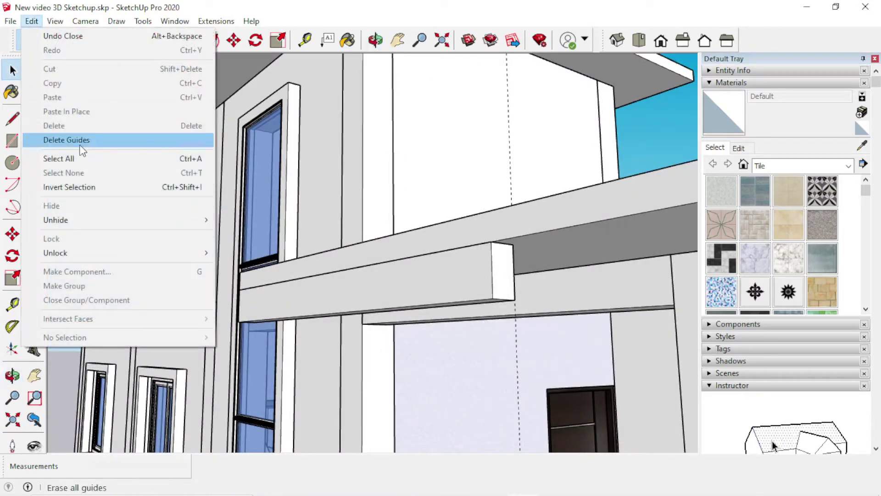
{"action": "left_click", "coordinate": [79, 144]}
- Orbit and zoom in on the beam and its end block
{"action": "mouse_move", "coordinate": [201, 200]}
{"action": "middle_mouse_down"}
{"action": "mouse_move", "coordinate": [256, 256]}
{"action": "mouse_move", "coordinate": [225, 263]}
{"action": "middle_mouse_up"}
{"action": "scroll", "coordinate": [240, 278], "scroll_direction": "up", "scroll_amount": 3}
{"action": "scroll", "coordinate": [230, 277], "scroll_direction": "up", "scroll_amount": 2}
{"action": "scroll", "coordinate": [289, 250], "scroll_direction": "up", "scroll_amount": 2}
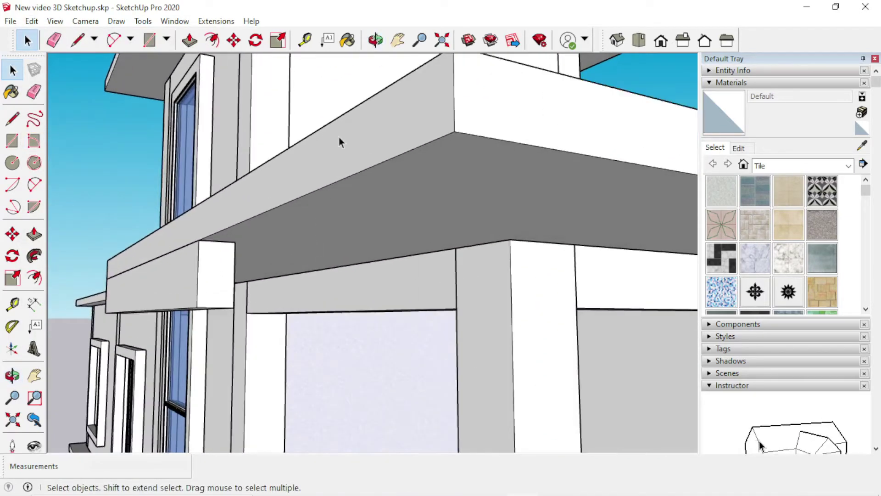
- Undo the guide deletion and offset an outline on the beam's underside
{"action": "key", "text": "ctrl+z"}
{"action": "key", "text": "f"}
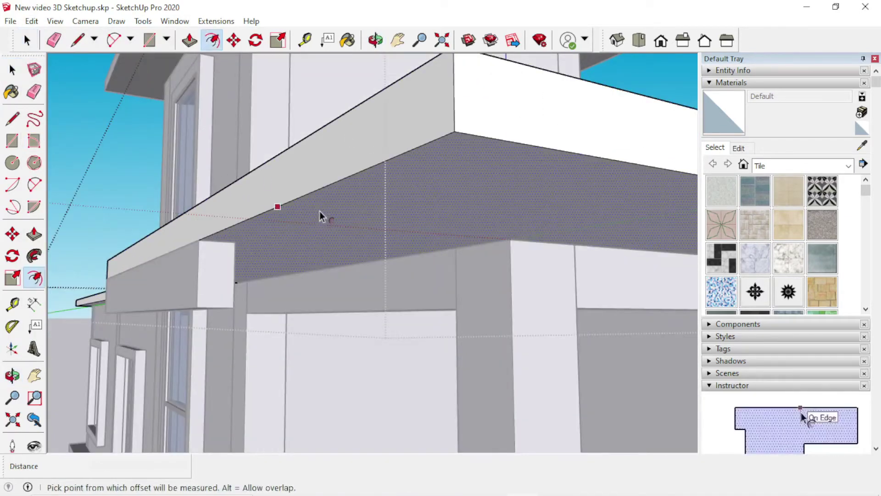
{"action": "left_click", "coordinate": [340, 188]}
{"action": "left_click", "coordinate": [356, 204]}
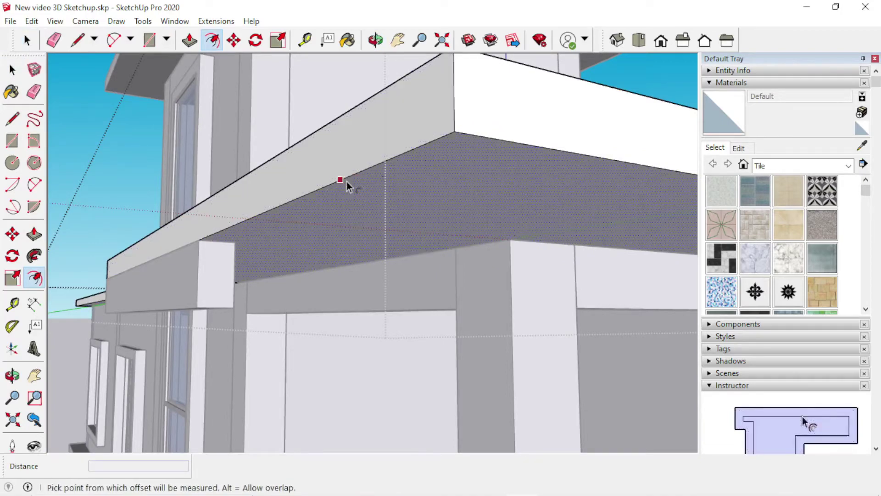
{"action": "left_click", "coordinate": [340, 179]}
{"action": "middle_click_drag", "start_coordinate": [362, 203], "coordinate": [310, 166]}
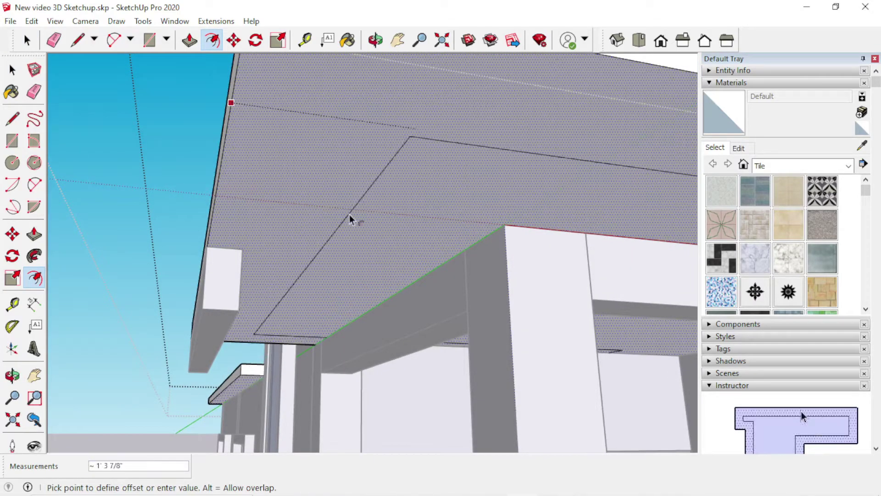
{"action": "mouse_move", "coordinate": [329, 147]}
{"action": "middle_mouse_down"}
{"action": "mouse_move", "coordinate": [289, 162]}
{"action": "mouse_move", "coordinate": [226, 162]}
{"action": "mouse_move", "coordinate": [222, 199]}
{"action": "mouse_move", "coordinate": [251, 257]}
{"action": "mouse_move", "coordinate": [216, 262]}
{"action": "mouse_move", "coordinate": [306, 275]}
{"action": "mouse_move", "coordinate": [329, 243]}
{"action": "middle_mouse_up"}
{"action": "key", "text": "space"}
- Zoom in and start pulling the beam's end face outward with Push/Pull
{"action": "scroll", "coordinate": [250, 256], "scroll_direction": "up", "scroll_amount": 3}
{"action": "scroll", "coordinate": [216, 264], "scroll_direction": "up", "scroll_amount": 2}
{"action": "scroll", "coordinate": [307, 275], "scroll_direction": "up", "scroll_amount": 2}
{"action": "key", "text": "p"}
{"action": "left_click", "coordinate": [321, 262]}
- Push/pull the porch beam's end face out to the snapped endpoint
{"action": "left_click", "coordinate": [392, 202]}
{"action": "middle_click_drag", "start_coordinate": [392, 202], "coordinate": [395, 228]}
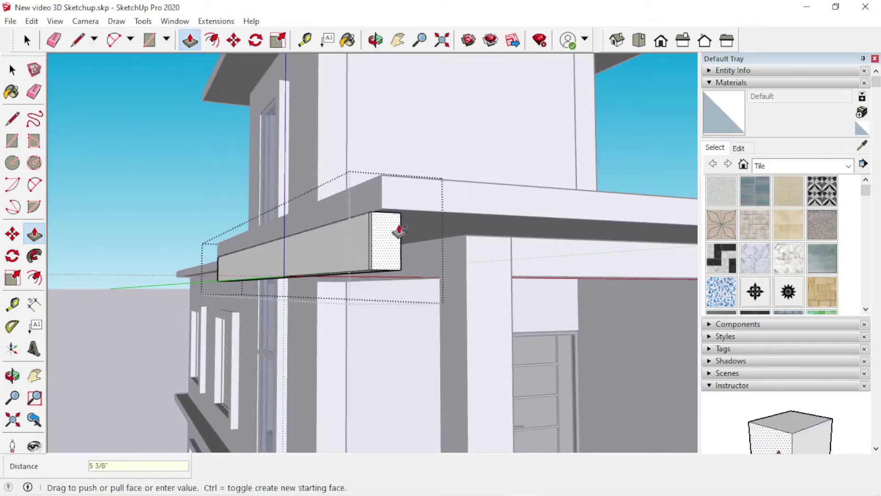
{"action": "middle_click_drag", "start_coordinate": [395, 244], "coordinate": [136, 265]}
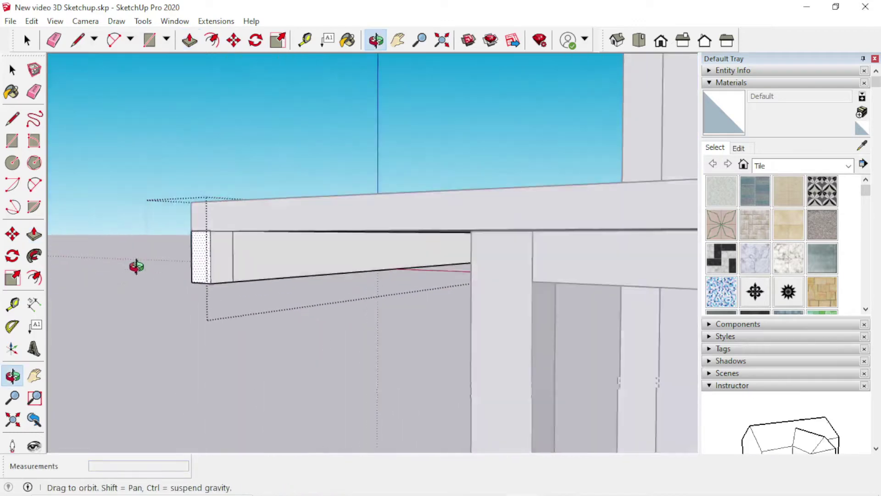
{"action": "left_click", "coordinate": [218, 265]}
{"action": "scroll", "coordinate": [407, 282], "scroll_direction": "down", "scroll_amount": 3}
{"action": "scroll", "coordinate": [413, 261], "scroll_direction": "up", "scroll_amount": 1}
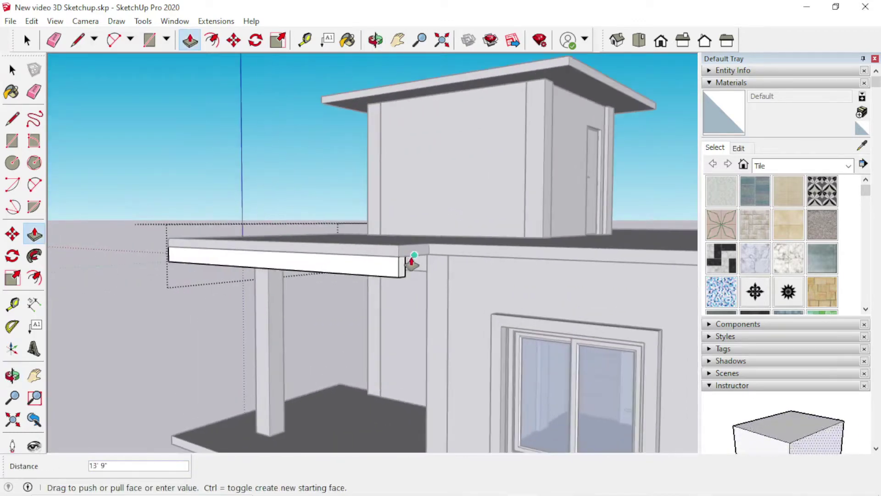
{"action": "scroll", "coordinate": [400, 262], "scroll_direction": "up", "scroll_amount": 2}
{"action": "left_click", "coordinate": [396, 262]}
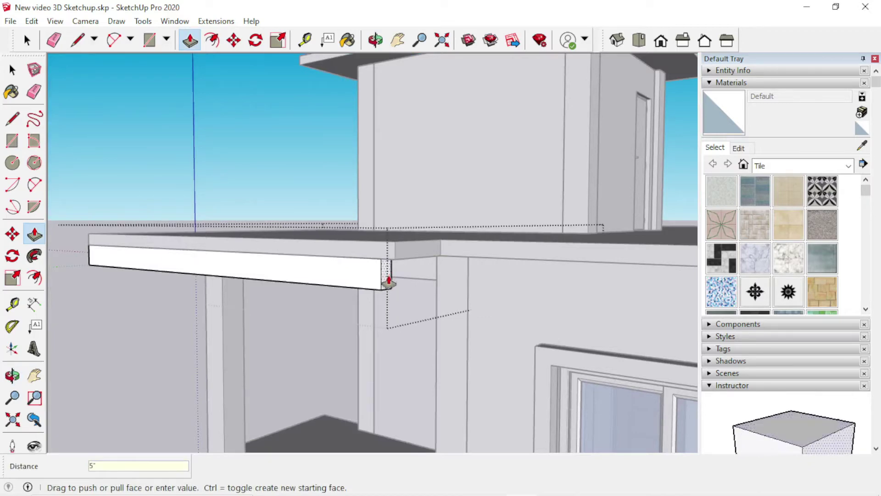
{"action": "scroll", "coordinate": [389, 281], "scroll_direction": "up", "scroll_amount": 3}
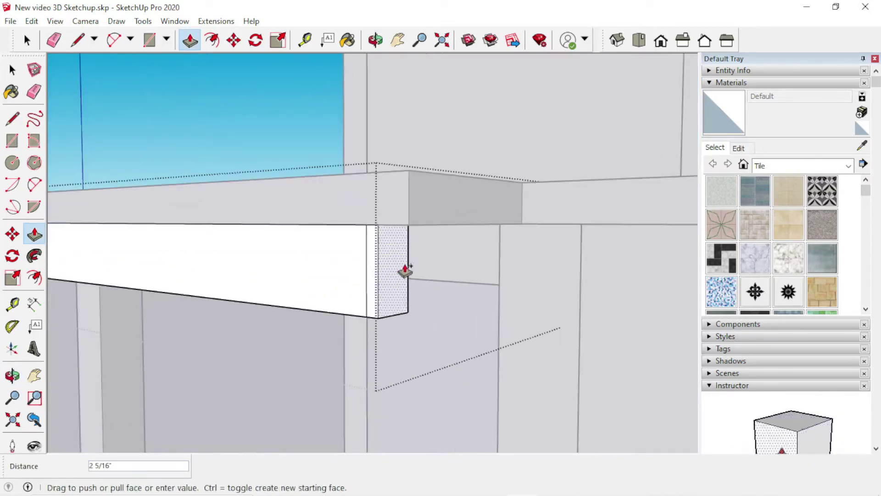
- Orbit around the beam end and column to inspect the extension from below and front
{"action": "middle_click_drag", "start_coordinate": [457, 261], "coordinate": [384, 256]}
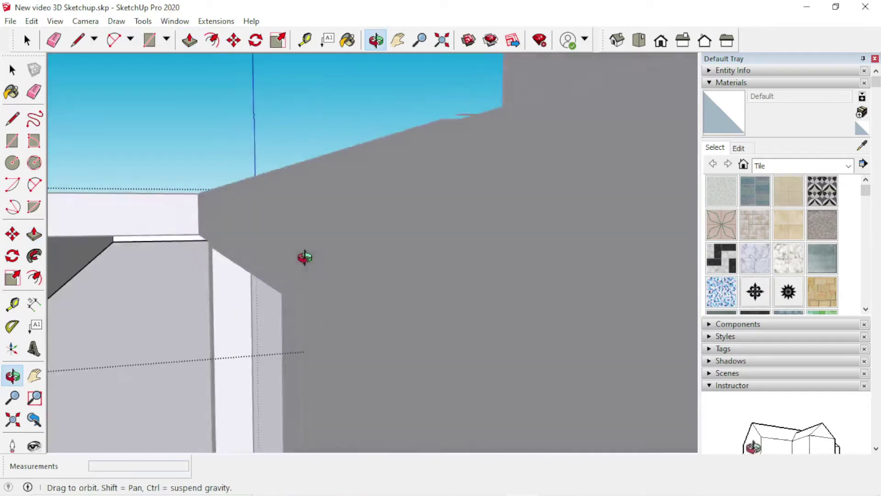
{"action": "scroll", "coordinate": [384, 257], "scroll_direction": "down", "scroll_amount": 3}
{"action": "scroll", "coordinate": [380, 261], "scroll_direction": "down", "scroll_amount": 2}
{"action": "scroll", "coordinate": [330, 283], "scroll_direction": "up", "scroll_amount": 5}
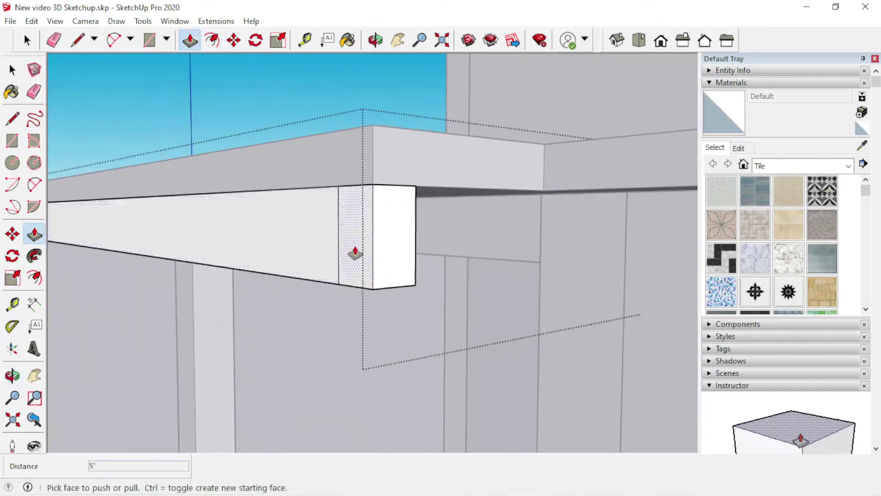
{"action": "mouse_move", "coordinate": [354, 252]}
{"action": "middle_mouse_down"}
{"action": "mouse_move", "coordinate": [338, 245]}
{"action": "mouse_move", "coordinate": [232, 260]}
{"action": "middle_mouse_up"}
{"action": "scroll", "coordinate": [266, 249], "scroll_direction": "up", "scroll_amount": 2}
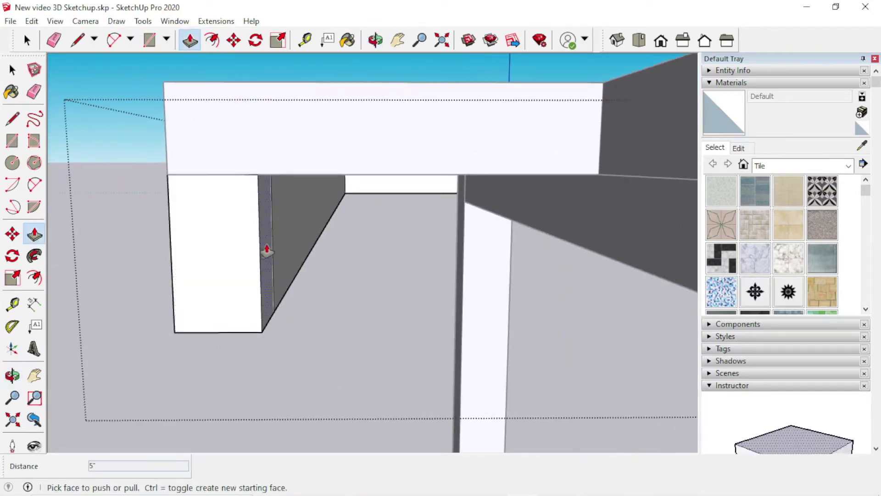
{"action": "scroll", "coordinate": [271, 249], "scroll_direction": "down", "scroll_amount": 3}
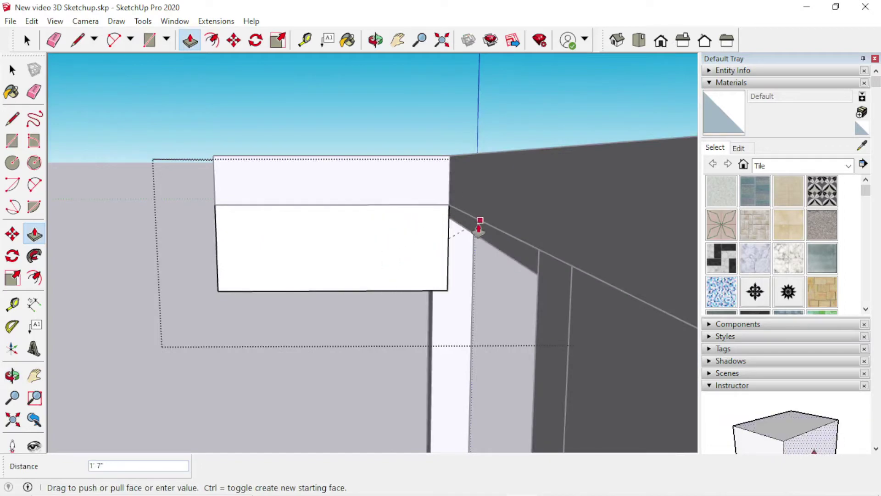
{"action": "middle_click_drag", "start_coordinate": [480, 227], "coordinate": [494, 173]}
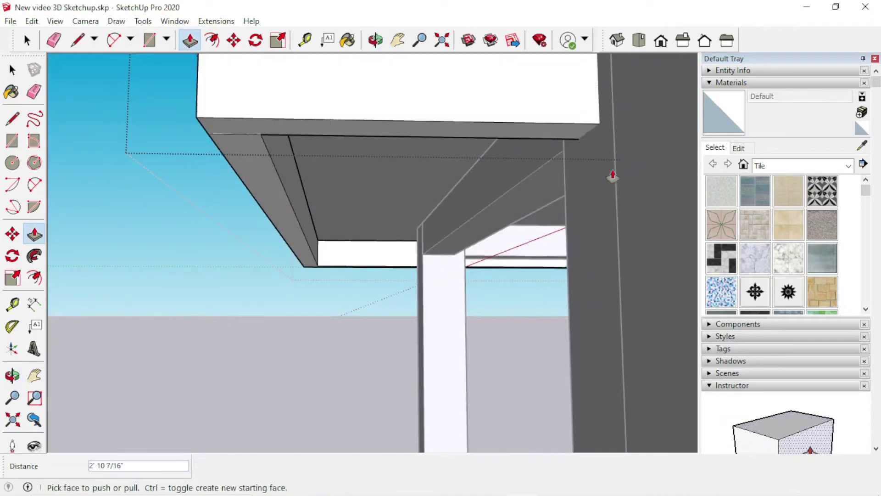
{"action": "scroll", "coordinate": [613, 176], "scroll_direction": "down", "scroll_amount": 3}
{"action": "mouse_move", "coordinate": [435, 222]}
{"action": "middle_mouse_down"}
{"action": "mouse_move", "coordinate": [385, 238]}
{"action": "mouse_move", "coordinate": [508, 246]}
{"action": "mouse_move", "coordinate": [413, 279]}
{"action": "mouse_move", "coordinate": [387, 228]}
{"action": "mouse_move", "coordinate": [440, 213]}
{"action": "mouse_move", "coordinate": [458, 226]}
{"action": "mouse_move", "coordinate": [356, 338]}
{"action": "mouse_move", "coordinate": [511, 320]}
{"action": "mouse_move", "coordinate": [331, 316]}
{"action": "middle_mouse_up"}
{"action": "scroll", "coordinate": [436, 244], "scroll_direction": "down", "scroll_amount": 3}
{"action": "scroll", "coordinate": [356, 338], "scroll_direction": "up", "scroll_amount": 2}
{"action": "scroll", "coordinate": [199, 319], "scroll_direction": "down", "scroll_amount": 2}
{"action": "scroll", "coordinate": [486, 311], "scroll_direction": "down", "scroll_amount": 1}
{"action": "scroll", "coordinate": [507, 302], "scroll_direction": "up", "scroll_amount": 2}
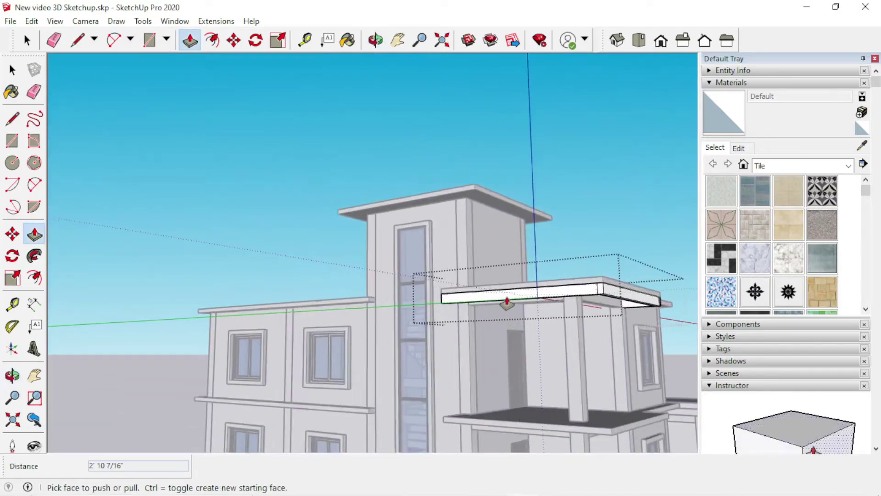
{"action": "scroll", "coordinate": [476, 295], "scroll_direction": "up", "scroll_amount": 1}
{"action": "scroll", "coordinate": [476, 294], "scroll_direction": "up", "scroll_amount": 1}
{"action": "scroll", "coordinate": [468, 314], "scroll_direction": "up", "scroll_amount": 1}
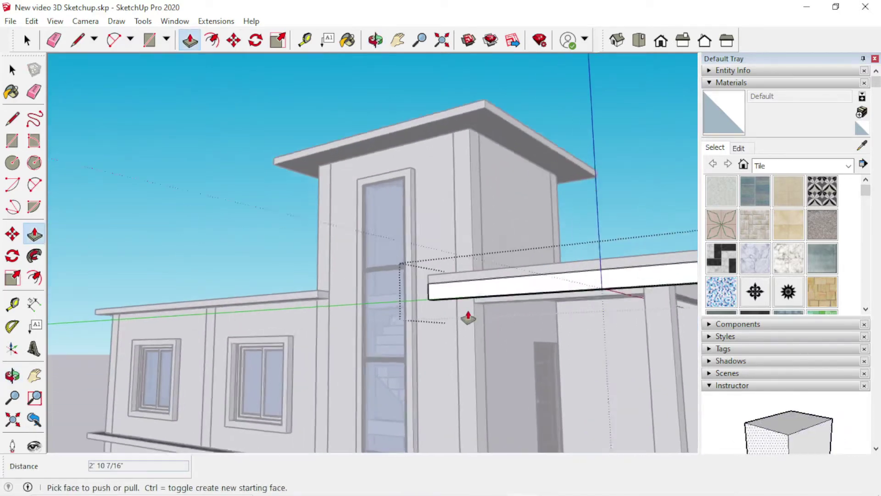
{"action": "scroll", "coordinate": [437, 315], "scroll_direction": "up", "scroll_amount": 2}
{"action": "middle_click_drag", "start_coordinate": [370, 309], "coordinate": [233, 312]}
{"action": "scroll", "coordinate": [234, 312], "scroll_direction": "down", "scroll_amount": 2}
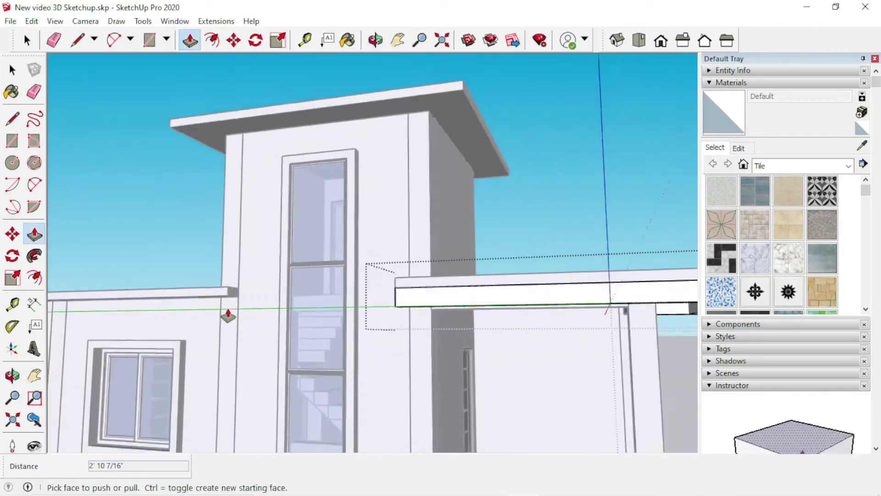
{"action": "scroll", "coordinate": [455, 305], "scroll_direction": "up", "scroll_amount": 3}
{"action": "middle_click_drag", "start_coordinate": [455, 305], "coordinate": [263, 294]}
{"action": "mouse_move", "coordinate": [486, 315]}
{"action": "middle_mouse_down"}
{"action": "mouse_move", "coordinate": [372, 330]}
{"action": "mouse_move", "coordinate": [226, 310]}
{"action": "middle_mouse_up"}
{"action": "scroll", "coordinate": [296, 330], "scroll_direction": "up", "scroll_amount": 3}
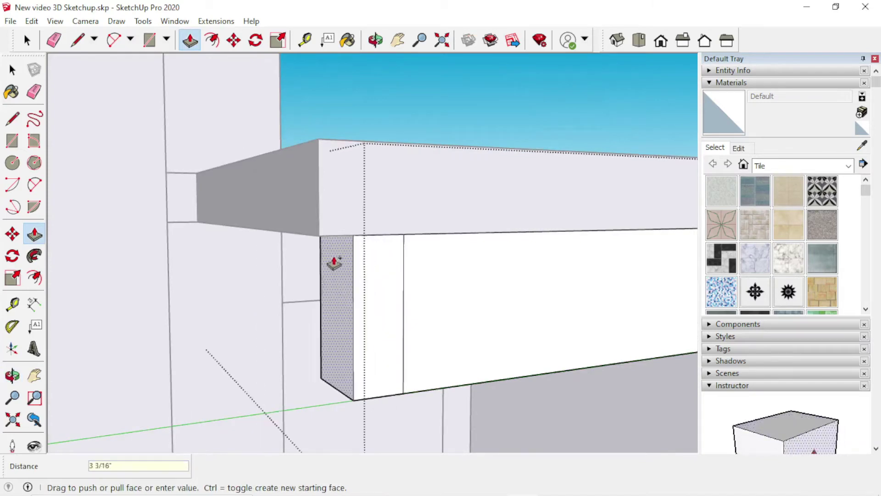
- Pull the beam's other end face outward to meet the adjoining corner beam
{"action": "mouse_move", "coordinate": [301, 209]}
{"action": "middle_mouse_down"}
{"action": "mouse_move", "coordinate": [353, 268]}
{"action": "mouse_move", "coordinate": [546, 250]}
{"action": "middle_mouse_up"}
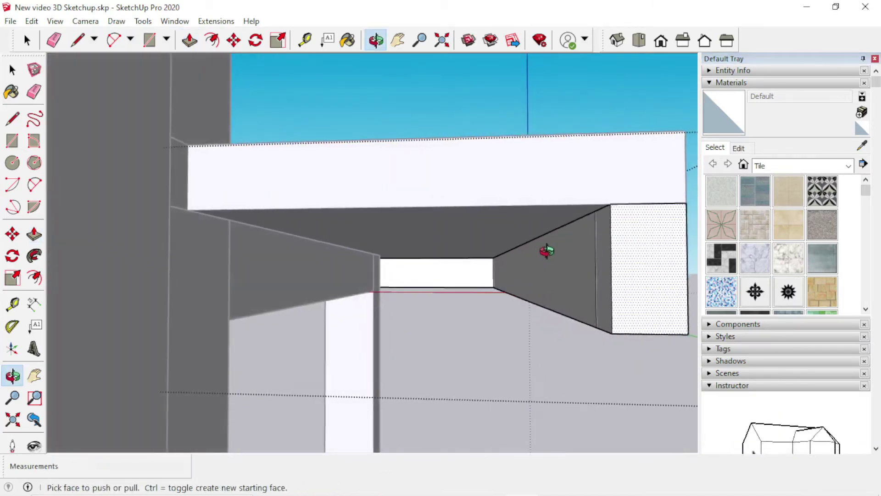
{"action": "left_click_drag", "start_coordinate": [602, 262], "coordinate": [290, 230]}
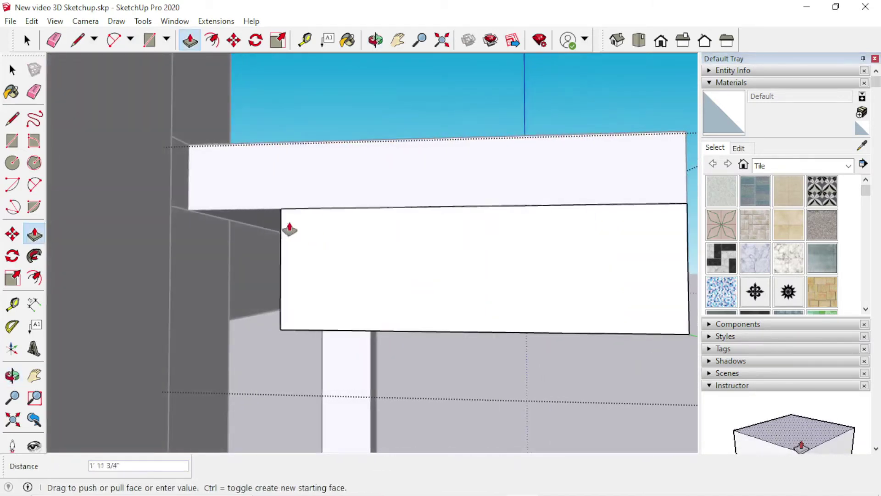
{"action": "left_click", "coordinate": [186, 212]}
{"action": "scroll", "coordinate": [181, 197], "scroll_direction": "down", "scroll_amount": 3}
{"action": "key", "text": "space"}
{"action": "scroll", "coordinate": [457, 247], "scroll_direction": "up", "scroll_amount": 3}
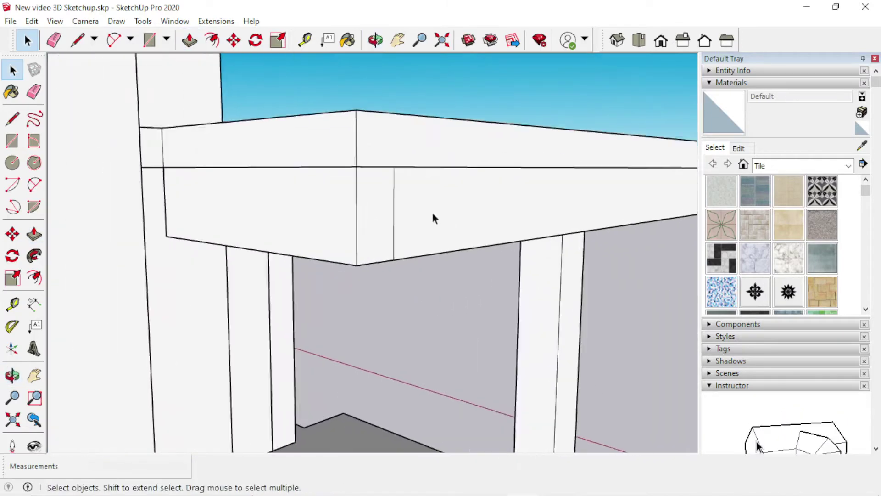
{"action": "scroll", "coordinate": [432, 211], "scroll_direction": "up", "scroll_amount": 2}
{"action": "mouse_move", "coordinate": [437, 226]}
{"action": "middle_mouse_down"}
{"action": "mouse_move", "coordinate": [315, 246]}
{"action": "mouse_move", "coordinate": [236, 244]}
{"action": "middle_mouse_up"}
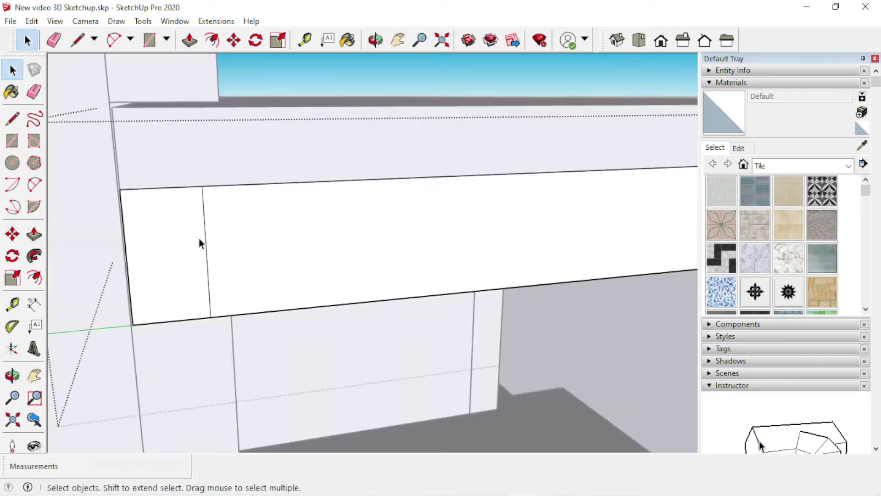
{"action": "key", "text": "e"}
{"action": "scroll", "coordinate": [206, 226], "scroll_direction": "down", "scroll_amount": 2}
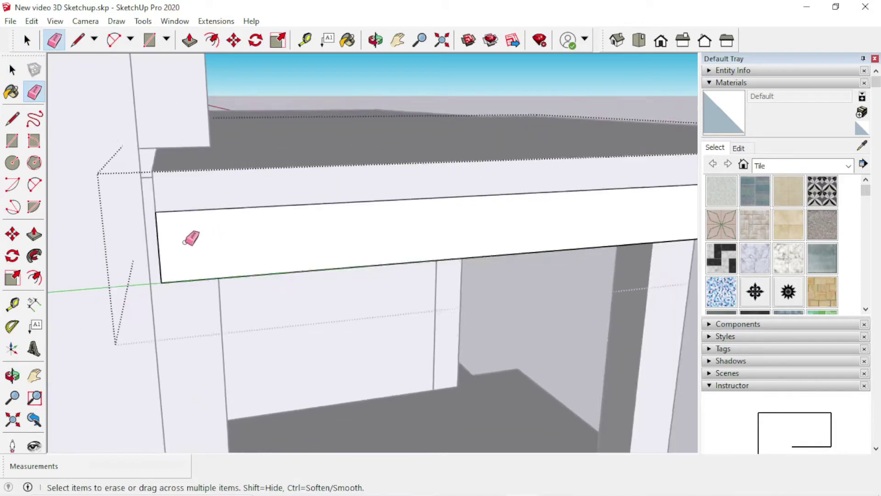
{"action": "mouse_move", "coordinate": [193, 239]}
{"action": "middle_mouse_down"}
{"action": "mouse_move", "coordinate": [407, 274]}
{"action": "mouse_move", "coordinate": [348, 274]}
{"action": "mouse_move", "coordinate": [370, 231]}
{"action": "mouse_move", "coordinate": [388, 222]}
{"action": "mouse_move", "coordinate": [263, 250]}
{"action": "mouse_move", "coordinate": [337, 196]}
{"action": "middle_mouse_up"}
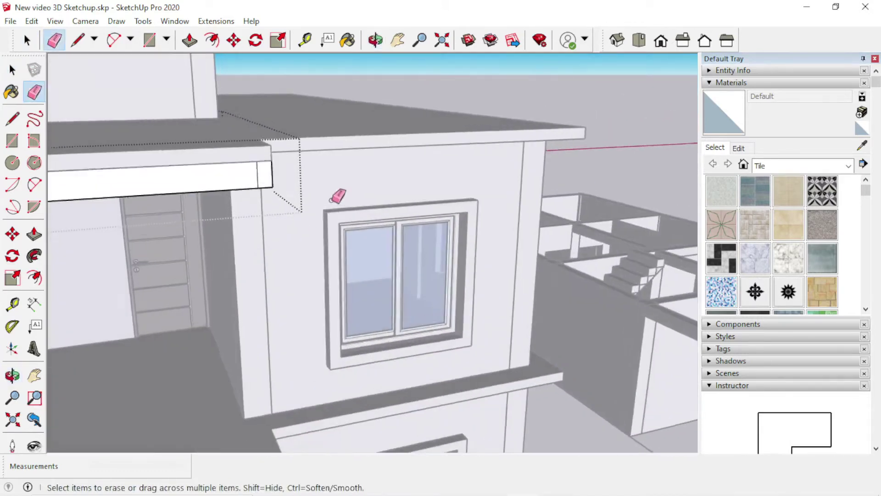
{"action": "scroll", "coordinate": [229, 166], "scroll_direction": "up", "scroll_amount": 3}
{"action": "scroll", "coordinate": [266, 170], "scroll_direction": "down", "scroll_amount": 3}
{"action": "mouse_move", "coordinate": [280, 173]}
{"action": "middle_mouse_down"}
{"action": "mouse_move", "coordinate": [202, 213]}
{"action": "mouse_move", "coordinate": [292, 216]}
{"action": "mouse_move", "coordinate": [149, 236]}
{"action": "mouse_move", "coordinate": [511, 211]}
{"action": "middle_mouse_up"}
{"action": "scroll", "coordinate": [274, 178], "scroll_direction": "up", "scroll_amount": 2}
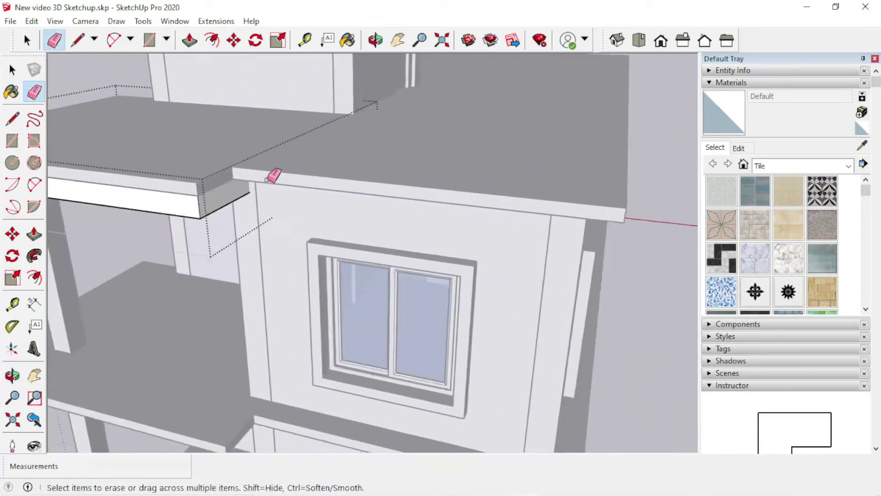
{"action": "scroll", "coordinate": [171, 205], "scroll_direction": "up", "scroll_amount": 2}
{"action": "key", "text": "space"}
{"action": "scroll", "coordinate": [376, 183], "scroll_direction": "down", "scroll_amount": 3}
{"action": "scroll", "coordinate": [293, 217], "scroll_direction": "down", "scroll_amount": 3}
{"action": "mouse_move", "coordinate": [293, 217]}
{"action": "middle_mouse_down"}
{"action": "mouse_move", "coordinate": [394, 232]}
{"action": "mouse_move", "coordinate": [562, 220]}
{"action": "mouse_move", "coordinate": [258, 209]}
{"action": "mouse_move", "coordinate": [558, 218]}
{"action": "mouse_move", "coordinate": [344, 240]}
{"action": "mouse_move", "coordinate": [577, 216]}
{"action": "mouse_move", "coordinate": [515, 198]}
{"action": "middle_mouse_up"}
{"action": "scroll", "coordinate": [455, 209], "scroll_direction": "down", "scroll_amount": 3}
{"action": "scroll", "coordinate": [505, 142], "scroll_direction": "up", "scroll_amount": 2}
{"action": "scroll", "coordinate": [478, 161], "scroll_direction": "up", "scroll_amount": 2}
{"action": "scroll", "coordinate": [452, 183], "scroll_direction": "up", "scroll_amount": 2}
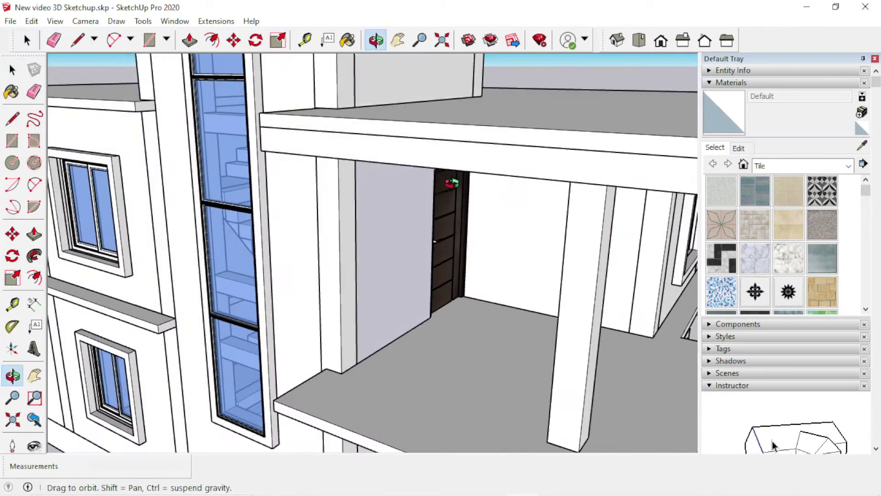
{"action": "scroll", "coordinate": [328, 176], "scroll_direction": "down", "scroll_amount": 3}
{"action": "middle_click_drag", "start_coordinate": [327, 176], "coordinate": [414, 151]}
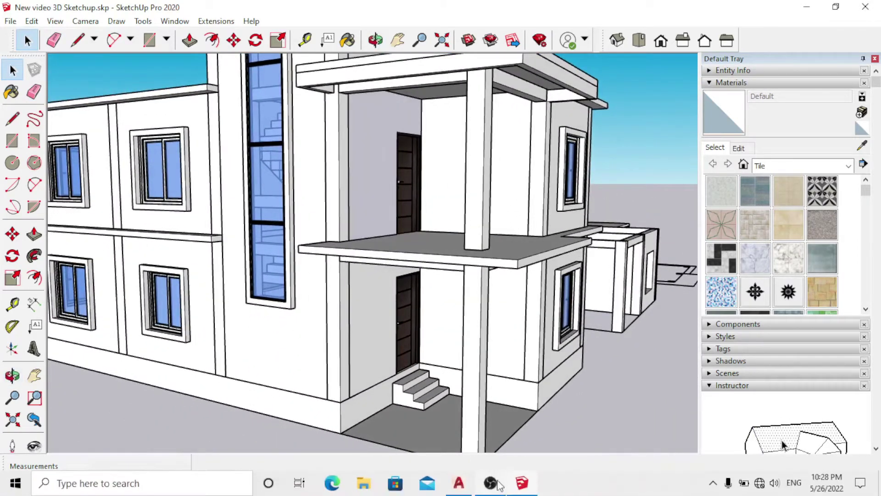
{"action": "left_click", "coordinate": [459, 482]}
{"action": "scroll", "coordinate": [344, 275], "scroll_direction": "down", "scroll_amount": 3}
{"action": "scroll", "coordinate": [318, 290], "scroll_direction": "up", "scroll_amount": 5}
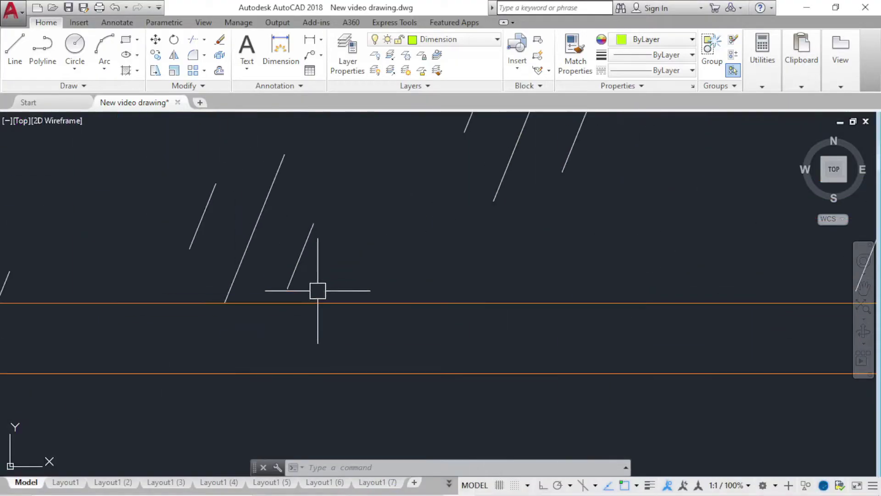
{"action": "mouse_move", "coordinate": [281, 294]}
{"action": "middle_mouse_down"}
{"action": "mouse_move", "coordinate": [287, 333]}
{"action": "mouse_move", "coordinate": [242, 340]}
{"action": "middle_mouse_up"}
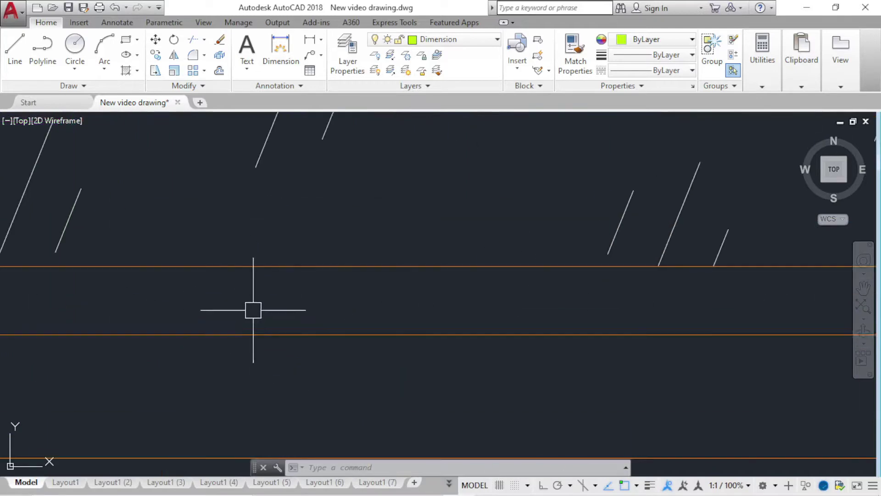
{"action": "scroll", "coordinate": [281, 311], "scroll_direction": "down", "scroll_amount": 3}
{"action": "scroll", "coordinate": [279, 295], "scroll_direction": "up", "scroll_amount": 2}
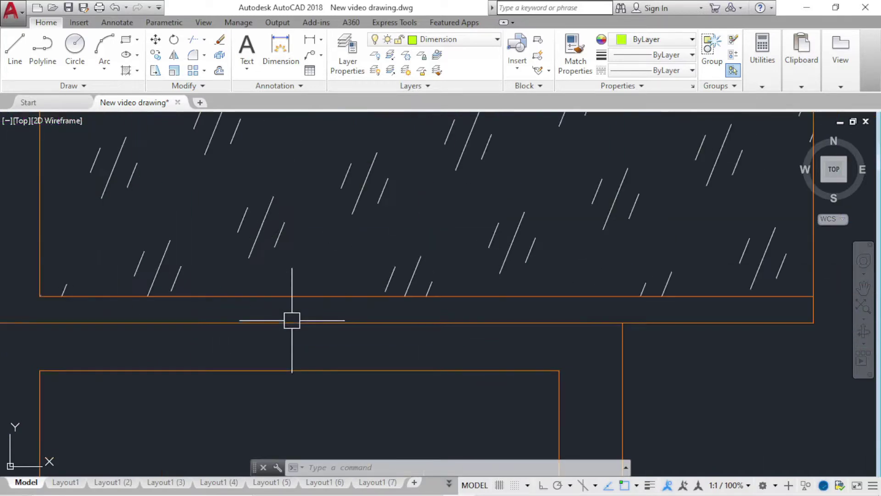
{"action": "scroll", "coordinate": [291, 319], "scroll_direction": "down", "scroll_amount": 10}
{"action": "scroll", "coordinate": [288, 299], "scroll_direction": "up", "scroll_amount": 10}
{"action": "scroll", "coordinate": [322, 361], "scroll_direction": "down", "scroll_amount": 2}
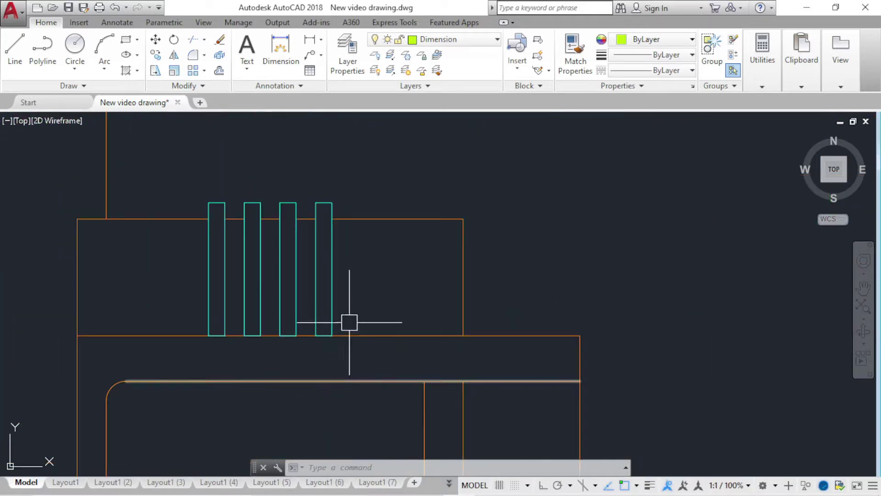
{"action": "mouse_move", "coordinate": [338, 350]}
{"action": "middle_mouse_down"}
{"action": "mouse_move", "coordinate": [295, 354]}
{"action": "mouse_move", "coordinate": [284, 202]}
{"action": "mouse_move", "coordinate": [270, 162]}
{"action": "middle_mouse_up"}
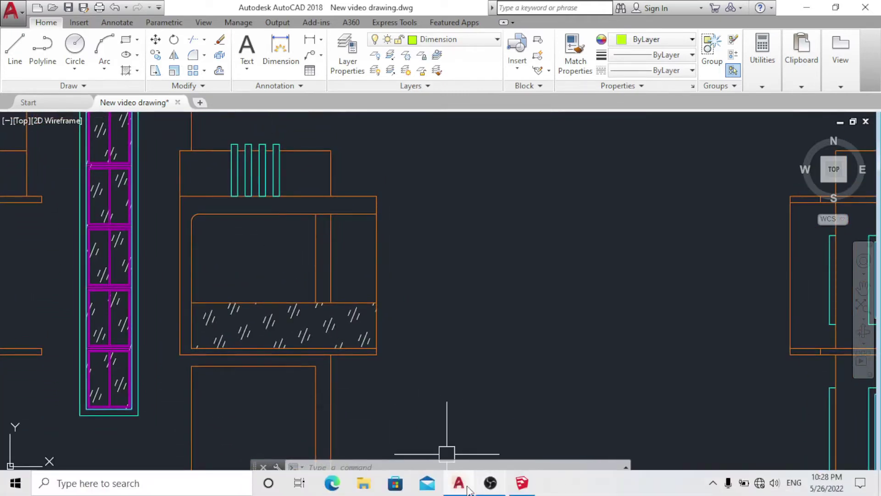
- Return to the SketchUp model and orbit beneath the upper porch slab's underside corner
{"action": "left_click", "coordinate": [532, 486]}
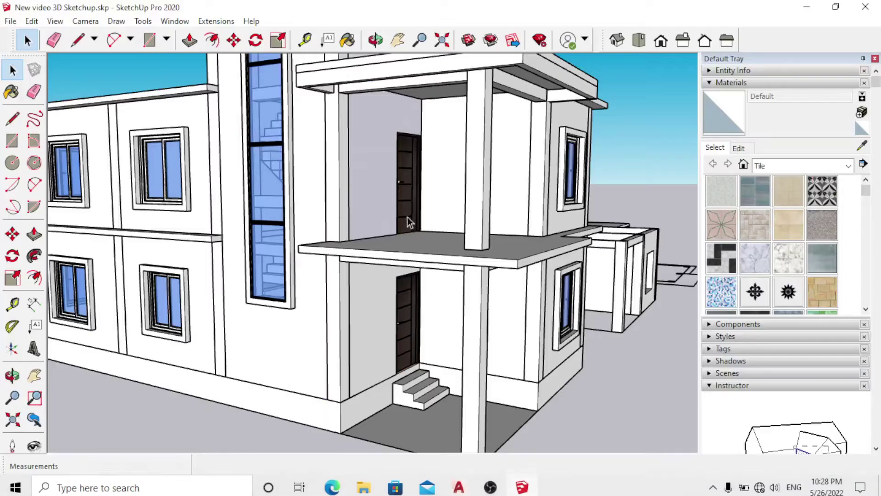
{"action": "mouse_move", "coordinate": [285, 298]}
{"action": "middle_mouse_down"}
{"action": "mouse_move", "coordinate": [317, 291]}
{"action": "mouse_move", "coordinate": [381, 247]}
{"action": "mouse_move", "coordinate": [350, 250]}
{"action": "mouse_move", "coordinate": [370, 314]}
{"action": "middle_mouse_up"}
{"action": "scroll", "coordinate": [434, 231], "scroll_direction": "up", "scroll_amount": 3}
{"action": "scroll", "coordinate": [410, 169], "scroll_direction": "up", "scroll_amount": 3}
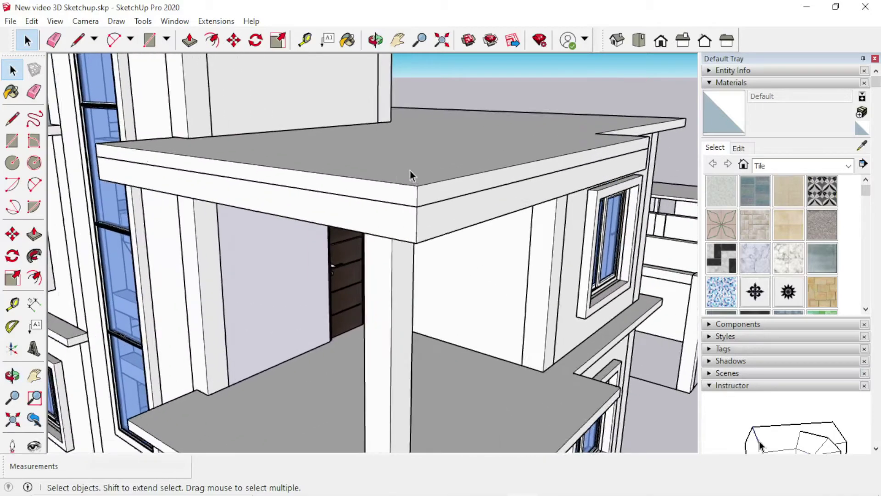
{"action": "mouse_move", "coordinate": [410, 170]}
{"action": "middle_mouse_down"}
{"action": "mouse_move", "coordinate": [387, 87]}
{"action": "mouse_move", "coordinate": [351, 86]}
{"action": "middle_mouse_up"}
{"action": "scroll", "coordinate": [363, 101], "scroll_direction": "up", "scroll_amount": 3}
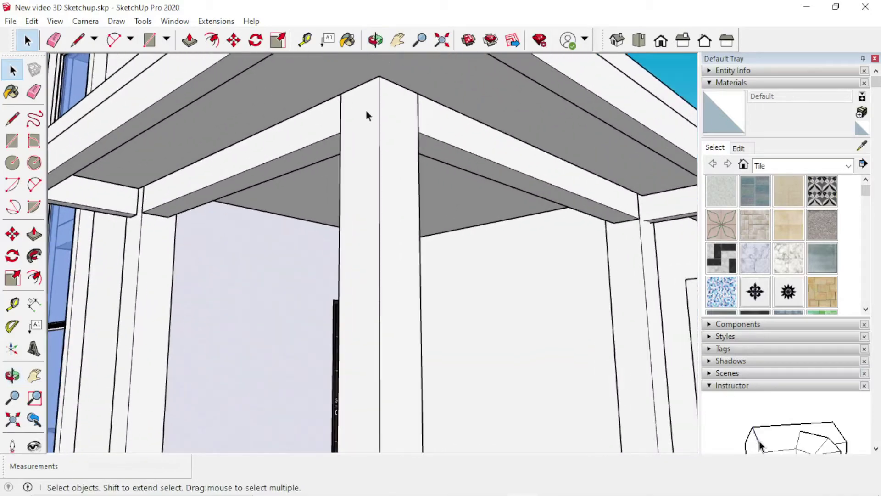
{"action": "scroll", "coordinate": [380, 74], "scroll_direction": "down", "scroll_amount": 3}
{"action": "scroll", "coordinate": [380, 183], "scroll_direction": "up", "scroll_amount": 2}
{"action": "scroll", "coordinate": [404, 118], "scroll_direction": "down", "scroll_amount": 2}
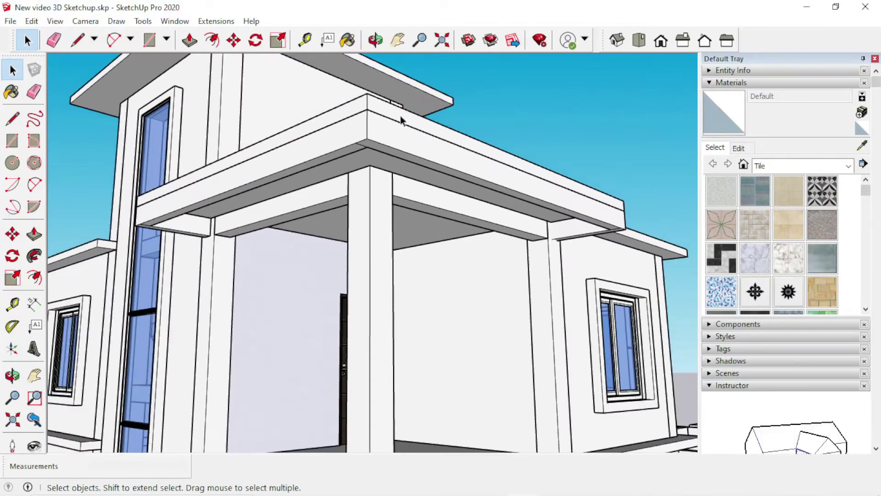
{"action": "scroll", "coordinate": [344, 126], "scroll_direction": "up", "scroll_amount": 3}
{"action": "scroll", "coordinate": [343, 138], "scroll_direction": "up", "scroll_amount": 2}
{"action": "middle_click_drag", "start_coordinate": [342, 171], "coordinate": [326, 112]}
{"action": "scroll", "coordinate": [356, 220], "scroll_direction": "up", "scroll_amount": 3}
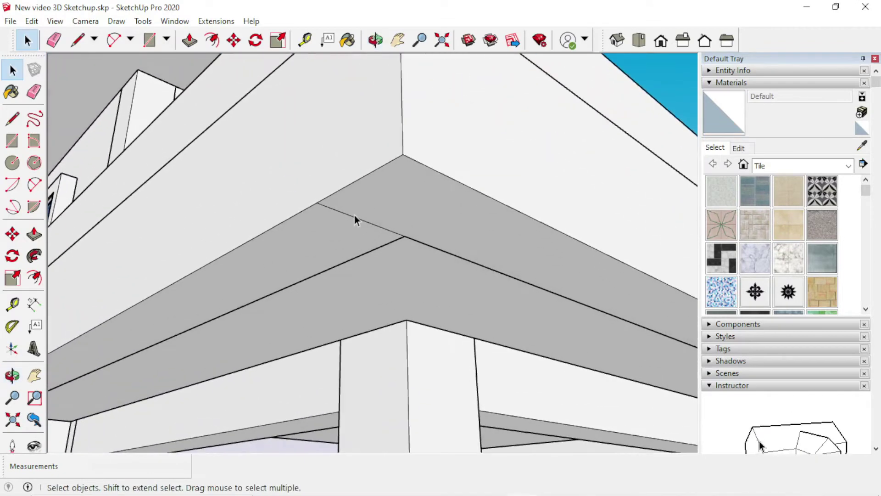
{"action": "scroll", "coordinate": [356, 220], "scroll_direction": "up", "scroll_amount": 1}
- Erase the stray edge at the slab's underside corner with the Eraser (E)
{"action": "key", "text": "e"}
{"action": "left_click", "coordinate": [372, 212]}
{"action": "scroll", "coordinate": [372, 212], "scroll_direction": "down", "scroll_amount": 2}
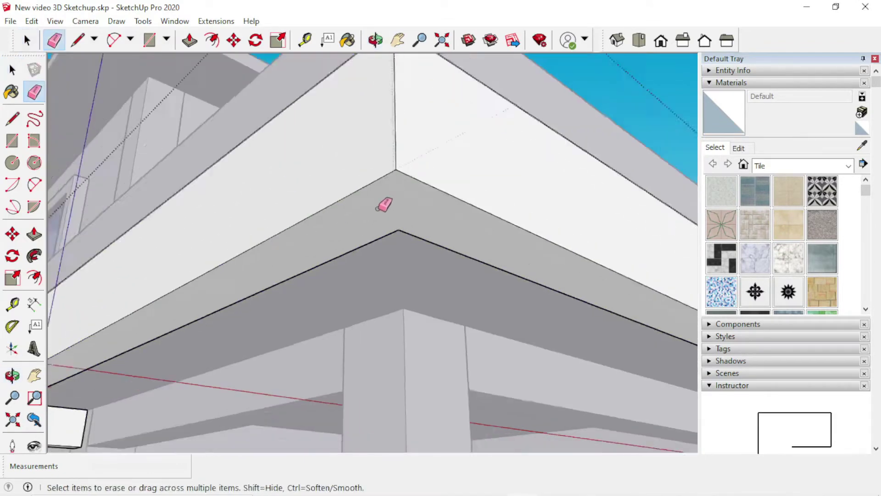
{"action": "scroll", "coordinate": [385, 202], "scroll_direction": "down", "scroll_amount": 3}
- Orbit around the porch corner and column to check the cleaned slab underside
{"action": "middle_click_drag", "start_coordinate": [246, 318], "coordinate": [72, 384]}
{"action": "scroll", "coordinate": [99, 338], "scroll_direction": "up", "scroll_amount": 3}
{"action": "scroll", "coordinate": [191, 272], "scroll_direction": "down", "scroll_amount": 2}
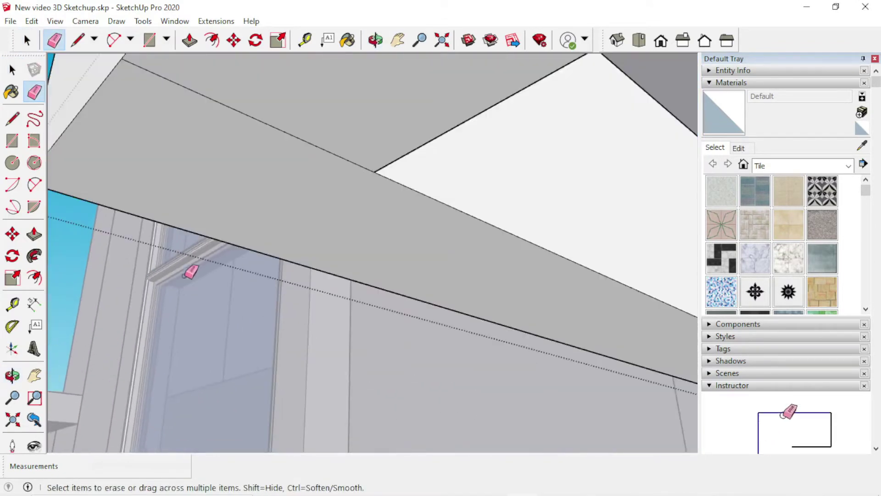
{"action": "scroll", "coordinate": [230, 143], "scroll_direction": "down", "scroll_amount": 3}
{"action": "scroll", "coordinate": [118, 151], "scroll_direction": "down", "scroll_amount": 2}
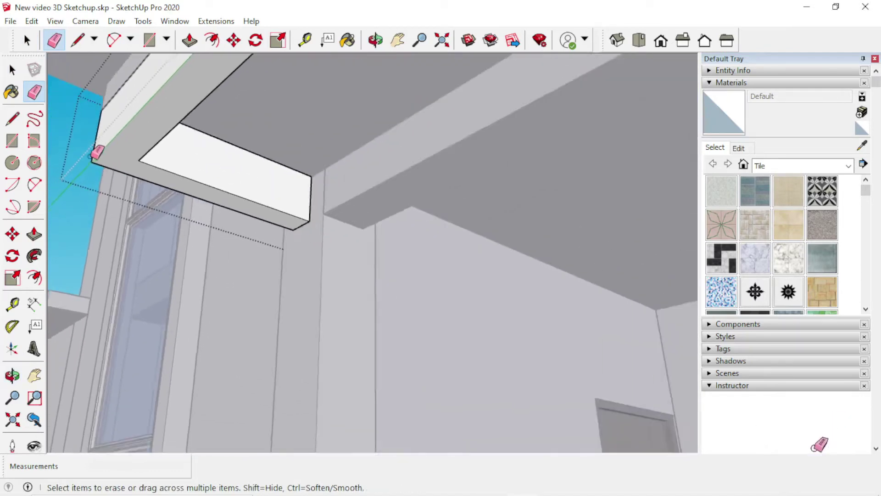
{"action": "scroll", "coordinate": [99, 152], "scroll_direction": "down", "scroll_amount": 2}
{"action": "scroll", "coordinate": [69, 167], "scroll_direction": "down", "scroll_amount": 2}
{"action": "scroll", "coordinate": [216, 191], "scroll_direction": "down", "scroll_amount": 3}
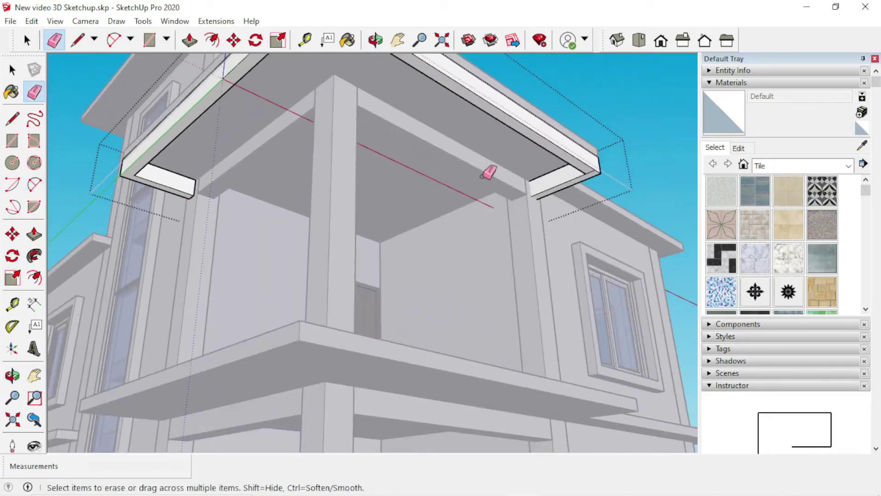
{"action": "scroll", "coordinate": [488, 171], "scroll_direction": "up", "scroll_amount": 3}
{"action": "scroll", "coordinate": [651, 165], "scroll_direction": "up", "scroll_amount": 2}
{"action": "scroll", "coordinate": [669, 147], "scroll_direction": "up", "scroll_amount": 2}
{"action": "scroll", "coordinate": [671, 152], "scroll_direction": "down", "scroll_amount": 2}
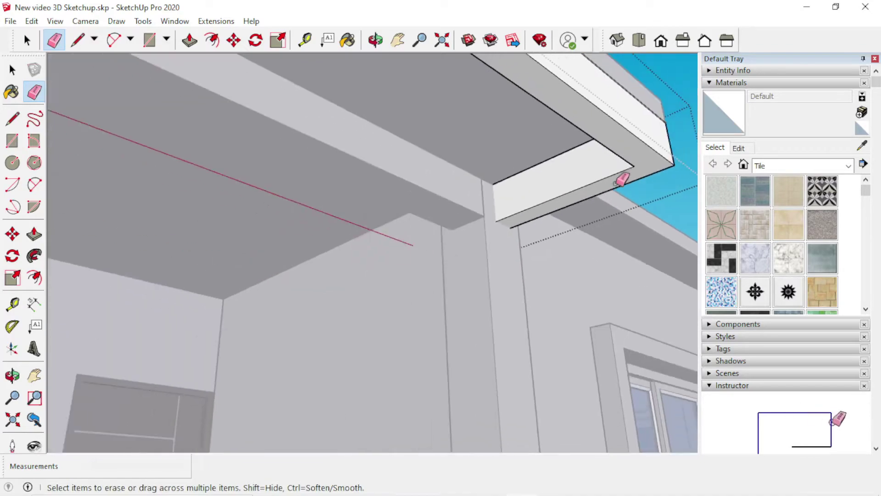
{"action": "scroll", "coordinate": [551, 202], "scroll_direction": "down", "scroll_amount": 3}
{"action": "mouse_move", "coordinate": [455, 219]}
{"action": "middle_mouse_down"}
{"action": "mouse_move", "coordinate": [417, 234]}
{"action": "mouse_move", "coordinate": [388, 187]}
{"action": "middle_mouse_up"}
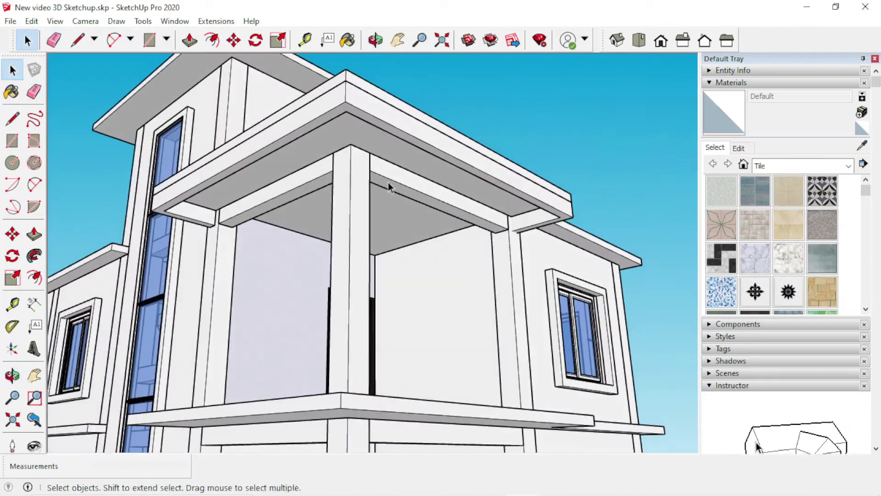
{"action": "scroll", "coordinate": [363, 151], "scroll_direction": "up", "scroll_amount": 3}
{"action": "mouse_move", "coordinate": [350, 130]}
{"action": "middle_mouse_down"}
{"action": "mouse_move", "coordinate": [375, 107]}
{"action": "mouse_move", "coordinate": [315, 110]}
{"action": "middle_mouse_up"}
{"action": "scroll", "coordinate": [350, 230], "scroll_direction": "up", "scroll_amount": 3}
{"action": "scroll", "coordinate": [274, 202], "scroll_direction": "up", "scroll_amount": 2}
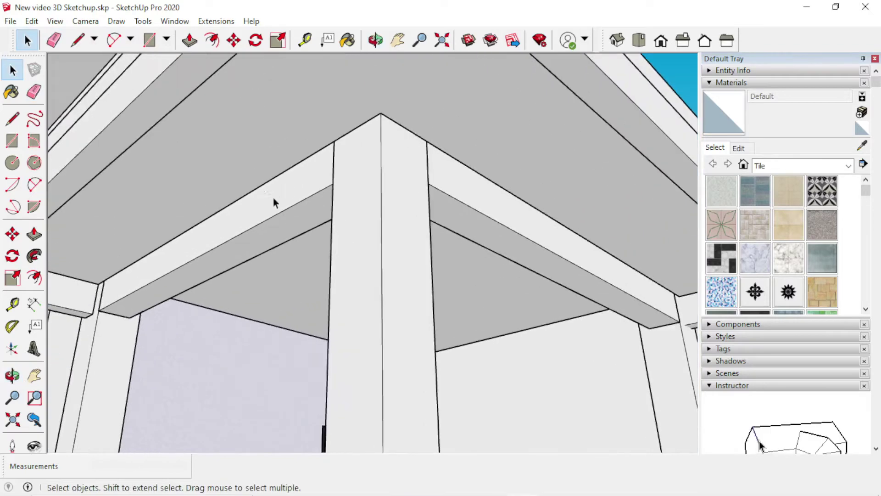
{"action": "scroll", "coordinate": [274, 202], "scroll_direction": "down", "scroll_amount": 3}
{"action": "mouse_move", "coordinate": [273, 202]}
{"action": "middle_mouse_down"}
{"action": "mouse_move", "coordinate": [350, 240]}
{"action": "mouse_move", "coordinate": [321, 208]}
{"action": "middle_mouse_up"}
{"action": "scroll", "coordinate": [271, 208], "scroll_direction": "up", "scroll_amount": 2}
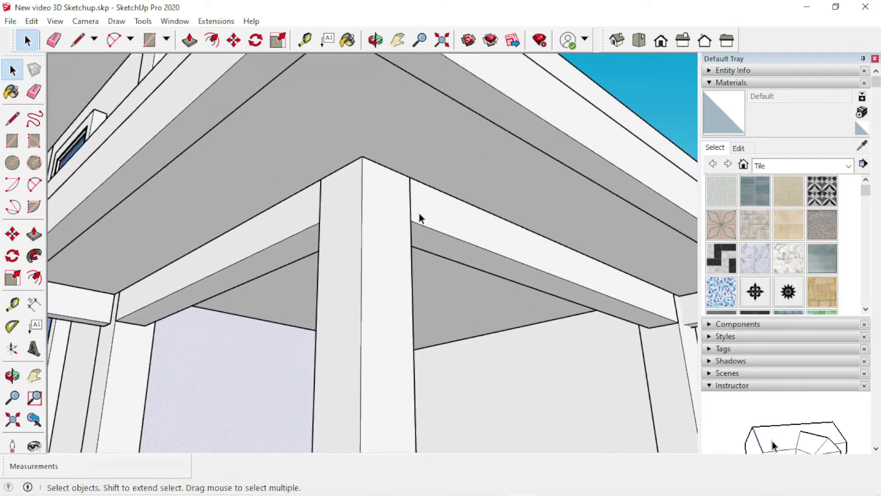
{"action": "scroll", "coordinate": [450, 221], "scroll_direction": "down", "scroll_amount": 3}
{"action": "middle_click_drag", "start_coordinate": [442, 239], "coordinate": [395, 248]}
{"action": "scroll", "coordinate": [498, 276], "scroll_direction": "up", "scroll_amount": 3}
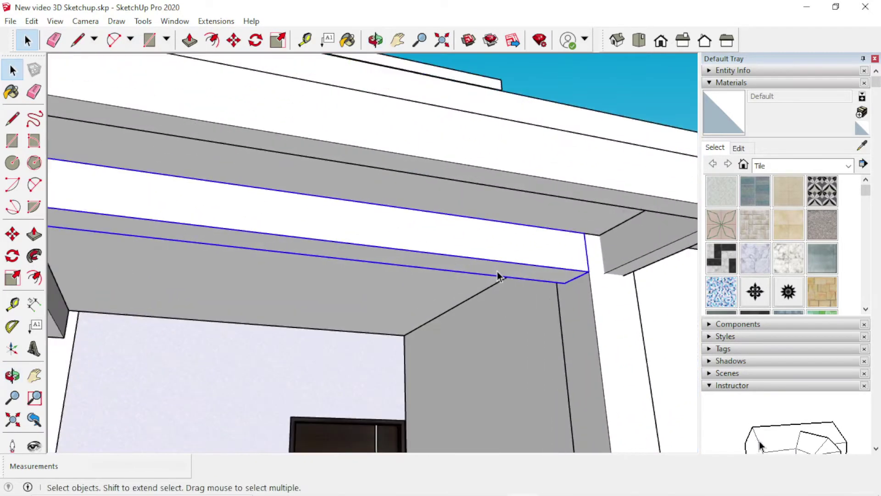
- Copy the porch beam with Move plus Ctrl and place the copy under the slab
{"action": "left_click", "coordinate": [583, 235]}
{"action": "key", "text": "ctrl"}
{"action": "scroll", "coordinate": [429, 232], "scroll_direction": "down", "scroll_amount": 3}
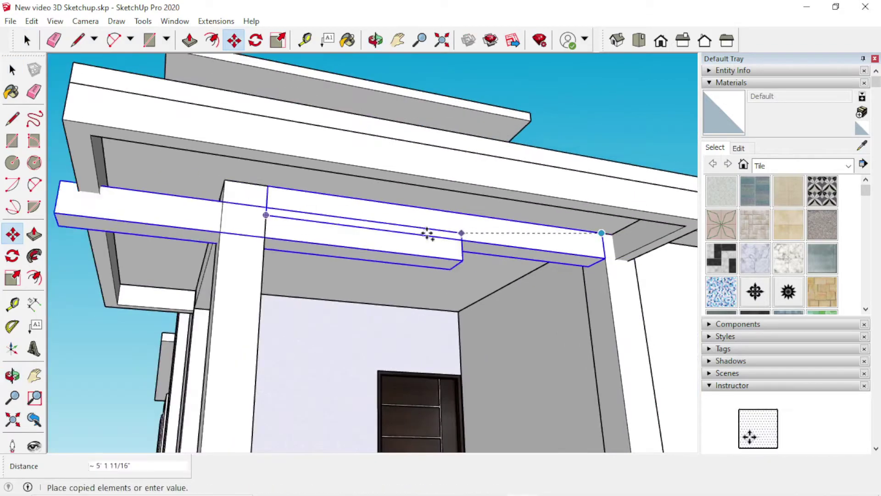
{"action": "scroll", "coordinate": [241, 188], "scroll_direction": "up", "scroll_amount": 3}
{"action": "scroll", "coordinate": [389, 216], "scroll_direction": "down", "scroll_amount": 3}
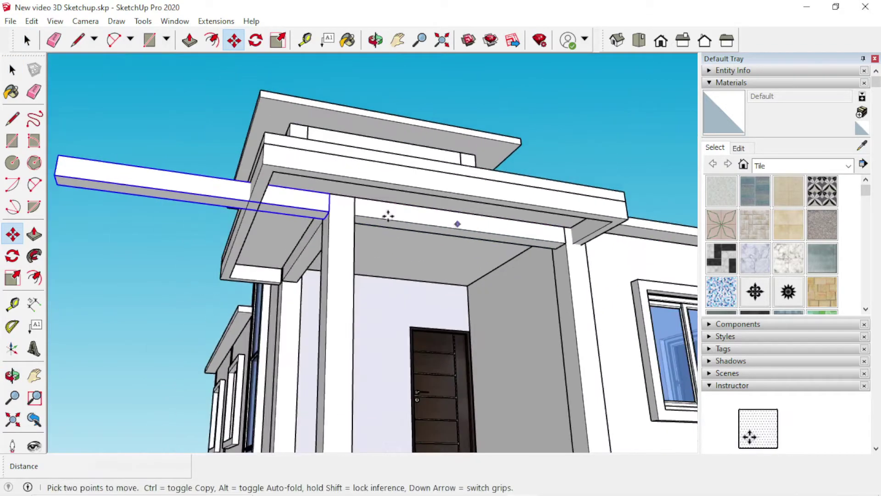
{"action": "left_click", "coordinate": [184, 184]}
{"action": "key", "text": "space"}
{"action": "scroll", "coordinate": [136, 186], "scroll_direction": "up", "scroll_amount": 3}
{"action": "mouse_move", "coordinate": [135, 186]}
{"action": "middle_mouse_down"}
{"action": "mouse_move", "coordinate": [161, 205]}
{"action": "mouse_move", "coordinate": [293, 202]}
{"action": "middle_mouse_up"}
{"action": "scroll", "coordinate": [306, 210], "scroll_direction": "up", "scroll_amount": 3}
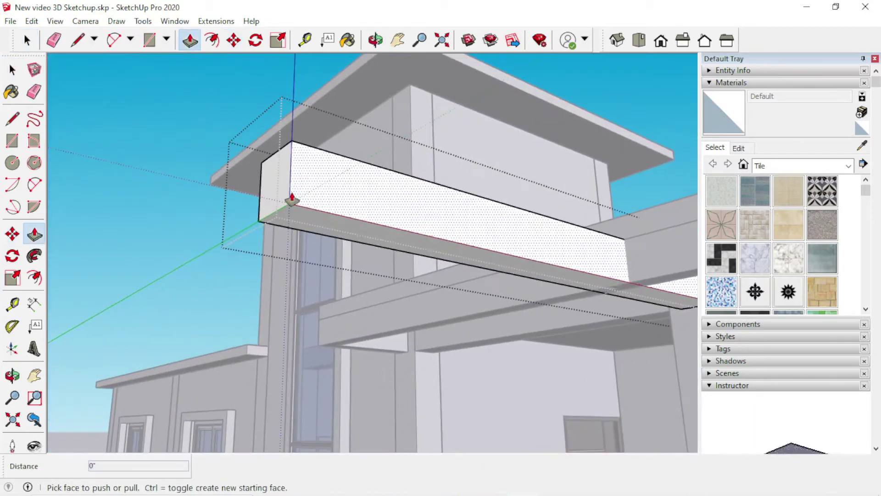
- Shorten the copied beam by pushing its end face back toward the column
{"action": "left_click", "coordinate": [275, 194]}
{"action": "middle_click_drag", "start_coordinate": [487, 256], "coordinate": [193, 171]}
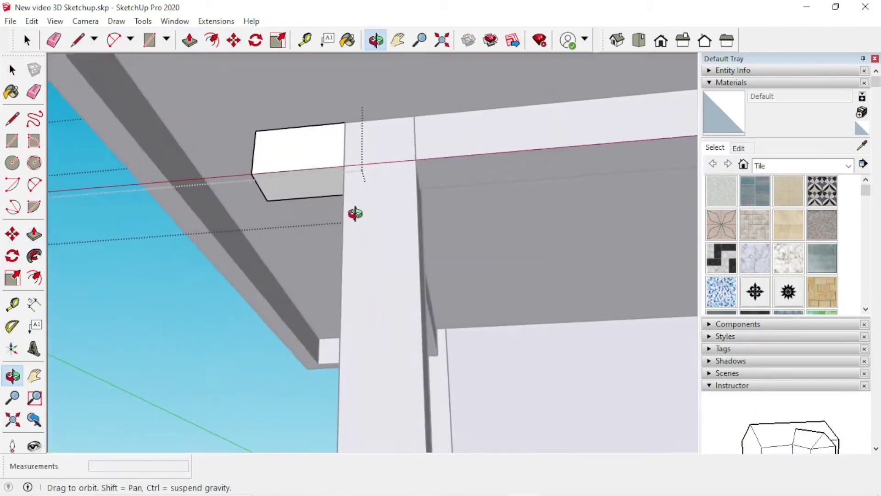
{"action": "scroll", "coordinate": [216, 181], "scroll_direction": "down", "scroll_amount": 3}
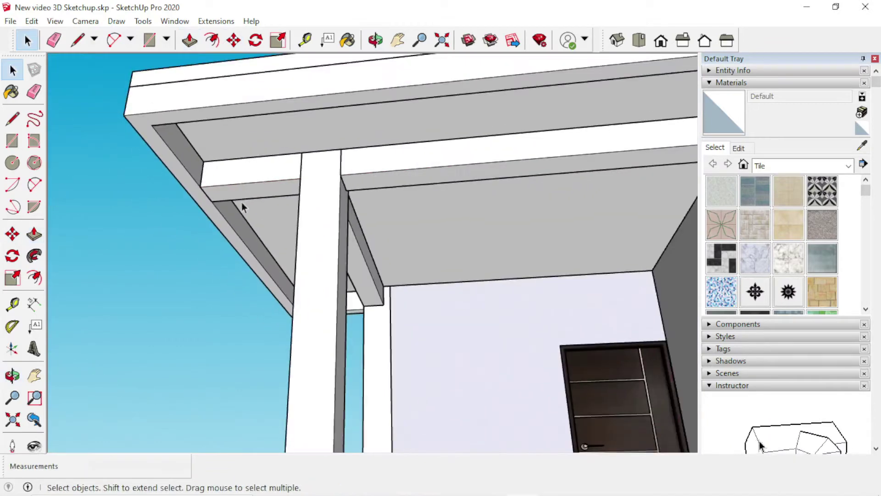
{"action": "mouse_move", "coordinate": [242, 213]}
{"action": "middle_mouse_down"}
{"action": "mouse_move", "coordinate": [334, 202]}
{"action": "mouse_move", "coordinate": [378, 167]}
{"action": "middle_mouse_up"}
{"action": "scroll", "coordinate": [293, 209], "scroll_direction": "up", "scroll_amount": 2}
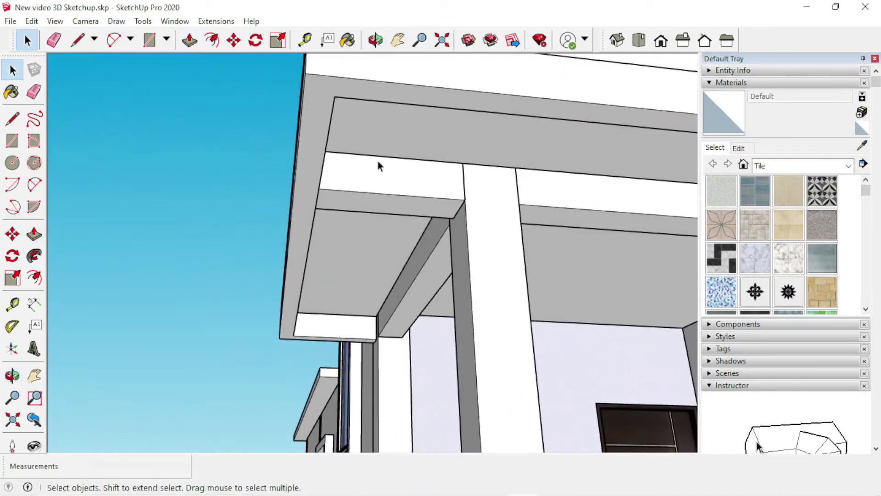
{"action": "mouse_move", "coordinate": [335, 224]}
{"action": "middle_mouse_down"}
{"action": "mouse_move", "coordinate": [360, 199]}
{"action": "mouse_move", "coordinate": [311, 201]}
{"action": "mouse_move", "coordinate": [324, 210]}
{"action": "mouse_move", "coordinate": [393, 191]}
{"action": "mouse_move", "coordinate": [356, 203]}
{"action": "mouse_move", "coordinate": [390, 184]}
{"action": "mouse_move", "coordinate": [468, 194]}
{"action": "mouse_move", "coordinate": [512, 168]}
{"action": "mouse_move", "coordinate": [368, 197]}
{"action": "mouse_move", "coordinate": [556, 248]}
{"action": "mouse_move", "coordinate": [492, 252]}
{"action": "middle_mouse_up"}
{"action": "scroll", "coordinate": [459, 275], "scroll_direction": "up", "scroll_amount": 2}
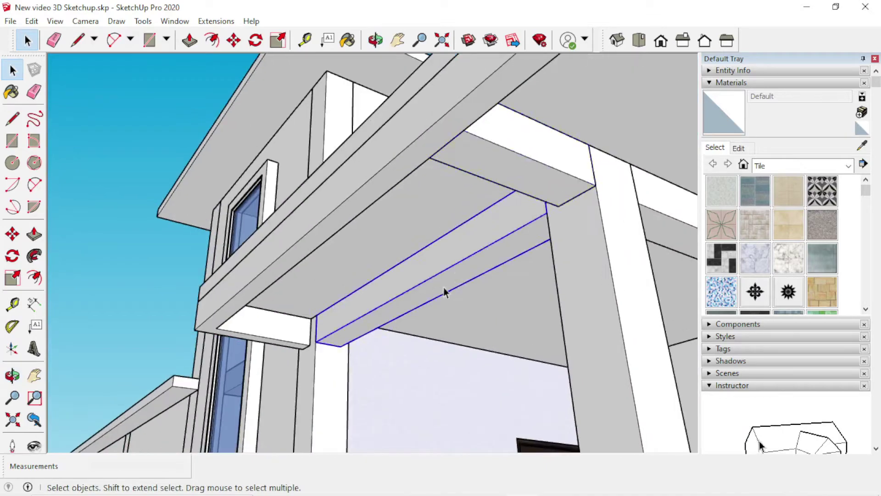
{"action": "scroll", "coordinate": [448, 294], "scroll_direction": "up", "scroll_amount": 2}
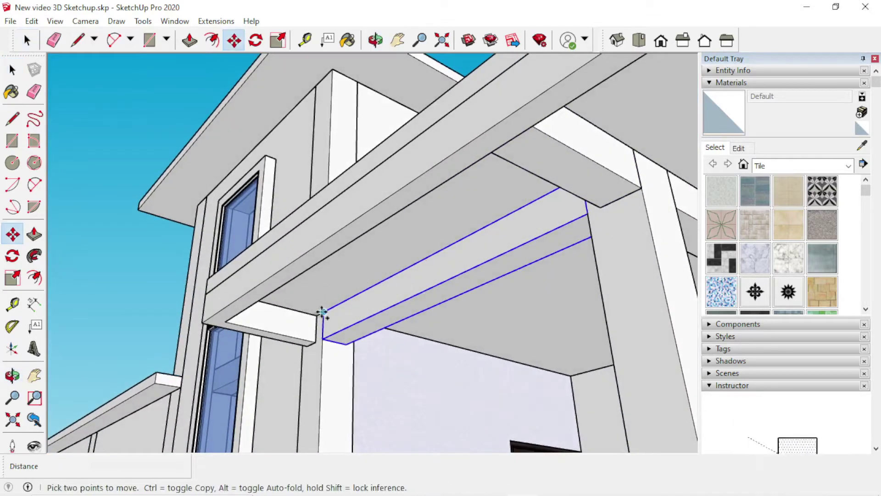
{"action": "scroll", "coordinate": [532, 158], "scroll_direction": "down", "scroll_amount": 3}
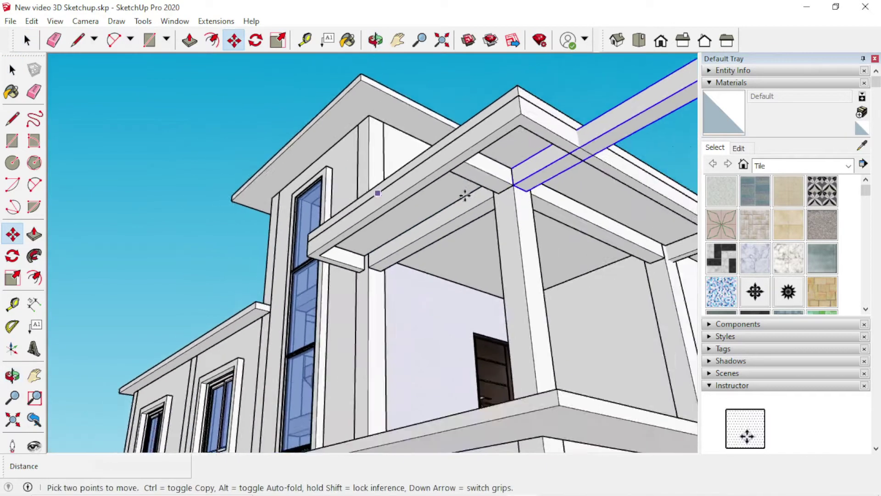
{"action": "middle_click_drag", "start_coordinate": [466, 193], "coordinate": [400, 252]}
{"action": "key", "text": "space"}
{"action": "scroll", "coordinate": [434, 187], "scroll_direction": "up", "scroll_amount": 2}
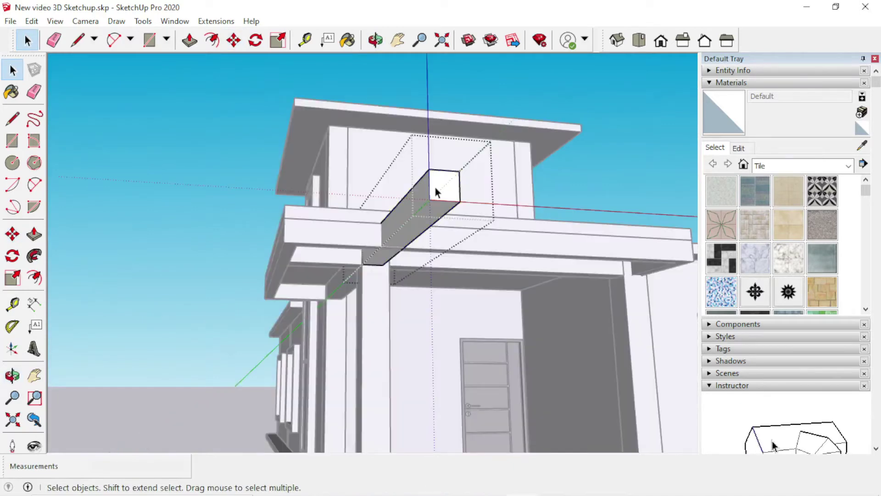
- Extrude the small face into a short beam box and select the new piece
{"action": "key", "text": "p"}
{"action": "scroll", "coordinate": [431, 217], "scroll_direction": "up", "scroll_amount": 1}
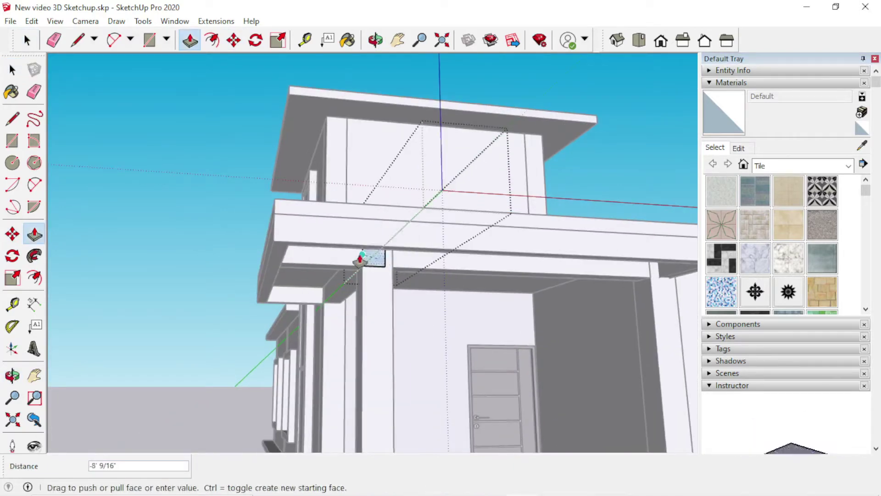
{"action": "mouse_move", "coordinate": [360, 260]}
{"action": "middle_mouse_down"}
{"action": "mouse_move", "coordinate": [472, 187]}
{"action": "mouse_move", "coordinate": [374, 187]}
{"action": "mouse_move", "coordinate": [257, 205]}
{"action": "mouse_move", "coordinate": [230, 218]}
{"action": "middle_mouse_up"}
{"action": "left_click", "coordinate": [466, 191]}
{"action": "scroll", "coordinate": [551, 152], "scroll_direction": "up", "scroll_amount": 2}
{"action": "key", "text": "space"}
{"action": "scroll", "coordinate": [516, 193], "scroll_direction": "down", "scroll_amount": 3}
{"action": "left_click", "coordinate": [184, 241]}
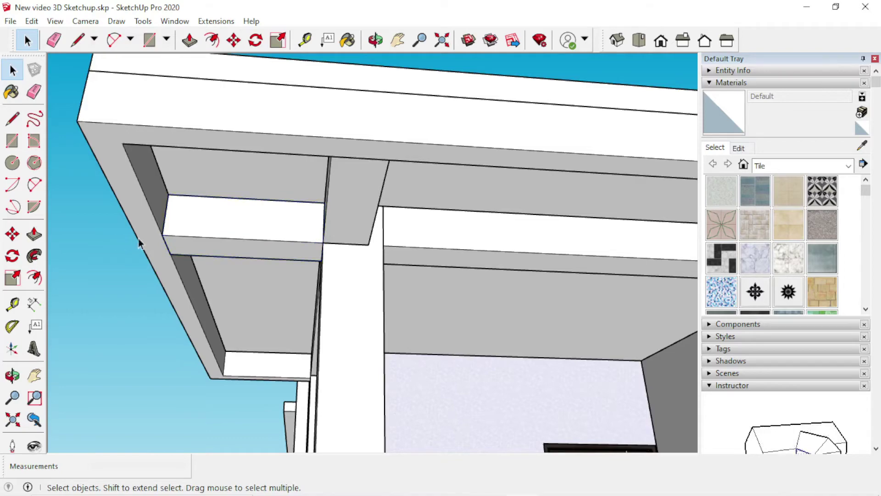
- Orbit and zoom under the porch canopy to find the beam–column junction block
{"action": "scroll", "coordinate": [140, 244], "scroll_direction": "down", "scroll_amount": 3}
{"action": "middle_click_drag", "start_coordinate": [140, 244], "coordinate": [291, 228]}
{"action": "scroll", "coordinate": [390, 183], "scroll_direction": "up", "scroll_amount": 3}
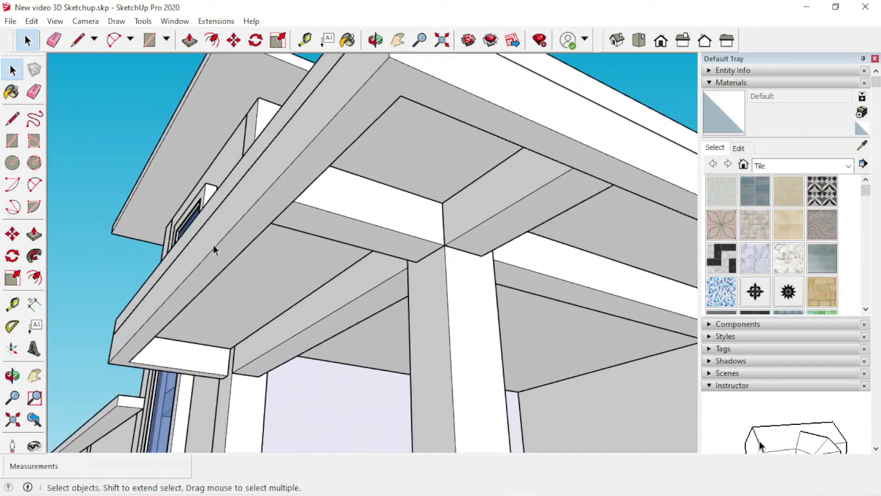
{"action": "scroll", "coordinate": [379, 200], "scroll_direction": "down", "scroll_amount": 3}
{"action": "mouse_move", "coordinate": [273, 254]}
{"action": "middle_mouse_down"}
{"action": "mouse_move", "coordinate": [275, 268]}
{"action": "mouse_move", "coordinate": [318, 273]}
{"action": "mouse_move", "coordinate": [276, 244]}
{"action": "mouse_move", "coordinate": [275, 282]}
{"action": "mouse_move", "coordinate": [315, 242]}
{"action": "mouse_move", "coordinate": [275, 245]}
{"action": "middle_mouse_up"}
{"action": "scroll", "coordinate": [389, 151], "scroll_direction": "up", "scroll_amount": 2}
{"action": "scroll", "coordinate": [356, 202], "scroll_direction": "up", "scroll_amount": 2}
{"action": "scroll", "coordinate": [357, 203], "scroll_direction": "up", "scroll_amount": 1}
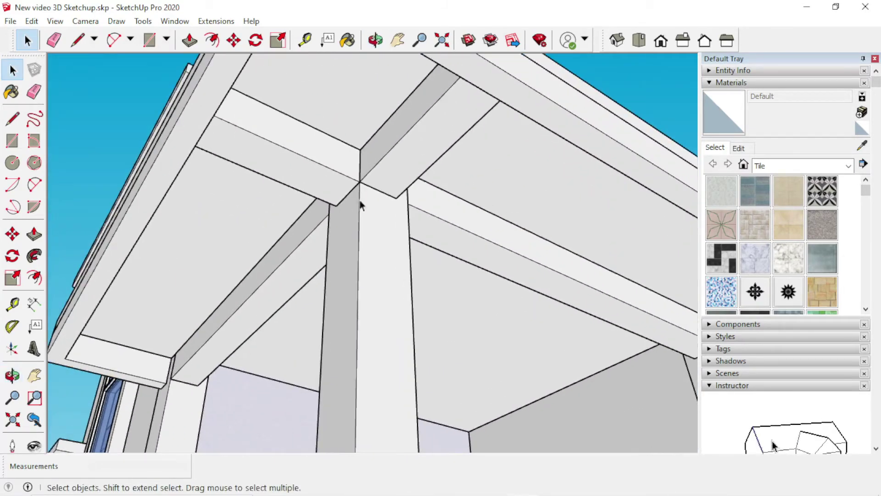
{"action": "scroll", "coordinate": [367, 186], "scroll_direction": "up", "scroll_amount": 1}
{"action": "middle_click_drag", "start_coordinate": [366, 186], "coordinate": [333, 207]}
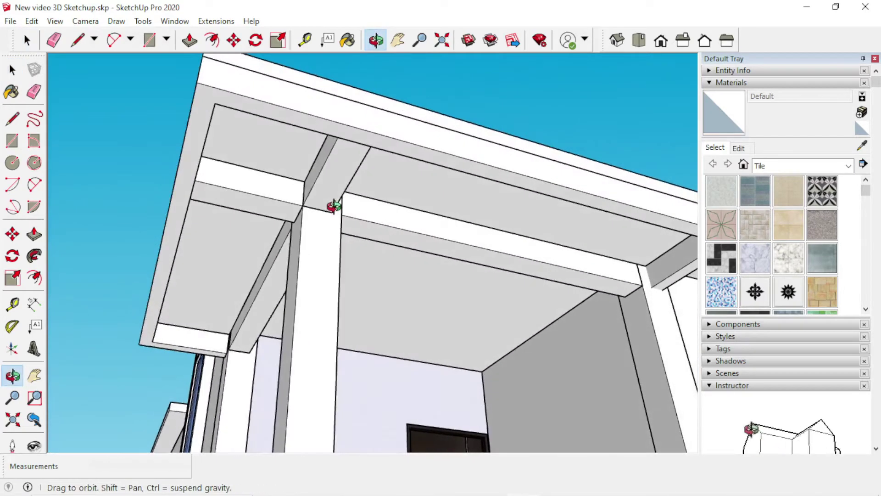
{"action": "scroll", "coordinate": [333, 207], "scroll_direction": "down", "scroll_amount": 1}
{"action": "scroll", "coordinate": [364, 152], "scroll_direction": "down", "scroll_amount": 1}
{"action": "scroll", "coordinate": [350, 187], "scroll_direction": "down", "scroll_amount": 1}
{"action": "scroll", "coordinate": [340, 222], "scroll_direction": "down", "scroll_amount": 1}
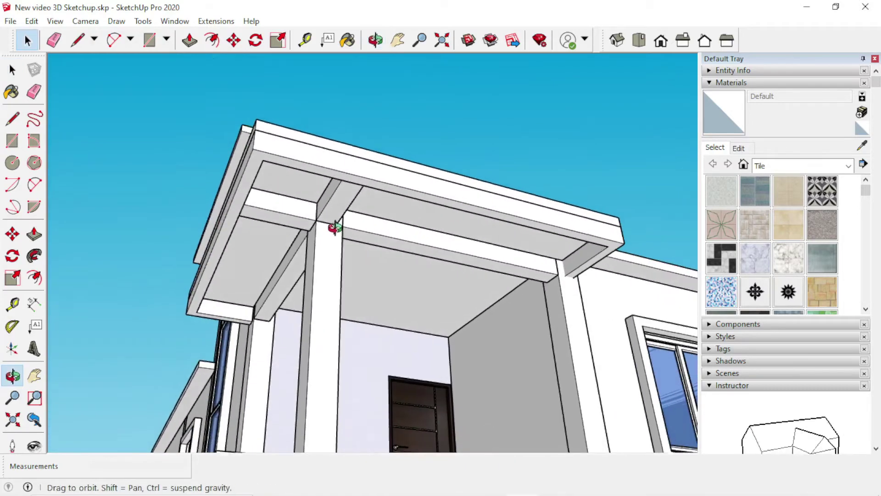
{"action": "scroll", "coordinate": [335, 233], "scroll_direction": "up", "scroll_amount": 2}
{"action": "scroll", "coordinate": [358, 226], "scroll_direction": "up", "scroll_amount": 2}
{"action": "scroll", "coordinate": [360, 213], "scroll_direction": "up", "scroll_amount": 2}
{"action": "mouse_move", "coordinate": [360, 212]}
{"action": "middle_mouse_down"}
{"action": "mouse_move", "coordinate": [486, 185]}
{"action": "mouse_move", "coordinate": [544, 189]}
{"action": "mouse_move", "coordinate": [544, 224]}
{"action": "mouse_move", "coordinate": [499, 248]}
{"action": "middle_mouse_up"}
{"action": "scroll", "coordinate": [487, 185], "scroll_direction": "down", "scroll_amount": 2}
{"action": "scroll", "coordinate": [545, 188], "scroll_direction": "up", "scroll_amount": 2}
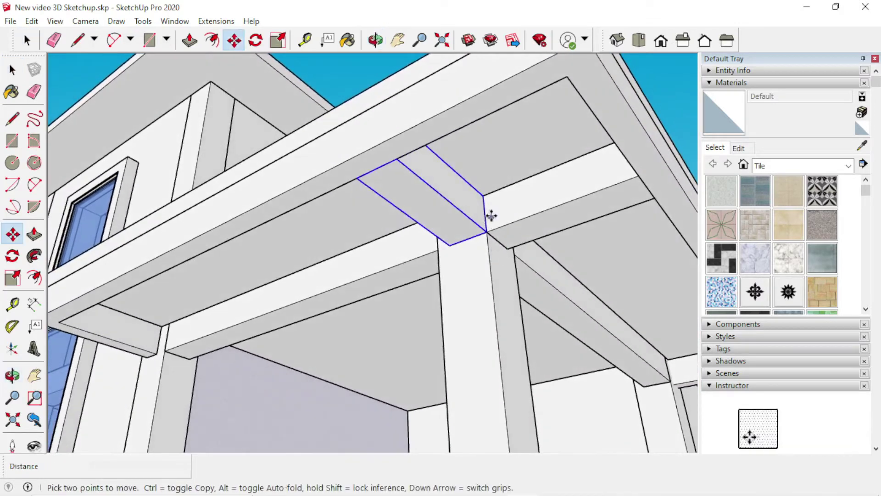
{"action": "scroll", "coordinate": [187, 307], "scroll_direction": "up", "scroll_amount": 3}
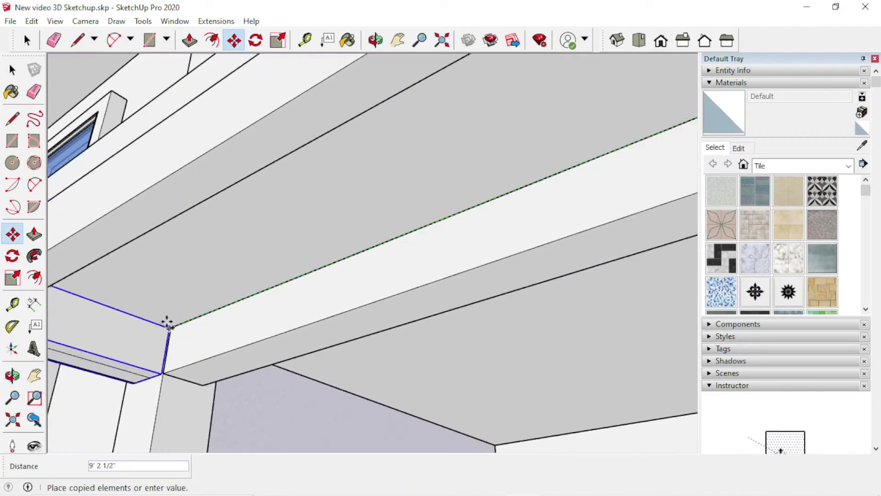
{"action": "scroll", "coordinate": [172, 326], "scroll_direction": "down", "scroll_amount": 3}
{"action": "mouse_move", "coordinate": [172, 327]}
{"action": "middle_mouse_down"}
{"action": "mouse_move", "coordinate": [291, 328]}
{"action": "mouse_move", "coordinate": [421, 264]}
{"action": "mouse_move", "coordinate": [253, 330]}
{"action": "mouse_move", "coordinate": [191, 368]}
{"action": "mouse_move", "coordinate": [112, 305]}
{"action": "middle_mouse_up"}
{"action": "scroll", "coordinate": [112, 305], "scroll_direction": "down", "scroll_amount": 3}
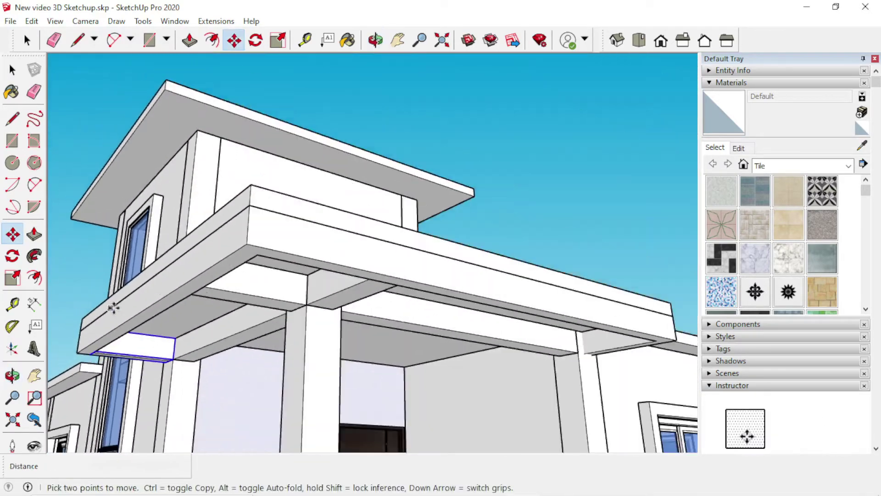
{"action": "mouse_move", "coordinate": [341, 323]}
{"action": "middle_mouse_down"}
{"action": "mouse_move", "coordinate": [327, 228]}
{"action": "mouse_move", "coordinate": [165, 256]}
{"action": "mouse_move", "coordinate": [188, 376]}
{"action": "middle_mouse_up"}
{"action": "scroll", "coordinate": [277, 244], "scroll_direction": "up", "scroll_amount": 3}
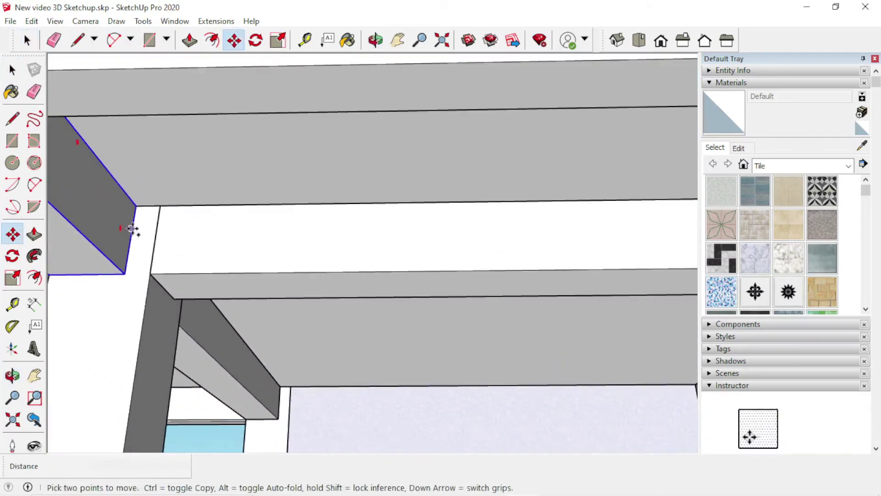
- Copy the junction block from its corner to the first porch beam end
{"action": "key", "text": "ctrl"}
{"action": "left_click", "coordinate": [136, 206]}
{"action": "mouse_move", "coordinate": [136, 205]}
{"action": "middle_mouse_down"}
{"action": "mouse_move", "coordinate": [305, 255]}
{"action": "mouse_move", "coordinate": [138, 296]}
{"action": "mouse_move", "coordinate": [234, 293]}
{"action": "mouse_move", "coordinate": [338, 258]}
{"action": "mouse_move", "coordinate": [434, 249]}
{"action": "mouse_move", "coordinate": [333, 283]}
{"action": "mouse_move", "coordinate": [348, 265]}
{"action": "middle_mouse_up"}
{"action": "left_click", "coordinate": [219, 283]}
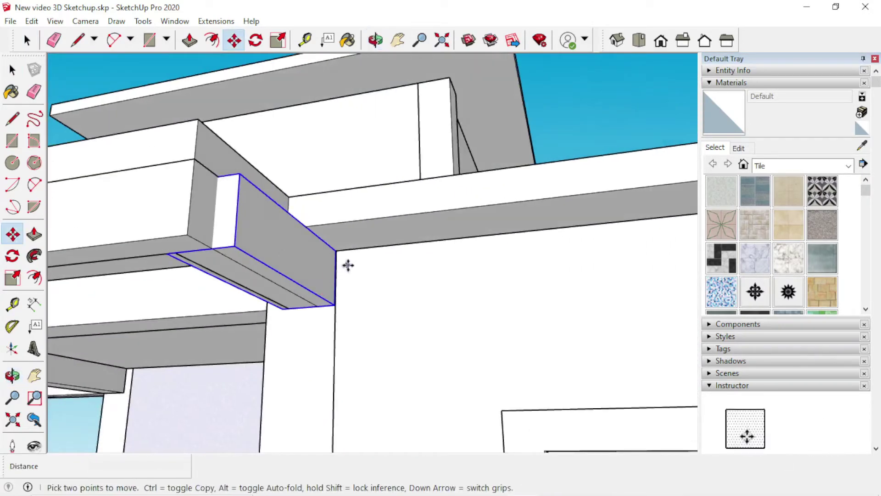
- Place a second copy of the junction block at the other beam corner
{"action": "mouse_move", "coordinate": [462, 232]}
{"action": "middle_mouse_down"}
{"action": "mouse_move", "coordinate": [373, 260]}
{"action": "mouse_move", "coordinate": [434, 338]}
{"action": "mouse_move", "coordinate": [584, 250]}
{"action": "mouse_move", "coordinate": [602, 280]}
{"action": "middle_mouse_up"}
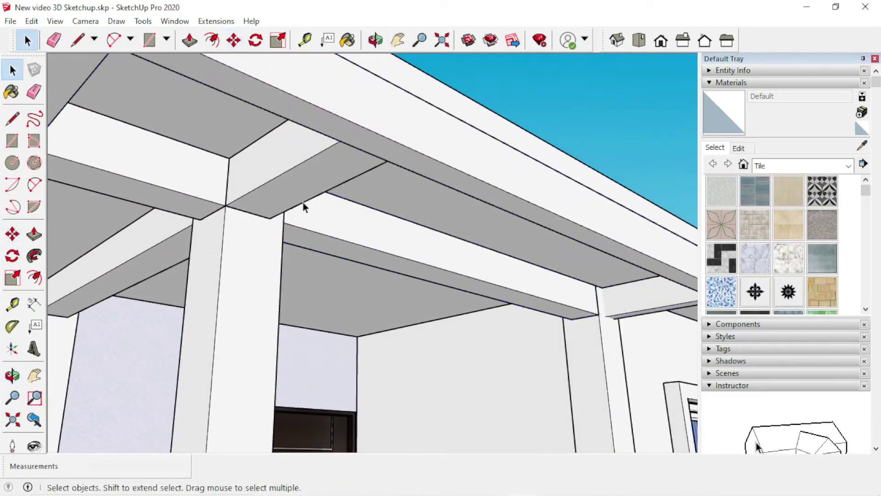
{"action": "scroll", "coordinate": [242, 192], "scroll_direction": "up", "scroll_amount": 2}
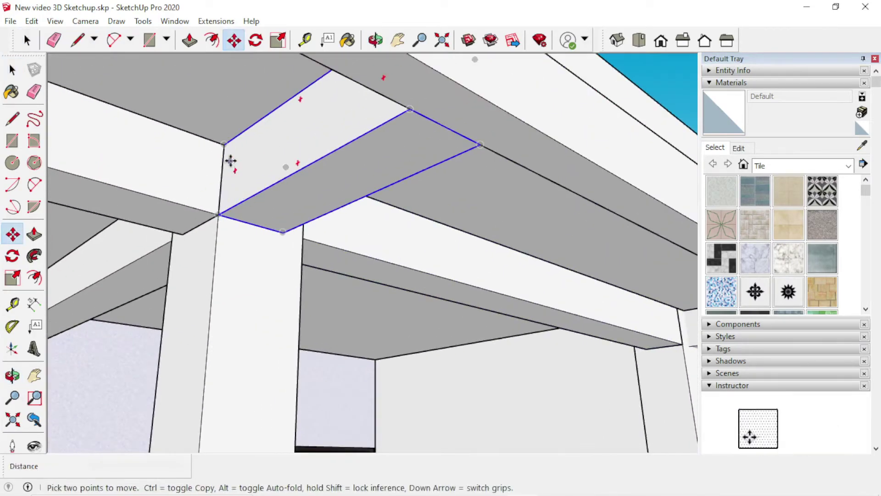
{"action": "key", "text": "ctrl"}
{"action": "left_click", "coordinate": [224, 146]}
{"action": "scroll", "coordinate": [389, 243], "scroll_direction": "down", "scroll_amount": 3}
{"action": "scroll", "coordinate": [642, 300], "scroll_direction": "up", "scroll_amount": 4}
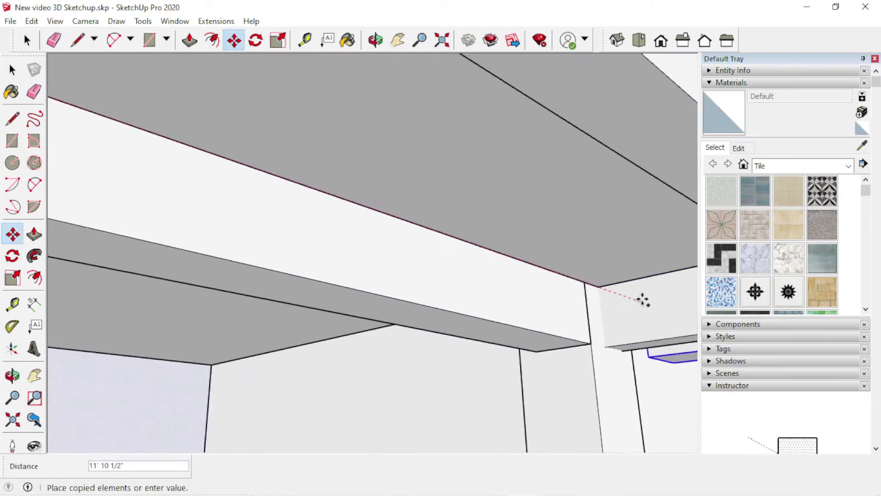
{"action": "left_click", "coordinate": [587, 280]}
{"action": "scroll", "coordinate": [589, 279], "scroll_direction": "up", "scroll_amount": 2}
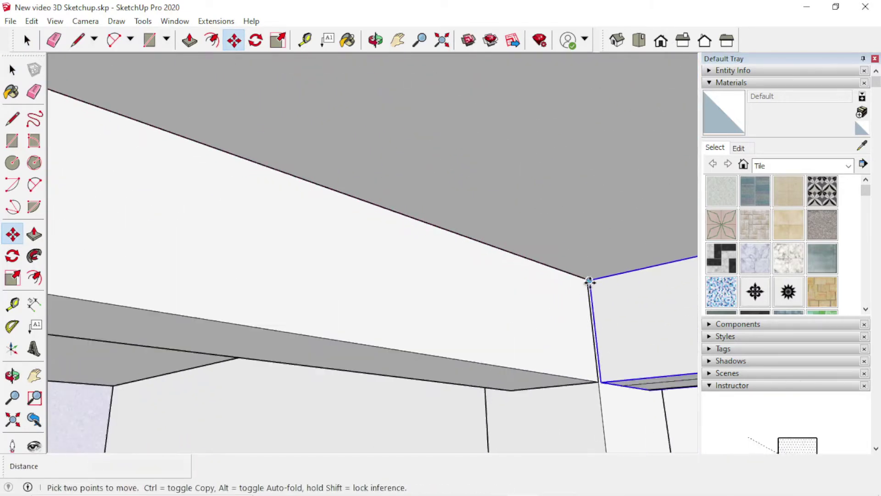
{"action": "scroll", "coordinate": [590, 279], "scroll_direction": "up", "scroll_amount": 2}
{"action": "key", "text": "space"}
- Inspect the newly placed block, deselect it, and select the beam's end face
{"action": "scroll", "coordinate": [477, 285], "scroll_direction": "down", "scroll_amount": 3}
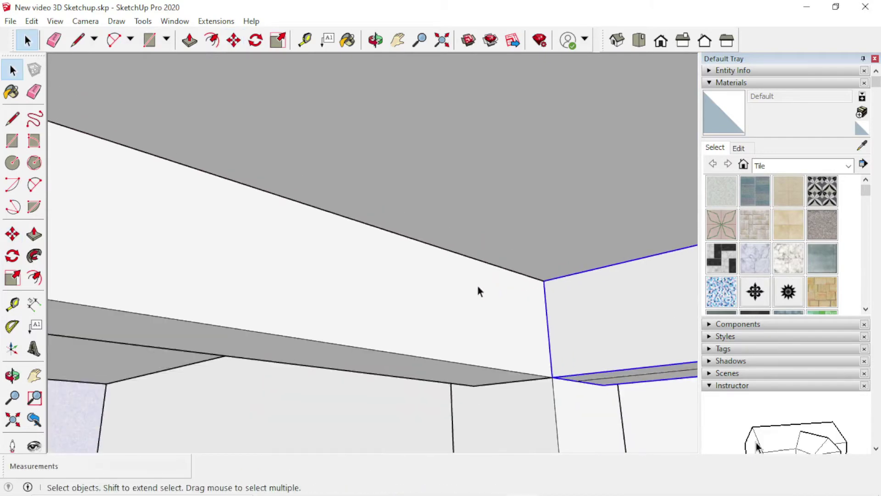
{"action": "scroll", "coordinate": [455, 257], "scroll_direction": "down", "scroll_amount": 2}
{"action": "mouse_move", "coordinate": [454, 256]}
{"action": "middle_mouse_down"}
{"action": "mouse_move", "coordinate": [472, 299]}
{"action": "mouse_move", "coordinate": [323, 304]}
{"action": "middle_mouse_up"}
{"action": "scroll", "coordinate": [316, 306], "scroll_direction": "up", "scroll_amount": 3}
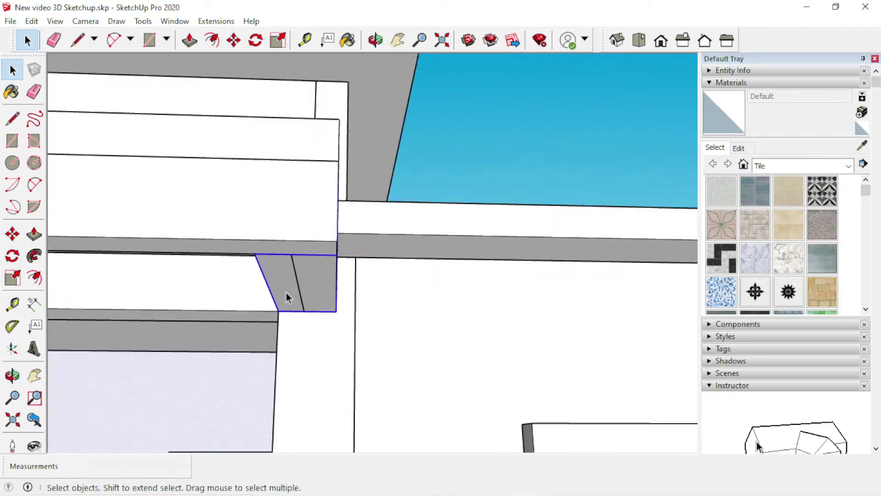
{"action": "scroll", "coordinate": [286, 293], "scroll_direction": "up", "scroll_amount": 3}
{"action": "mouse_move", "coordinate": [309, 259]}
{"action": "middle_mouse_down"}
{"action": "mouse_move", "coordinate": [321, 258]}
{"action": "mouse_move", "coordinate": [361, 172]}
{"action": "middle_mouse_up"}
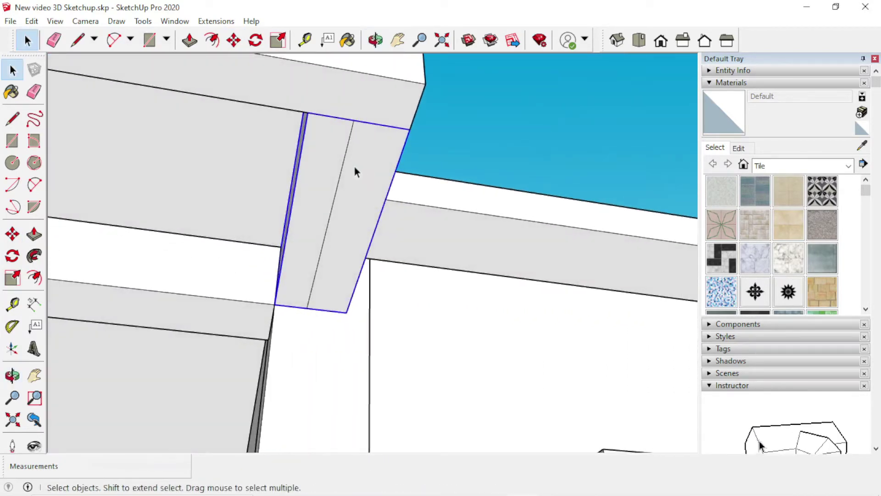
{"action": "scroll", "coordinate": [354, 167], "scroll_direction": "down", "scroll_amount": 3}
{"action": "left_click", "coordinate": [515, 131]}
{"action": "scroll", "coordinate": [373, 153], "scroll_direction": "up", "scroll_amount": 3}
{"action": "mouse_move", "coordinate": [374, 209]}
{"action": "middle_mouse_down"}
{"action": "mouse_move", "coordinate": [339, 236]}
{"action": "mouse_move", "coordinate": [327, 230]}
{"action": "mouse_move", "coordinate": [356, 244]}
{"action": "mouse_move", "coordinate": [317, 258]}
{"action": "mouse_move", "coordinate": [324, 222]}
{"action": "mouse_move", "coordinate": [377, 191]}
{"action": "mouse_move", "coordinate": [346, 200]}
{"action": "mouse_move", "coordinate": [370, 200]}
{"action": "mouse_move", "coordinate": [351, 214]}
{"action": "mouse_move", "coordinate": [510, 230]}
{"action": "middle_mouse_up"}
{"action": "scroll", "coordinate": [276, 262], "scroll_direction": "up", "scroll_amount": 2}
{"action": "scroll", "coordinate": [281, 255], "scroll_direction": "up", "scroll_amount": 2}
{"action": "left_click", "coordinate": [345, 200]}
- Push/Pull the first porch beam's end face out 4" inside its group
{"action": "double_click", "coordinate": [458, 203]}
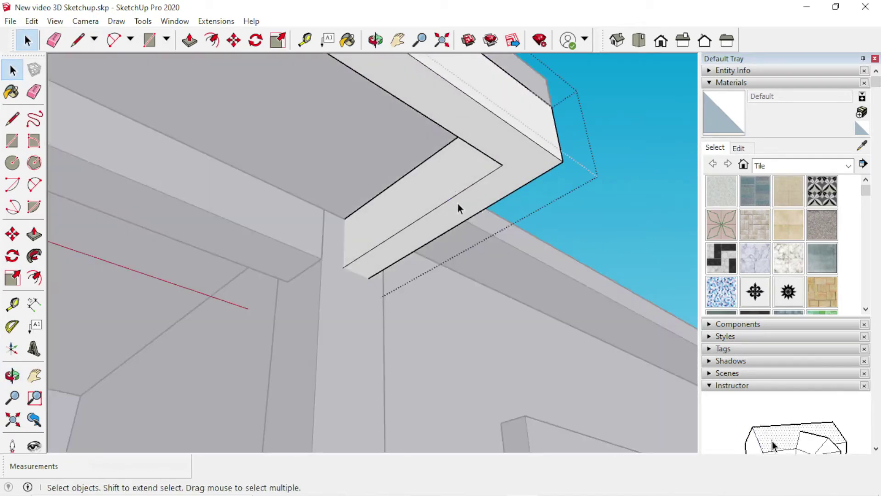
{"action": "key", "text": "p"}
{"action": "left_click_drag", "start_coordinate": [453, 193], "coordinate": [352, 256]}
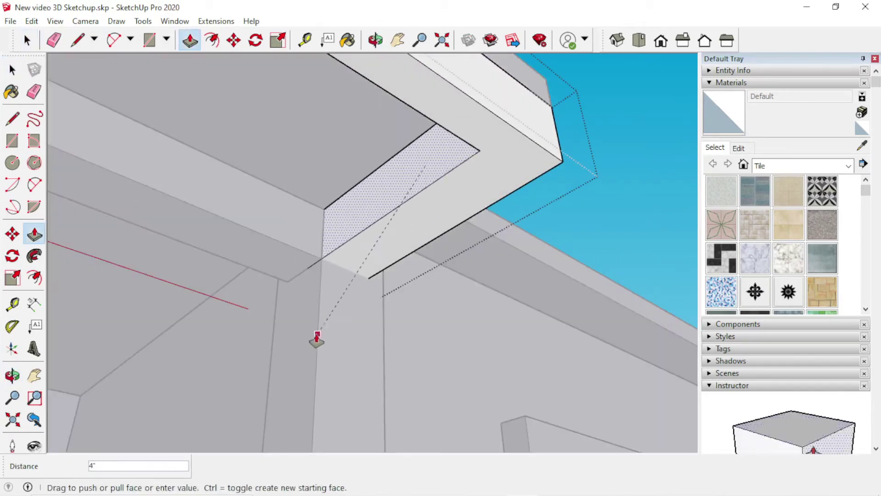
{"action": "left_click", "coordinate": [368, 284]}
{"action": "key", "text": "space"}
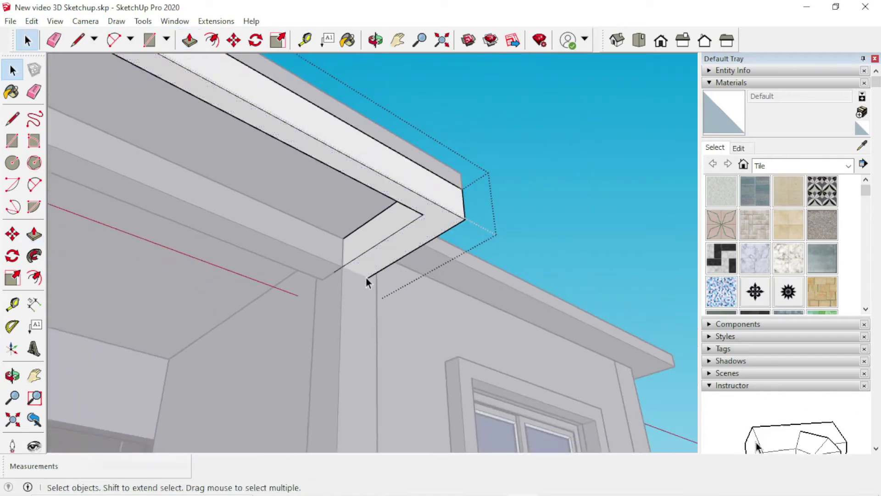
{"action": "mouse_move", "coordinate": [368, 280]}
{"action": "middle_mouse_down"}
{"action": "mouse_move", "coordinate": [419, 236]}
{"action": "mouse_move", "coordinate": [360, 262]}
{"action": "mouse_move", "coordinate": [380, 253]}
{"action": "mouse_move", "coordinate": [230, 236]}
{"action": "mouse_move", "coordinate": [242, 239]}
{"action": "mouse_move", "coordinate": [290, 190]}
{"action": "mouse_move", "coordinate": [311, 207]}
{"action": "mouse_move", "coordinate": [488, 230]}
{"action": "middle_mouse_up"}
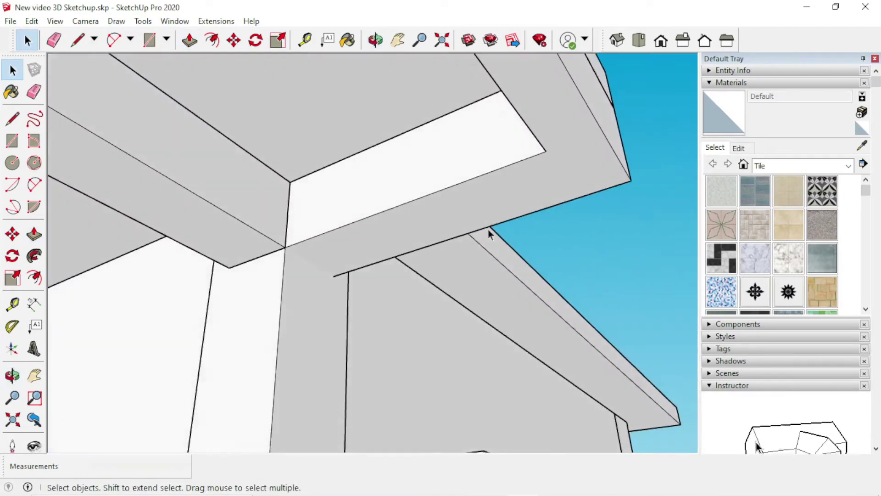
{"action": "scroll", "coordinate": [510, 214], "scroll_direction": "down", "scroll_amount": 3}
{"action": "scroll", "coordinate": [522, 213], "scroll_direction": "down", "scroll_amount": 3}
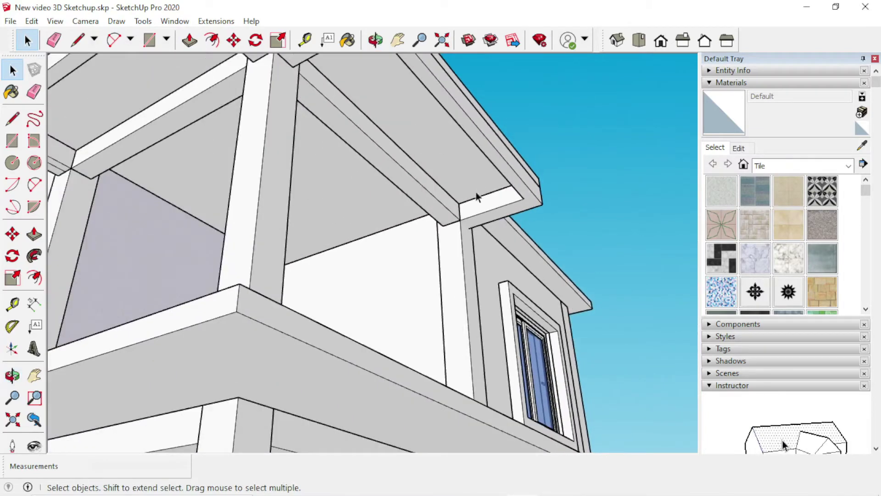
{"action": "mouse_move", "coordinate": [478, 196]}
{"action": "middle_mouse_down"}
{"action": "mouse_move", "coordinate": [539, 258]}
{"action": "mouse_move", "coordinate": [602, 201]}
{"action": "middle_mouse_up"}
{"action": "scroll", "coordinate": [603, 200], "scroll_direction": "down", "scroll_amount": 5}
{"action": "scroll", "coordinate": [571, 239], "scroll_direction": "up", "scroll_amount": 5}
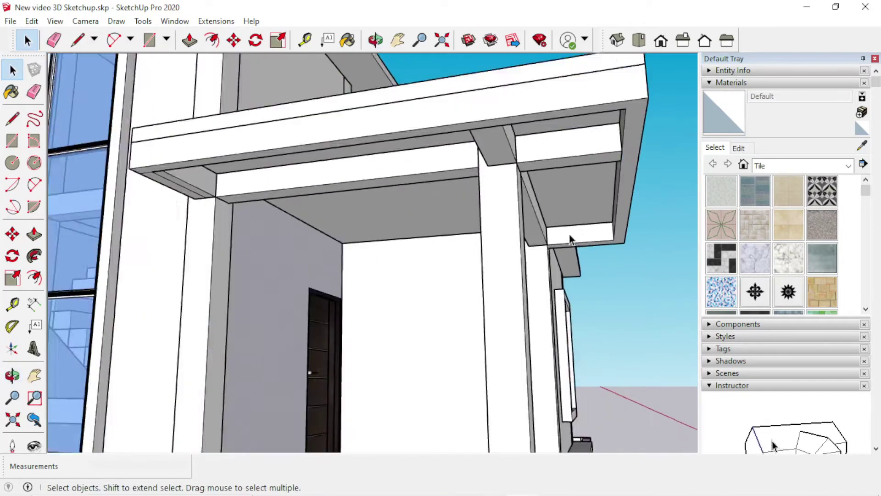
{"action": "scroll", "coordinate": [590, 244], "scroll_direction": "up", "scroll_amount": 3}
{"action": "middle_click_drag", "start_coordinate": [590, 244], "coordinate": [502, 206]}
- Extend the eave beam's soffit face 4" to meet the slab edge
{"action": "key", "text": "space"}
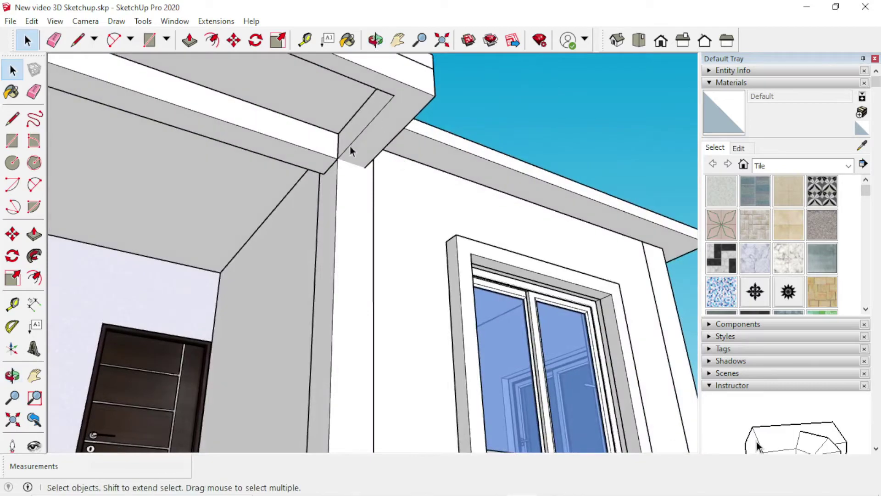
{"action": "scroll", "coordinate": [420, 130], "scroll_direction": "down", "scroll_amount": 5}
{"action": "scroll", "coordinate": [104, 164], "scroll_direction": "up", "scroll_amount": 3}
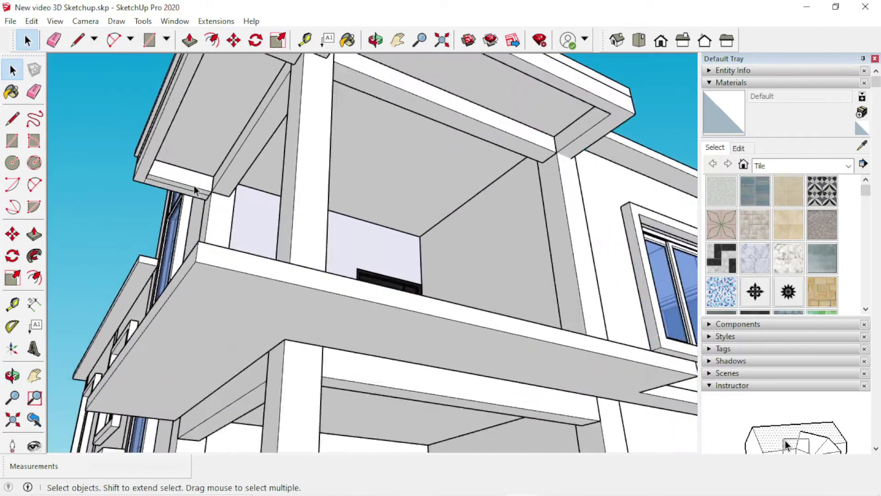
{"action": "scroll", "coordinate": [131, 179], "scroll_direction": "up", "scroll_amount": 3}
{"action": "scroll", "coordinate": [131, 182], "scroll_direction": "up", "scroll_amount": 2}
{"action": "left_click", "coordinate": [237, 171]}
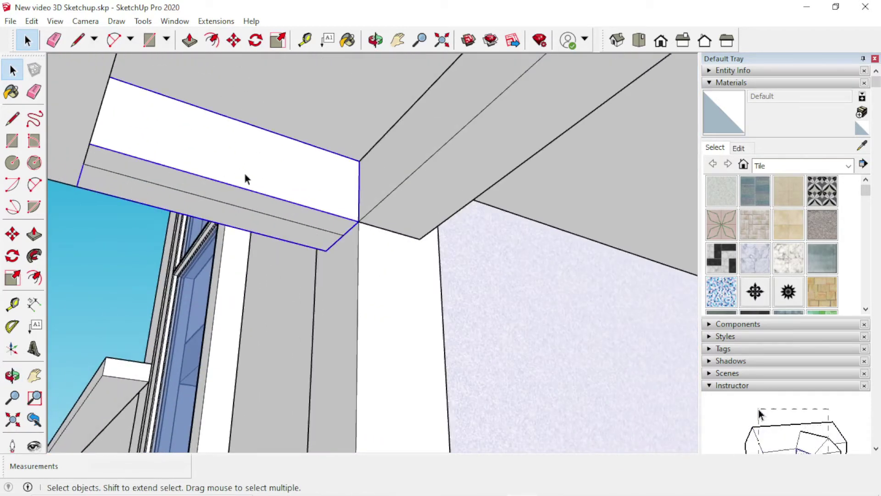
{"action": "double_click", "coordinate": [217, 192]}
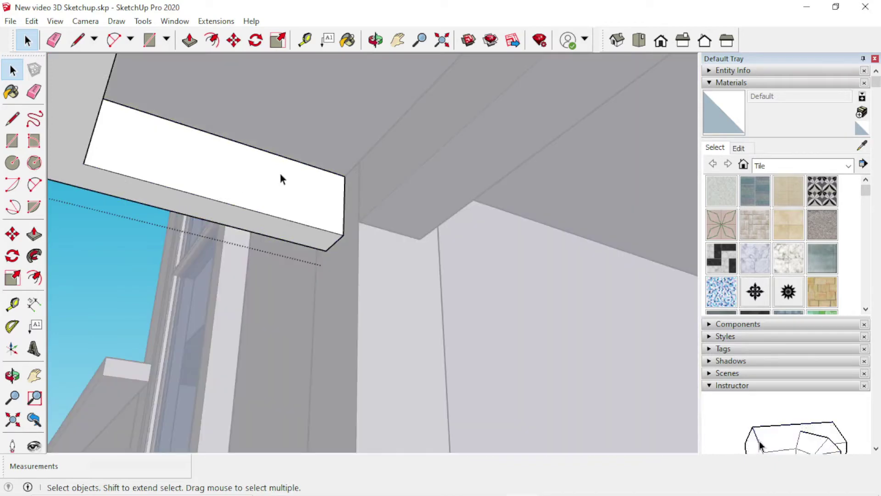
{"action": "key", "text": "p"}
{"action": "left_click", "coordinate": [236, 177]}
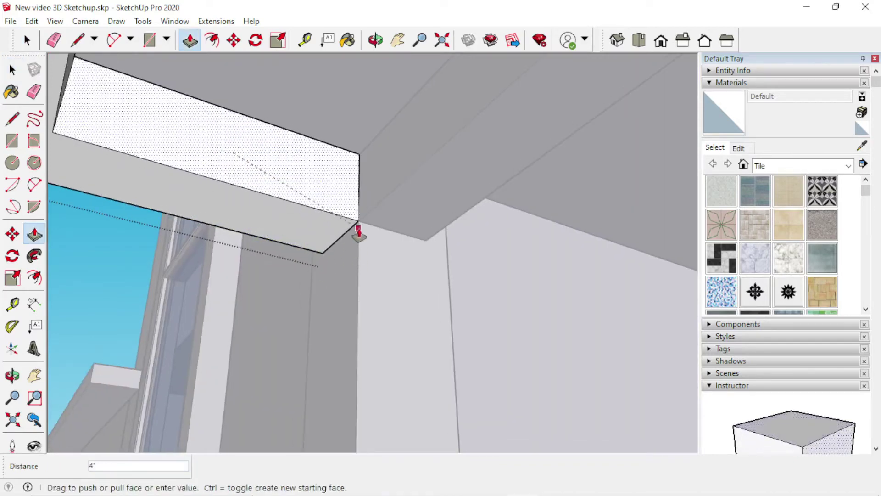
{"action": "left_click", "coordinate": [358, 228]}
{"action": "key", "text": "space"}
{"action": "mouse_move", "coordinate": [370, 246]}
{"action": "middle_mouse_down"}
{"action": "mouse_move", "coordinate": [343, 274]}
{"action": "mouse_move", "coordinate": [612, 264]}
{"action": "mouse_move", "coordinate": [486, 257]}
{"action": "mouse_move", "coordinate": [498, 230]}
{"action": "middle_mouse_up"}
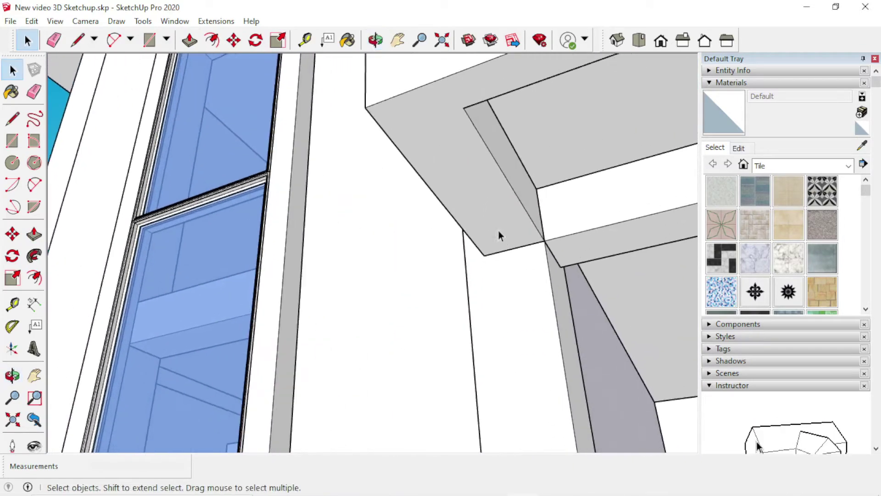
{"action": "scroll", "coordinate": [431, 107], "scroll_direction": "down", "scroll_amount": 3}
{"action": "scroll", "coordinate": [328, 134], "scroll_direction": "down", "scroll_amount": 3}
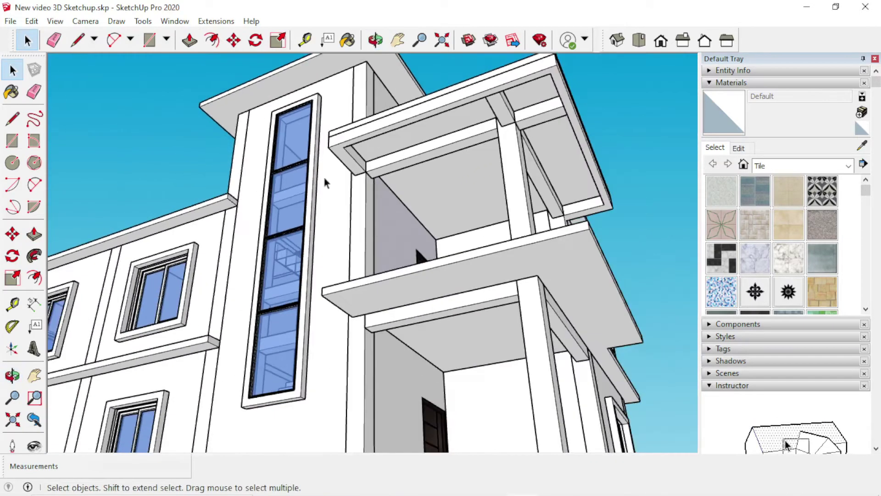
{"action": "scroll", "coordinate": [324, 177], "scroll_direction": "up", "scroll_amount": 3}
{"action": "scroll", "coordinate": [404, 115], "scroll_direction": "up", "scroll_amount": 3}
{"action": "scroll", "coordinate": [383, 118], "scroll_direction": "up", "scroll_amount": 2}
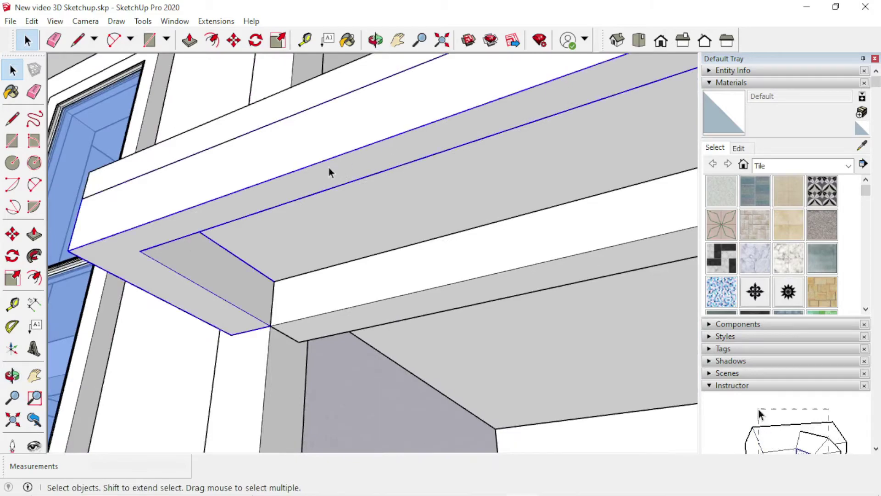
{"action": "scroll", "coordinate": [332, 235], "scroll_direction": "down", "scroll_amount": 2}
{"action": "scroll", "coordinate": [320, 239], "scroll_direction": "down", "scroll_amount": 3}
{"action": "left_click", "coordinate": [603, 137]}
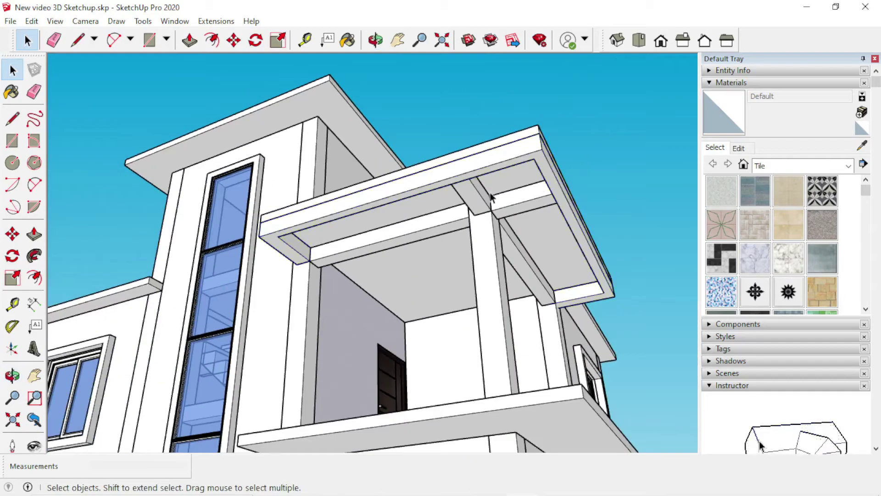
{"action": "scroll", "coordinate": [493, 198], "scroll_direction": "up", "scroll_amount": 3}
{"action": "mouse_move", "coordinate": [472, 222]}
{"action": "middle_mouse_down"}
{"action": "mouse_move", "coordinate": [654, 145]}
{"action": "mouse_move", "coordinate": [612, 230]}
{"action": "mouse_move", "coordinate": [403, 179]}
{"action": "mouse_move", "coordinate": [407, 207]}
{"action": "mouse_move", "coordinate": [400, 143]}
{"action": "middle_mouse_up"}
{"action": "scroll", "coordinate": [404, 179], "scroll_direction": "down", "scroll_amount": 5}
{"action": "scroll", "coordinate": [419, 194], "scroll_direction": "up", "scroll_amount": 4}
{"action": "scroll", "coordinate": [418, 193], "scroll_direction": "down", "scroll_amount": 5}
{"action": "scroll", "coordinate": [406, 212], "scroll_direction": "up", "scroll_amount": 4}
{"action": "scroll", "coordinate": [405, 218], "scroll_direction": "up", "scroll_amount": 2}
{"action": "left_click", "coordinate": [405, 218]}
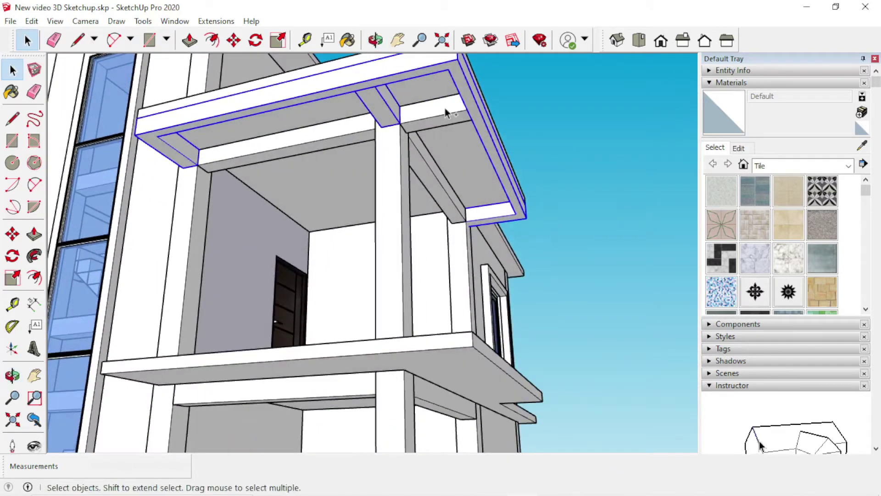
{"action": "mouse_move", "coordinate": [471, 174]}
{"action": "middle_mouse_down"}
{"action": "mouse_move", "coordinate": [453, 196]}
{"action": "mouse_move", "coordinate": [533, 199]}
{"action": "mouse_move", "coordinate": [557, 231]}
{"action": "mouse_move", "coordinate": [551, 191]}
{"action": "mouse_move", "coordinate": [551, 232]}
{"action": "mouse_move", "coordinate": [535, 237]}
{"action": "middle_mouse_up"}
- Copy the canopy slab straight down from its corner to form the lower porch slab
{"action": "scroll", "coordinate": [295, 224], "scroll_direction": "up", "scroll_amount": 2}
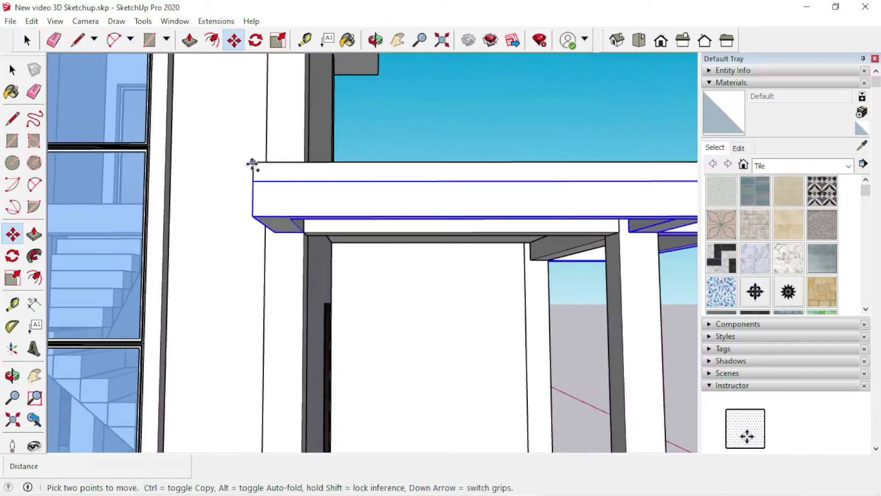
{"action": "left_click", "coordinate": [253, 163], "text": "ctrl"}
{"action": "scroll", "coordinate": [284, 165], "scroll_direction": "down", "scroll_amount": 3}
{"action": "scroll", "coordinate": [305, 245], "scroll_direction": "down", "scroll_amount": 2}
{"action": "scroll", "coordinate": [287, 332], "scroll_direction": "up", "scroll_amount": 2}
{"action": "scroll", "coordinate": [286, 332], "scroll_direction": "up", "scroll_amount": 2}
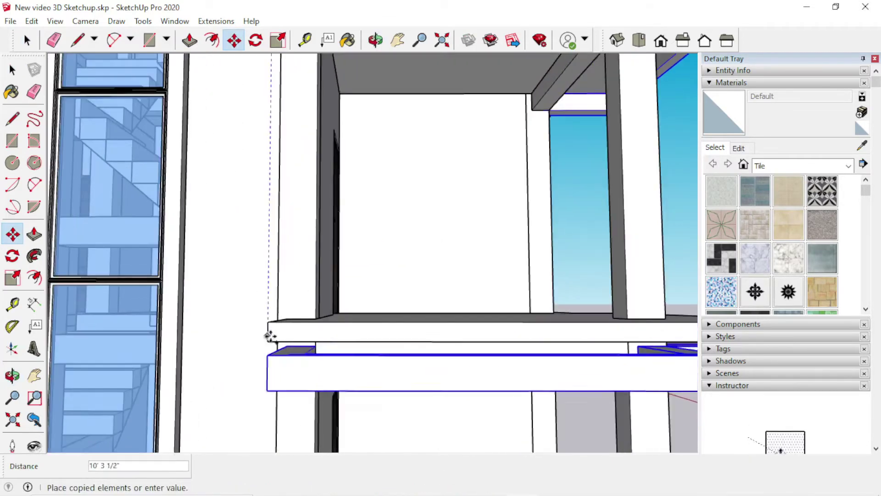
{"action": "left_click", "coordinate": [268, 325]}
{"action": "scroll", "coordinate": [301, 314], "scroll_direction": "down", "scroll_amount": 2}
{"action": "key", "text": "space"}
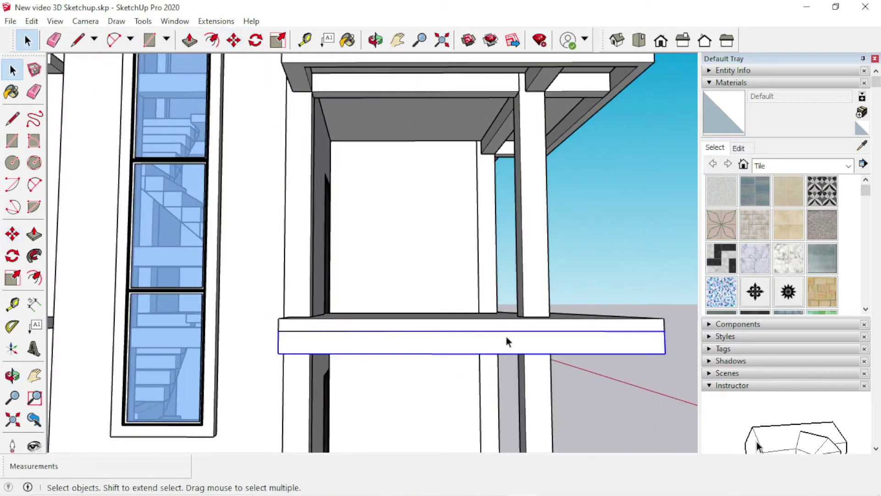
- Orbit out to a wide view of the house and return to AutoCAD
{"action": "mouse_move", "coordinate": [623, 264]}
{"action": "middle_mouse_down"}
{"action": "mouse_move", "coordinate": [441, 155]}
{"action": "mouse_move", "coordinate": [455, 233]}
{"action": "mouse_move", "coordinate": [445, 188]}
{"action": "mouse_move", "coordinate": [429, 315]}
{"action": "mouse_move", "coordinate": [466, 295]}
{"action": "mouse_move", "coordinate": [408, 313]}
{"action": "middle_mouse_up"}
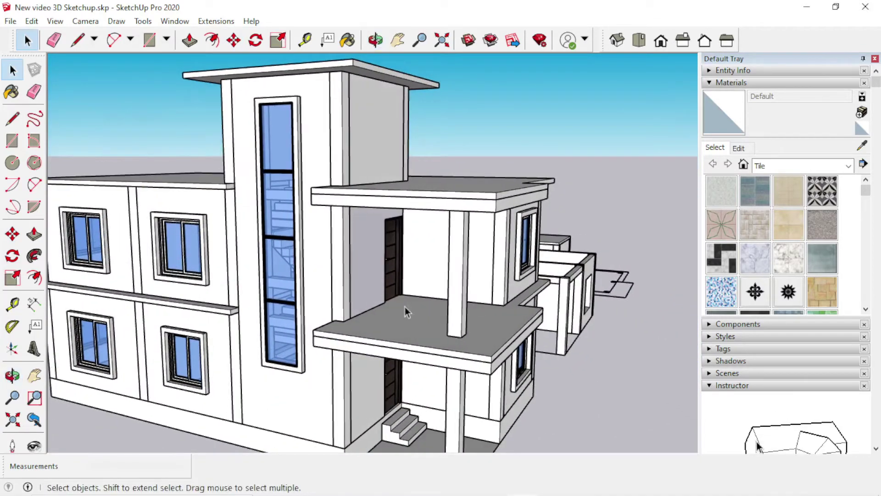
{"action": "scroll", "coordinate": [466, 447], "scroll_direction": "down", "scroll_amount": 3}
{"action": "middle_click_drag", "start_coordinate": [466, 447], "coordinate": [395, 282]}
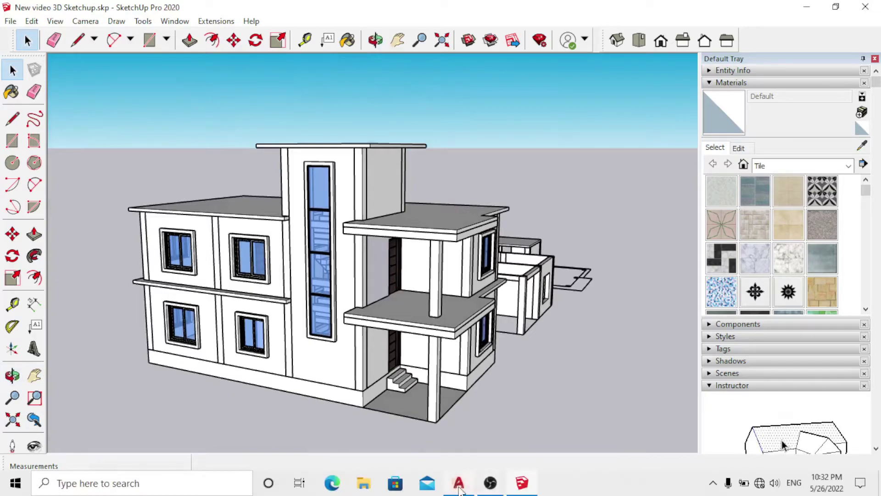
{"action": "left_click", "coordinate": [459, 483]}
- Zoom and pan to the left side elevation's hatched balcony slab
{"action": "scroll", "coordinate": [367, 312], "scroll_direction": "down", "scroll_amount": 5}
{"action": "scroll", "coordinate": [360, 305], "scroll_direction": "up", "scroll_amount": 5}
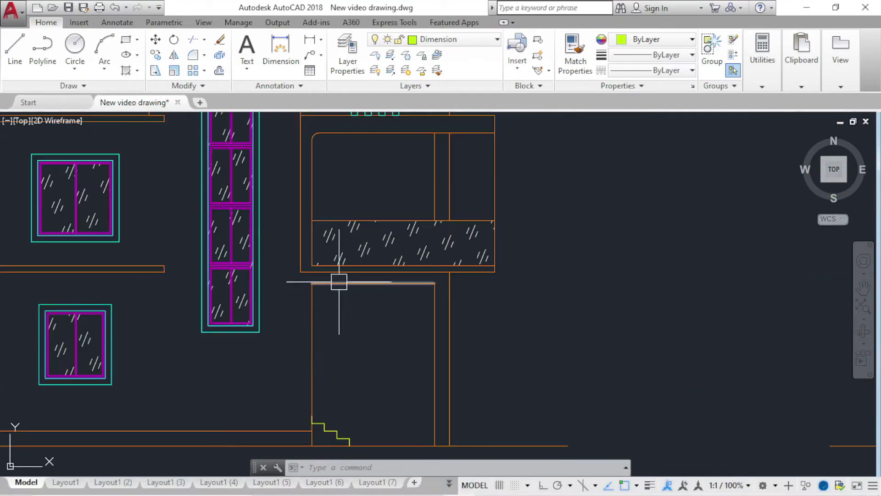
{"action": "scroll", "coordinate": [321, 294], "scroll_direction": "down", "scroll_amount": 1}
{"action": "scroll", "coordinate": [452, 260], "scroll_direction": "up", "scroll_amount": 5}
{"action": "scroll", "coordinate": [426, 285], "scroll_direction": "down", "scroll_amount": 7}
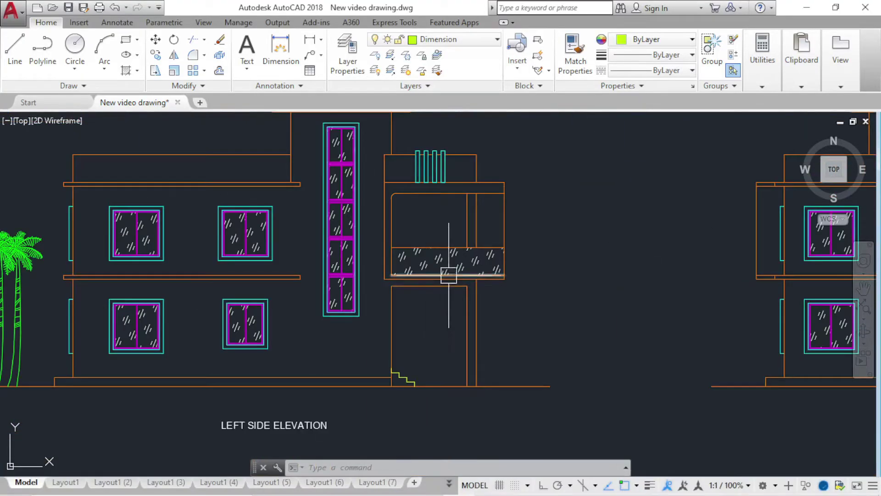
{"action": "scroll", "coordinate": [406, 308], "scroll_direction": "down", "scroll_amount": 7}
{"action": "scroll", "coordinate": [443, 314], "scroll_direction": "up", "scroll_amount": 6}
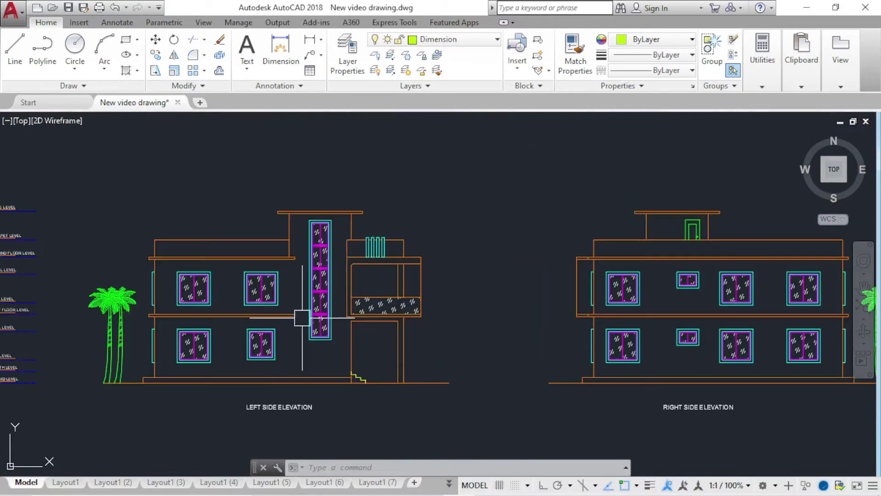
{"action": "scroll", "coordinate": [302, 317], "scroll_direction": "down", "scroll_amount": 6}
{"action": "scroll", "coordinate": [388, 283], "scroll_direction": "up", "scroll_amount": 6}
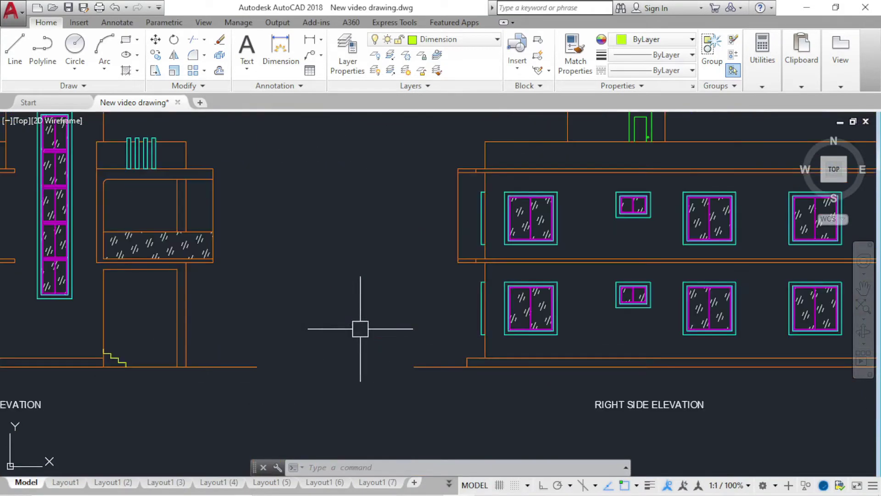
{"action": "middle_click_drag", "start_coordinate": [199, 274], "coordinate": [306, 273]}
{"action": "scroll", "coordinate": [191, 266], "scroll_direction": "up", "scroll_amount": 3}
{"action": "scroll", "coordinate": [179, 266], "scroll_direction": "up", "scroll_amount": 2}
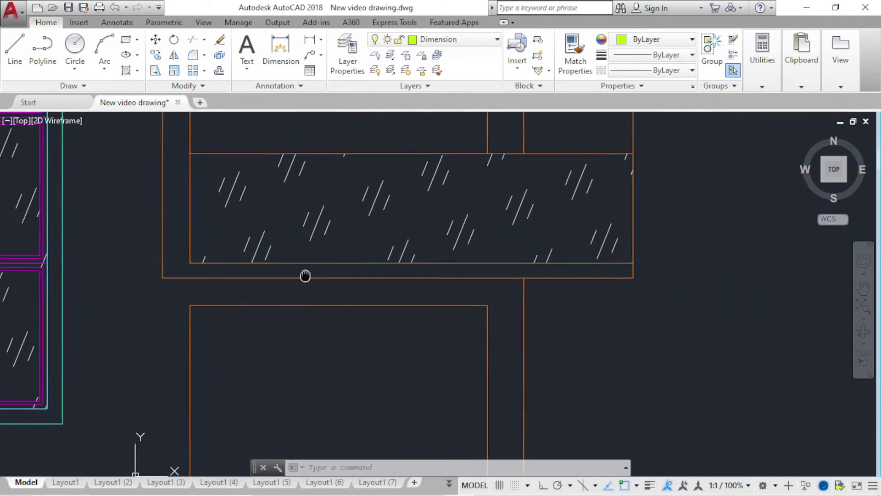
{"action": "middle_click_drag", "start_coordinate": [472, 295], "coordinate": [430, 335]}
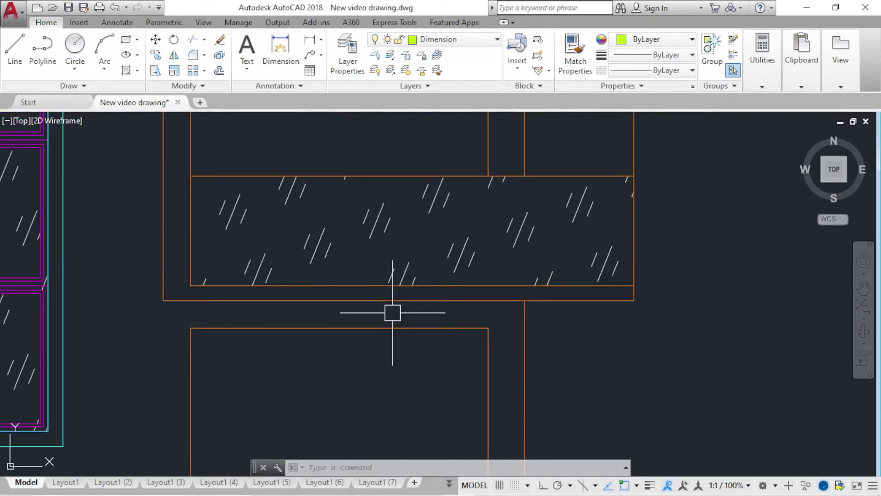
- Offset the balcony's bottom line by 9, then delete the offset copy
{"action": "type", "text": "o"}
{"action": "key", "text": "Return"}
{"action": "type", "text": "9"}
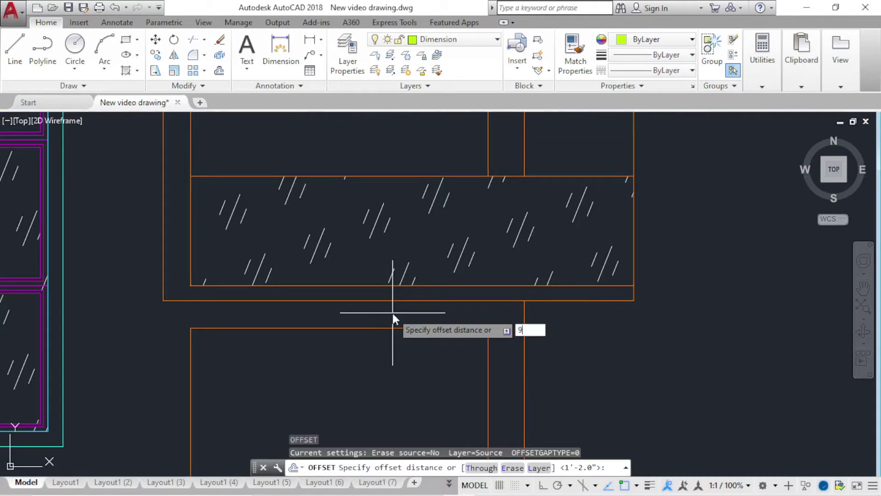
{"action": "key", "text": "Return"}
{"action": "left_click", "coordinate": [409, 303]}
{"action": "left_click", "coordinate": [414, 334]}
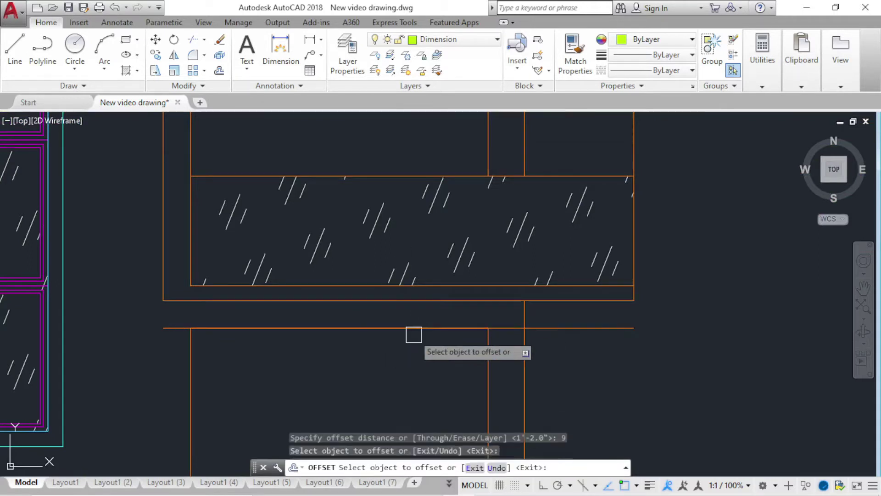
{"action": "key", "text": "Return"}
{"action": "left_click", "coordinate": [409, 329]}
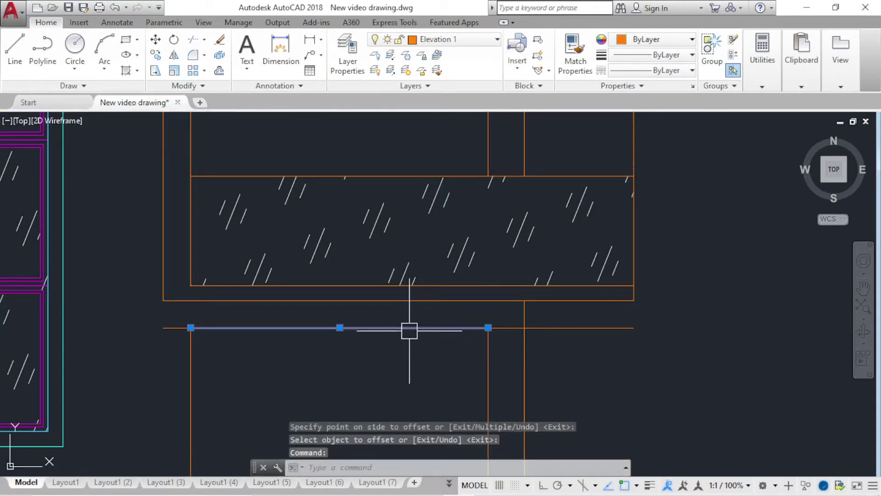
{"action": "key", "text": "Delete"}
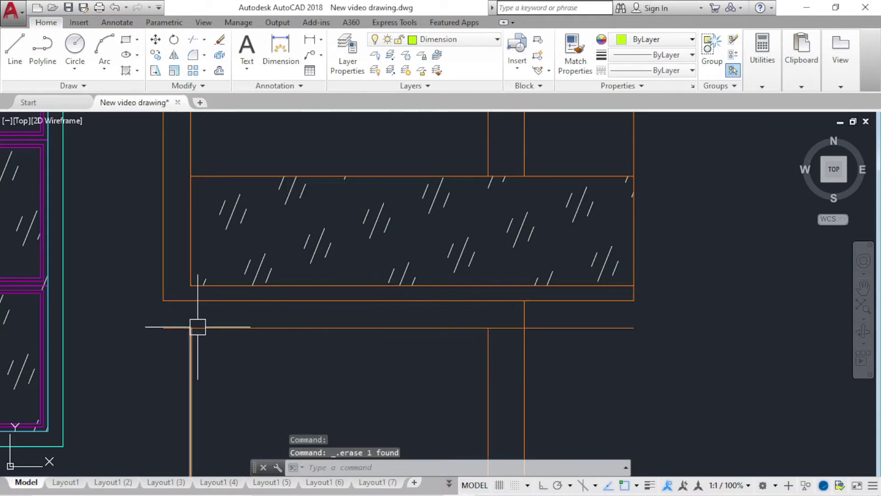
- Run TRIM on the slab lines and erase the extra horizontal line
{"action": "mouse_move", "coordinate": [198, 327]}
{"action": "type", "text": "tr"}
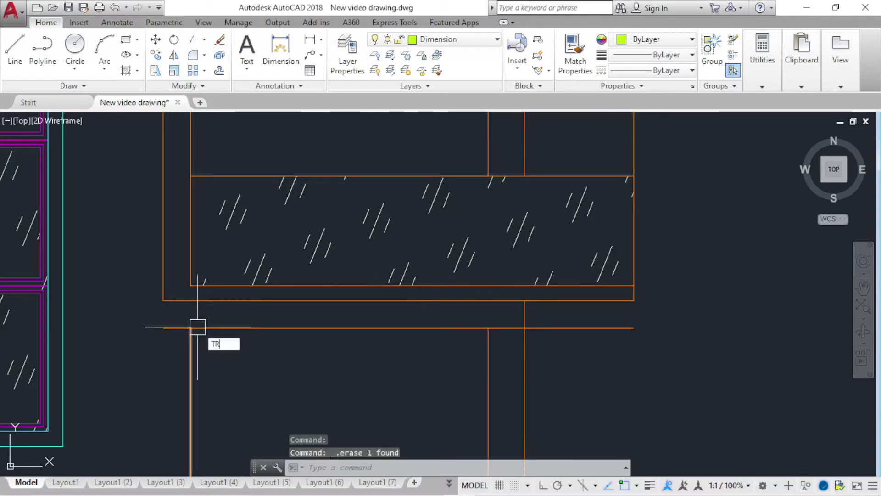
{"action": "key", "text": "Return"}
{"action": "key", "text": "Return"}
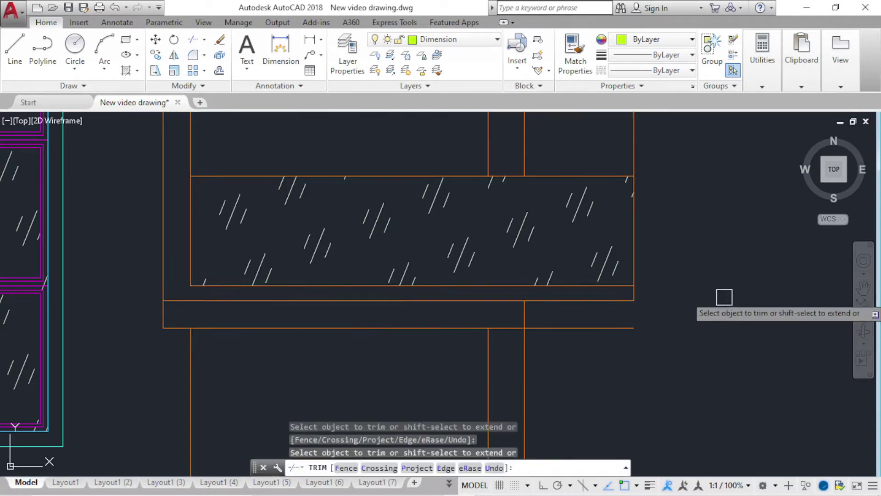
{"action": "scroll", "coordinate": [637, 290], "scroll_direction": "up", "scroll_amount": 5}
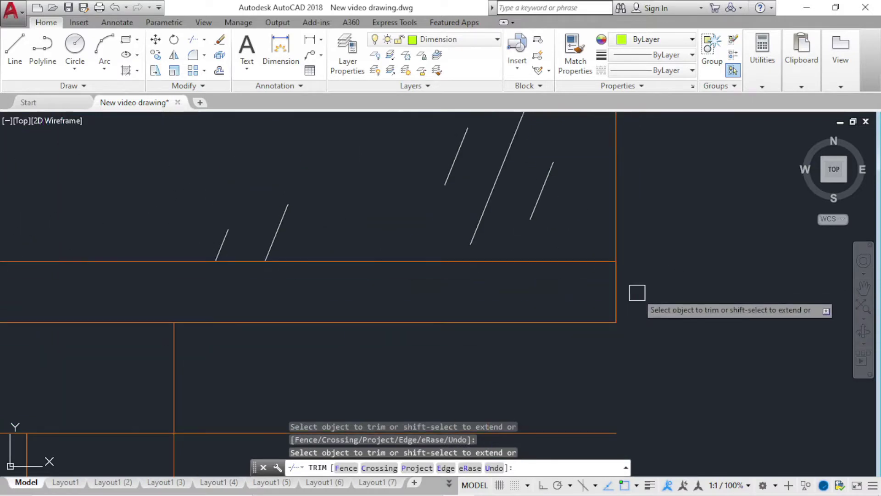
{"action": "scroll", "coordinate": [616, 293], "scroll_direction": "down", "scroll_amount": 5}
{"action": "key", "text": "Return"}
{"action": "scroll", "coordinate": [569, 298], "scroll_direction": "up", "scroll_amount": 5}
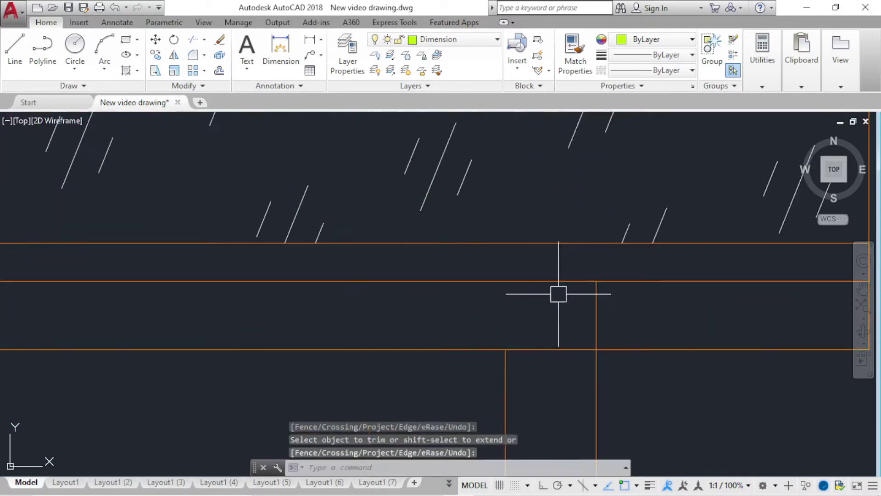
{"action": "left_click", "coordinate": [549, 287]}
{"action": "scroll", "coordinate": [528, 294], "scroll_direction": "down", "scroll_amount": 5}
{"action": "key", "text": "Delete"}
{"action": "scroll", "coordinate": [489, 300], "scroll_direction": "up", "scroll_amount": 5}
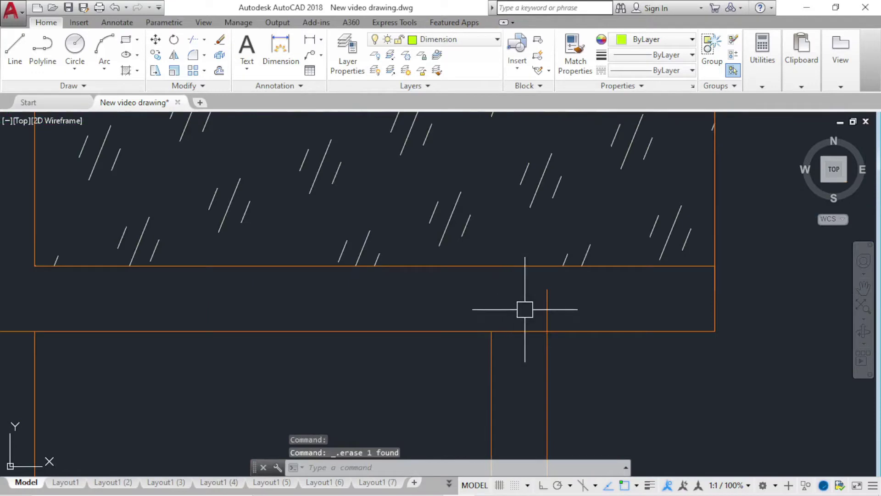
- Cancel a second trim and pan back across the balcony detail
{"action": "type", "text": "r"}
{"action": "key", "text": "Return"}
{"action": "key", "text": "Return"}
{"action": "scroll", "coordinate": [546, 322], "scroll_direction": "down", "scroll_amount": 5}
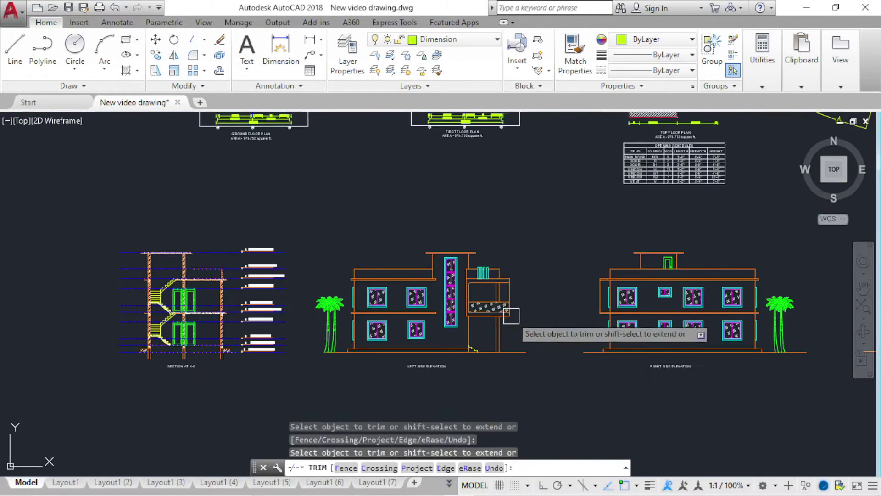
{"action": "key", "text": "Escape"}
{"action": "middle_click_drag", "start_coordinate": [602, 330], "coordinate": [575, 324]}
{"action": "scroll", "coordinate": [547, 266], "scroll_direction": "up", "scroll_amount": 5}
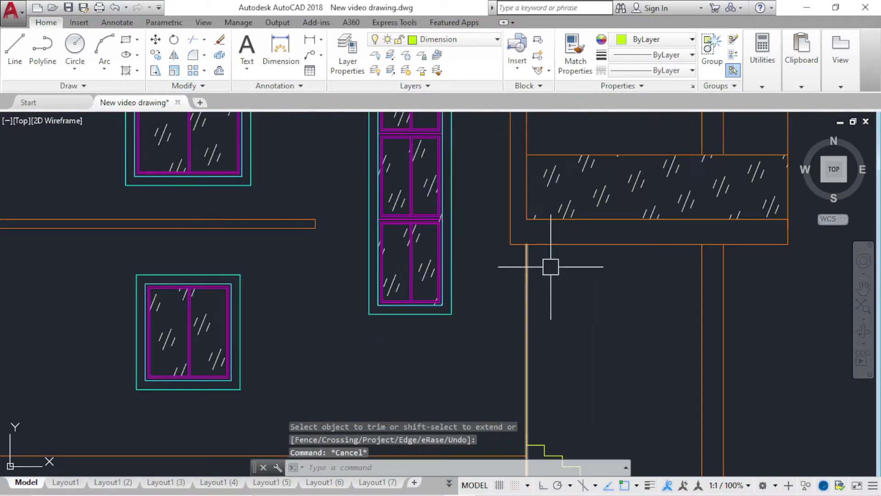
{"action": "mouse_move", "coordinate": [547, 266]}
{"action": "middle_mouse_down"}
{"action": "mouse_move", "coordinate": [411, 326]}
{"action": "mouse_move", "coordinate": [400, 320]}
{"action": "middle_mouse_up"}
{"action": "scroll", "coordinate": [466, 309], "scroll_direction": "down", "scroll_amount": 5}
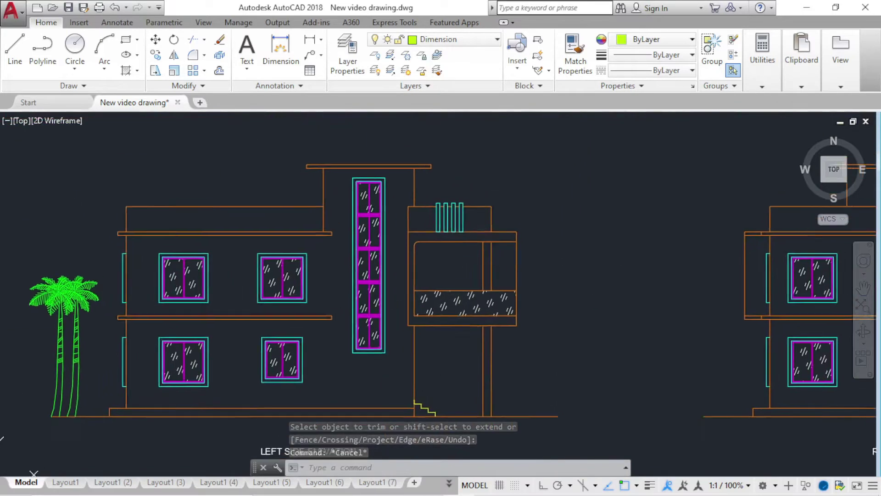
{"action": "scroll", "coordinate": [475, 245], "scroll_direction": "up", "scroll_amount": 5}
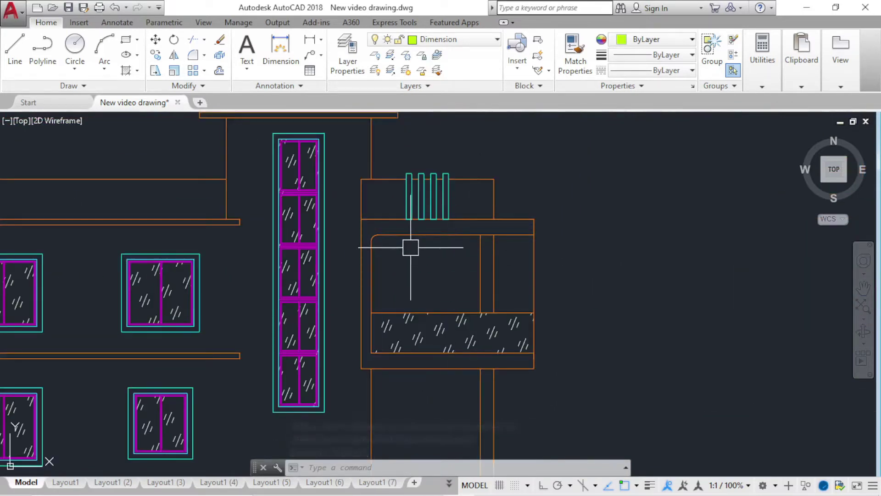
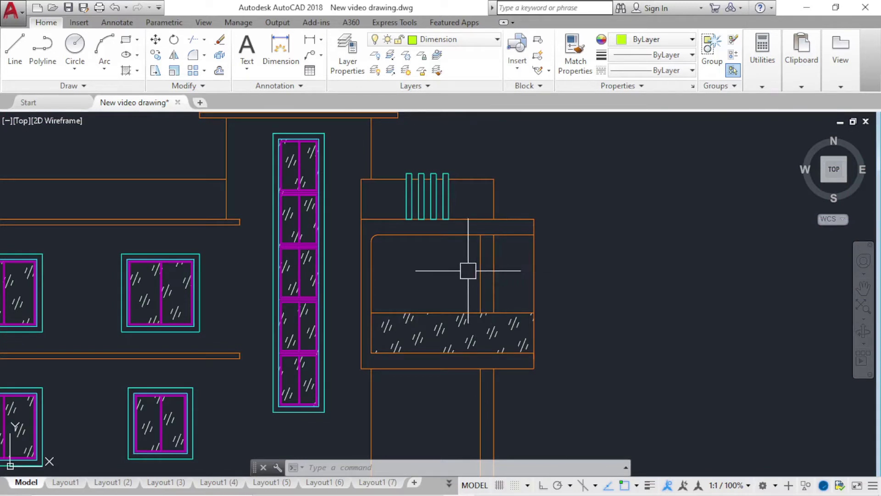
- Zoom and pan so the left end of the right side elevation's first-floor slab line fills the view
{"action": "scroll", "coordinate": [453, 271], "scroll_direction": "down", "scroll_amount": 3}
{"action": "scroll", "coordinate": [294, 281], "scroll_direction": "down", "scroll_amount": 2}
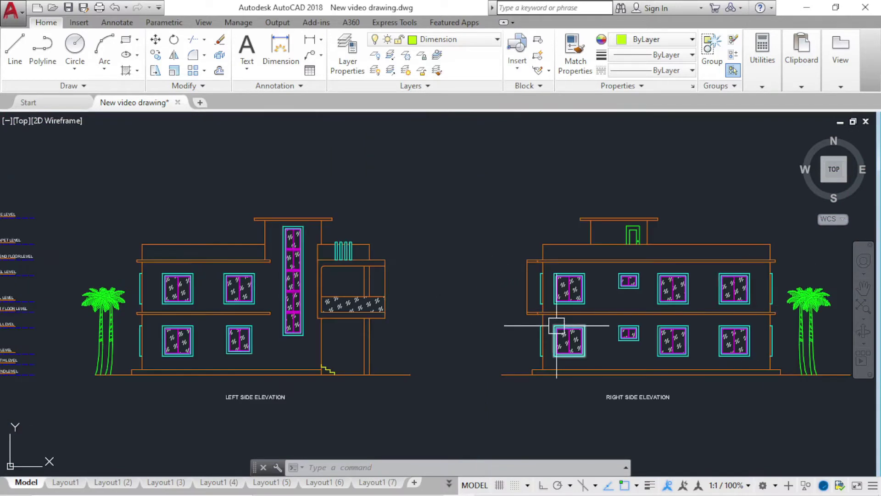
{"action": "scroll", "coordinate": [556, 325], "scroll_direction": "up", "scroll_amount": 3}
{"action": "scroll", "coordinate": [492, 305], "scroll_direction": "down", "scroll_amount": 5}
{"action": "scroll", "coordinate": [444, 323], "scroll_direction": "up", "scroll_amount": 3}
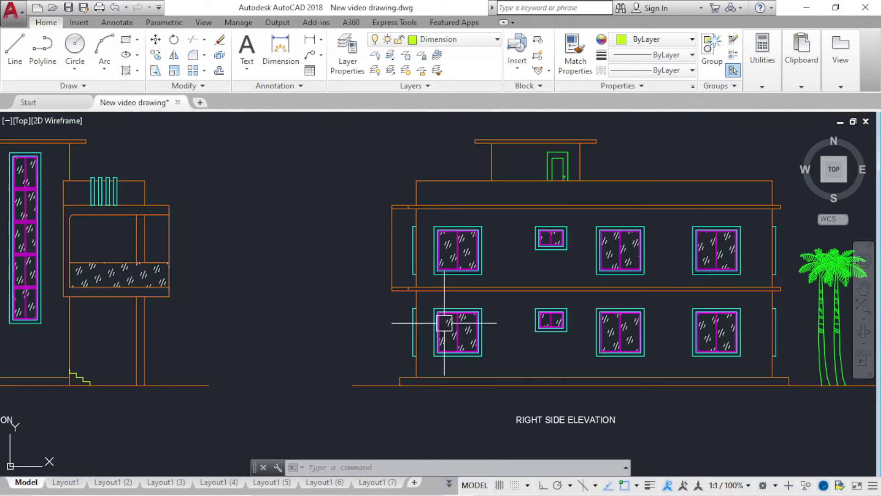
{"action": "scroll", "coordinate": [422, 324], "scroll_direction": "up", "scroll_amount": 1}
{"action": "scroll", "coordinate": [380, 260], "scroll_direction": "up", "scroll_amount": 2}
{"action": "scroll", "coordinate": [367, 291], "scroll_direction": "down", "scroll_amount": 1}
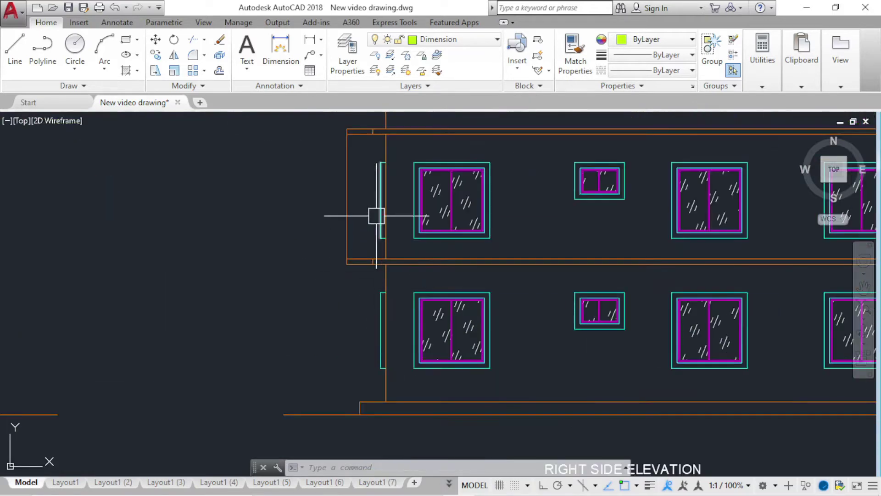
{"action": "scroll", "coordinate": [360, 260], "scroll_direction": "up", "scroll_amount": 2}
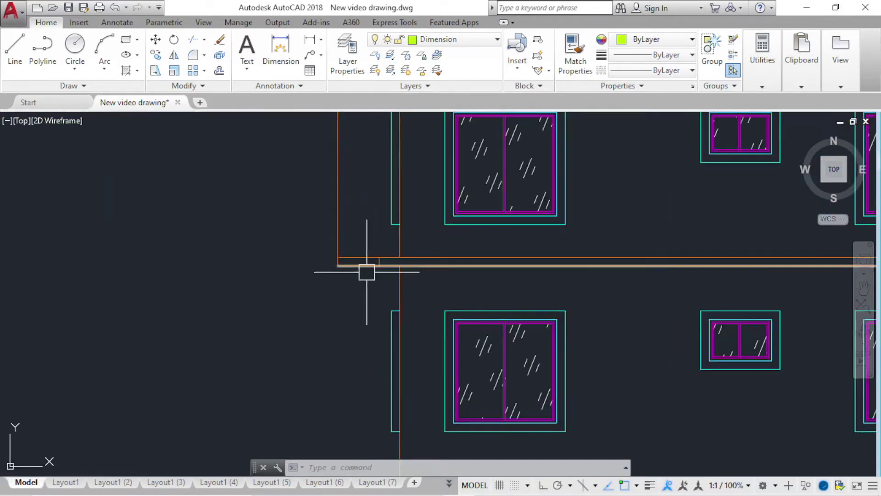
{"action": "scroll", "coordinate": [367, 272], "scroll_direction": "down", "scroll_amount": 3}
{"action": "middle_click_drag", "start_coordinate": [360, 288], "coordinate": [354, 298]}
{"action": "scroll", "coordinate": [383, 299], "scroll_direction": "up", "scroll_amount": 3}
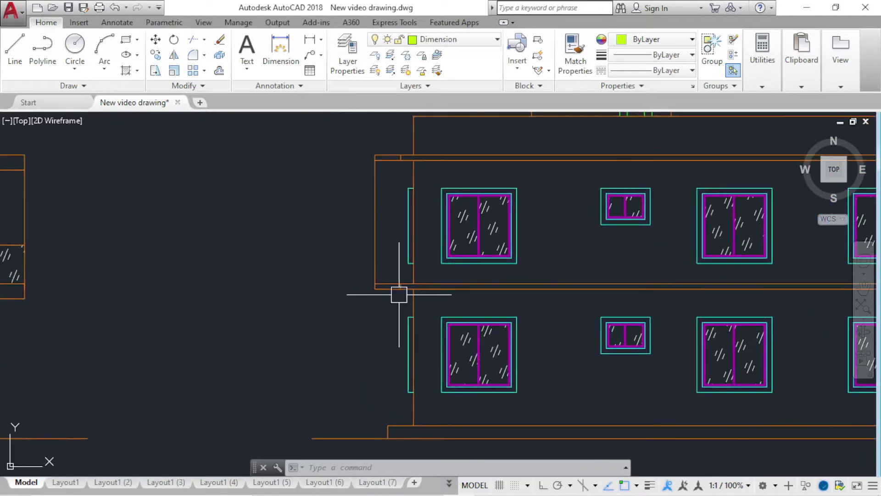
{"action": "scroll", "coordinate": [372, 303], "scroll_direction": "up", "scroll_amount": 3}
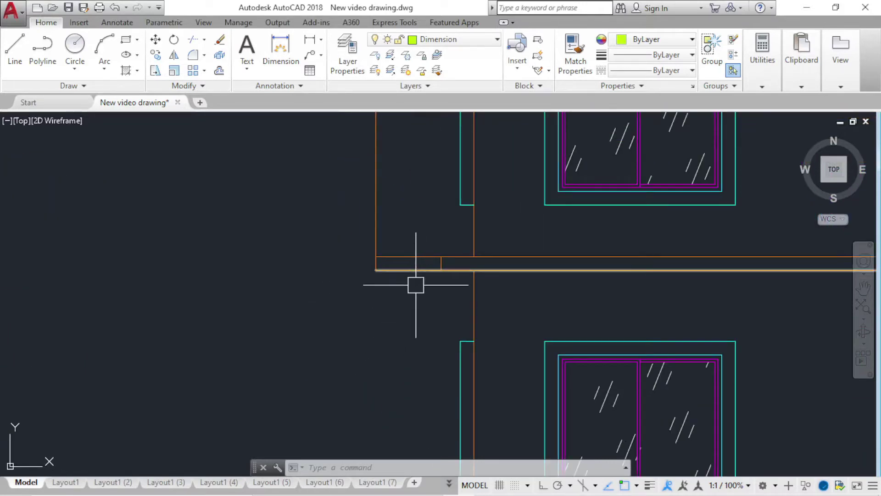
{"action": "scroll", "coordinate": [416, 284], "scroll_direction": "down", "scroll_amount": 4}
{"action": "scroll", "coordinate": [381, 303], "scroll_direction": "up", "scroll_amount": 3}
{"action": "type", "text": "O"}
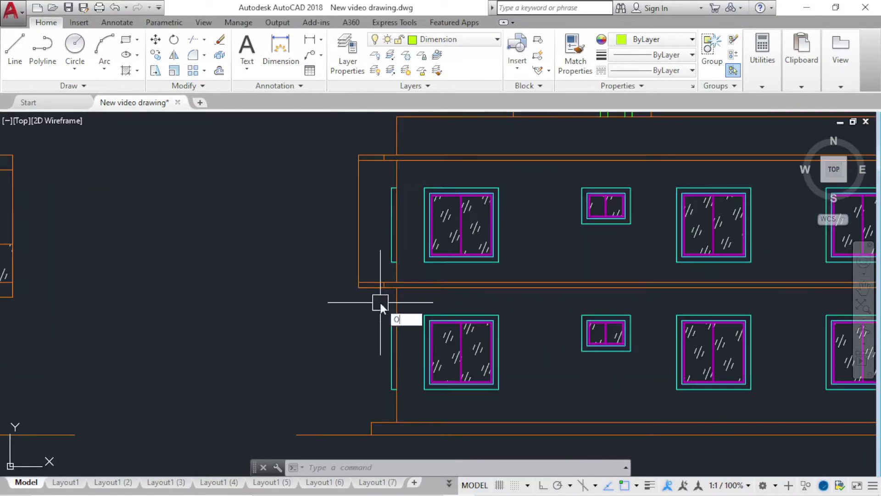
- Offset the first-floor slab line 9 inches downward on the right side elevation
{"action": "key", "text": "Return"}
{"action": "scroll", "coordinate": [380, 303], "scroll_direction": "up", "scroll_amount": 3}
{"action": "key", "text": "Return"}
{"action": "left_click", "coordinate": [449, 269]}
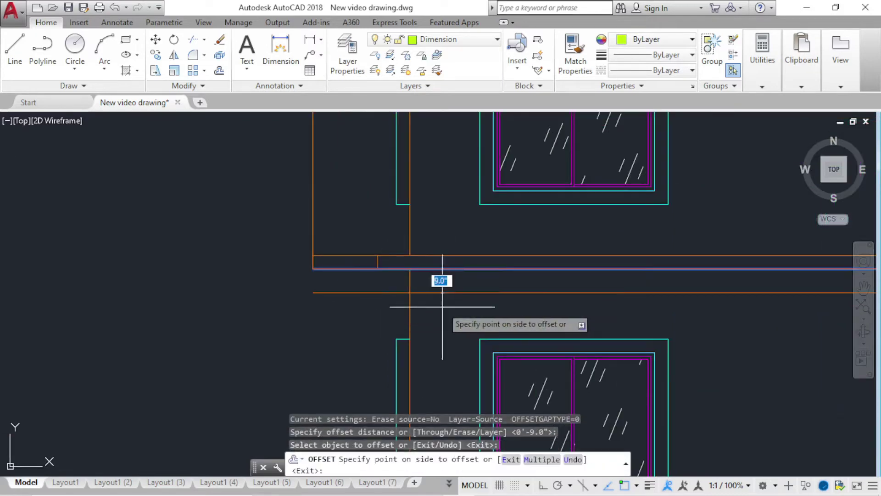
{"action": "left_click", "coordinate": [442, 306]}
{"action": "middle_click_drag", "start_coordinate": [442, 307], "coordinate": [383, 306]}
{"action": "key", "text": "Escape"}
- Trim the new line's overhanging end using all objects as cutting edges, then check the result
{"action": "type", "text": "tr"}
{"action": "key", "text": "Return"}
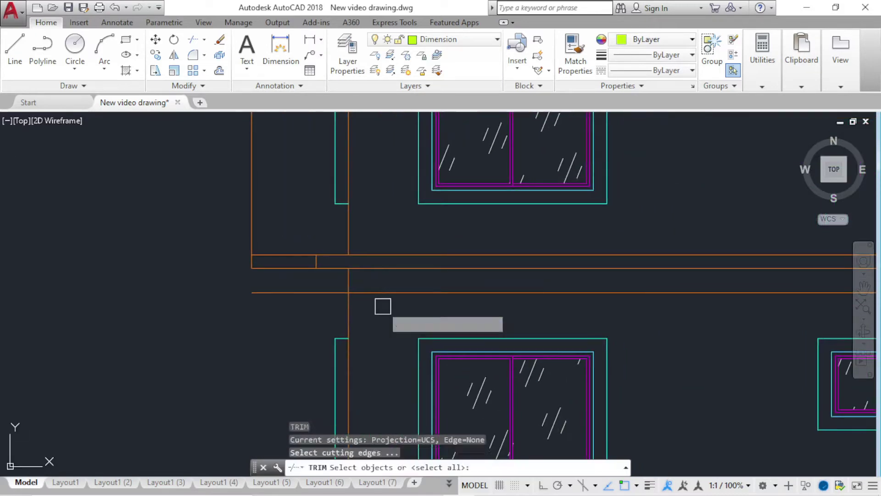
{"action": "key", "text": "Return"}
{"action": "scroll", "coordinate": [368, 299], "scroll_direction": "down", "scroll_amount": 5}
{"action": "scroll", "coordinate": [679, 289], "scroll_direction": "up", "scroll_amount": 5}
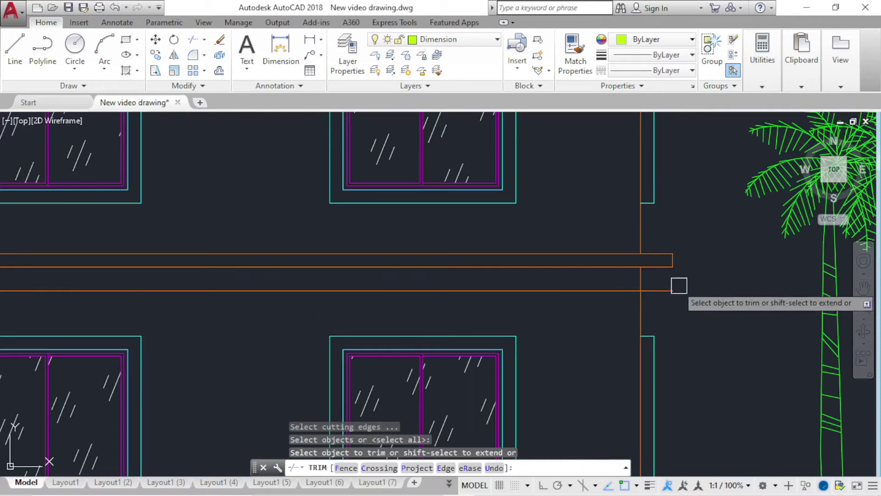
{"action": "left_click", "coordinate": [552, 296]}
{"action": "scroll", "coordinate": [573, 293], "scroll_direction": "down", "scroll_amount": 3}
{"action": "scroll", "coordinate": [506, 294], "scroll_direction": "down", "scroll_amount": 5}
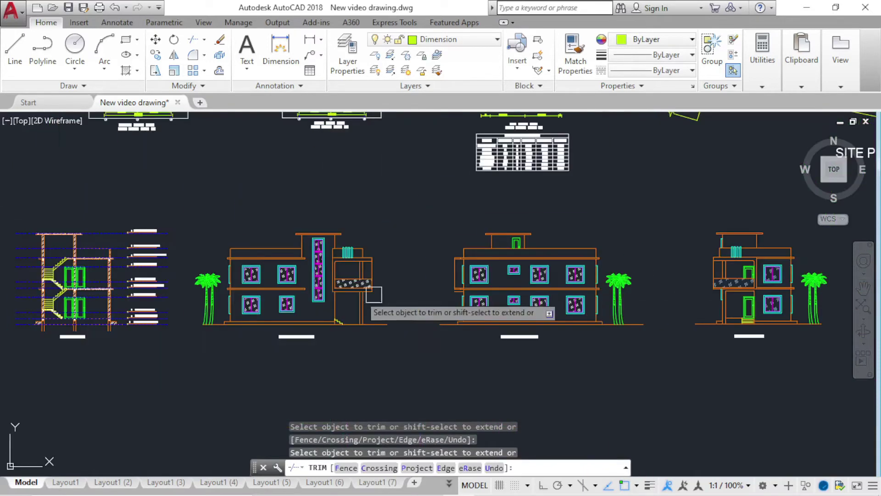
{"action": "scroll", "coordinate": [361, 291], "scroll_direction": "up", "scroll_amount": 5}
{"action": "scroll", "coordinate": [330, 281], "scroll_direction": "down", "scroll_amount": 5}
{"action": "scroll", "coordinate": [404, 299], "scroll_direction": "up", "scroll_amount": 6}
{"action": "scroll", "coordinate": [478, 287], "scroll_direction": "up", "scroll_amount": 4}
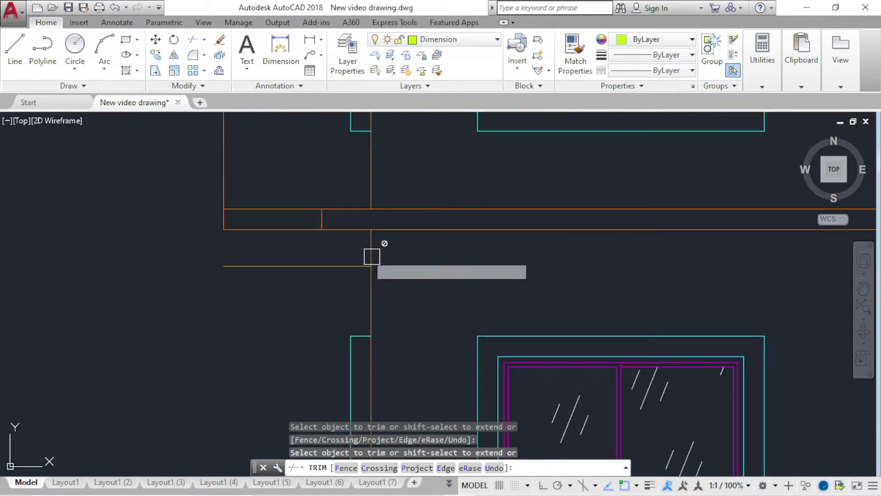
{"action": "scroll", "coordinate": [217, 216], "scroll_direction": "up", "scroll_amount": 6}
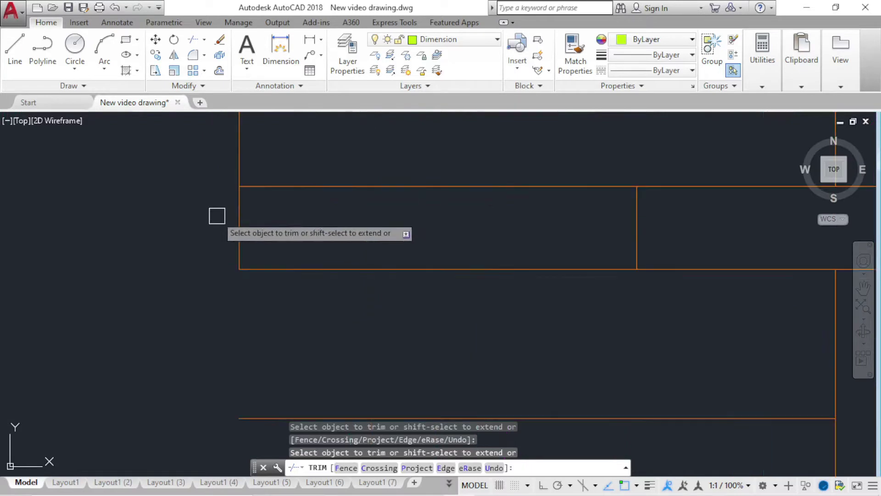
{"action": "scroll", "coordinate": [236, 236], "scroll_direction": "down", "scroll_amount": 8}
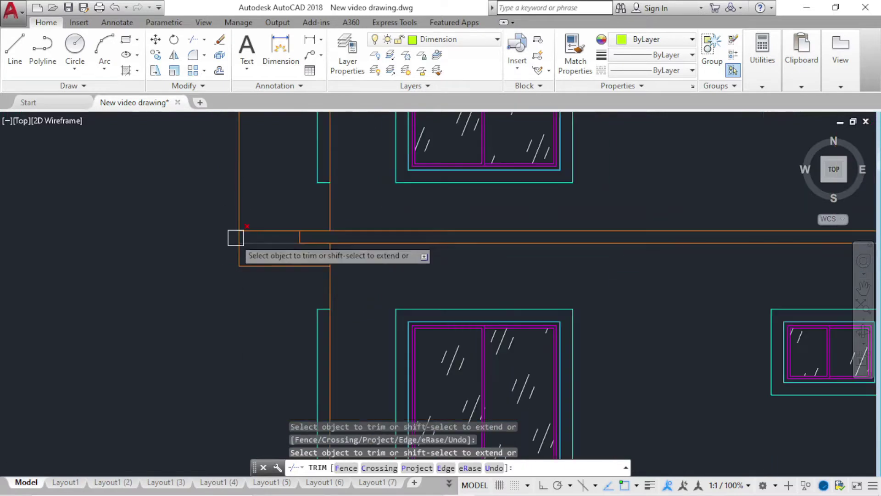
{"action": "scroll", "coordinate": [329, 270], "scroll_direction": "up", "scroll_amount": 4}
{"action": "scroll", "coordinate": [270, 243], "scroll_direction": "up", "scroll_amount": 2}
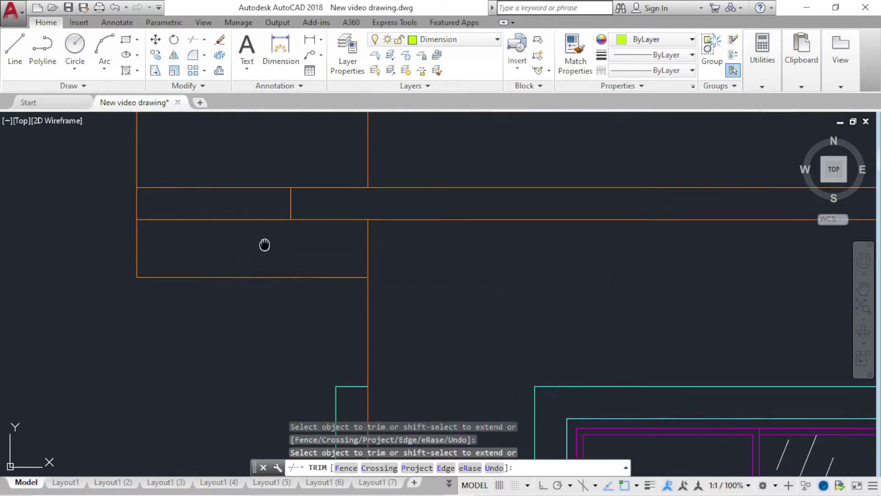
{"action": "scroll", "coordinate": [266, 244], "scroll_direction": "up", "scroll_amount": 1}
{"action": "scroll", "coordinate": [285, 239], "scroll_direction": "down", "scroll_amount": 4}
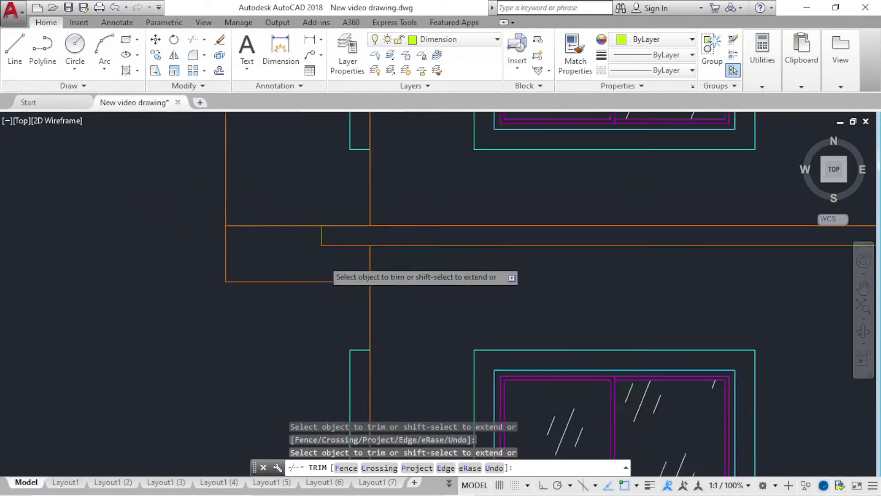
{"action": "scroll", "coordinate": [324, 261], "scroll_direction": "down", "scroll_amount": 3}
{"action": "scroll", "coordinate": [374, 297], "scroll_direction": "up", "scroll_amount": 1}
{"action": "scroll", "coordinate": [308, 275], "scroll_direction": "up", "scroll_amount": 2}
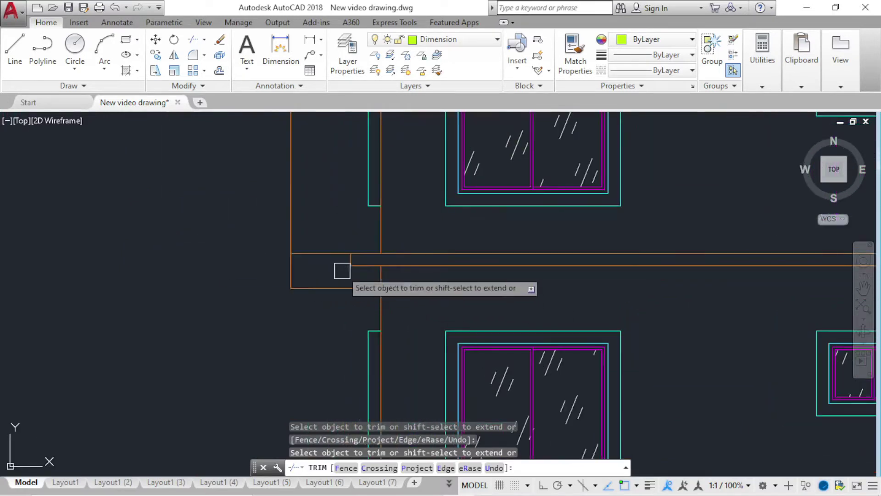
{"action": "scroll", "coordinate": [325, 280], "scroll_direction": "up", "scroll_amount": 1}
{"action": "scroll", "coordinate": [316, 279], "scroll_direction": "up", "scroll_amount": 3}
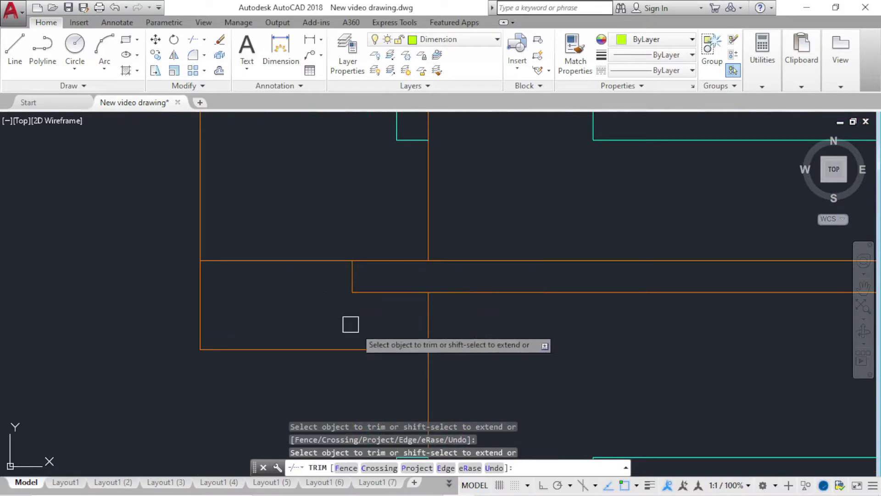
{"action": "scroll", "coordinate": [253, 267], "scroll_direction": "down", "scroll_amount": 3}
{"action": "scroll", "coordinate": [261, 331], "scroll_direction": "down", "scroll_amount": 2}
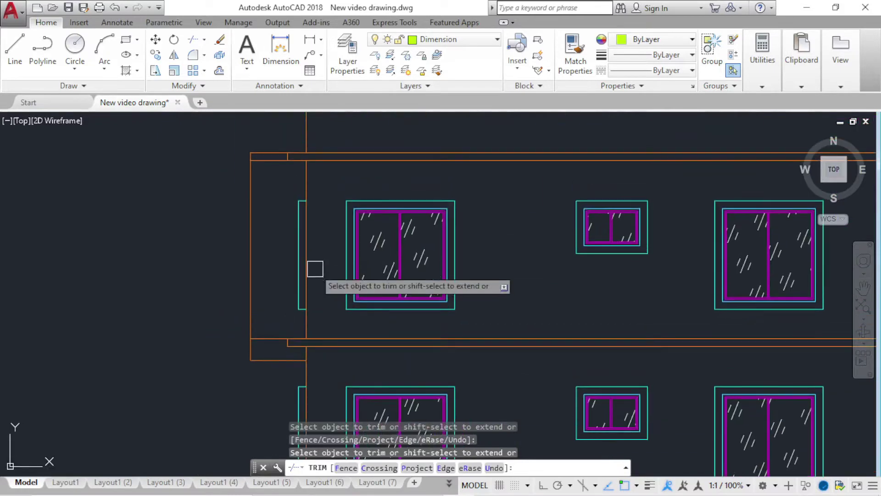
{"action": "scroll", "coordinate": [294, 224], "scroll_direction": "down", "scroll_amount": 3}
{"action": "scroll", "coordinate": [358, 223], "scroll_direction": "up", "scroll_amount": 1}
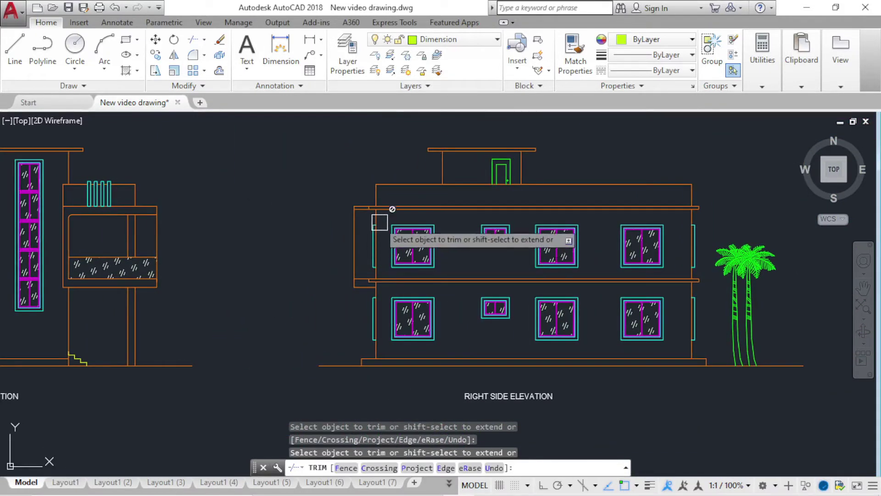
{"action": "scroll", "coordinate": [365, 250], "scroll_direction": "up", "scroll_amount": 2}
{"action": "scroll", "coordinate": [364, 245], "scroll_direction": "up", "scroll_amount": 4}
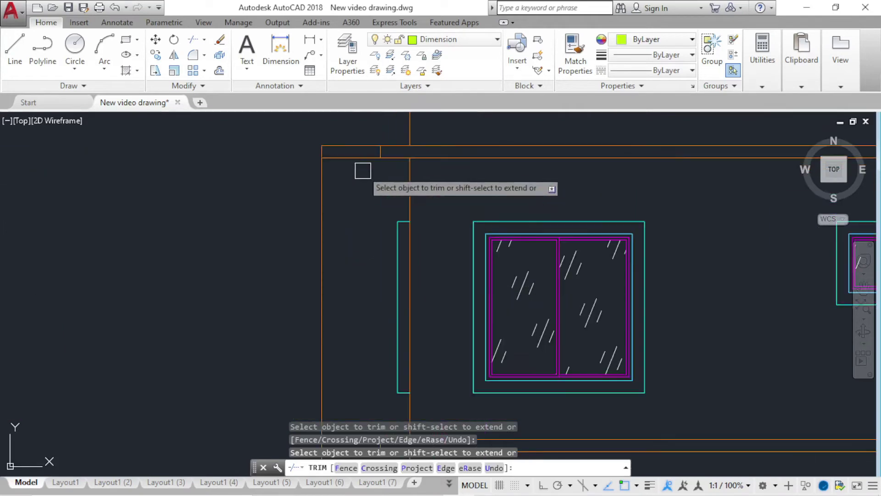
{"action": "middle_click_drag", "start_coordinate": [360, 171], "coordinate": [347, 221]}
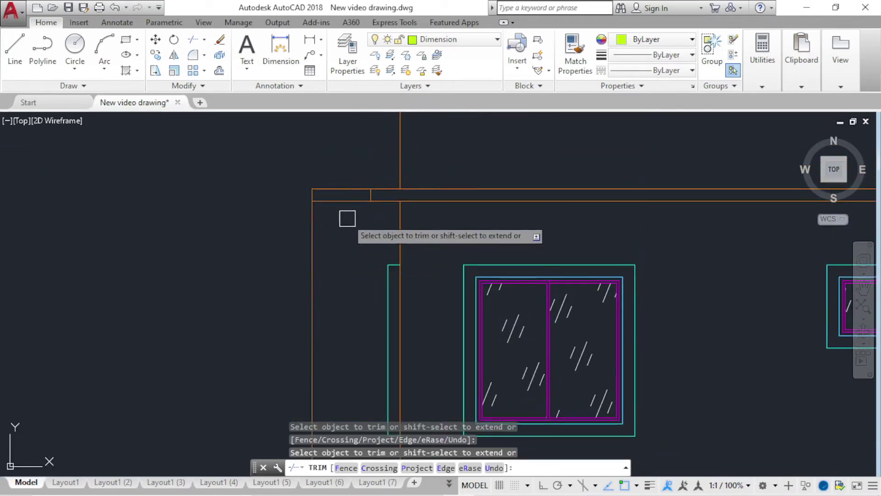
- Offset the upper slab line 9 inches on the right side elevation
{"action": "key", "text": "Return"}
{"action": "key", "text": "Return"}
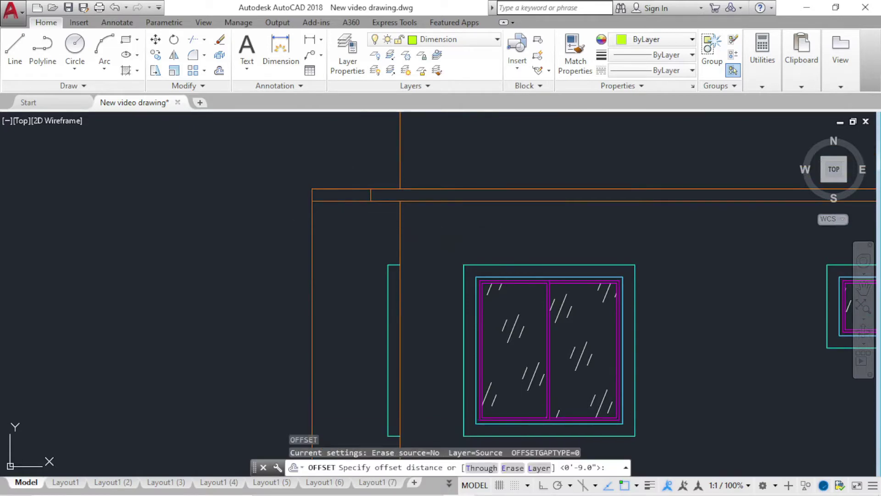
{"action": "key", "text": "Return"}
{"action": "left_click", "coordinate": [347, 200]}
{"action": "left_click", "coordinate": [348, 222]}
{"action": "scroll", "coordinate": [314, 246], "scroll_direction": "down", "scroll_amount": 2}
{"action": "scroll", "coordinate": [288, 285], "scroll_direction": "down", "scroll_amount": 2}
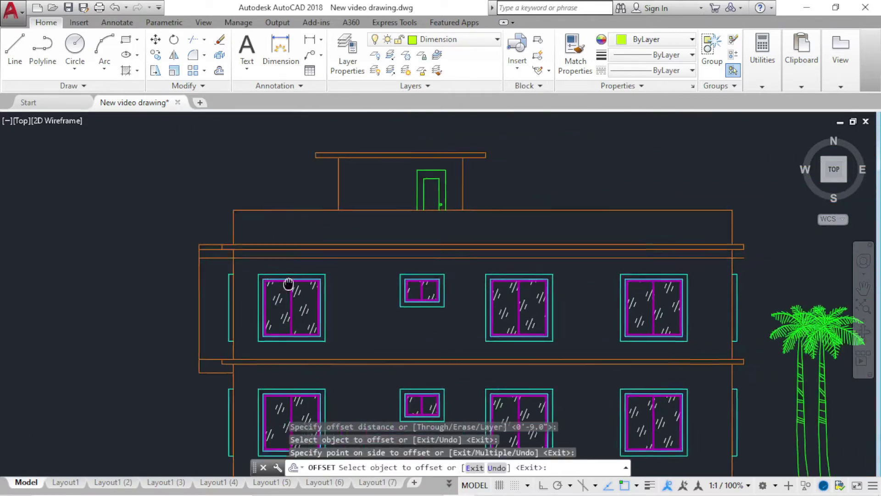
{"action": "key", "text": "Escape"}
- Trim away the surplus segment of the new band between the walls
{"action": "type", "text": "r"}
{"action": "key", "text": "Return"}
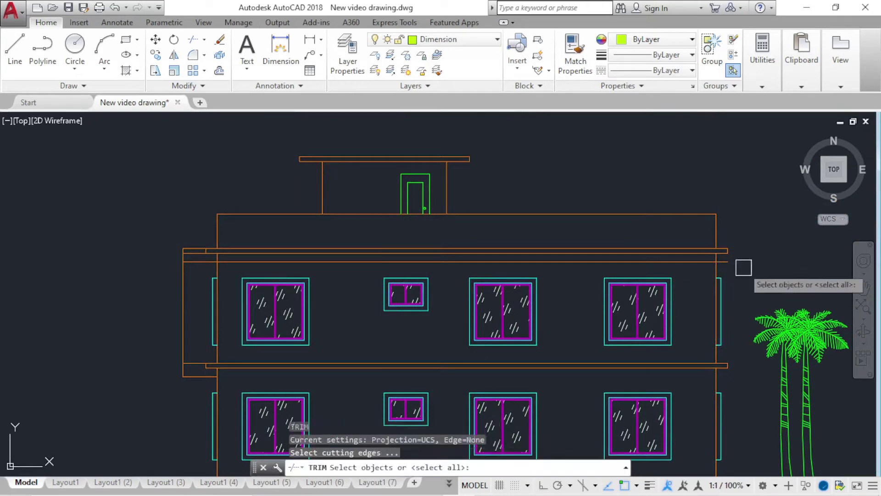
{"action": "key", "text": "Return"}
{"action": "left_click", "coordinate": [665, 262]}
{"action": "scroll", "coordinate": [184, 254], "scroll_direction": "up", "scroll_amount": 5}
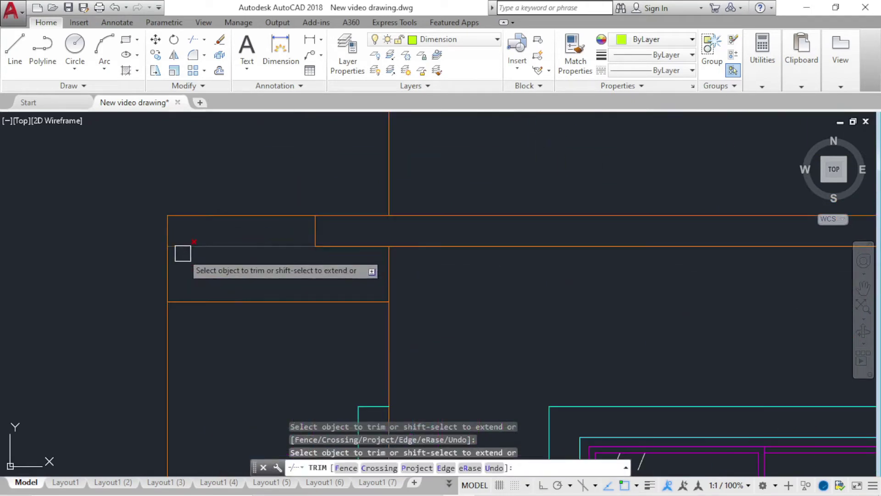
{"action": "scroll", "coordinate": [276, 243], "scroll_direction": "down", "scroll_amount": 5}
{"action": "middle_click_drag", "start_coordinate": [436, 277], "coordinate": [464, 234]}
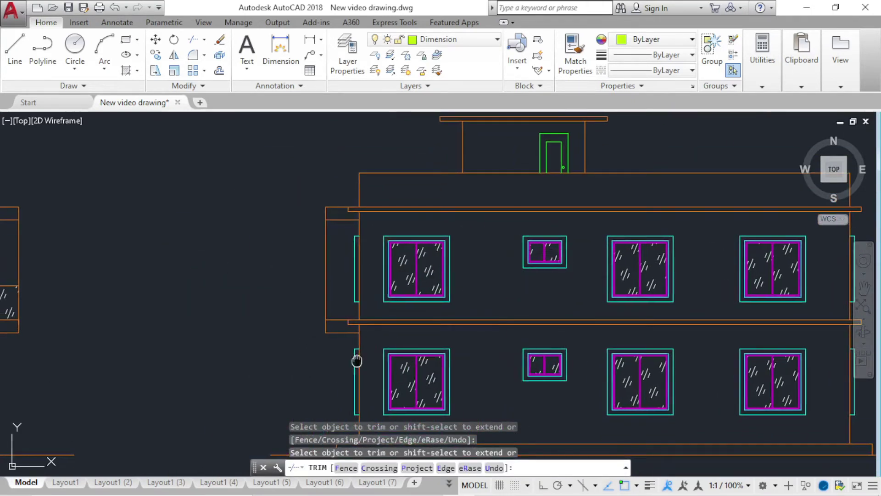
{"action": "middle_click_drag", "start_coordinate": [356, 360], "coordinate": [552, 310]}
{"action": "scroll", "coordinate": [547, 310], "scroll_direction": "down", "scroll_amount": 5}
{"action": "scroll", "coordinate": [431, 308], "scroll_direction": "down", "scroll_amount": 3}
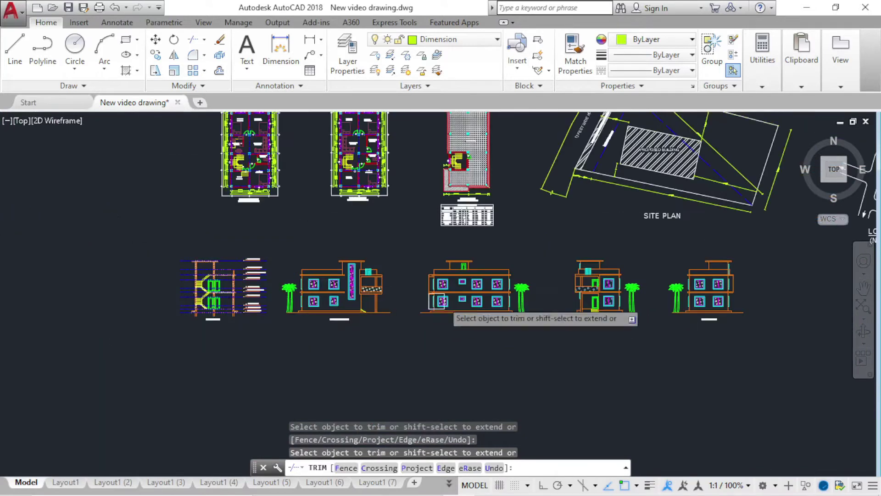
- Offset the wall line of the back elevation's right-hand projection by 9 inches
{"action": "middle_click_drag", "start_coordinate": [636, 311], "coordinate": [436, 317]}
{"action": "scroll", "coordinate": [502, 325], "scroll_direction": "up", "scroll_amount": 5}
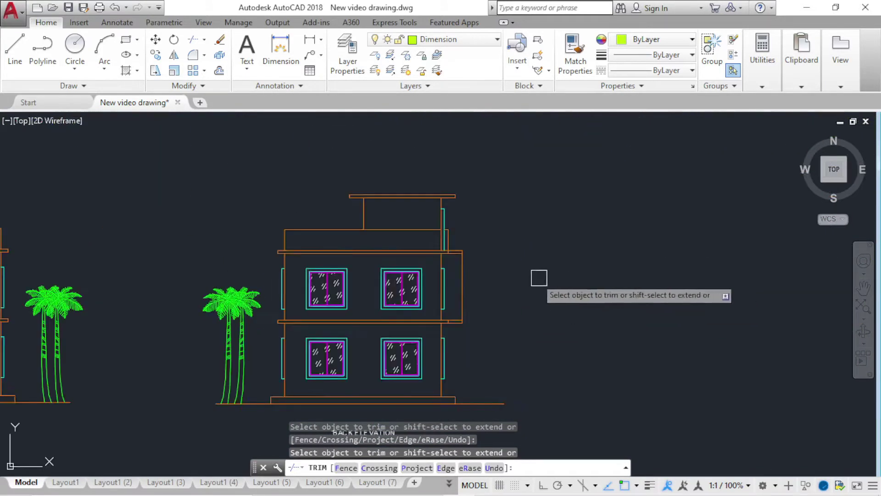
{"action": "scroll", "coordinate": [537, 278], "scroll_direction": "up", "scroll_amount": 2}
{"action": "scroll", "coordinate": [414, 228], "scroll_direction": "up", "scroll_amount": 3}
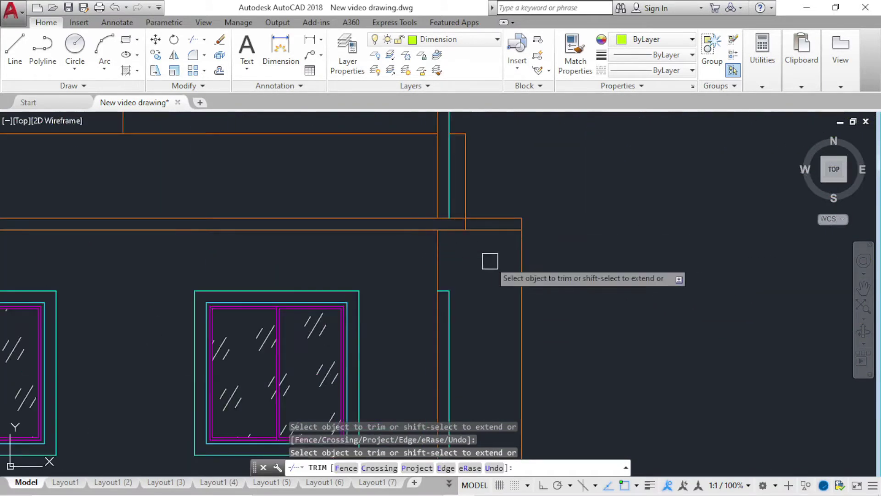
{"action": "key", "text": "Return"}
{"action": "middle_click_drag", "start_coordinate": [482, 271], "coordinate": [476, 271]}
{"action": "type", "text": "o"}
{"action": "key", "text": "Return"}
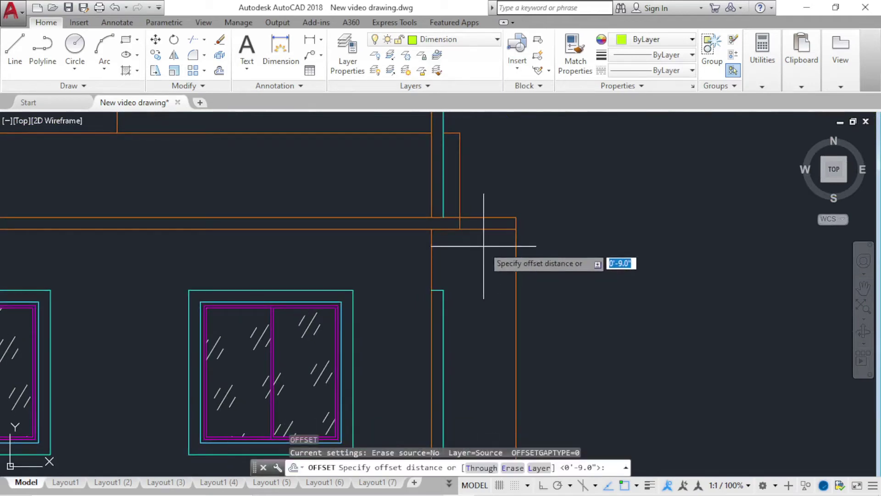
{"action": "key", "text": "Return"}
{"action": "left_click", "coordinate": [489, 229]}
{"action": "left_click", "coordinate": [488, 256]}
- Offset the adjoining horizontal slab line by 9 inches as well
{"action": "scroll", "coordinate": [488, 256], "scroll_direction": "down", "scroll_amount": 5}
{"action": "scroll", "coordinate": [485, 267], "scroll_direction": "up", "scroll_amount": 3}
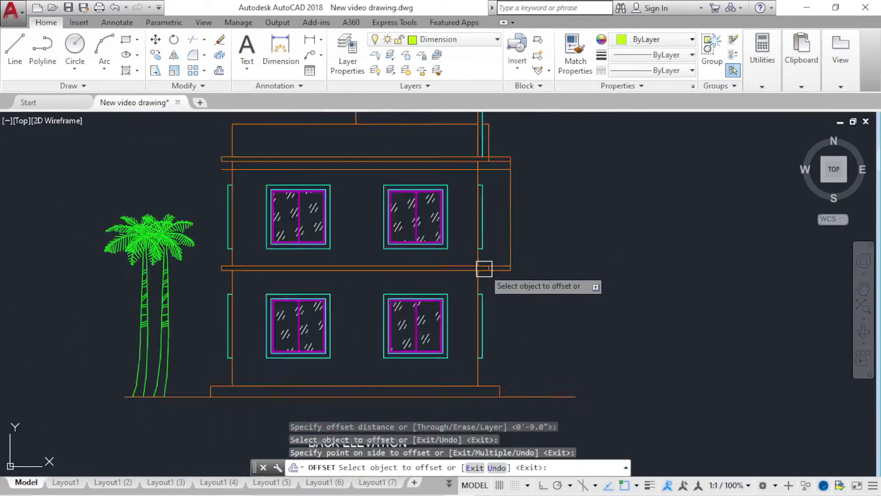
{"action": "scroll", "coordinate": [522, 273], "scroll_direction": "up", "scroll_amount": 3}
{"action": "left_click", "coordinate": [549, 224]}
{"action": "left_click", "coordinate": [531, 250]}
{"action": "scroll", "coordinate": [531, 250], "scroll_direction": "down", "scroll_amount": 5}
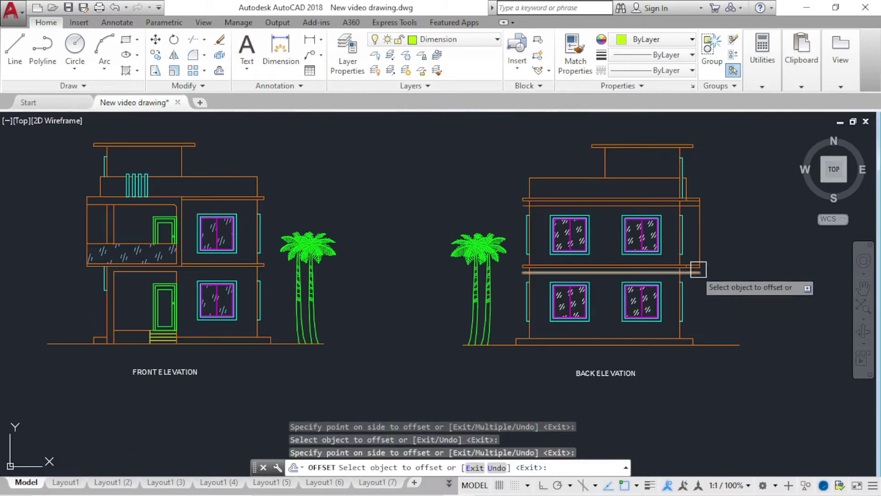
{"action": "scroll", "coordinate": [549, 274], "scroll_direction": "up", "scroll_amount": 5}
{"action": "key", "text": "Escape"}
- Trim the overlapping line pieces where the new bands meet the projection's wall
{"action": "key", "text": "Return"}
{"action": "key", "text": "Return"}
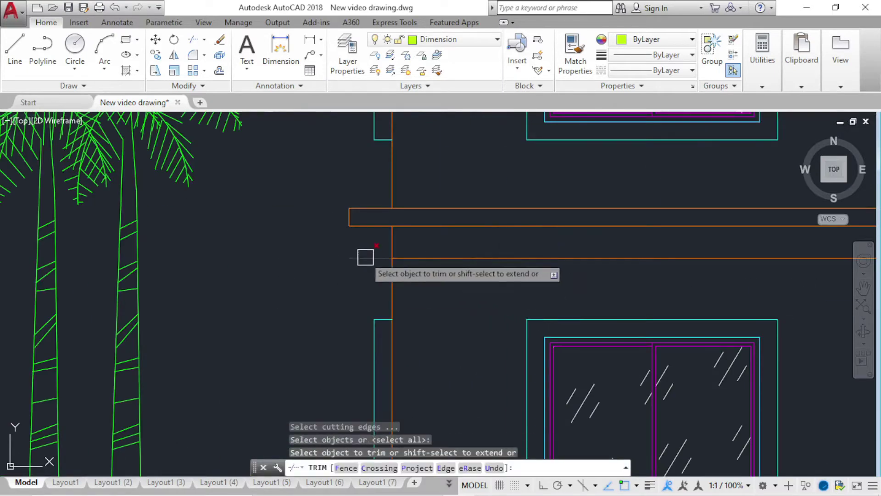
{"action": "left_click", "coordinate": [545, 259]}
{"action": "scroll", "coordinate": [515, 262], "scroll_direction": "down", "scroll_amount": 5}
{"action": "scroll", "coordinate": [537, 270], "scroll_direction": "up", "scroll_amount": 5}
{"action": "left_click", "coordinate": [564, 268]}
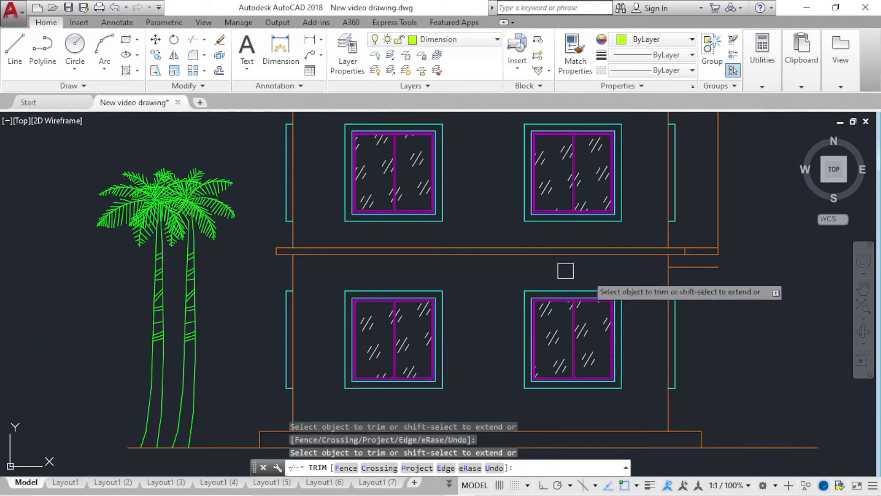
{"action": "scroll", "coordinate": [732, 266], "scroll_direction": "up", "scroll_amount": 6}
{"action": "scroll", "coordinate": [591, 227], "scroll_direction": "down", "scroll_amount": 3}
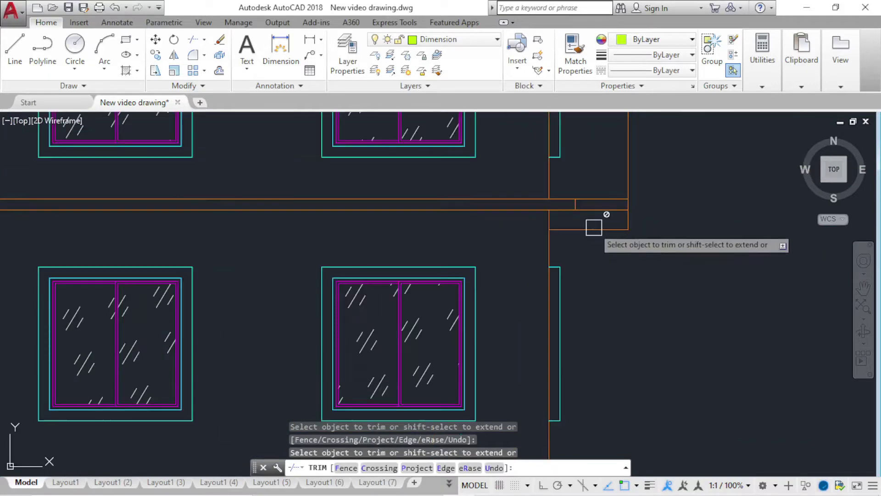
{"action": "scroll", "coordinate": [550, 261], "scroll_direction": "up", "scroll_amount": 1}
{"action": "scroll", "coordinate": [552, 262], "scroll_direction": "down", "scroll_amount": 4}
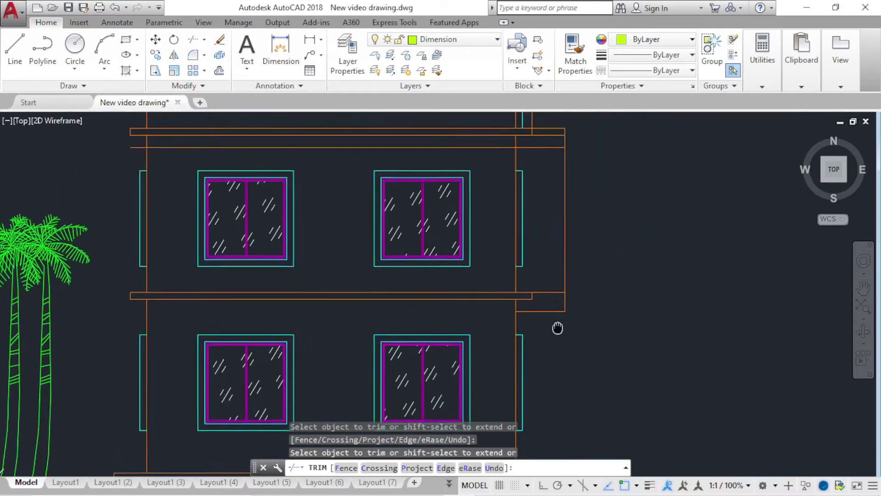
{"action": "scroll", "coordinate": [539, 246], "scroll_direction": "up", "scroll_amount": 1}
{"action": "scroll", "coordinate": [538, 181], "scroll_direction": "up", "scroll_amount": 3}
{"action": "scroll", "coordinate": [582, 237], "scroll_direction": "down", "scroll_amount": 4}
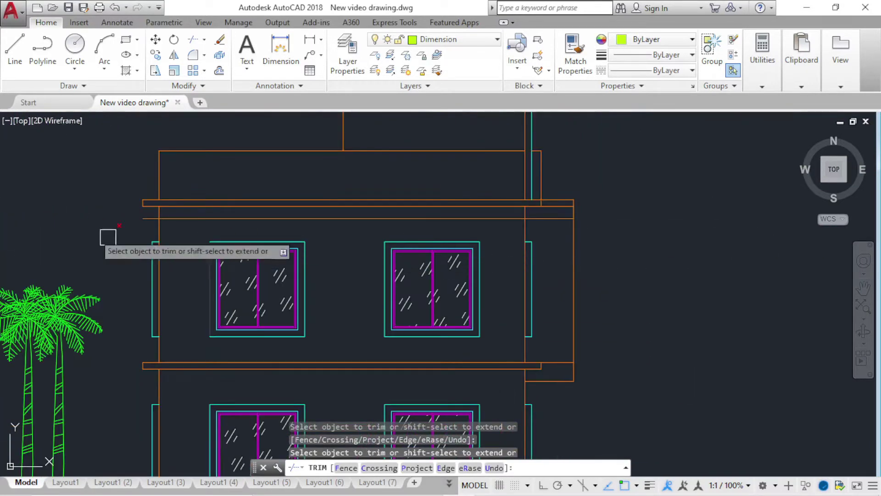
{"action": "scroll", "coordinate": [92, 227], "scroll_direction": "up", "scroll_amount": 2}
{"action": "scroll", "coordinate": [279, 215], "scroll_direction": "down", "scroll_amount": 5}
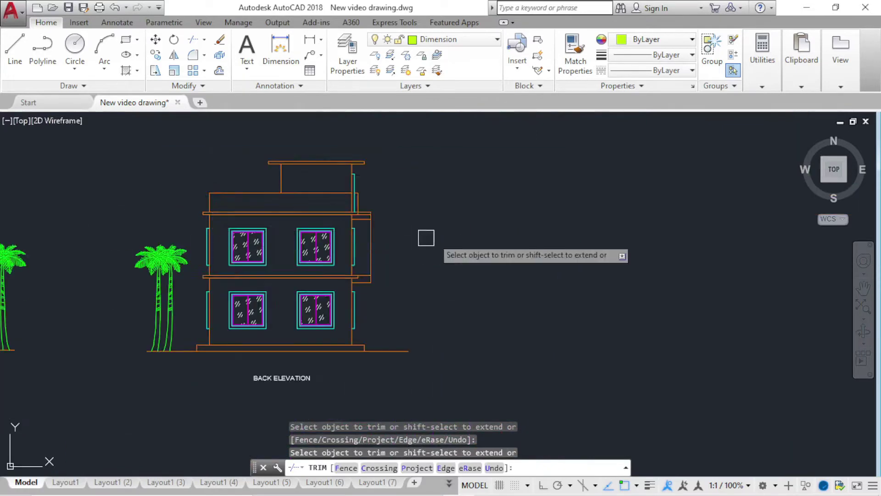
{"action": "scroll", "coordinate": [423, 236], "scroll_direction": "up", "scroll_amount": 6}
{"action": "scroll", "coordinate": [174, 183], "scroll_direction": "up", "scroll_amount": 1}
{"action": "scroll", "coordinate": [178, 198], "scroll_direction": "up", "scroll_amount": 2}
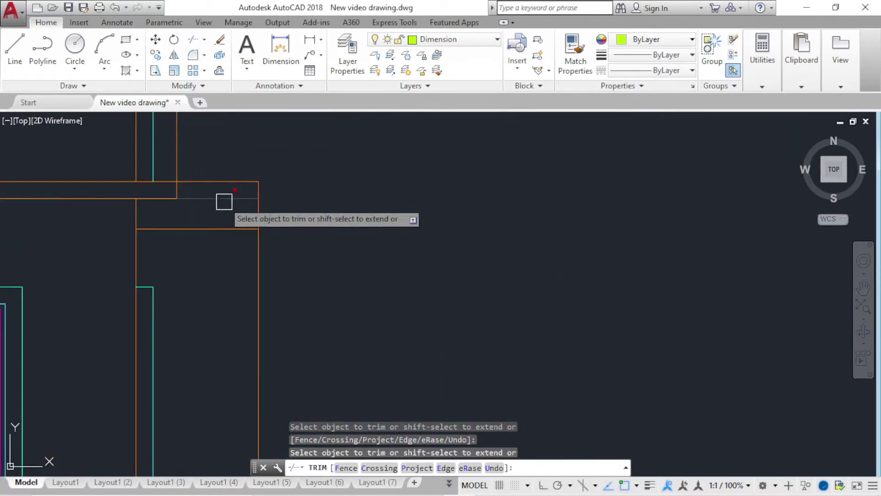
{"action": "scroll", "coordinate": [224, 200], "scroll_direction": "down", "scroll_amount": 4}
{"action": "middle_click_drag", "start_coordinate": [296, 223], "coordinate": [340, 226]}
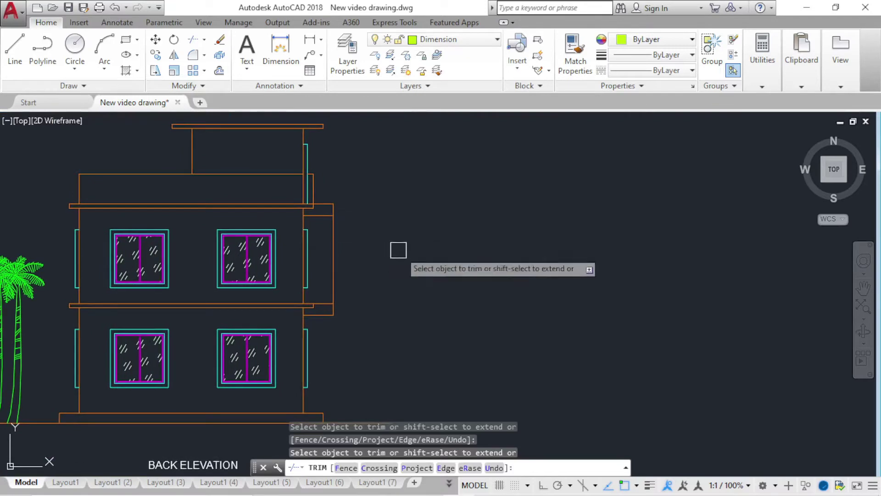
{"action": "scroll", "coordinate": [314, 212], "scroll_direction": "up", "scroll_amount": 4}
{"action": "scroll", "coordinate": [444, 211], "scroll_direction": "down", "scroll_amount": 6}
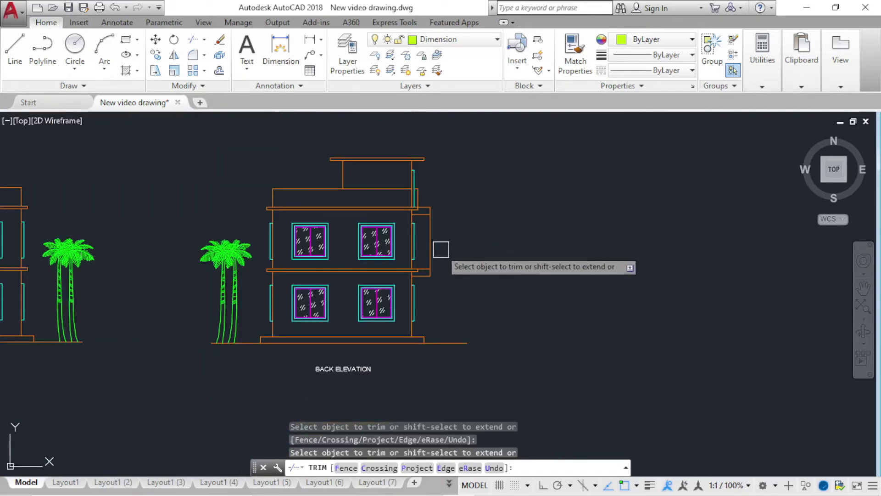
{"action": "scroll", "coordinate": [425, 232], "scroll_direction": "up", "scroll_amount": 2}
{"action": "scroll", "coordinate": [425, 232], "scroll_direction": "up", "scroll_amount": 4}
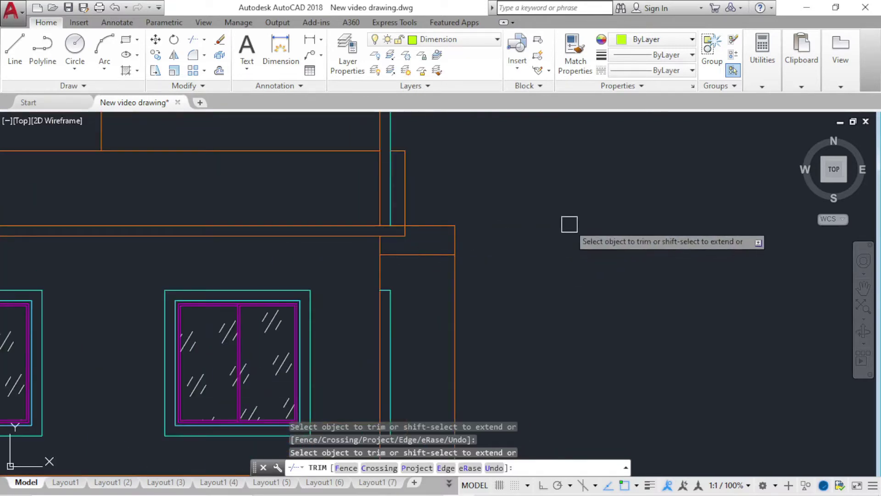
- End trimming and zoom to check the back elevation's slab bands
{"action": "key", "text": "Return"}
{"action": "scroll", "coordinate": [536, 269], "scroll_direction": "down", "scroll_amount": 5}
{"action": "scroll", "coordinate": [535, 242], "scroll_direction": "up", "scroll_amount": 4}
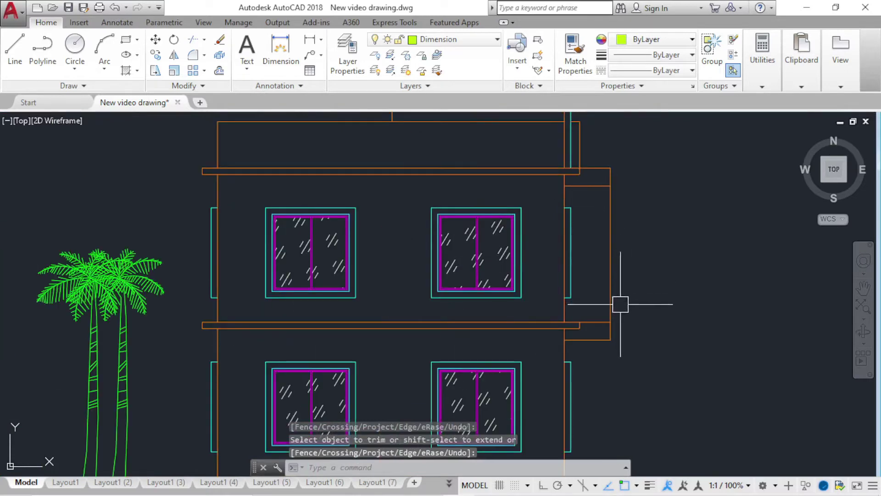
{"action": "scroll", "coordinate": [708, 297], "scroll_direction": "down", "scroll_amount": 6}
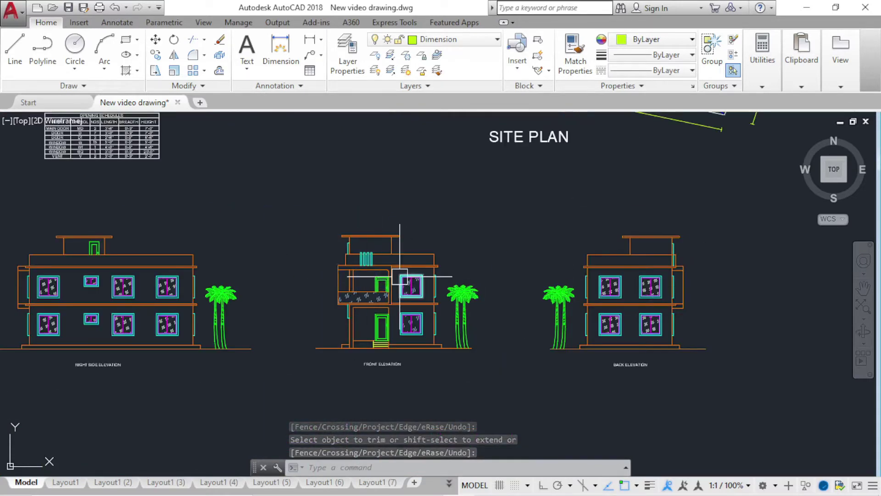
{"action": "scroll", "coordinate": [379, 288], "scroll_direction": "up", "scroll_amount": 2}
{"action": "scroll", "coordinate": [356, 305], "scroll_direction": "up", "scroll_amount": 2}
- Offset the line below the balcony glass by 9 inches, then erase the unwanted copy
{"action": "scroll", "coordinate": [321, 295], "scroll_direction": "up", "scroll_amount": 3}
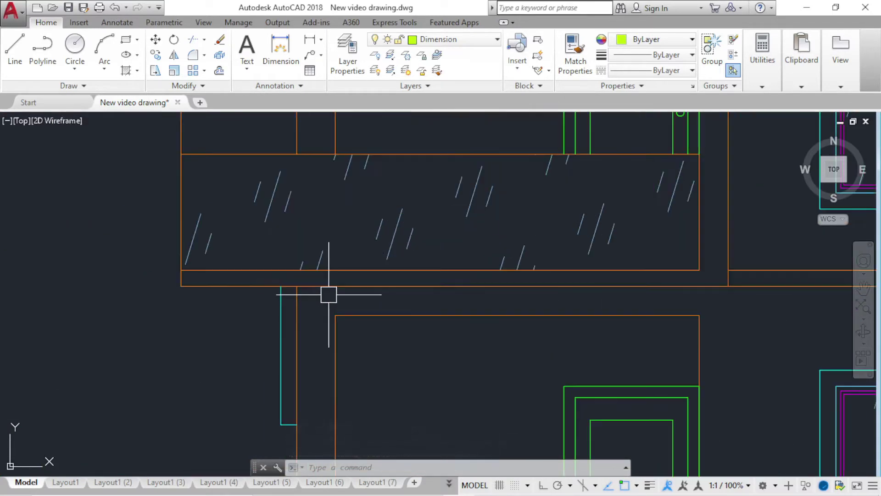
{"action": "scroll", "coordinate": [333, 310], "scroll_direction": "down", "scroll_amount": 2}
{"action": "middle_click_drag", "start_coordinate": [500, 304], "coordinate": [457, 313]}
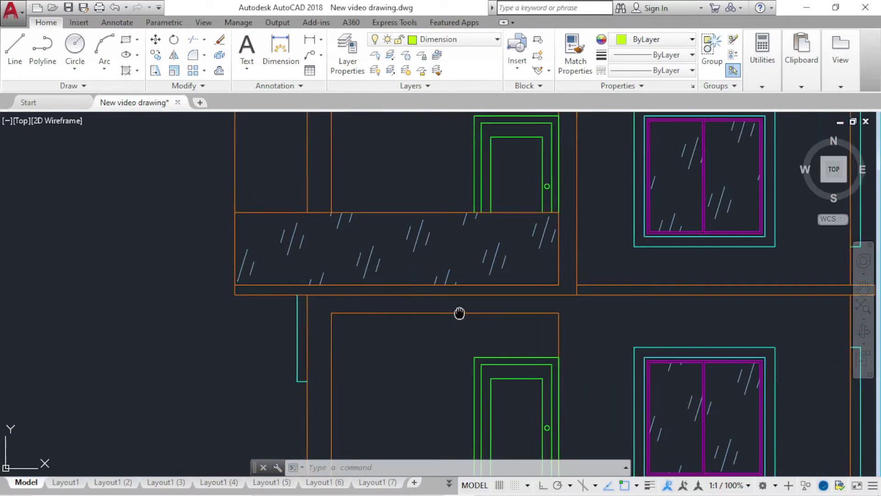
{"action": "type", "text": "O"}
{"action": "key", "text": "Return"}
{"action": "key", "text": "Return"}
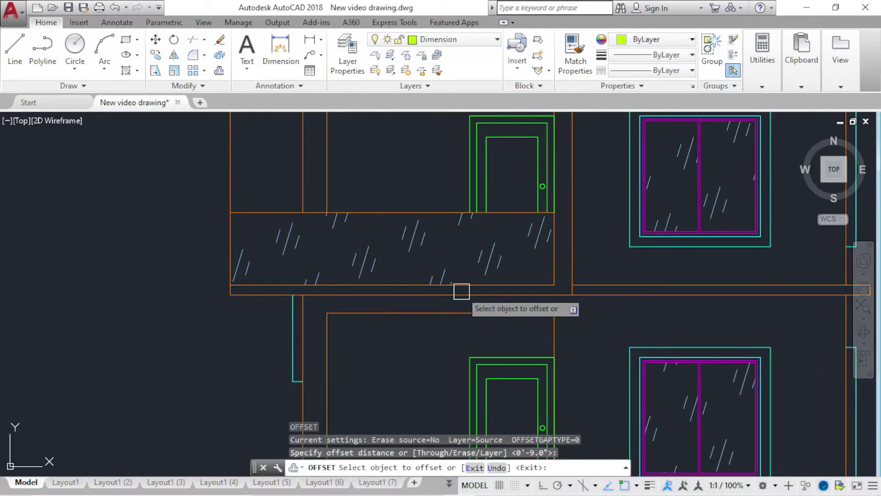
{"action": "left_click", "coordinate": [454, 297]}
{"action": "left_click", "coordinate": [494, 325]}
{"action": "mouse_move", "coordinate": [449, 330]}
{"action": "middle_mouse_down"}
{"action": "mouse_move", "coordinate": [413, 331]}
{"action": "mouse_move", "coordinate": [586, 394]}
{"action": "middle_mouse_up"}
{"action": "key", "text": "Escape"}
{"action": "left_click", "coordinate": [405, 313]}
{"action": "key", "text": "Delete"}
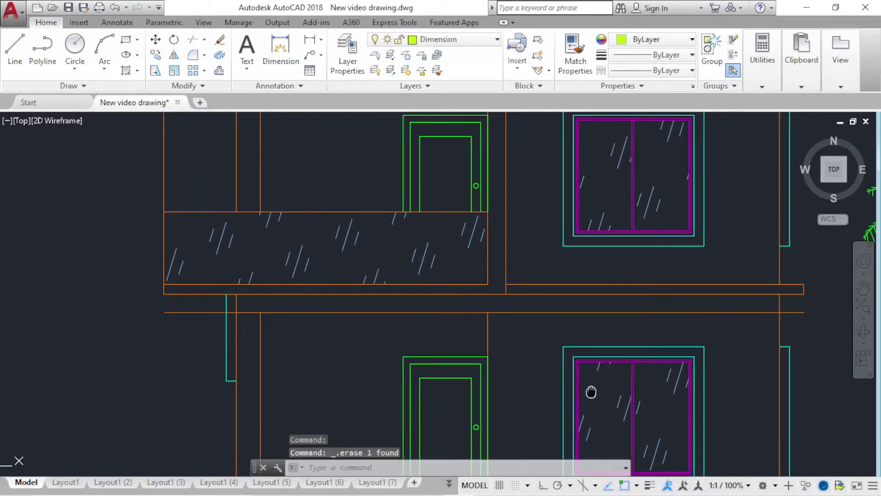
- Trim away the short vertical piece between the balcony slab lines
{"action": "middle_click_drag", "start_coordinate": [628, 358], "coordinate": [611, 359]}
{"action": "type", "text": "R"}
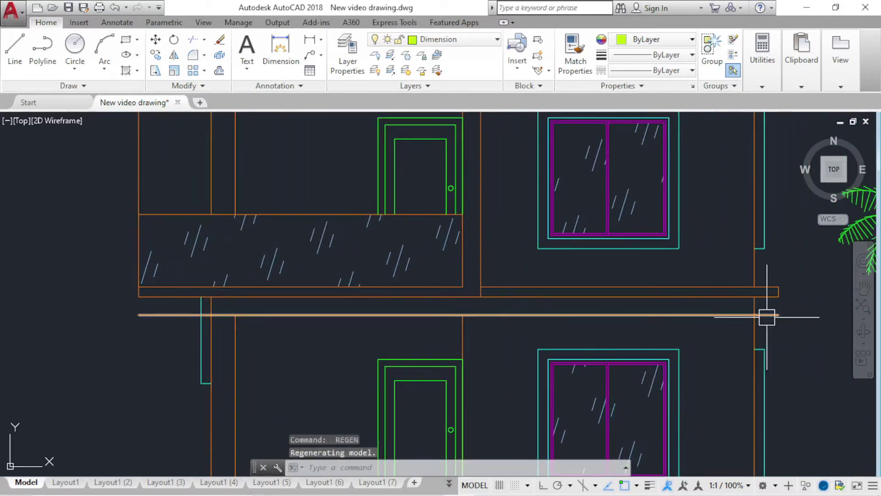
{"action": "key", "text": "Return"}
{"action": "key", "text": "Return"}
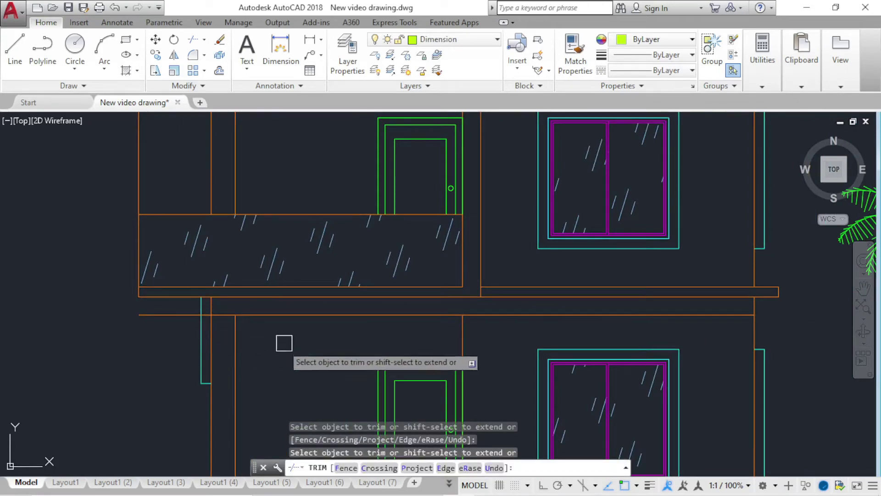
{"action": "scroll", "coordinate": [282, 347], "scroll_direction": "up", "scroll_amount": 1}
{"action": "scroll", "coordinate": [466, 303], "scroll_direction": "up", "scroll_amount": 5}
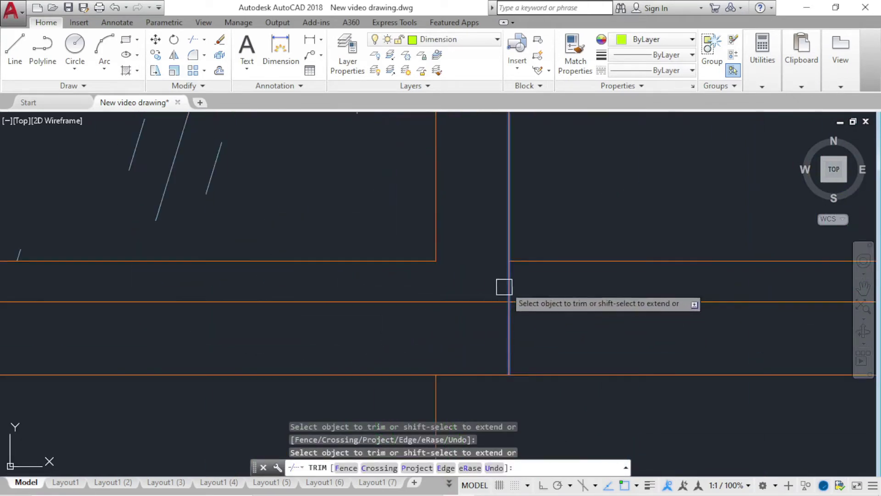
{"action": "scroll", "coordinate": [505, 295], "scroll_direction": "down", "scroll_amount": 2}
{"action": "scroll", "coordinate": [557, 269], "scroll_direction": "down", "scroll_amount": 2}
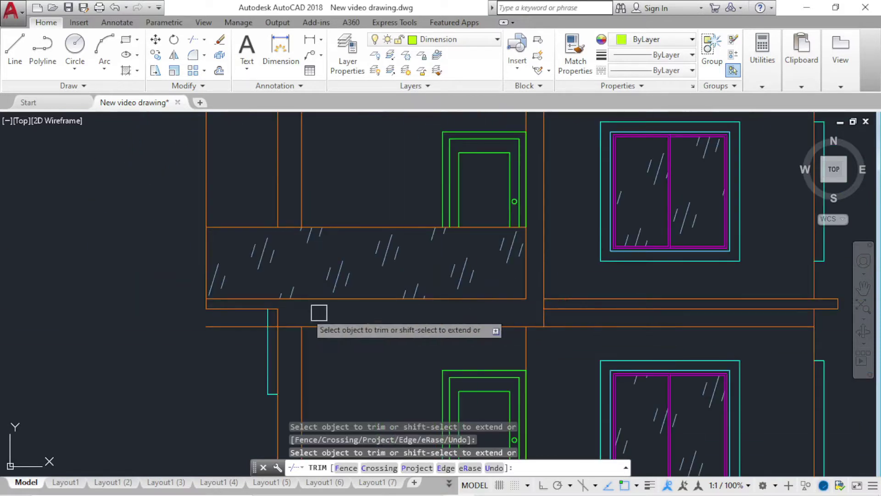
{"action": "scroll", "coordinate": [202, 306], "scroll_direction": "up", "scroll_amount": 5}
{"action": "scroll", "coordinate": [242, 297], "scroll_direction": "down", "scroll_amount": 3}
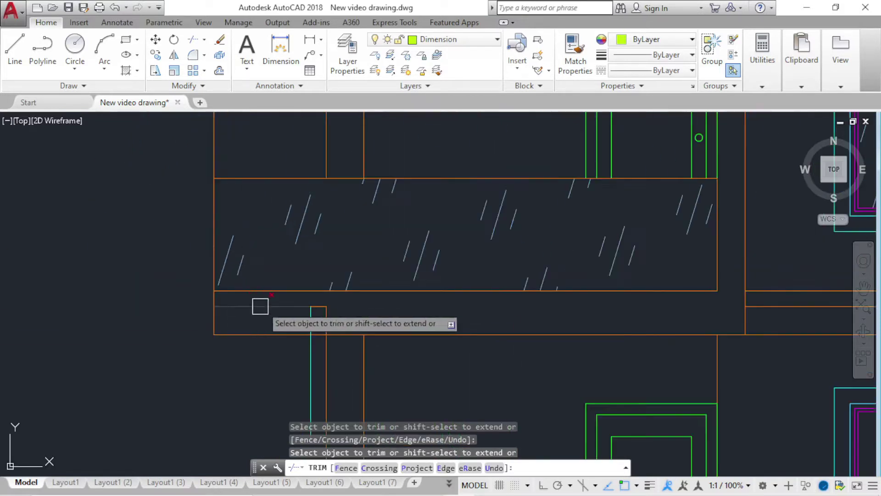
{"action": "scroll", "coordinate": [296, 312], "scroll_direction": "up", "scroll_amount": 2}
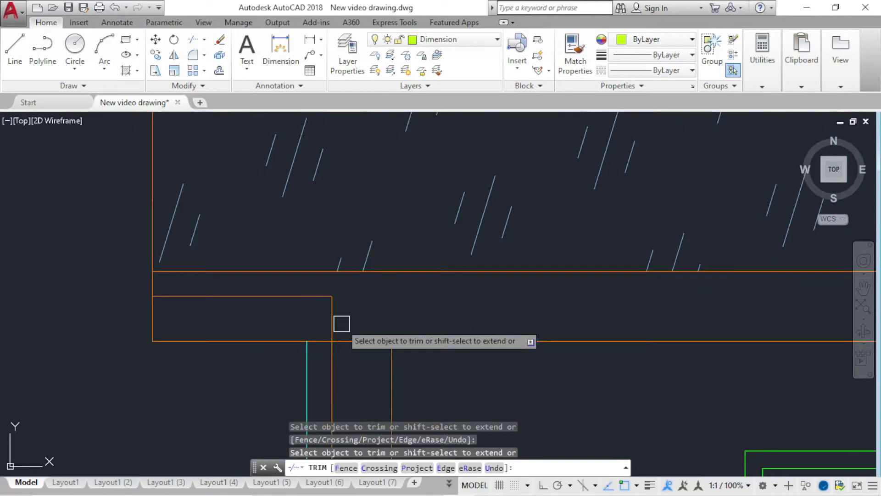
{"action": "left_click", "coordinate": [332, 321]}
{"action": "scroll", "coordinate": [293, 326], "scroll_direction": "down", "scroll_amount": 3}
{"action": "scroll", "coordinate": [260, 327], "scroll_direction": "up", "scroll_amount": 3}
{"action": "key", "text": "Return"}
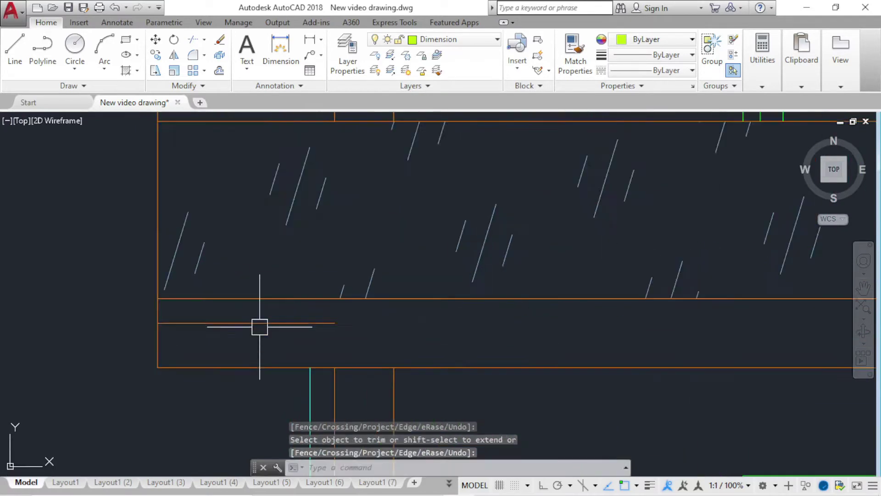
{"action": "key", "text": "Return"}
- Delete the extra horizontal line beneath the balcony and frame the front elevation
{"action": "left_click", "coordinate": [257, 323]}
{"action": "key", "text": "Delete"}
{"action": "scroll", "coordinate": [258, 323], "scroll_direction": "down", "scroll_amount": 3}
{"action": "mouse_move", "coordinate": [246, 318]}
{"action": "middle_mouse_down"}
{"action": "mouse_move", "coordinate": [289, 334]}
{"action": "mouse_move", "coordinate": [329, 323]}
{"action": "middle_mouse_up"}
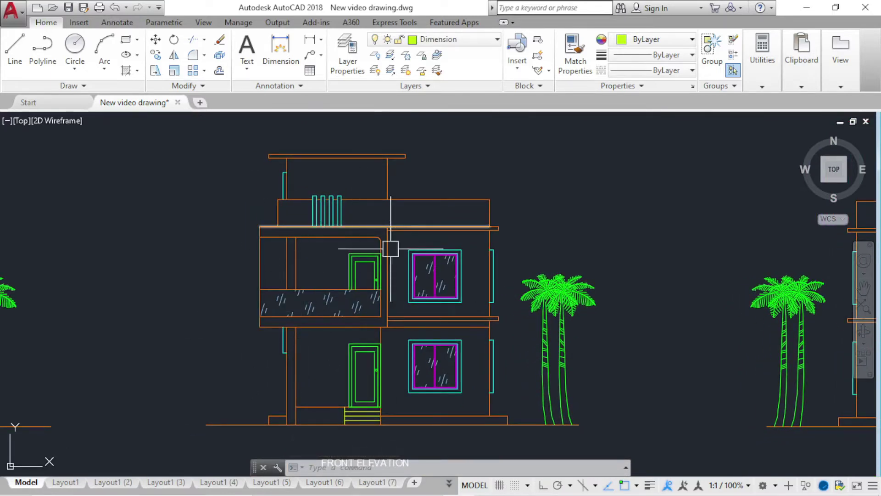
- Zoom out and pan past the side elevations until the whole Model-space drawing set shows
{"action": "scroll", "coordinate": [394, 273], "scroll_direction": "down", "scroll_amount": 2}
{"action": "scroll", "coordinate": [312, 317], "scroll_direction": "down", "scroll_amount": 2}
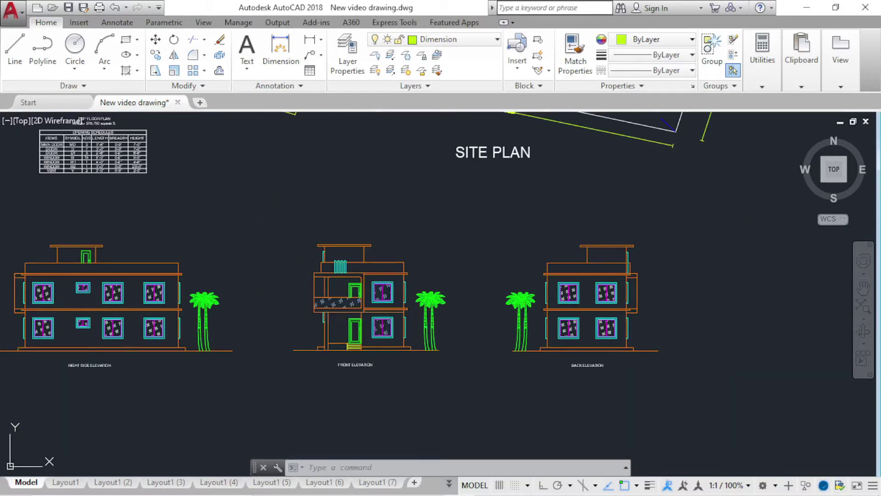
{"action": "middle_click_drag", "start_coordinate": [173, 327], "coordinate": [546, 328]}
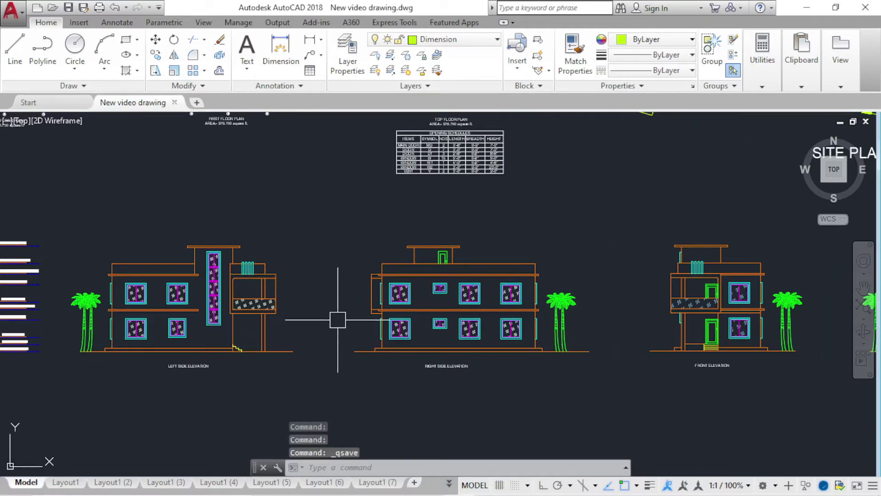
{"action": "scroll", "coordinate": [338, 320], "scroll_direction": "down", "scroll_amount": 2}
{"action": "scroll", "coordinate": [334, 339], "scroll_direction": "down", "scroll_amount": 2}
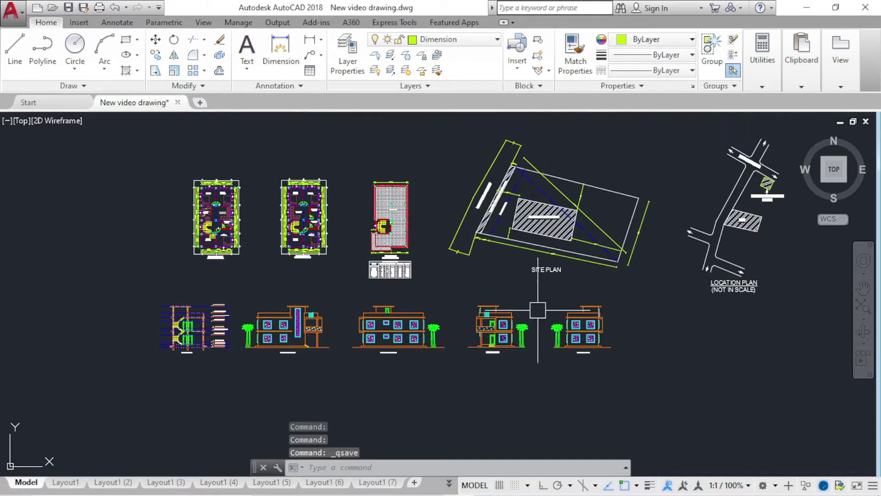
{"action": "scroll", "coordinate": [538, 310], "scroll_direction": "up", "scroll_amount": 5}
{"action": "scroll", "coordinate": [582, 315], "scroll_direction": "up", "scroll_amount": 4}
{"action": "scroll", "coordinate": [646, 344], "scroll_direction": "down", "scroll_amount": 7}
{"action": "middle_click_drag", "start_coordinate": [449, 363], "coordinate": [481, 351]}
{"action": "middle_click_drag", "start_coordinate": [232, 348], "coordinate": [280, 351]}
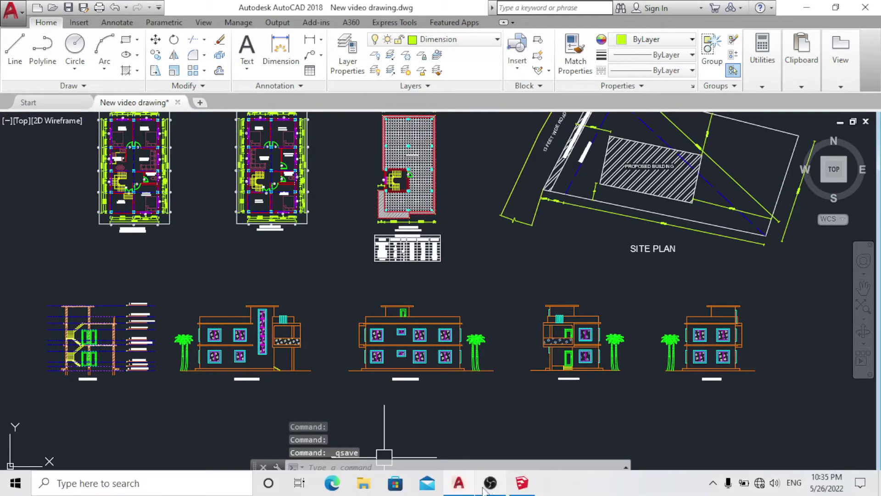
- Switch to SketchUp and orbit to look up at the house's roof corner
{"action": "left_click", "coordinate": [522, 483]}
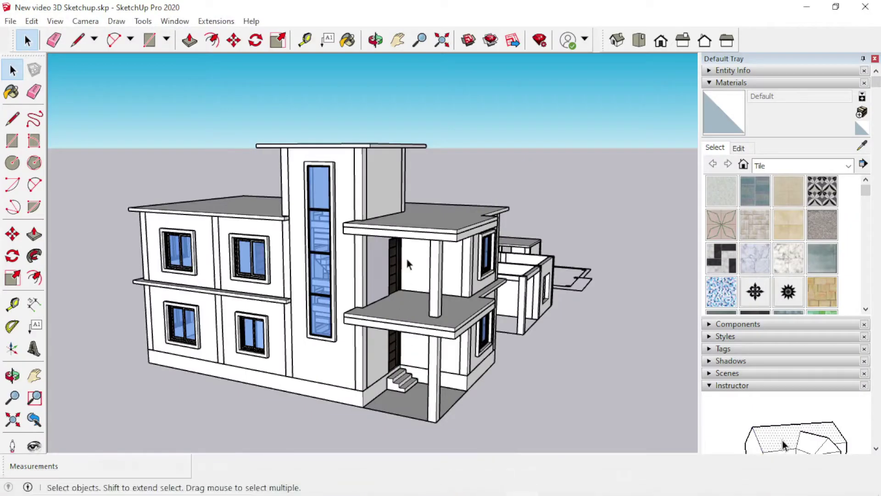
{"action": "mouse_move", "coordinate": [403, 251]}
{"action": "middle_mouse_down"}
{"action": "mouse_move", "coordinate": [393, 269]}
{"action": "mouse_move", "coordinate": [338, 285]}
{"action": "mouse_move", "coordinate": [295, 281]}
{"action": "middle_mouse_up"}
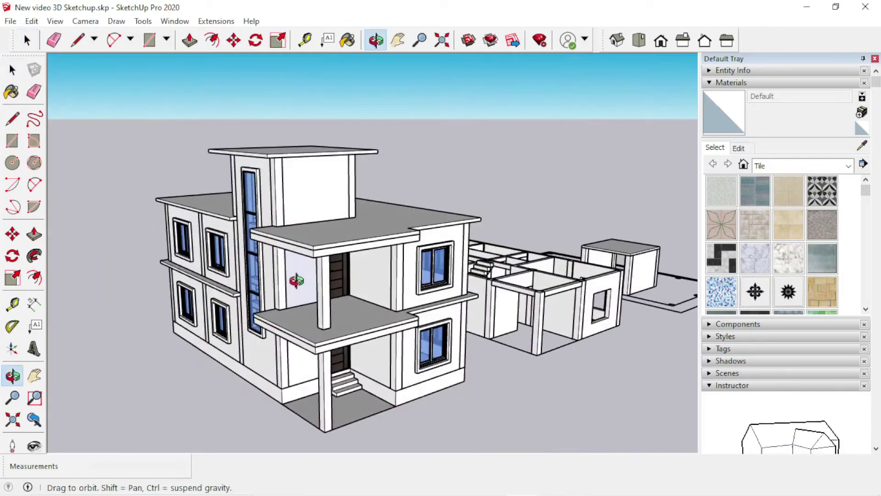
{"action": "scroll", "coordinate": [302, 334], "scroll_direction": "up", "scroll_amount": 3}
{"action": "scroll", "coordinate": [301, 335], "scroll_direction": "up", "scroll_amount": 2}
{"action": "scroll", "coordinate": [301, 335], "scroll_direction": "down", "scroll_amount": 4}
{"action": "mouse_move", "coordinate": [301, 334]}
{"action": "middle_mouse_down"}
{"action": "mouse_move", "coordinate": [363, 178]}
{"action": "mouse_move", "coordinate": [338, 191]}
{"action": "mouse_move", "coordinate": [335, 207]}
{"action": "mouse_move", "coordinate": [260, 251]}
{"action": "mouse_move", "coordinate": [482, 285]}
{"action": "mouse_move", "coordinate": [536, 256]}
{"action": "mouse_move", "coordinate": [508, 230]}
{"action": "mouse_move", "coordinate": [401, 262]}
{"action": "middle_mouse_up"}
{"action": "scroll", "coordinate": [482, 285], "scroll_direction": "up", "scroll_amount": 2}
{"action": "scroll", "coordinate": [444, 279], "scroll_direction": "up", "scroll_amount": 3}
{"action": "scroll", "coordinate": [400, 263], "scroll_direction": "up", "scroll_amount": 2}
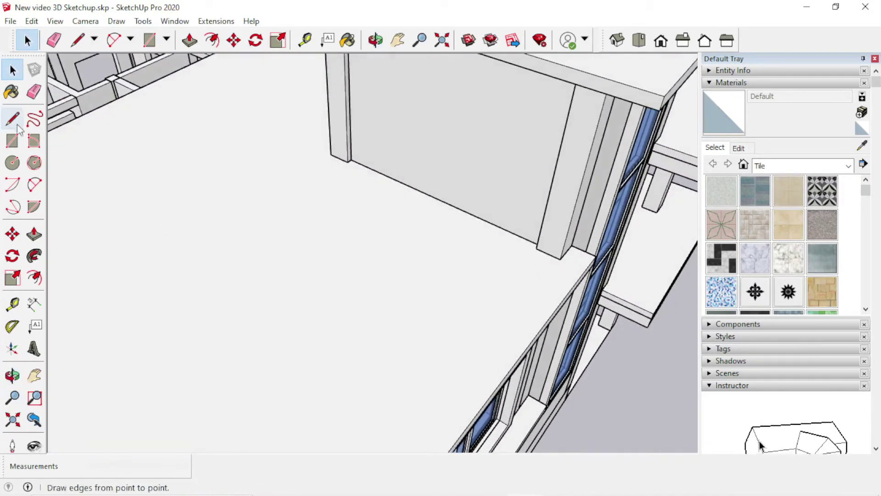
{"action": "scroll", "coordinate": [542, 256], "scroll_direction": "up", "scroll_amount": 1}
- Draw a 5 by 5 rectangle at the roof corner
{"action": "key", "text": "r"}
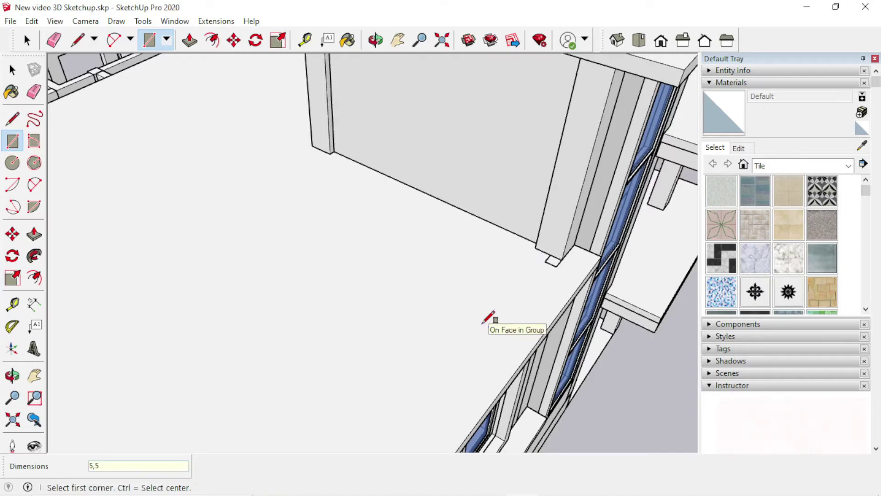
{"action": "scroll", "coordinate": [590, 222], "scroll_direction": "up", "scroll_amount": 3}
{"action": "scroll", "coordinate": [588, 211], "scroll_direction": "up", "scroll_amount": 2}
{"action": "scroll", "coordinate": [583, 220], "scroll_direction": "up", "scroll_amount": 1}
- Push/pull the 5 by 5 square up 3' into a post
{"action": "key", "text": "p"}
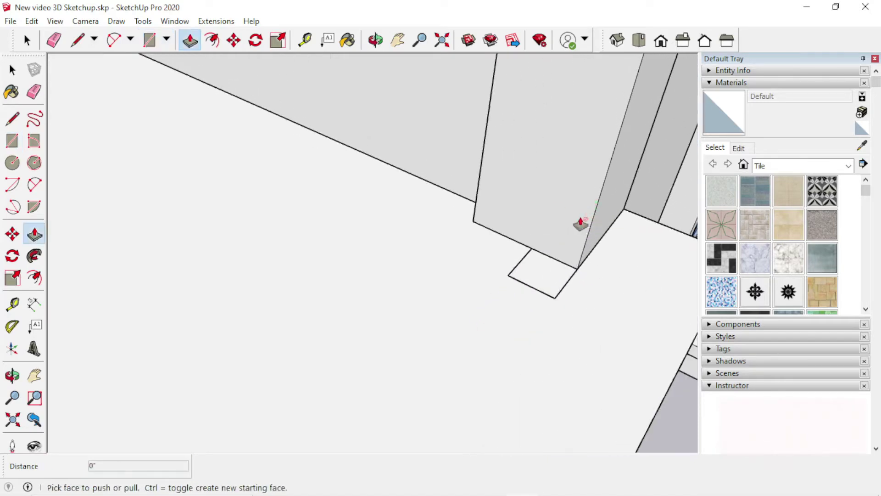
{"action": "left_click_drag", "start_coordinate": [552, 288], "coordinate": [555, 154]}
{"action": "scroll", "coordinate": [553, 192], "scroll_direction": "down", "scroll_amount": 1}
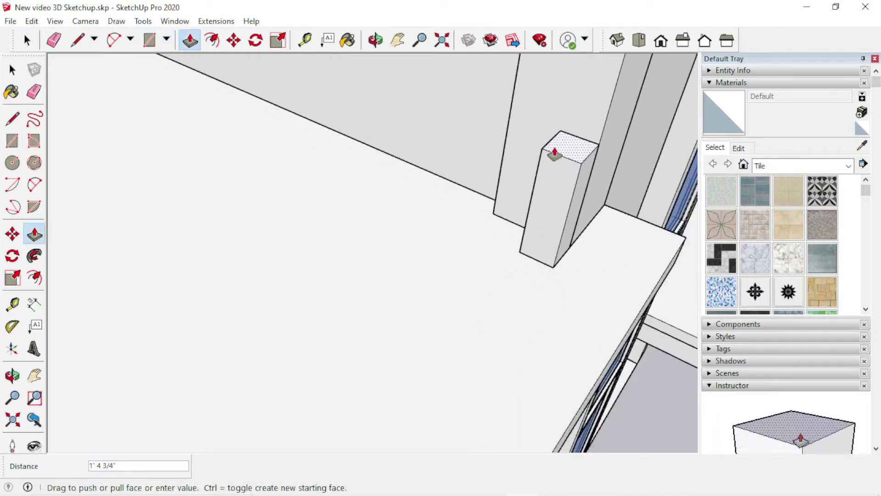
{"action": "key", "text": "Return"}
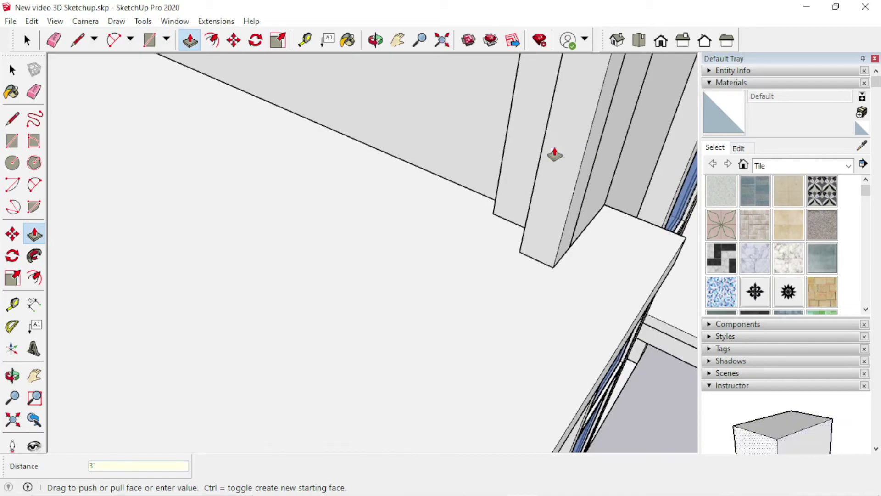
{"action": "scroll", "coordinate": [511, 276], "scroll_direction": "down", "scroll_amount": 1}
- Start pushing the post's side face along the roof edge into a low wall
{"action": "left_click", "coordinate": [542, 221]}
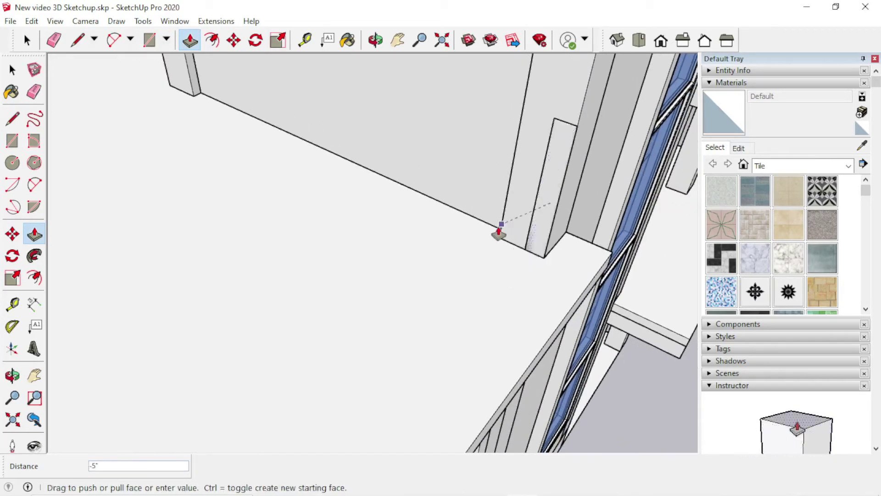
{"action": "scroll", "coordinate": [497, 232], "scroll_direction": "down", "scroll_amount": 3}
{"action": "scroll", "coordinate": [453, 266], "scroll_direction": "down", "scroll_amount": 2}
{"action": "scroll", "coordinate": [443, 281], "scroll_direction": "down", "scroll_amount": 2}
- Finish stretching the wall along the roof edge
{"action": "middle_click_drag", "start_coordinate": [413, 324], "coordinate": [366, 285]}
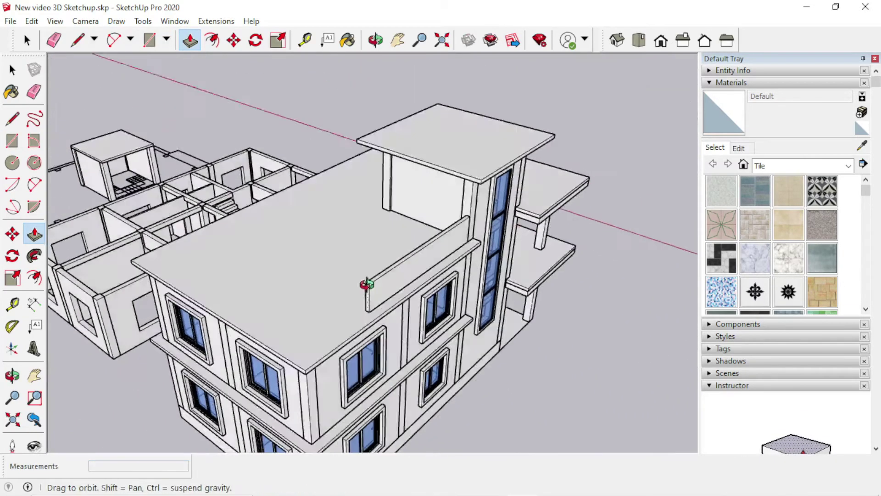
{"action": "scroll", "coordinate": [305, 276], "scroll_direction": "up", "scroll_amount": 4}
{"action": "scroll", "coordinate": [299, 279], "scroll_direction": "up", "scroll_amount": 3}
{"action": "left_click", "coordinate": [298, 287]}
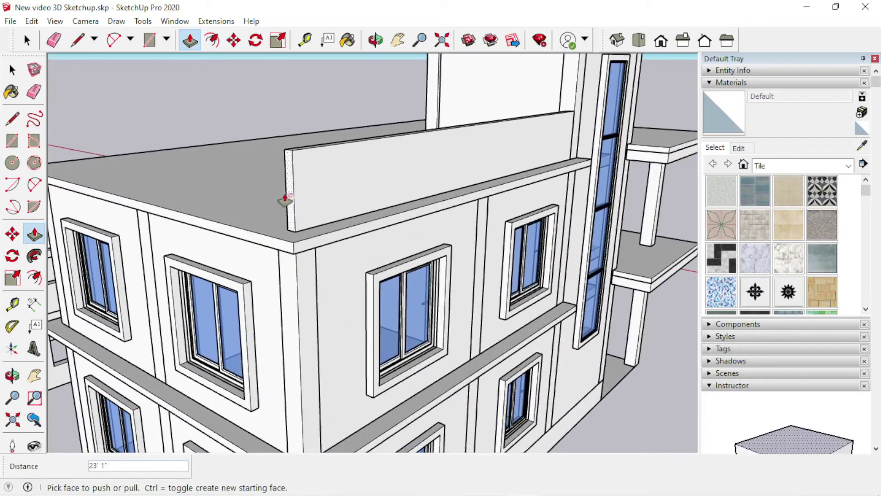
- Set both wall end faces back 5 inches from the roof ends
{"action": "scroll", "coordinate": [290, 198], "scroll_direction": "up", "scroll_amount": 3}
{"action": "left_click", "coordinate": [291, 199]}
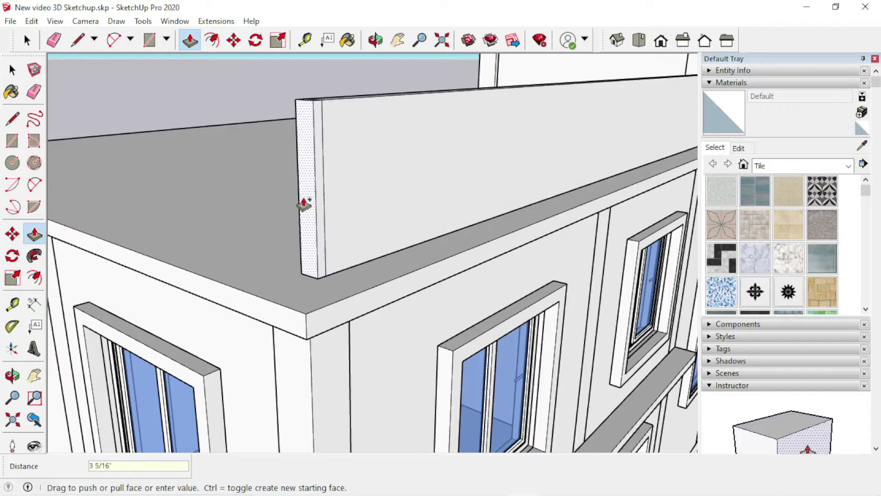
{"action": "type", "text": "5"}
{"action": "key", "text": "Return"}
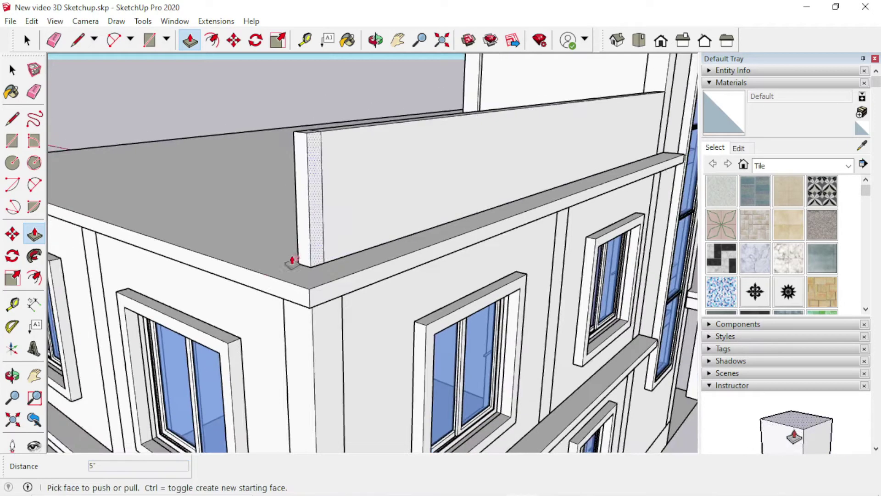
{"action": "middle_click_drag", "start_coordinate": [303, 205], "coordinate": [538, 283]}
{"action": "left_click", "coordinate": [539, 250]}
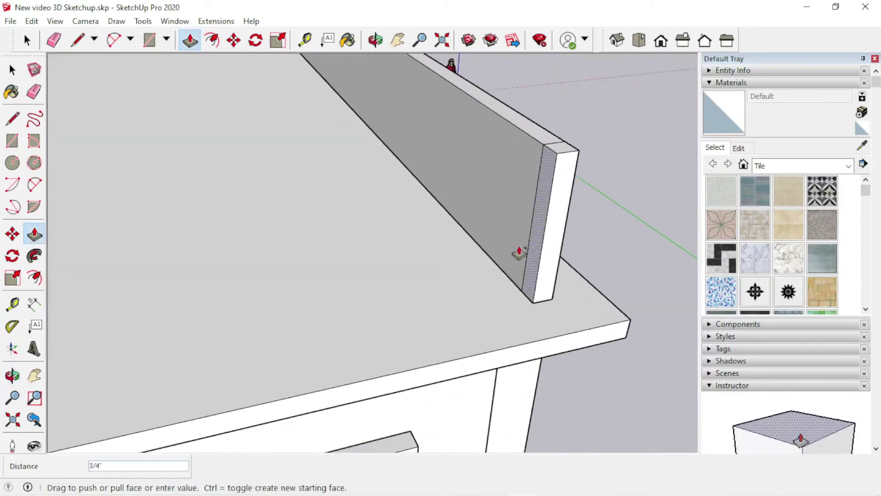
{"action": "mouse_move", "coordinate": [519, 250]}
{"action": "middle_mouse_down"}
{"action": "mouse_move", "coordinate": [418, 316]}
{"action": "mouse_move", "coordinate": [472, 305]}
{"action": "mouse_move", "coordinate": [368, 368]}
{"action": "mouse_move", "coordinate": [304, 379]}
{"action": "mouse_move", "coordinate": [278, 274]}
{"action": "middle_mouse_up"}
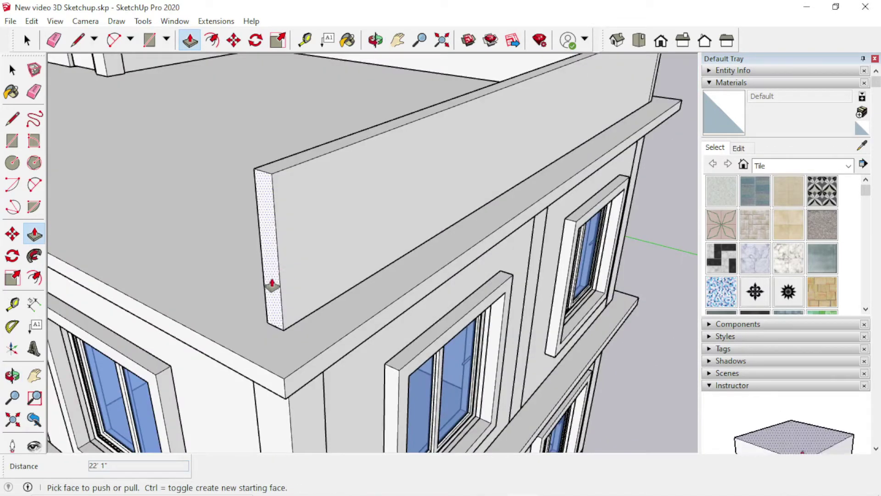
{"action": "left_click", "coordinate": [271, 288]}
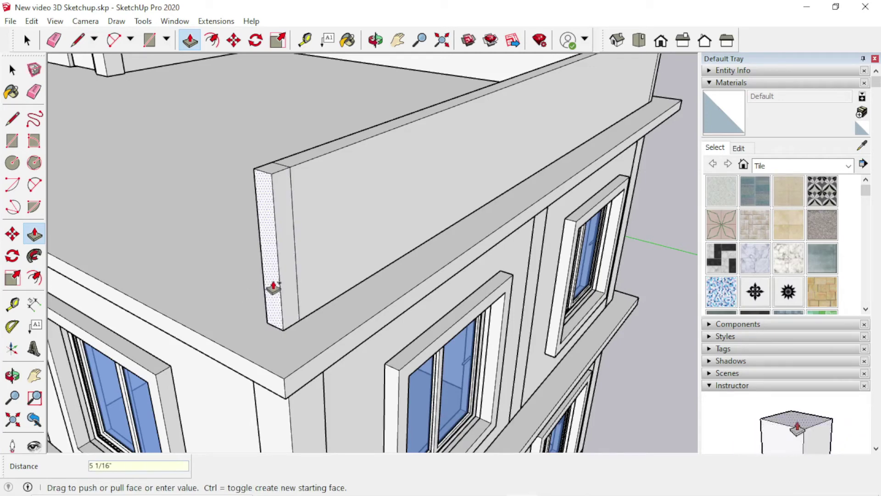
{"action": "type", "text": "5"}
{"action": "key", "text": "Return"}
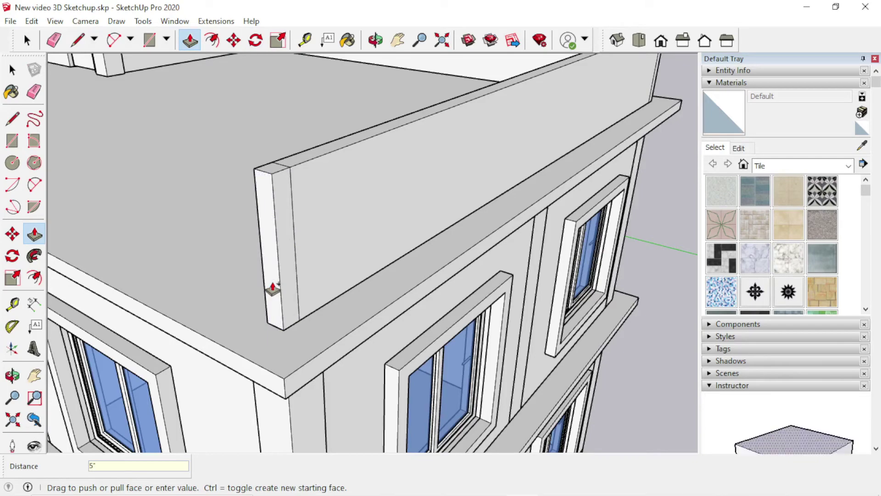
- Orbit down to eye level and extend the wall further along the front roof edge
{"action": "mouse_move", "coordinate": [273, 288]}
{"action": "middle_mouse_down"}
{"action": "mouse_move", "coordinate": [262, 314]}
{"action": "mouse_move", "coordinate": [477, 342]}
{"action": "mouse_move", "coordinate": [595, 303]}
{"action": "middle_mouse_up"}
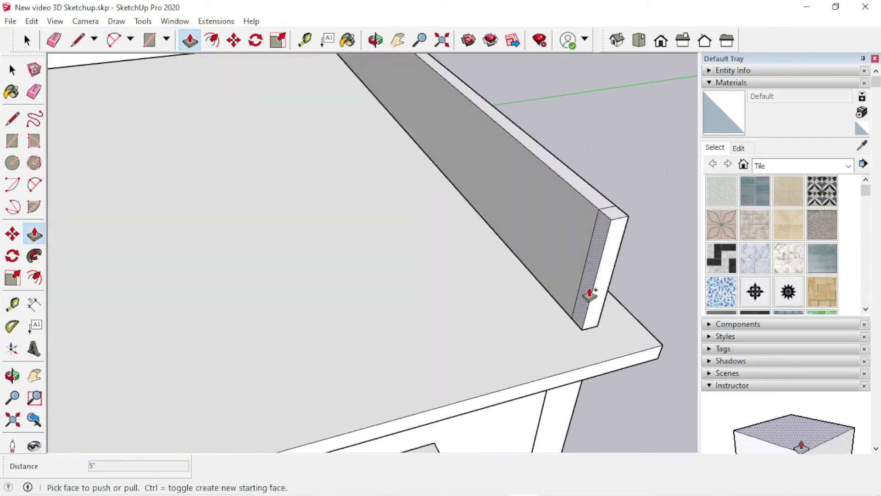
{"action": "scroll", "coordinate": [590, 294], "scroll_direction": "down", "scroll_amount": 3}
{"action": "scroll", "coordinate": [554, 295], "scroll_direction": "down", "scroll_amount": 3}
{"action": "scroll", "coordinate": [517, 310], "scroll_direction": "down", "scroll_amount": 2}
{"action": "scroll", "coordinate": [281, 357], "scroll_direction": "down", "scroll_amount": 2}
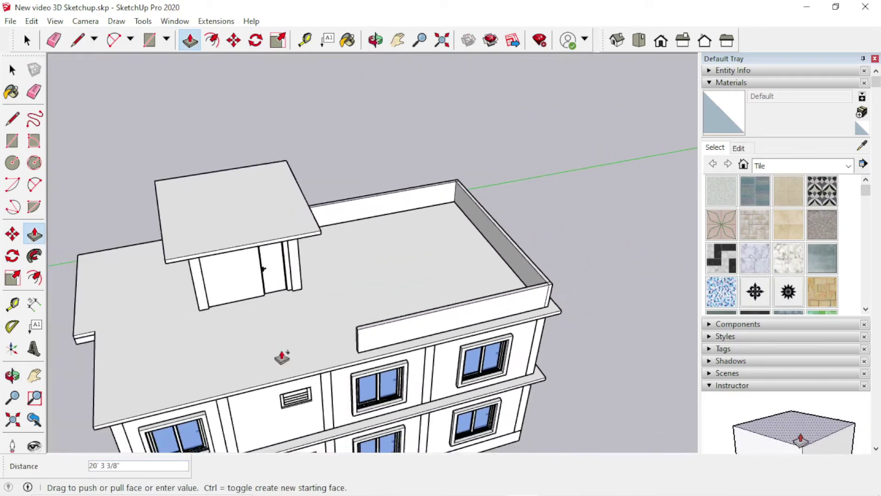
{"action": "scroll", "coordinate": [126, 404], "scroll_direction": "down", "scroll_amount": 2}
{"action": "mouse_move", "coordinate": [106, 427]}
{"action": "middle_mouse_down"}
{"action": "mouse_move", "coordinate": [119, 372]}
{"action": "mouse_move", "coordinate": [149, 343]}
{"action": "mouse_move", "coordinate": [128, 301]}
{"action": "mouse_move", "coordinate": [182, 302]}
{"action": "middle_mouse_up"}
{"action": "scroll", "coordinate": [112, 338], "scroll_direction": "up", "scroll_amount": 2}
{"action": "scroll", "coordinate": [118, 329], "scroll_direction": "up", "scroll_amount": 2}
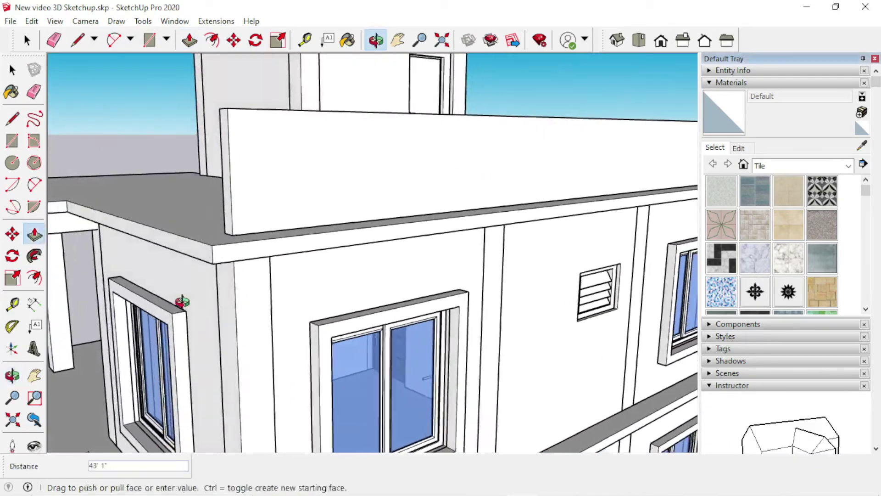
{"action": "left_click_drag", "start_coordinate": [238, 315], "coordinate": [213, 257]}
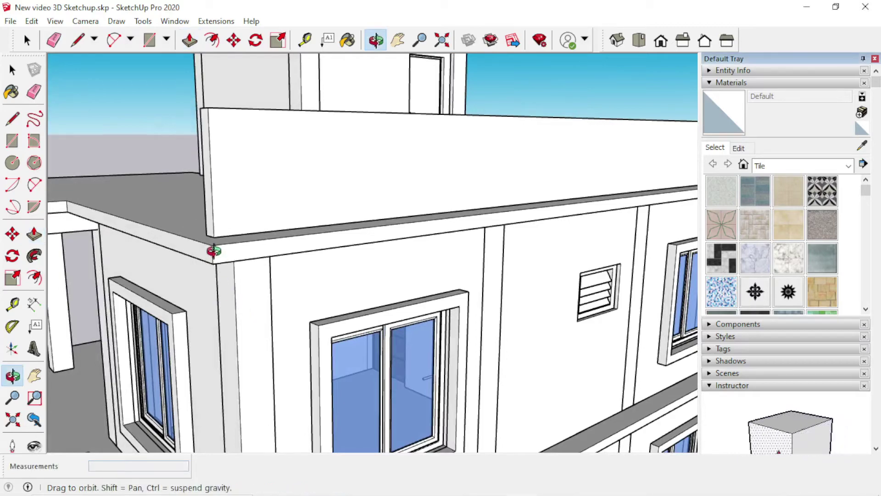
- Push the wall's end face to its new position at the corner
{"action": "scroll", "coordinate": [213, 253], "scroll_direction": "up", "scroll_amount": 1}
{"action": "scroll", "coordinate": [173, 265], "scroll_direction": "up", "scroll_amount": 1}
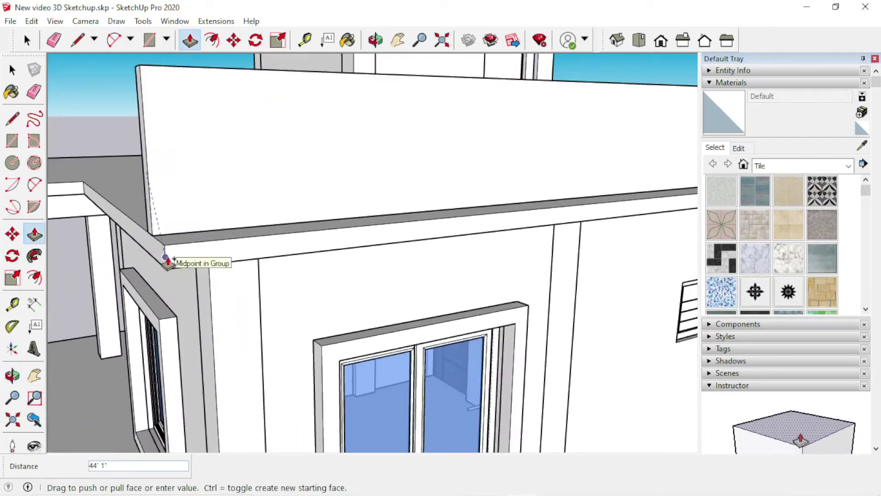
{"action": "scroll", "coordinate": [167, 261], "scroll_direction": "down", "scroll_amount": 3}
{"action": "mouse_move", "coordinate": [205, 273]}
{"action": "middle_mouse_down"}
{"action": "mouse_move", "coordinate": [205, 295]}
{"action": "mouse_move", "coordinate": [257, 297]}
{"action": "mouse_move", "coordinate": [535, 257]}
{"action": "mouse_move", "coordinate": [310, 346]}
{"action": "mouse_move", "coordinate": [339, 356]}
{"action": "middle_mouse_up"}
{"action": "scroll", "coordinate": [174, 290], "scroll_direction": "up", "scroll_amount": 3}
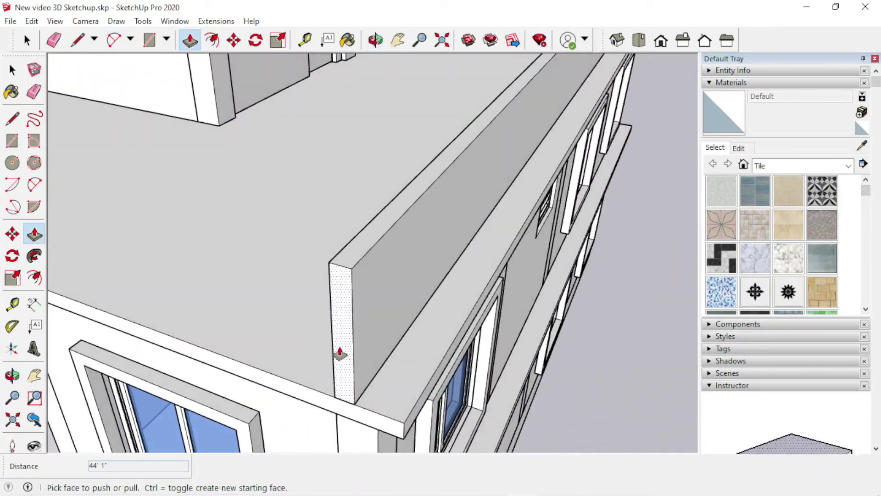
{"action": "left_click", "coordinate": [343, 340]}
{"action": "left_click", "coordinate": [348, 312]}
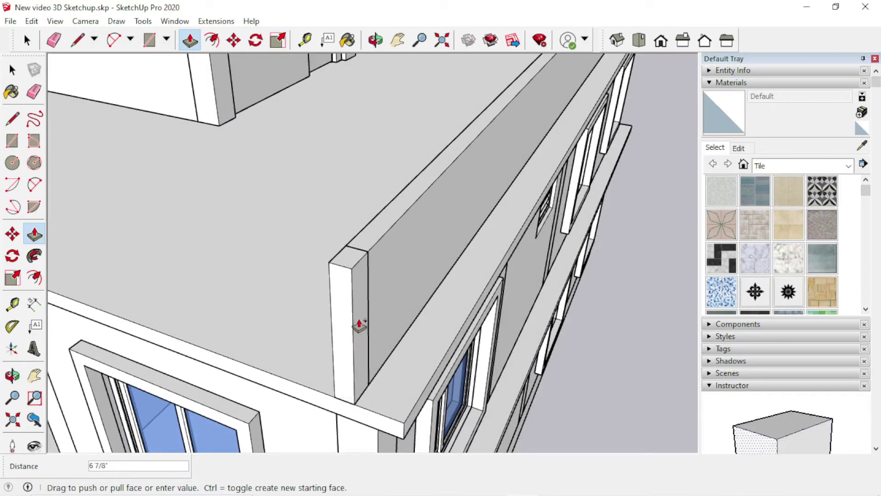
{"action": "left_click", "coordinate": [359, 325]}
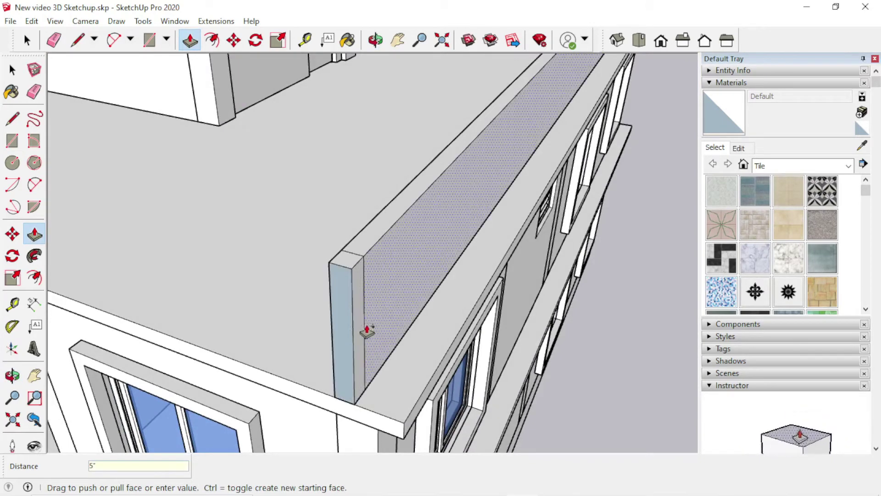
- Reverse the blue back-facing face so it shows white
{"action": "mouse_move", "coordinate": [366, 331]}
{"action": "middle_mouse_down"}
{"action": "mouse_move", "coordinate": [480, 296]}
{"action": "mouse_move", "coordinate": [424, 251]}
{"action": "mouse_move", "coordinate": [435, 204]}
{"action": "mouse_move", "coordinate": [402, 228]}
{"action": "middle_mouse_up"}
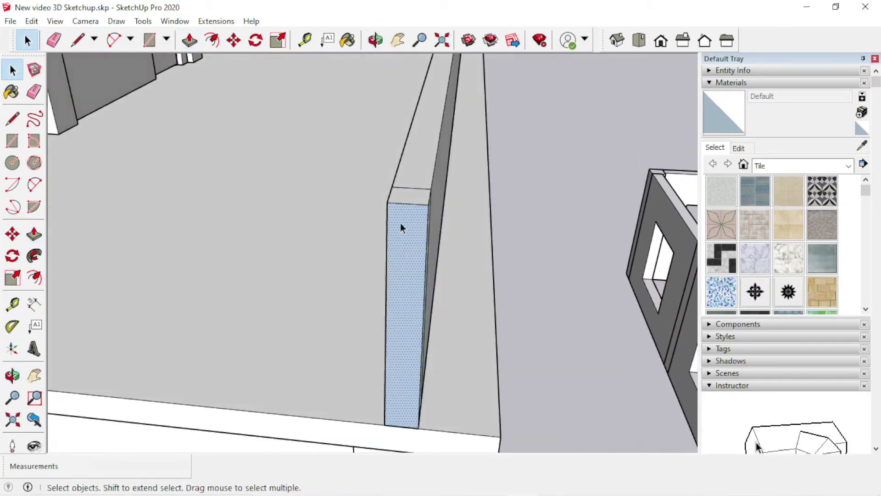
{"action": "right_click", "coordinate": [411, 250]}
{"action": "left_click", "coordinate": [471, 373]}
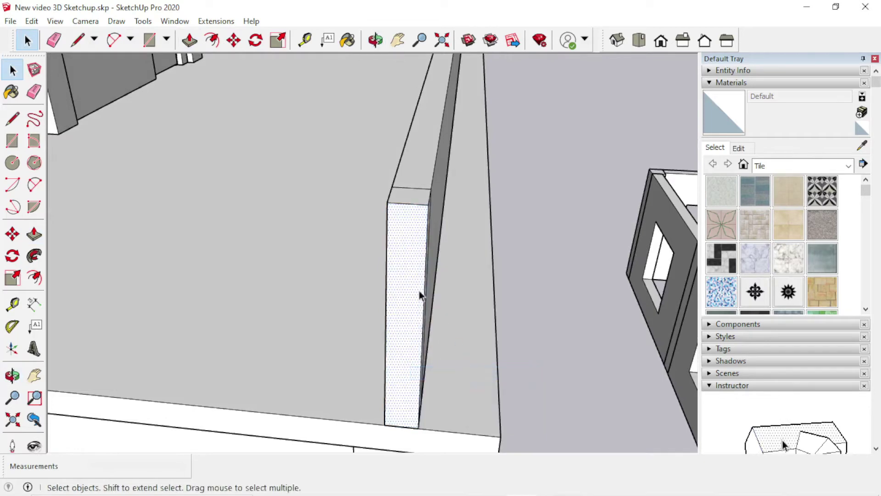
{"action": "mouse_move", "coordinate": [419, 294]}
{"action": "middle_mouse_down"}
{"action": "mouse_move", "coordinate": [356, 295]}
{"action": "mouse_move", "coordinate": [459, 317]}
{"action": "mouse_move", "coordinate": [681, 340]}
{"action": "middle_mouse_up"}
- Push/pull the wall face again and orbit to view the upper floor and balcony
{"action": "key", "text": "p"}
{"action": "mouse_move", "coordinate": [562, 299]}
{"action": "middle_mouse_down"}
{"action": "mouse_move", "coordinate": [494, 291]}
{"action": "mouse_move", "coordinate": [508, 253]}
{"action": "mouse_move", "coordinate": [459, 291]}
{"action": "middle_mouse_up"}
{"action": "left_click", "coordinate": [517, 239]}
{"action": "scroll", "coordinate": [479, 252], "scroll_direction": "down", "scroll_amount": 3}
{"action": "scroll", "coordinate": [478, 256], "scroll_direction": "down", "scroll_amount": 2}
{"action": "scroll", "coordinate": [435, 318], "scroll_direction": "down", "scroll_amount": 3}
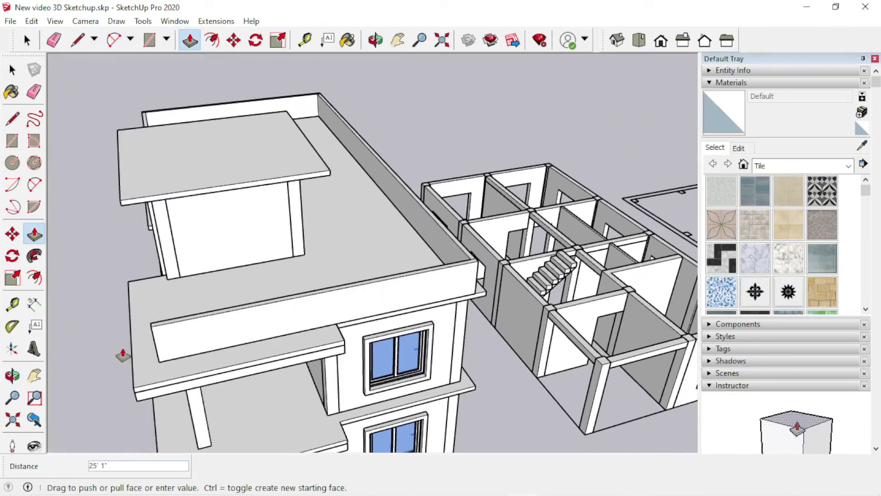
{"action": "mouse_move", "coordinate": [122, 356]}
{"action": "middle_mouse_down"}
{"action": "mouse_move", "coordinate": [231, 327]}
{"action": "mouse_move", "coordinate": [203, 356]}
{"action": "mouse_move", "coordinate": [209, 308]}
{"action": "mouse_move", "coordinate": [196, 320]}
{"action": "mouse_move", "coordinate": [207, 236]}
{"action": "mouse_move", "coordinate": [284, 297]}
{"action": "mouse_move", "coordinate": [268, 309]}
{"action": "middle_mouse_up"}
{"action": "scroll", "coordinate": [206, 236], "scroll_direction": "up", "scroll_amount": 2}
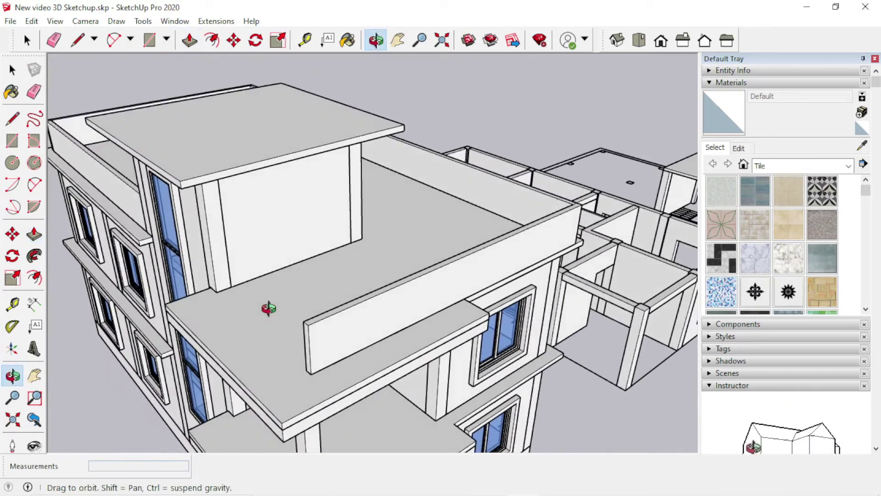
- Extend the parapet's first end by 5 inches after a trial 1' pull
{"action": "scroll", "coordinate": [203, 304], "scroll_direction": "up", "scroll_amount": 2}
{"action": "scroll", "coordinate": [210, 279], "scroll_direction": "up", "scroll_amount": 2}
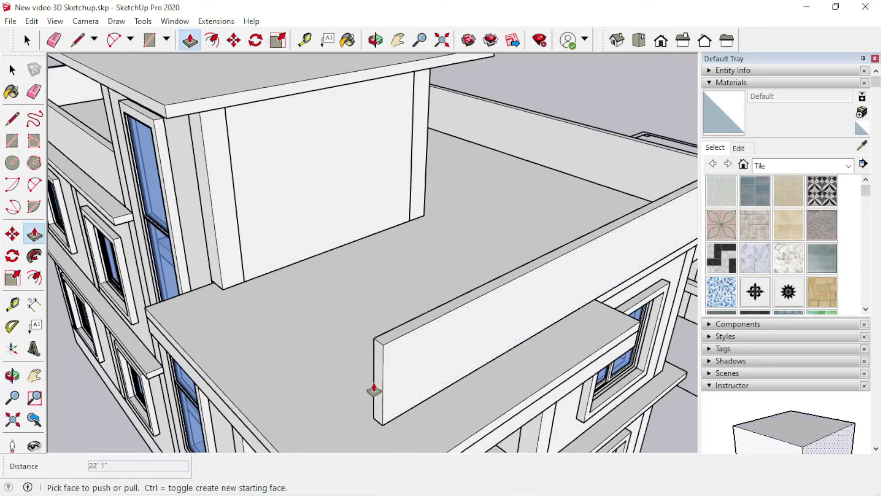
{"action": "left_click_drag", "start_coordinate": [375, 389], "coordinate": [351, 410]}
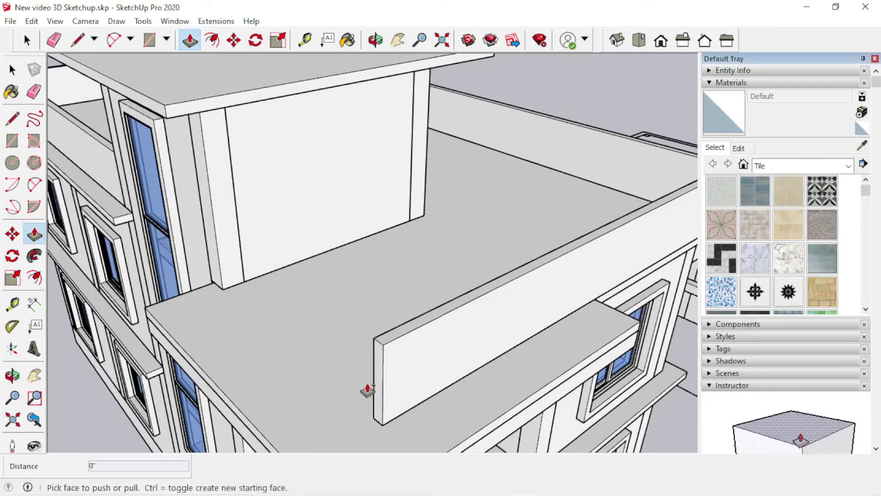
{"action": "left_click_drag", "start_coordinate": [382, 380], "coordinate": [341, 411]}
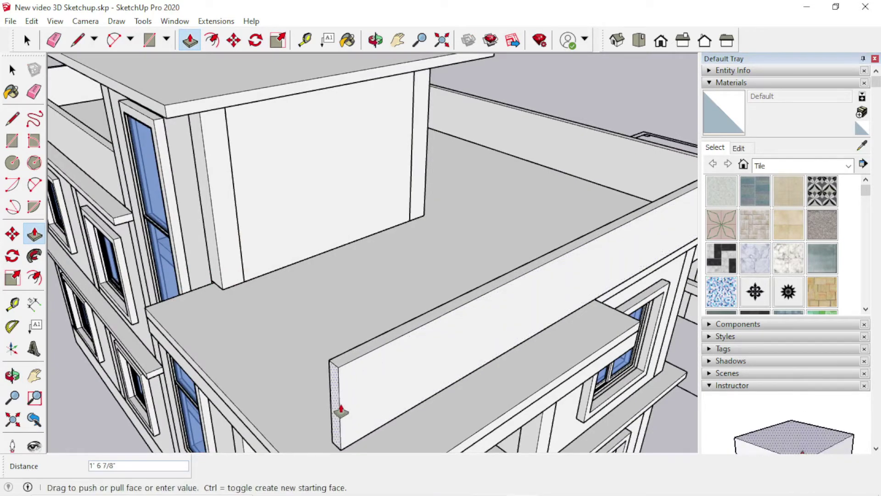
{"action": "type", "text": "1'"}
{"action": "key", "text": "Return"}
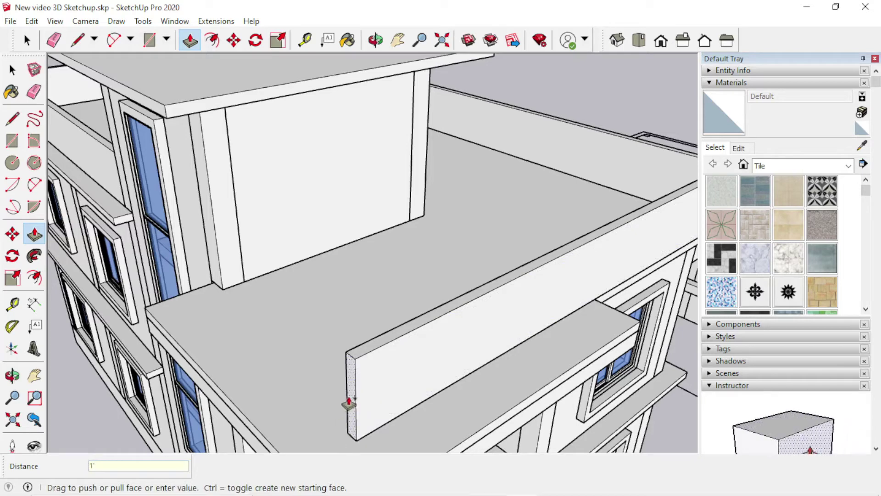
{"action": "left_click_drag", "start_coordinate": [364, 394], "coordinate": [371, 390]}
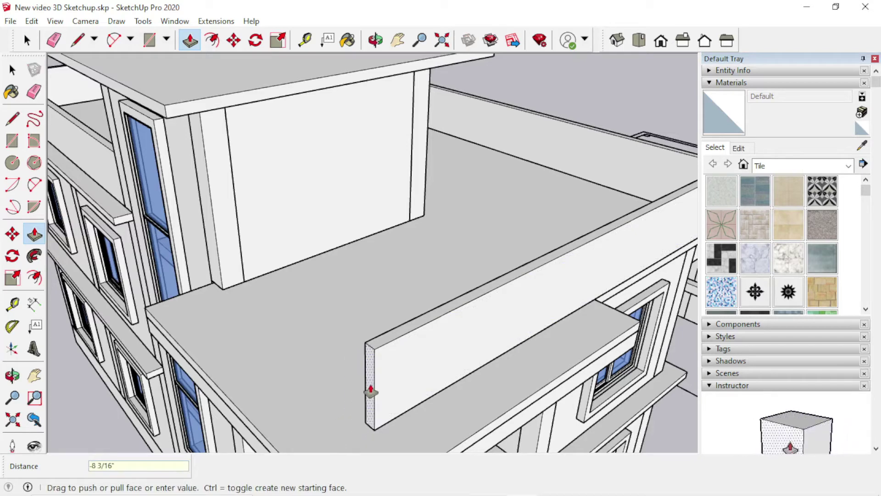
{"action": "type", "text": "5"}
{"action": "key", "text": "Return"}
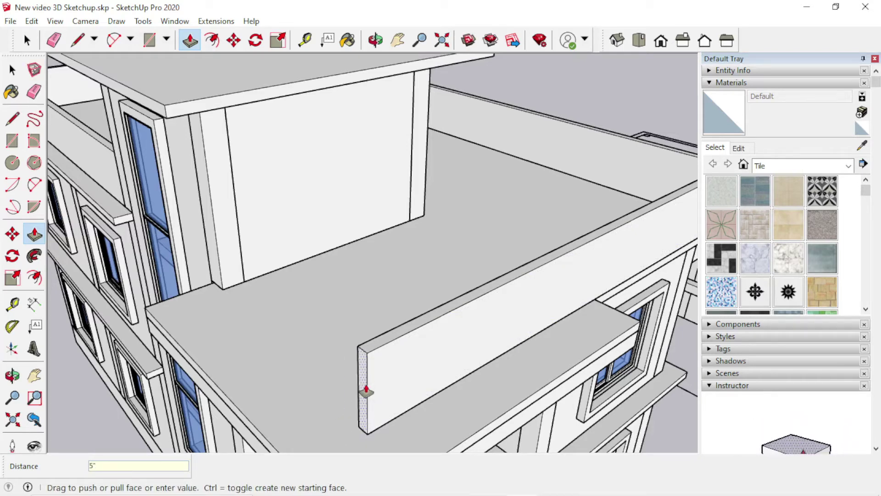
{"action": "left_click_drag", "start_coordinate": [364, 391], "coordinate": [346, 406]}
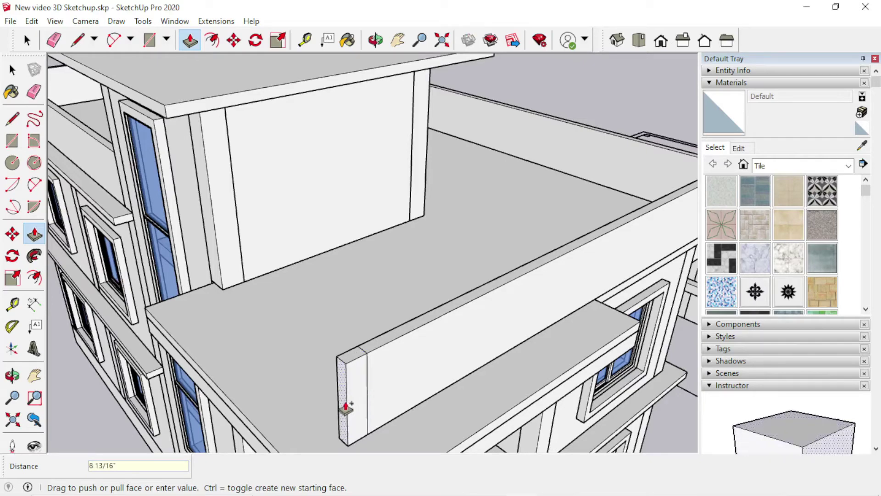
- Extend the parapet's other end beside the window by 5 inches
{"action": "mouse_move", "coordinate": [347, 408]}
{"action": "middle_mouse_down"}
{"action": "mouse_move", "coordinate": [305, 397]}
{"action": "mouse_move", "coordinate": [507, 426]}
{"action": "mouse_move", "coordinate": [649, 345]}
{"action": "middle_mouse_up"}
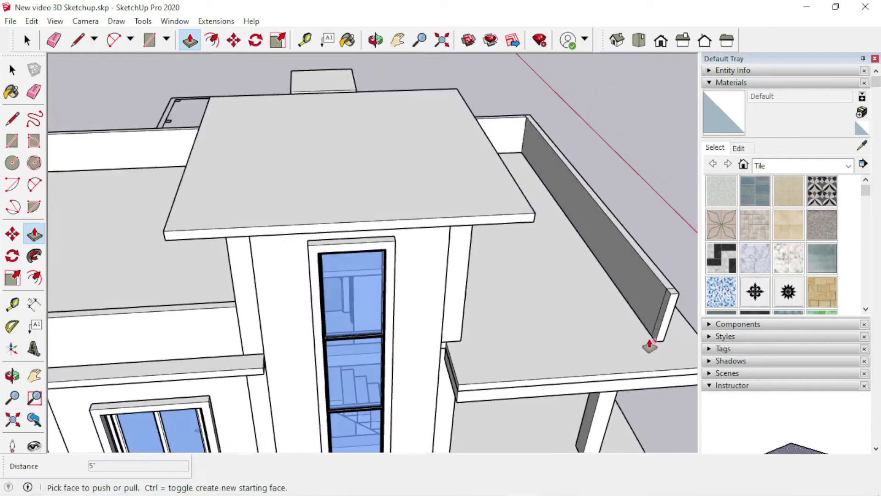
{"action": "scroll", "coordinate": [657, 320], "scroll_direction": "up", "scroll_amount": 2}
{"action": "left_click", "coordinate": [657, 320]}
{"action": "scroll", "coordinate": [364, 319], "scroll_direction": "up", "scroll_amount": 3}
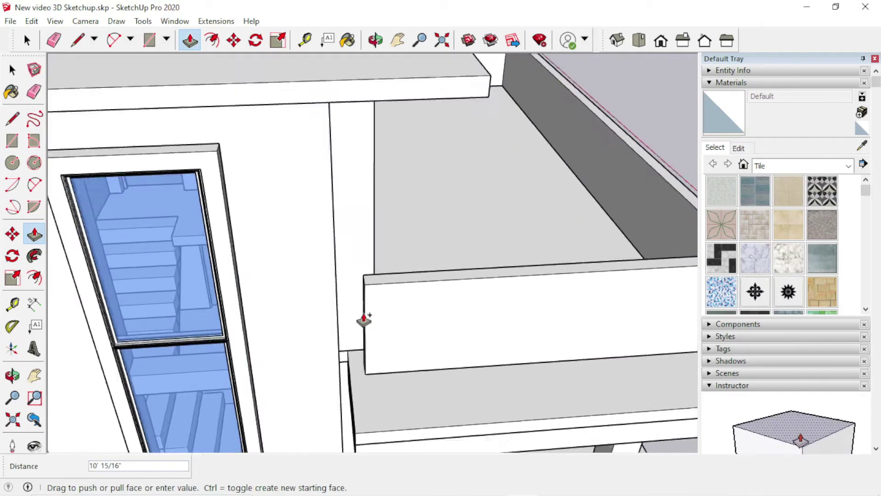
{"action": "scroll", "coordinate": [338, 383], "scroll_direction": "up", "scroll_amount": 2}
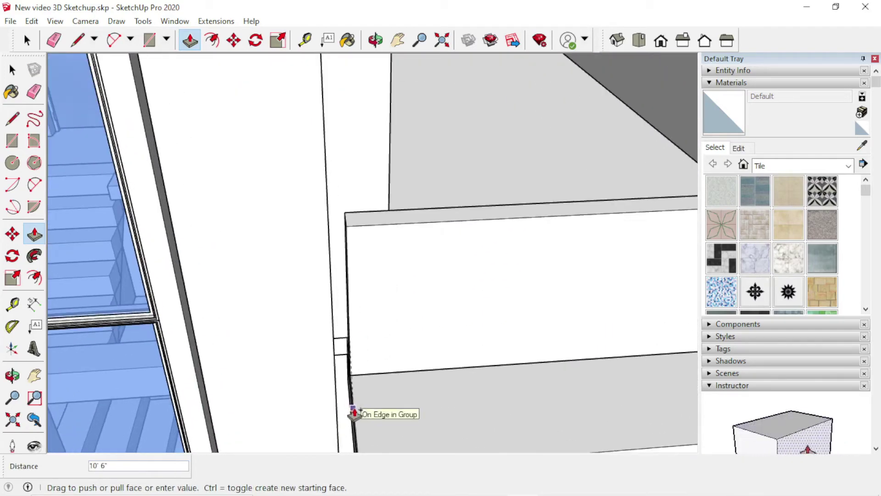
{"action": "scroll", "coordinate": [354, 407], "scroll_direction": "down", "scroll_amount": 3}
{"action": "mouse_move", "coordinate": [354, 407]}
{"action": "middle_mouse_down"}
{"action": "mouse_move", "coordinate": [474, 413]}
{"action": "mouse_move", "coordinate": [506, 358]}
{"action": "middle_mouse_up"}
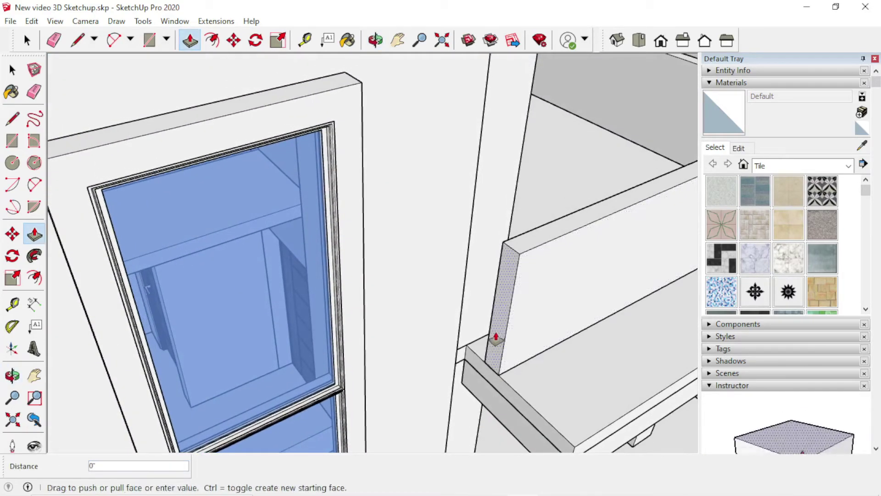
{"action": "type", "text": "5"}
{"action": "key", "text": "Return"}
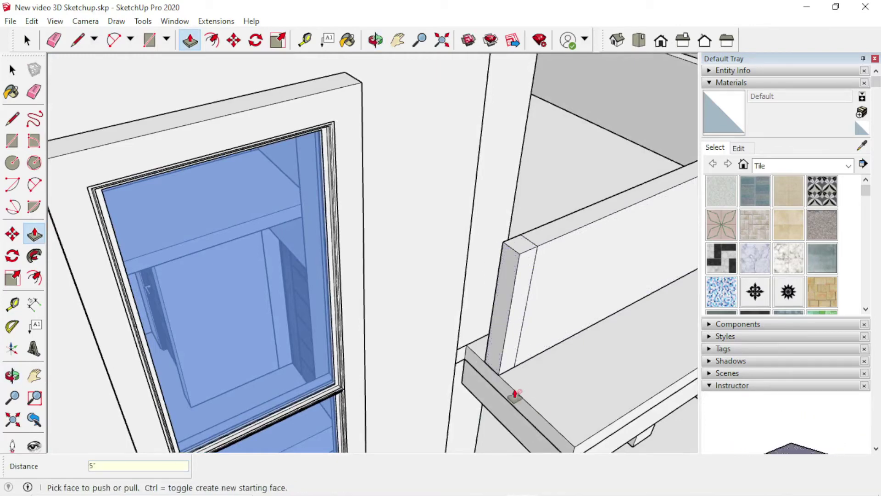
- Finish pushing the wall end against the gable and inspect the wall beside the windows
{"action": "mouse_move", "coordinate": [515, 393]}
{"action": "middle_mouse_down"}
{"action": "mouse_move", "coordinate": [521, 361]}
{"action": "mouse_move", "coordinate": [180, 328]}
{"action": "middle_mouse_up"}
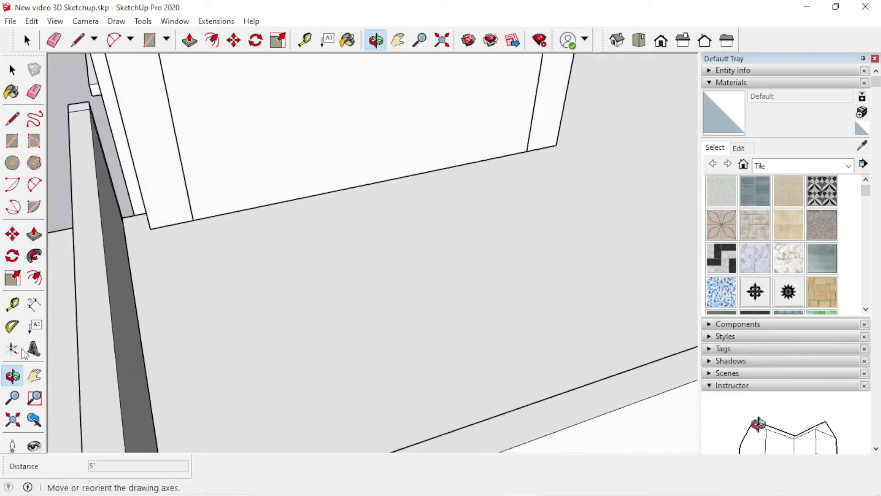
{"action": "scroll", "coordinate": [84, 121], "scroll_direction": "up", "scroll_amount": 2}
{"action": "scroll", "coordinate": [94, 122], "scroll_direction": "up", "scroll_amount": 2}
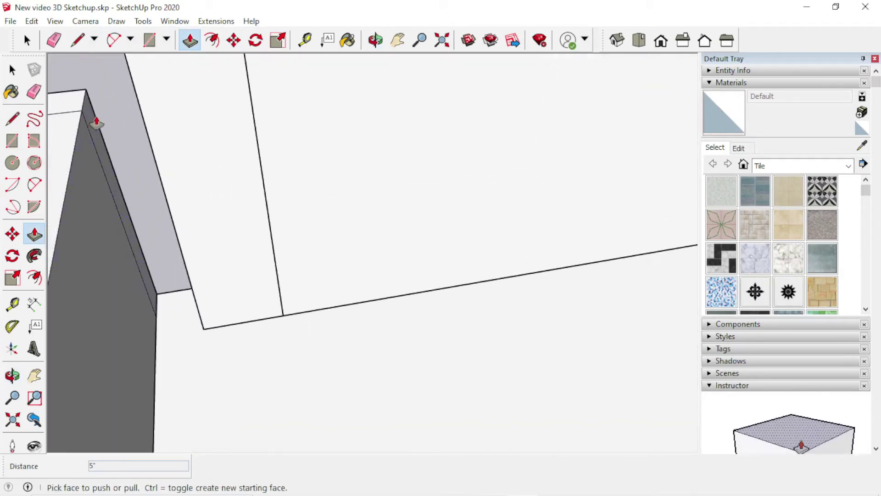
{"action": "left_click", "coordinate": [152, 133]}
{"action": "scroll", "coordinate": [216, 143], "scroll_direction": "down", "scroll_amount": 2}
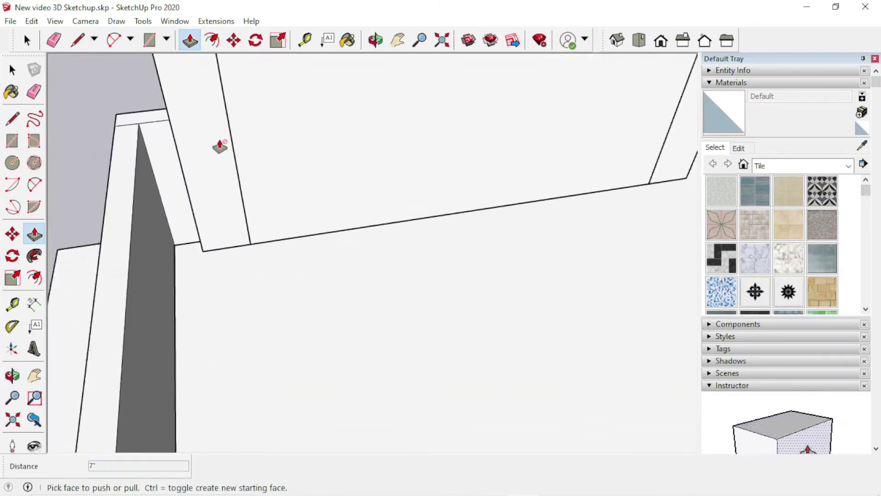
{"action": "scroll", "coordinate": [221, 144], "scroll_direction": "down", "scroll_amount": 1}
{"action": "mouse_move", "coordinate": [75, 182]}
{"action": "middle_mouse_down"}
{"action": "mouse_move", "coordinate": [207, 173]}
{"action": "mouse_move", "coordinate": [321, 216]}
{"action": "middle_mouse_up"}
{"action": "scroll", "coordinate": [278, 228], "scroll_direction": "up", "scroll_amount": 2}
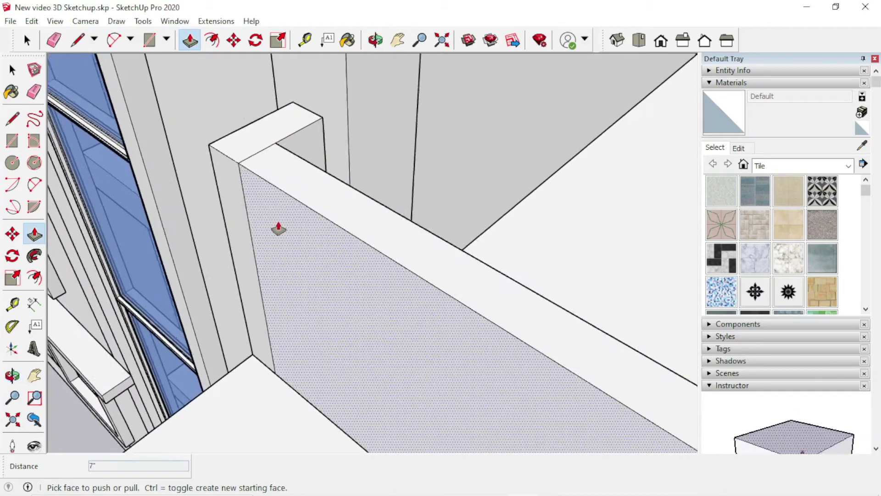
{"action": "key", "text": "e"}
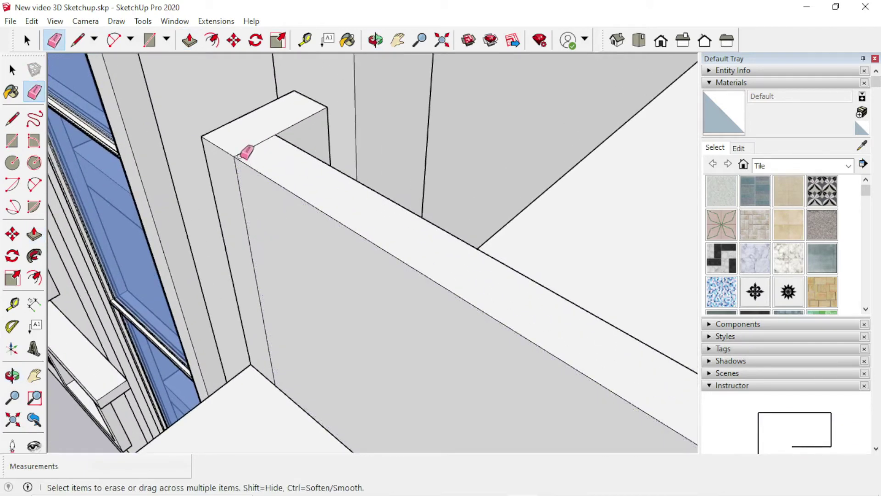
- Erase the stray vertical seam edge on the parapet wall, then orbit to review the building
{"action": "left_click", "coordinate": [246, 214]}
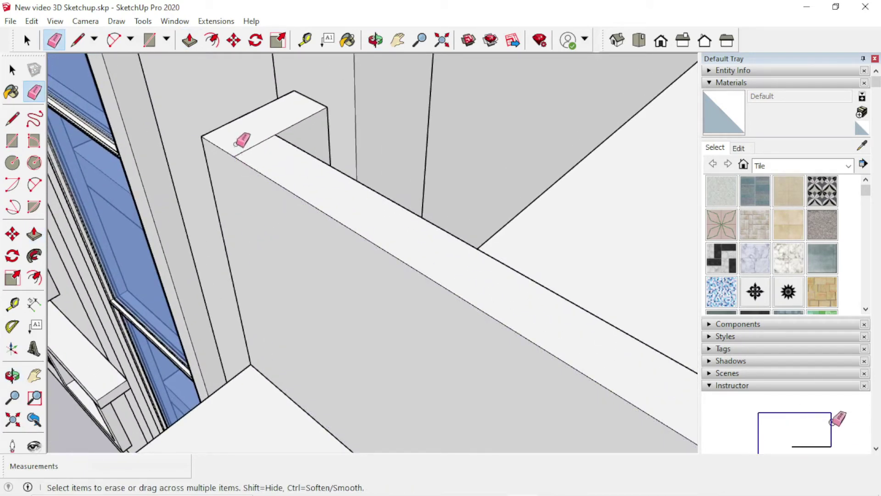
{"action": "middle_click_drag", "start_coordinate": [245, 158], "coordinate": [344, 187]}
{"action": "scroll", "coordinate": [486, 181], "scroll_direction": "up", "scroll_amount": 3}
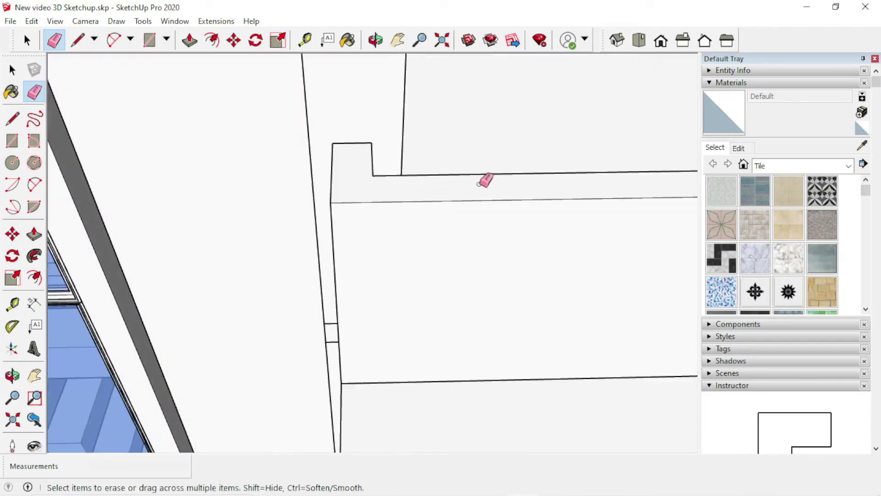
{"action": "mouse_move", "coordinate": [486, 181]}
{"action": "middle_mouse_down"}
{"action": "mouse_move", "coordinate": [468, 262]}
{"action": "mouse_move", "coordinate": [367, 258]}
{"action": "middle_mouse_up"}
{"action": "scroll", "coordinate": [366, 244], "scroll_direction": "down", "scroll_amount": 3}
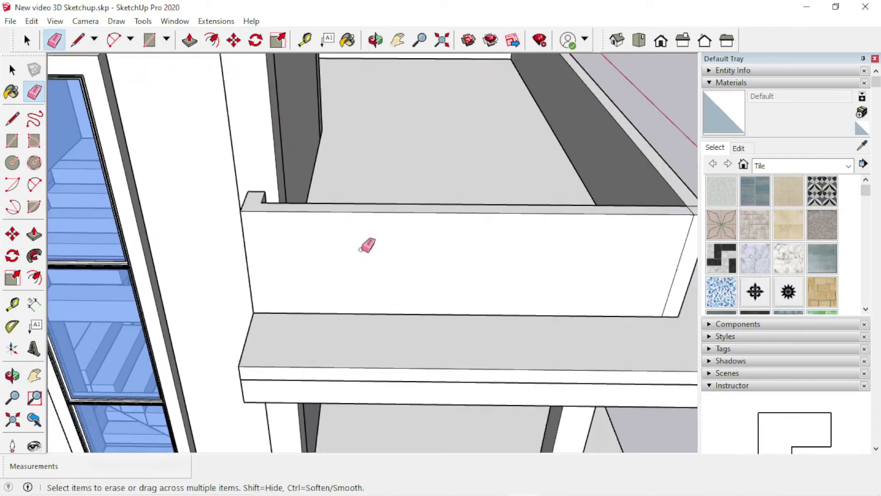
{"action": "key", "text": "o"}
{"action": "mouse_move", "coordinate": [235, 244]}
{"action": "middle_mouse_down"}
{"action": "mouse_move", "coordinate": [587, 298]}
{"action": "mouse_move", "coordinate": [472, 319]}
{"action": "middle_mouse_up"}
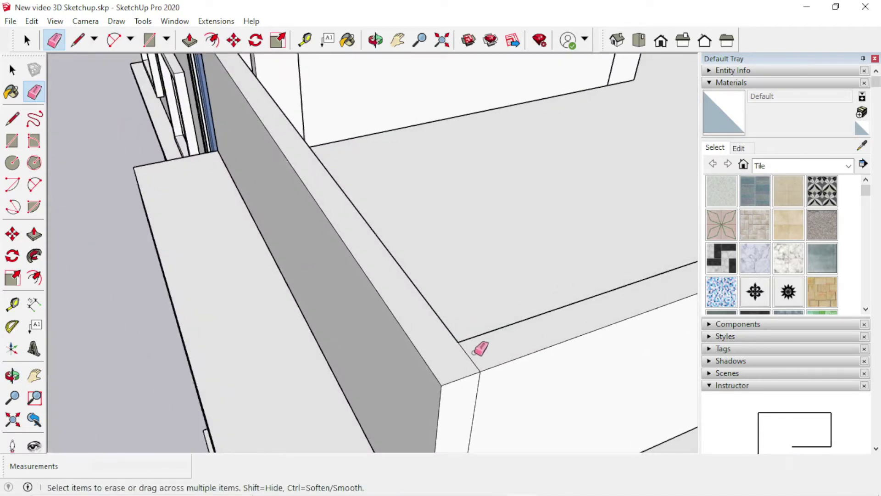
{"action": "mouse_move", "coordinate": [471, 354]}
{"action": "middle_mouse_down"}
{"action": "mouse_move", "coordinate": [478, 388]}
{"action": "mouse_move", "coordinate": [488, 389]}
{"action": "mouse_move", "coordinate": [301, 331]}
{"action": "mouse_move", "coordinate": [199, 288]}
{"action": "mouse_move", "coordinate": [472, 368]}
{"action": "mouse_move", "coordinate": [440, 359]}
{"action": "mouse_move", "coordinate": [283, 249]}
{"action": "mouse_move", "coordinate": [526, 403]}
{"action": "mouse_move", "coordinate": [354, 378]}
{"action": "mouse_move", "coordinate": [262, 341]}
{"action": "middle_mouse_up"}
{"action": "mouse_move", "coordinate": [234, 253]}
{"action": "middle_mouse_down"}
{"action": "mouse_move", "coordinate": [613, 272]}
{"action": "mouse_move", "coordinate": [399, 309]}
{"action": "mouse_move", "coordinate": [278, 210]}
{"action": "mouse_move", "coordinate": [309, 247]}
{"action": "mouse_move", "coordinate": [285, 280]}
{"action": "mouse_move", "coordinate": [584, 240]}
{"action": "mouse_move", "coordinate": [382, 327]}
{"action": "mouse_move", "coordinate": [470, 258]}
{"action": "mouse_move", "coordinate": [223, 98]}
{"action": "middle_mouse_up"}
- Select the whole connected parapet wall and make it a single group
{"action": "scroll", "coordinate": [167, 102], "scroll_direction": "up", "scroll_amount": 3}
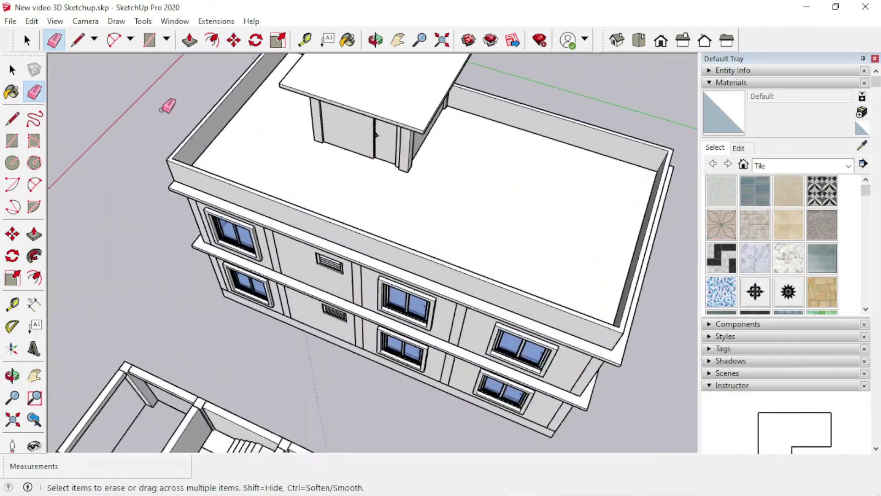
{"action": "scroll", "coordinate": [182, 129], "scroll_direction": "up", "scroll_amount": 3}
{"action": "scroll", "coordinate": [182, 129], "scroll_direction": "up", "scroll_amount": 2}
{"action": "mouse_move", "coordinate": [145, 171]}
{"action": "middle_mouse_down"}
{"action": "mouse_move", "coordinate": [285, 315]}
{"action": "mouse_move", "coordinate": [577, 226]}
{"action": "mouse_move", "coordinate": [331, 338]}
{"action": "mouse_move", "coordinate": [414, 339]}
{"action": "mouse_move", "coordinate": [476, 311]}
{"action": "mouse_move", "coordinate": [360, 59]}
{"action": "mouse_move", "coordinate": [320, 216]}
{"action": "middle_mouse_up"}
{"action": "key", "text": "space"}
{"action": "triple_click", "coordinate": [325, 222]}
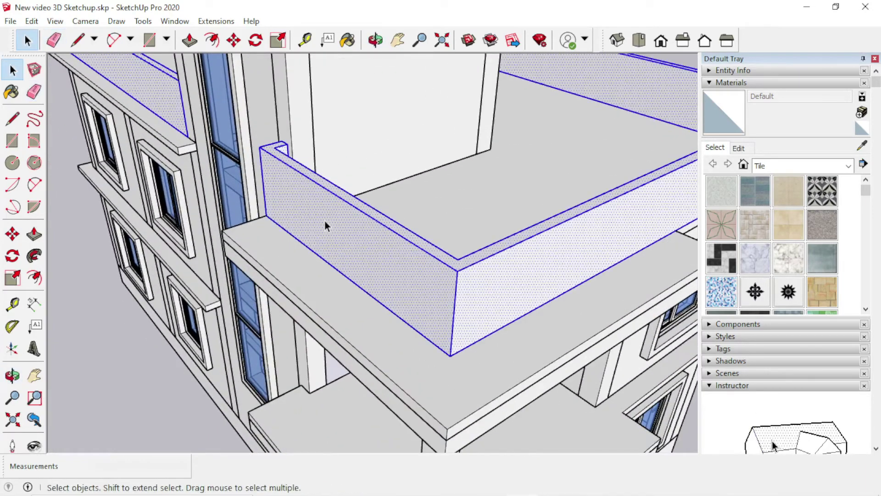
{"action": "right_click", "coordinate": [325, 221]}
{"action": "left_click", "coordinate": [371, 332]}
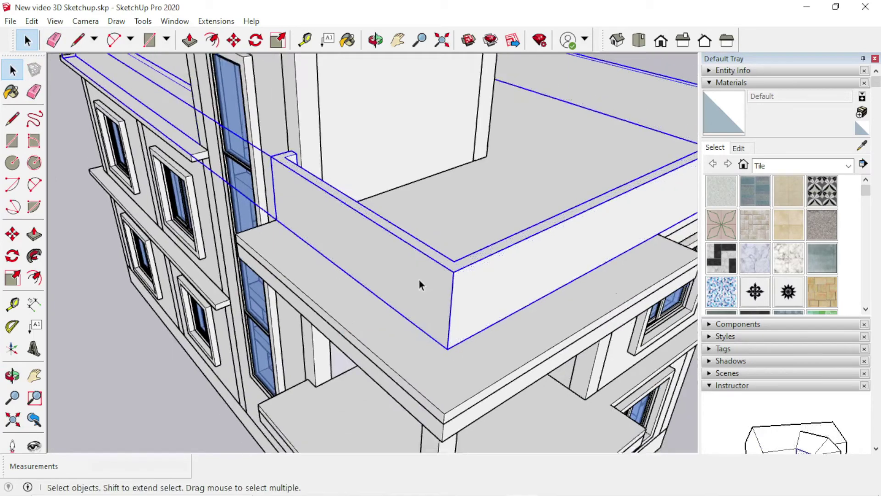
{"action": "mouse_move", "coordinate": [419, 279]}
{"action": "middle_mouse_down"}
{"action": "mouse_move", "coordinate": [374, 356]}
{"action": "mouse_move", "coordinate": [350, 212]}
{"action": "mouse_move", "coordinate": [176, 379]}
{"action": "mouse_move", "coordinate": [282, 276]}
{"action": "mouse_move", "coordinate": [321, 270]}
{"action": "mouse_move", "coordinate": [322, 303]}
{"action": "middle_mouse_up"}
{"action": "left_click", "coordinate": [175, 379]}
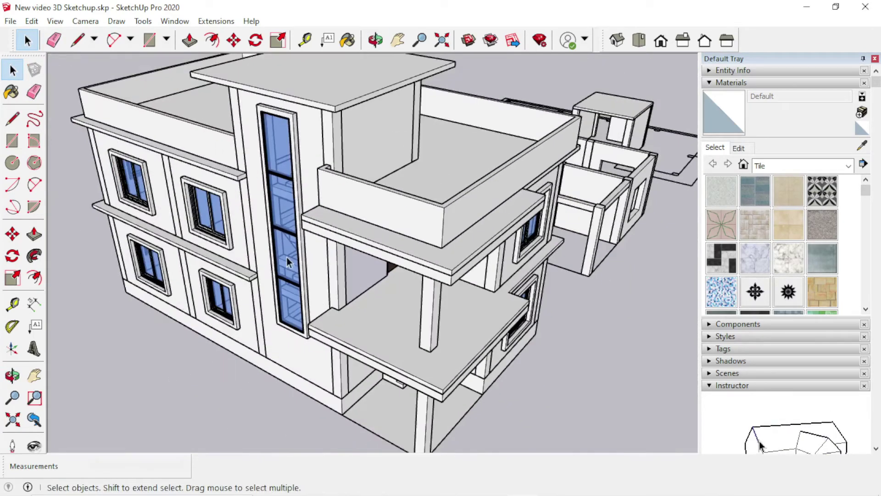
- Check the balcony glass panel detail in the AutoCAD elevation, then return to SketchUp
{"action": "mouse_move", "coordinate": [379, 247]}
{"action": "middle_mouse_down"}
{"action": "mouse_move", "coordinate": [222, 263]}
{"action": "mouse_move", "coordinate": [81, 262]}
{"action": "mouse_move", "coordinate": [183, 309]}
{"action": "mouse_move", "coordinate": [248, 246]}
{"action": "mouse_move", "coordinate": [335, 210]}
{"action": "middle_mouse_up"}
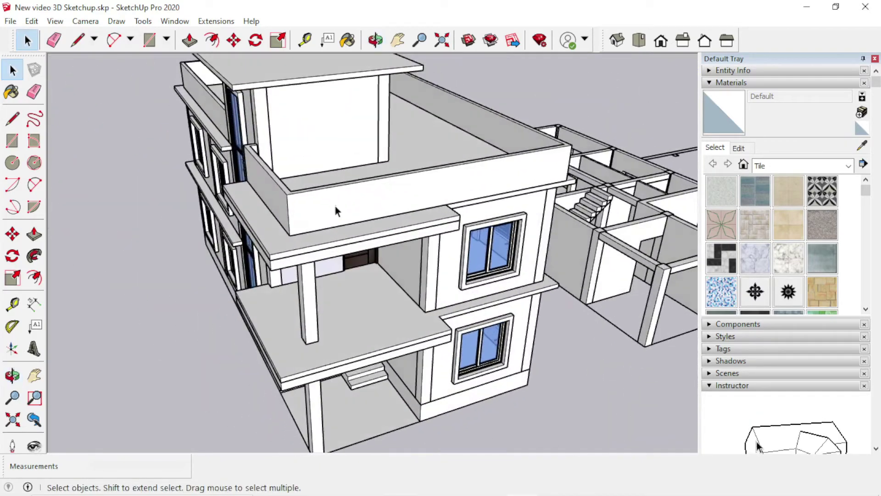
{"action": "scroll", "coordinate": [291, 216], "scroll_direction": "up", "scroll_amount": 2}
{"action": "mouse_move", "coordinate": [188, 321]}
{"action": "middle_mouse_down"}
{"action": "mouse_move", "coordinate": [358, 320]}
{"action": "mouse_move", "coordinate": [260, 362]}
{"action": "middle_mouse_up"}
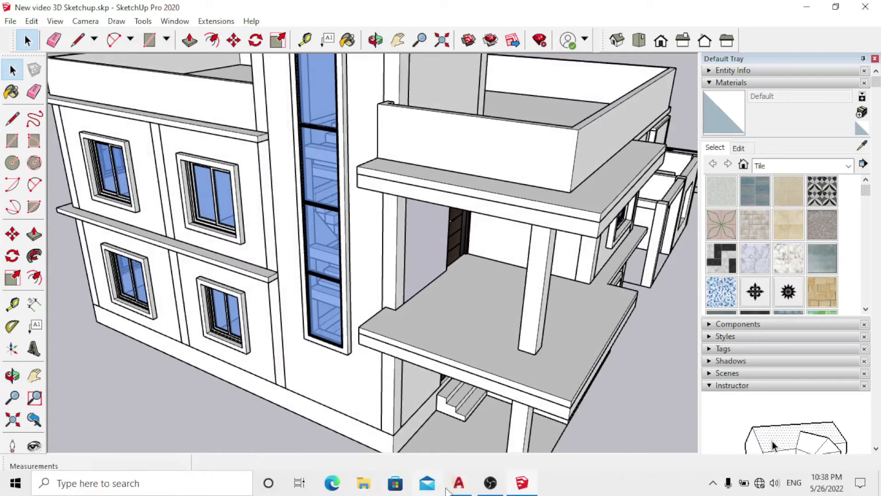
{"action": "left_click", "coordinate": [459, 484]}
{"action": "scroll", "coordinate": [322, 335], "scroll_direction": "up", "scroll_amount": 3}
{"action": "scroll", "coordinate": [197, 328], "scroll_direction": "up", "scroll_amount": 5}
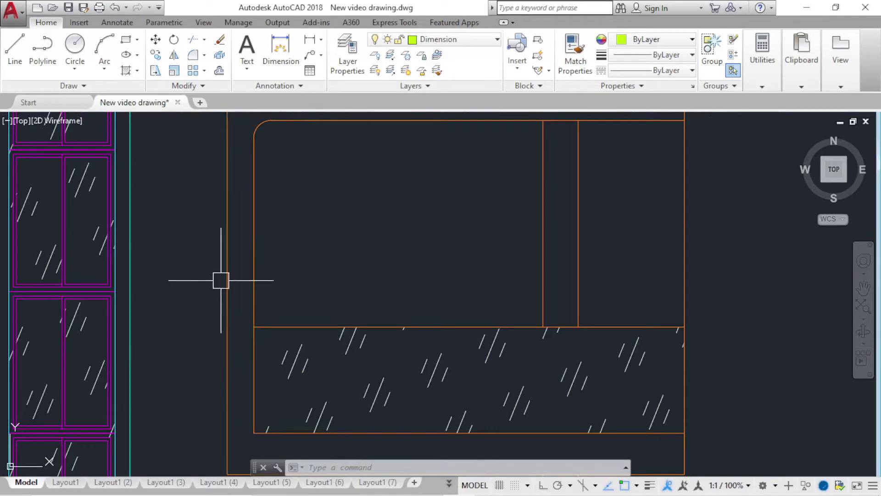
{"action": "scroll", "coordinate": [220, 354], "scroll_direction": "down", "scroll_amount": 4}
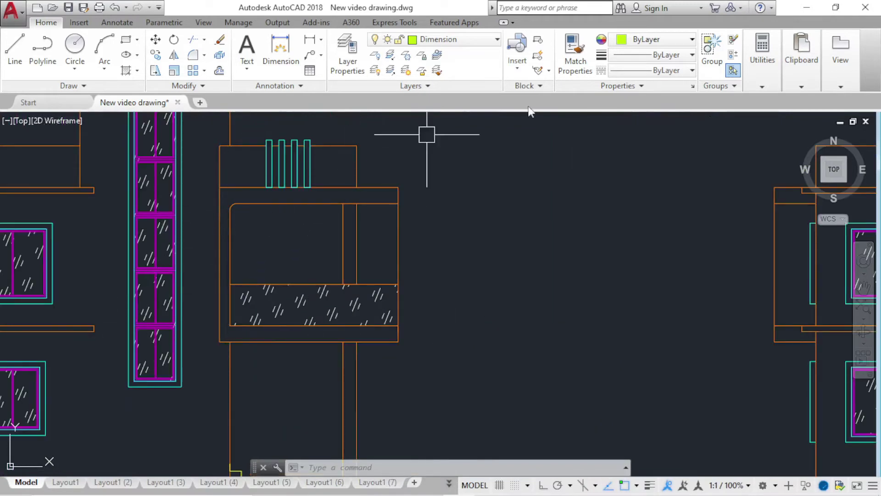
{"action": "left_click", "coordinate": [806, 6]}
- Draw a small rectangle on the slab corner and raise it 8'6" into a post meeting the slab above
{"action": "middle_click_drag", "start_coordinate": [475, 222], "coordinate": [477, 359]}
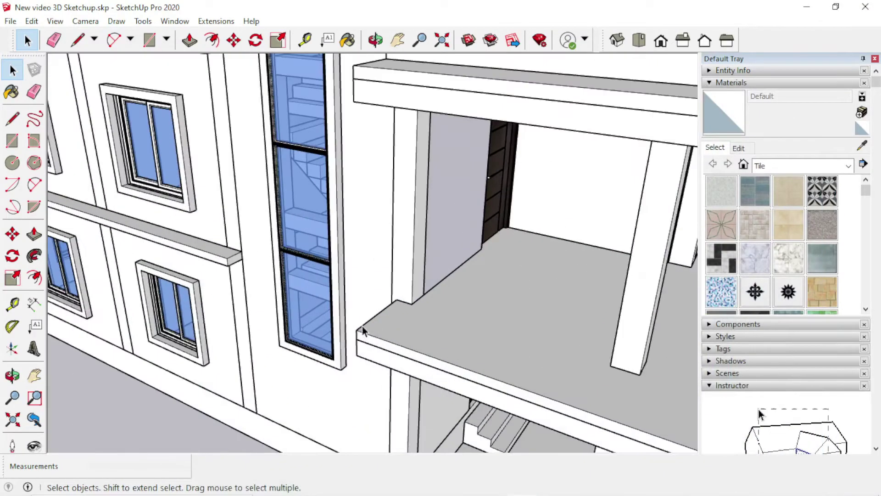
{"action": "key", "text": "space"}
{"action": "scroll", "coordinate": [478, 361], "scroll_direction": "up", "scroll_amount": 3}
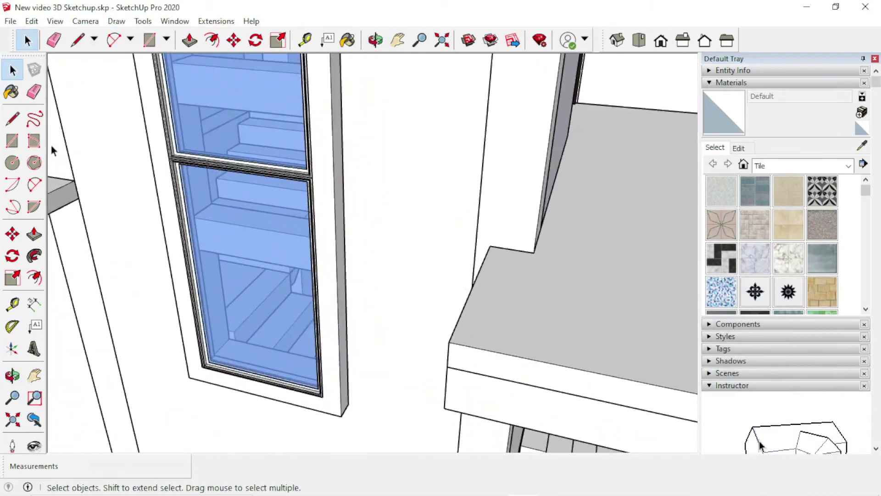
{"action": "left_click", "coordinate": [17, 144]}
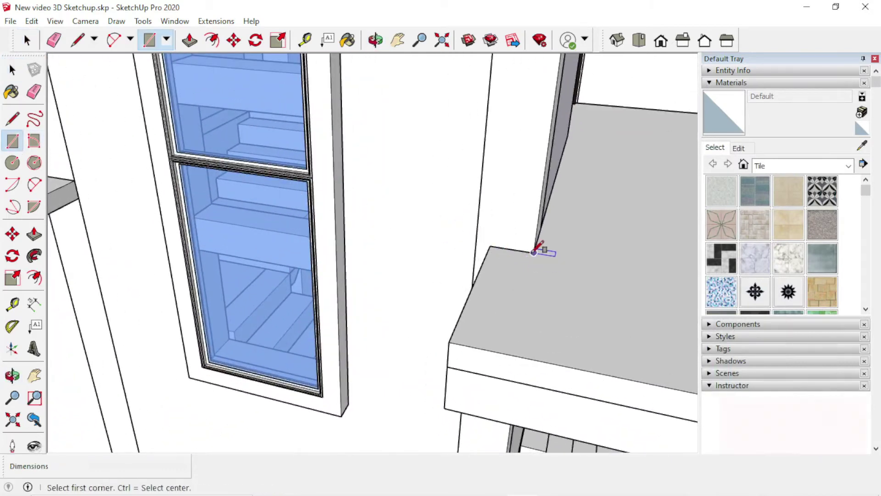
{"action": "left_click", "coordinate": [449, 342]}
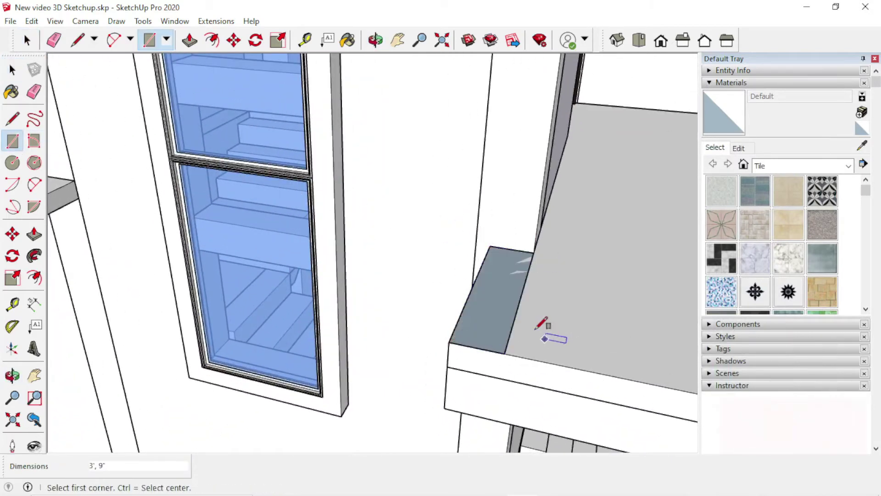
{"action": "key", "text": "p"}
{"action": "left_click", "coordinate": [498, 308]}
{"action": "scroll", "coordinate": [490, 238], "scroll_direction": "down", "scroll_amount": 1}
{"action": "scroll", "coordinate": [490, 238], "scroll_direction": "down", "scroll_amount": 2}
{"action": "scroll", "coordinate": [484, 318], "scroll_direction": "down", "scroll_amount": 2}
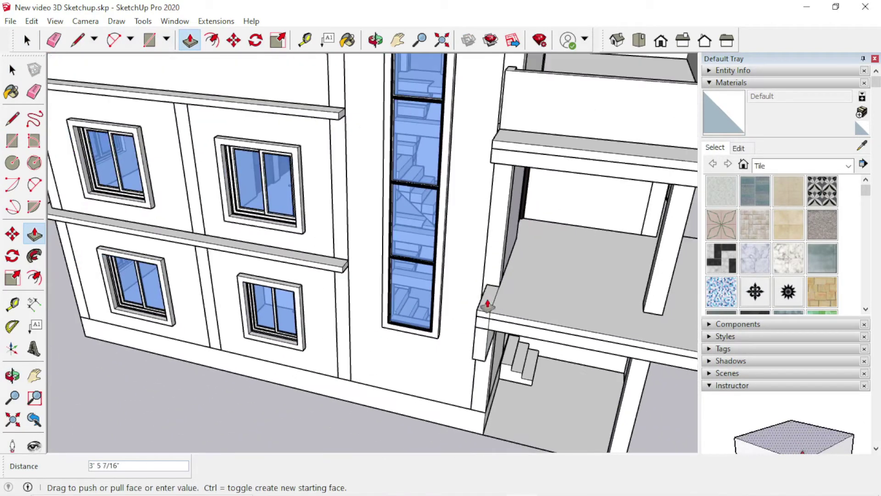
{"action": "scroll", "coordinate": [486, 305], "scroll_direction": "up", "scroll_amount": 2}
{"action": "scroll", "coordinate": [494, 157], "scroll_direction": "up", "scroll_amount": 2}
{"action": "scroll", "coordinate": [491, 172], "scroll_direction": "down", "scroll_amount": 1}
{"action": "scroll", "coordinate": [488, 173], "scroll_direction": "up", "scroll_amount": 2}
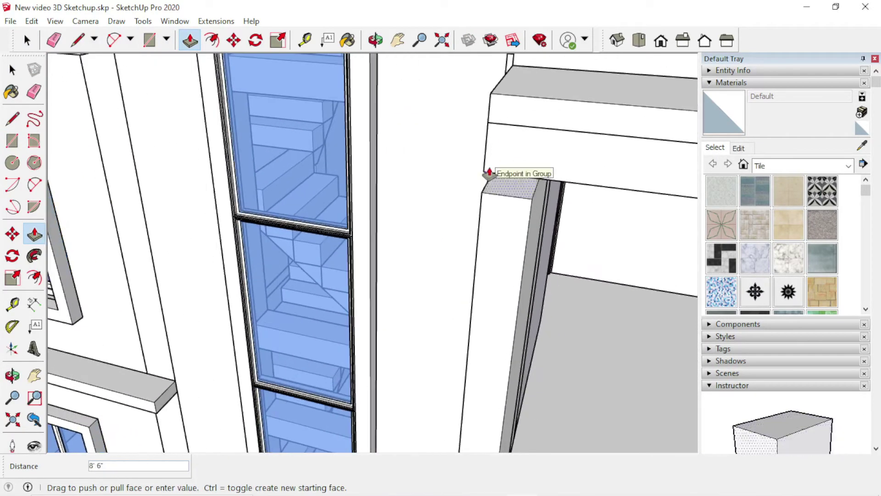
{"action": "left_click", "coordinate": [488, 174]}
{"action": "scroll", "coordinate": [462, 183], "scroll_direction": "down", "scroll_amount": 2}
{"action": "scroll", "coordinate": [488, 179], "scroll_direction": "up", "scroll_amount": 2}
{"action": "left_click", "coordinate": [488, 179]}
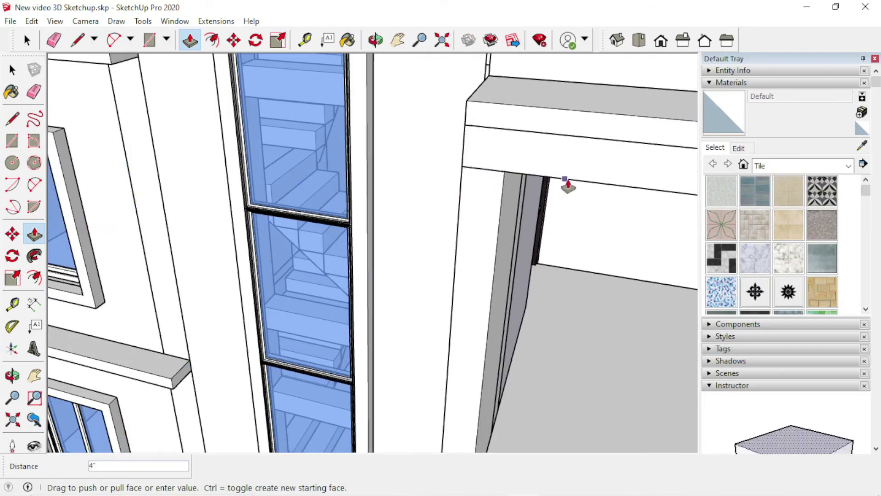
{"action": "left_click", "coordinate": [568, 186]}
{"action": "key", "text": "space"}
{"action": "scroll", "coordinate": [464, 199], "scroll_direction": "down", "scroll_amount": 2}
{"action": "scroll", "coordinate": [478, 240], "scroll_direction": "up", "scroll_amount": 2}
- Make the first corner post a group
{"action": "left_click", "coordinate": [475, 242]}
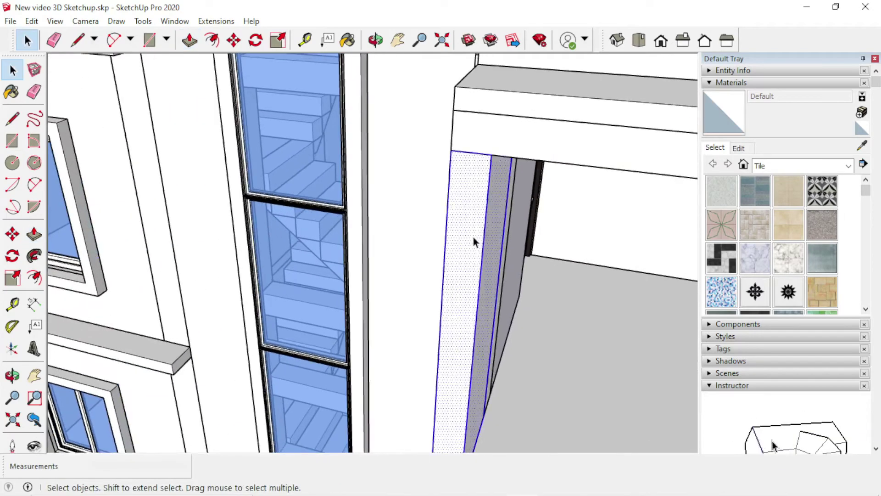
{"action": "right_click", "coordinate": [475, 242]}
{"action": "left_click", "coordinate": [505, 349]}
{"action": "scroll", "coordinate": [331, 282], "scroll_direction": "down", "scroll_amount": 3}
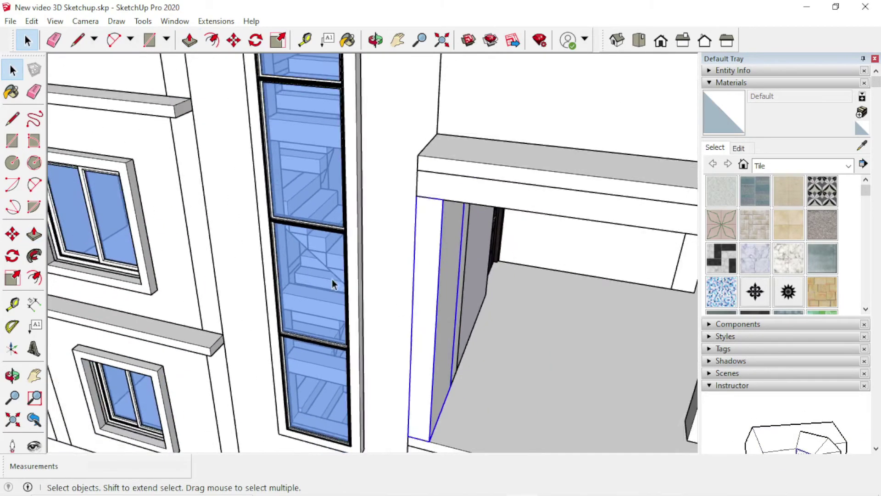
{"action": "scroll", "coordinate": [295, 295], "scroll_direction": "down", "scroll_amount": 2}
- Draw a rectangle on the other slab end and raise it into a second post reaching the slab above
{"action": "middle_click_drag", "start_coordinate": [295, 295], "coordinate": [202, 291]}
{"action": "scroll", "coordinate": [425, 330], "scroll_direction": "up", "scroll_amount": 2}
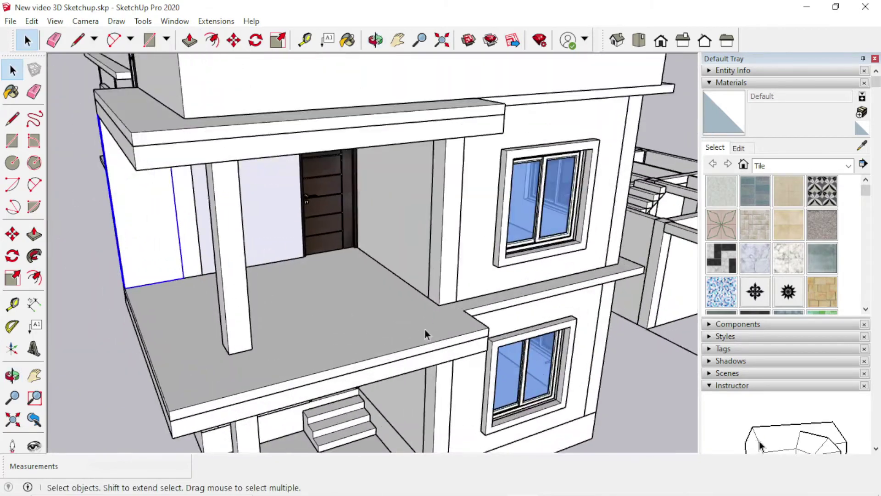
{"action": "scroll", "coordinate": [269, 359], "scroll_direction": "up", "scroll_amount": 2}
{"action": "scroll", "coordinate": [296, 360], "scroll_direction": "up", "scroll_amount": 2}
{"action": "scroll", "coordinate": [295, 360], "scroll_direction": "up", "scroll_amount": 2}
{"action": "left_click", "coordinate": [21, 112]}
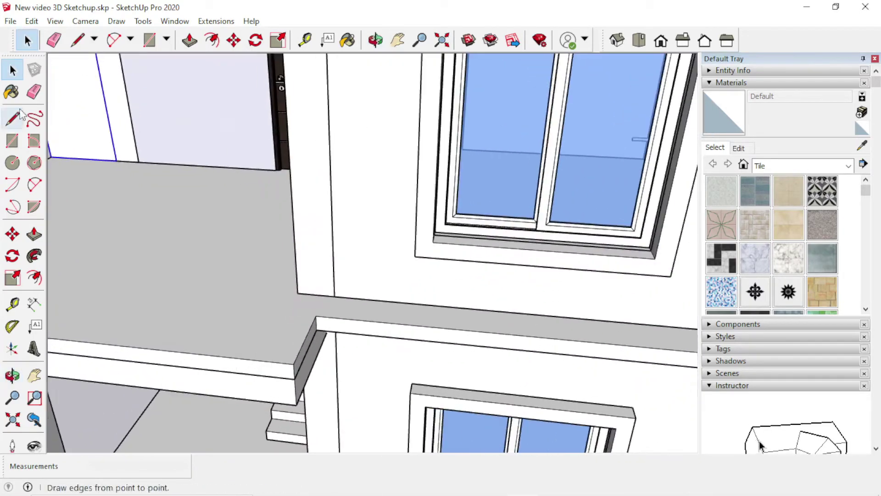
{"action": "left_click", "coordinate": [14, 142]}
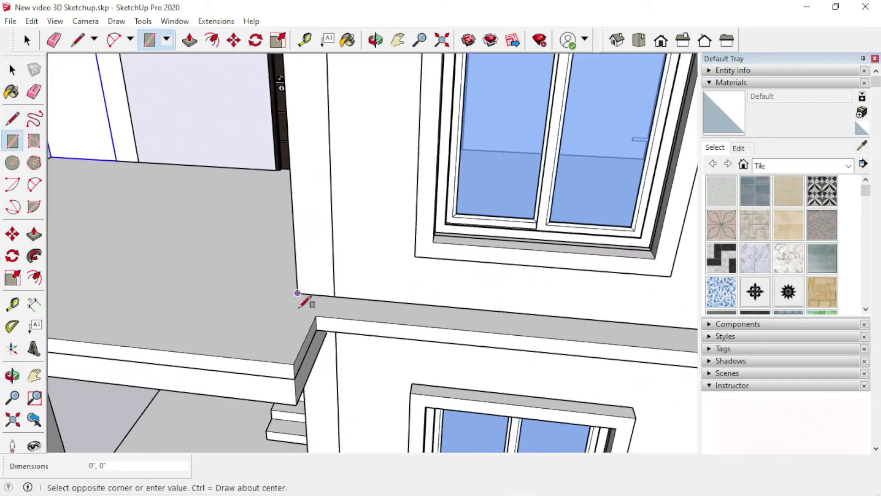
{"action": "left_click", "coordinate": [293, 363]}
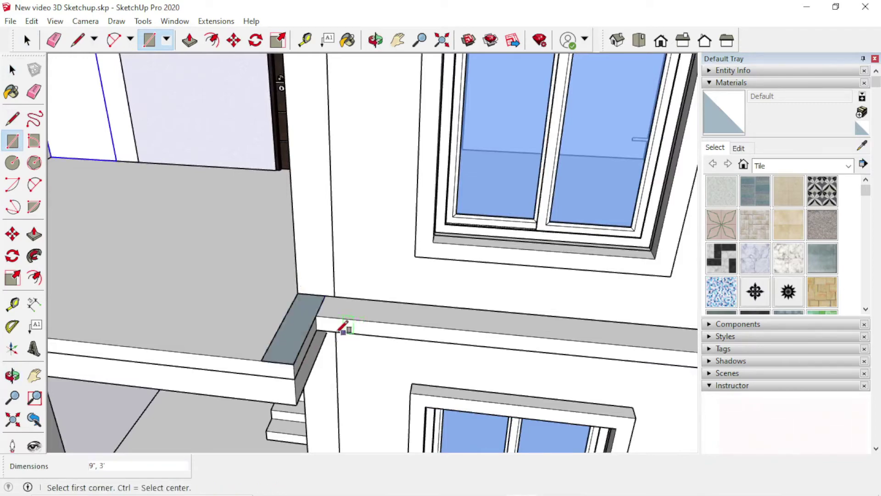
{"action": "key", "text": "p"}
{"action": "left_click", "coordinate": [294, 325]}
{"action": "scroll", "coordinate": [291, 276], "scroll_direction": "down", "scroll_amount": 3}
{"action": "scroll", "coordinate": [289, 243], "scroll_direction": "down", "scroll_amount": 2}
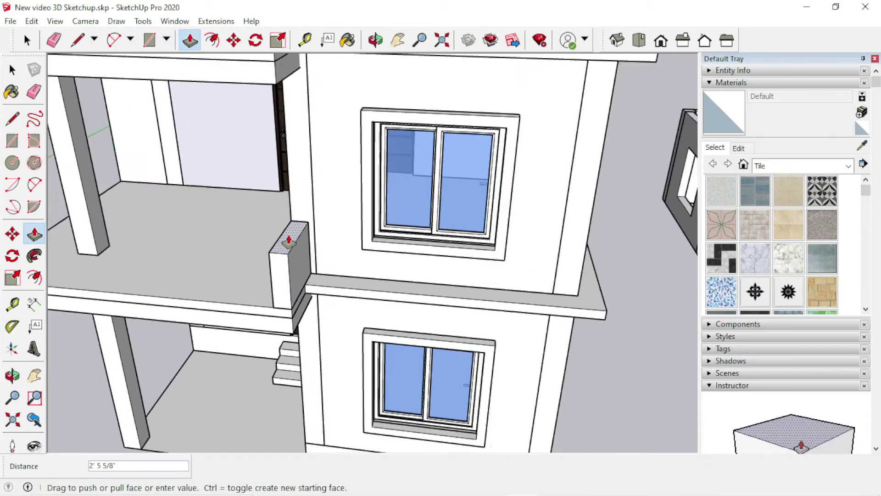
{"action": "scroll", "coordinate": [288, 241], "scroll_direction": "up", "scroll_amount": 2}
{"action": "scroll", "coordinate": [276, 146], "scroll_direction": "up", "scroll_amount": 2}
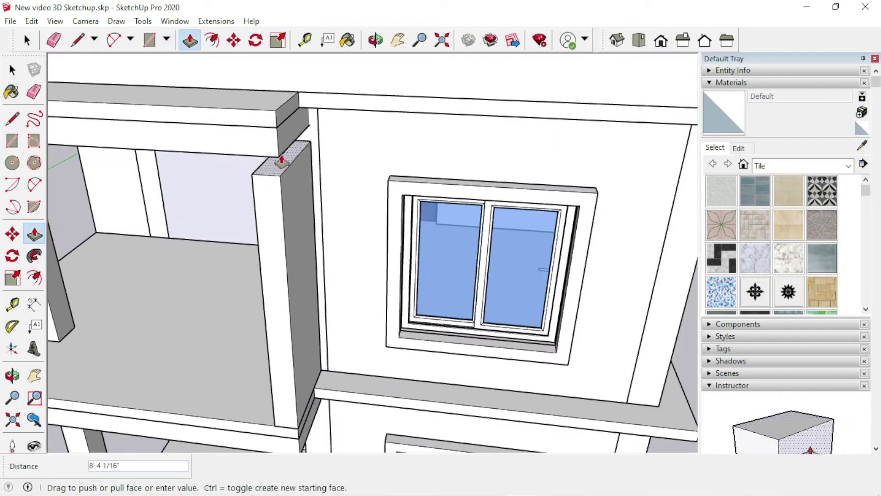
{"action": "left_click", "coordinate": [244, 158]}
- Make the second post a group and orbit to the other side of the building
{"action": "key", "text": "space"}
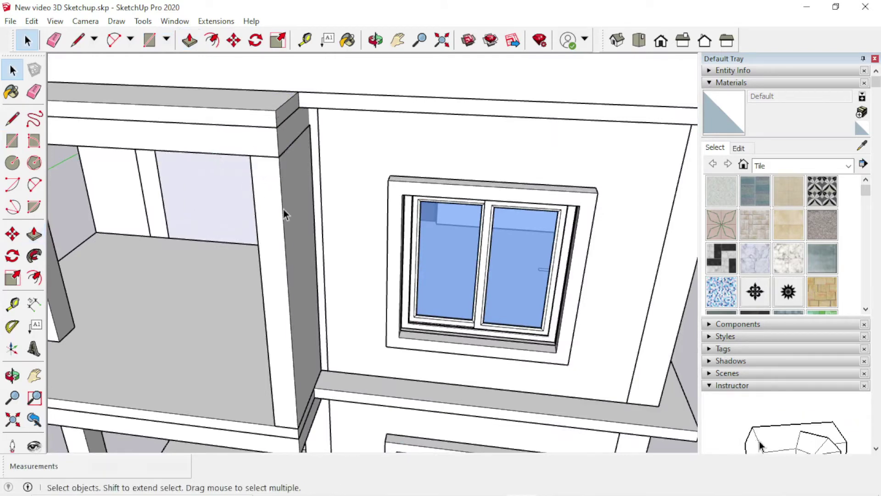
{"action": "left_click", "coordinate": [283, 209]}
{"action": "right_click", "coordinate": [283, 209]}
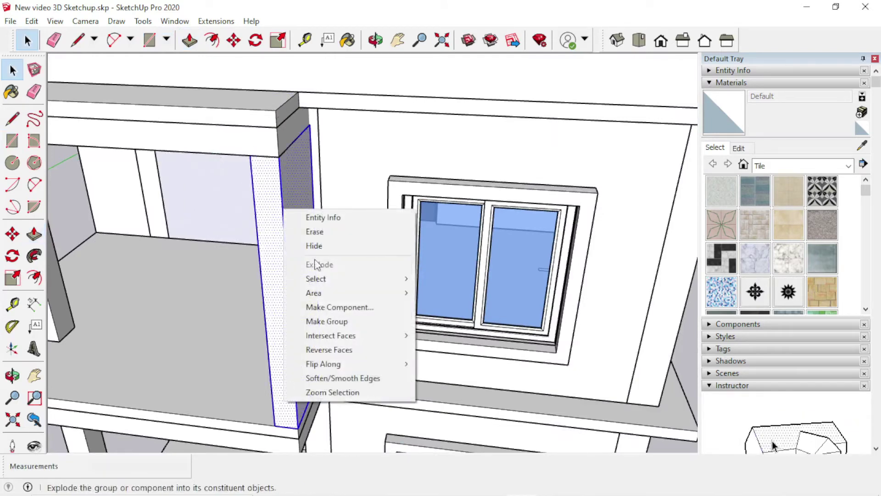
{"action": "left_click", "coordinate": [330, 319]}
{"action": "scroll", "coordinate": [314, 238], "scroll_direction": "down", "scroll_amount": 2}
{"action": "mouse_move", "coordinate": [262, 182]}
{"action": "middle_mouse_down"}
{"action": "mouse_move", "coordinate": [345, 167]}
{"action": "mouse_move", "coordinate": [467, 110]}
{"action": "mouse_move", "coordinate": [354, 230]}
{"action": "middle_mouse_up"}
{"action": "scroll", "coordinate": [513, 107], "scroll_direction": "up", "scroll_amount": 3}
{"action": "mouse_move", "coordinate": [513, 106]}
{"action": "middle_mouse_down"}
{"action": "mouse_move", "coordinate": [560, 147]}
{"action": "mouse_move", "coordinate": [615, 86]}
{"action": "mouse_move", "coordinate": [616, 98]}
{"action": "middle_mouse_up"}
{"action": "scroll", "coordinate": [467, 202], "scroll_direction": "up", "scroll_amount": 3}
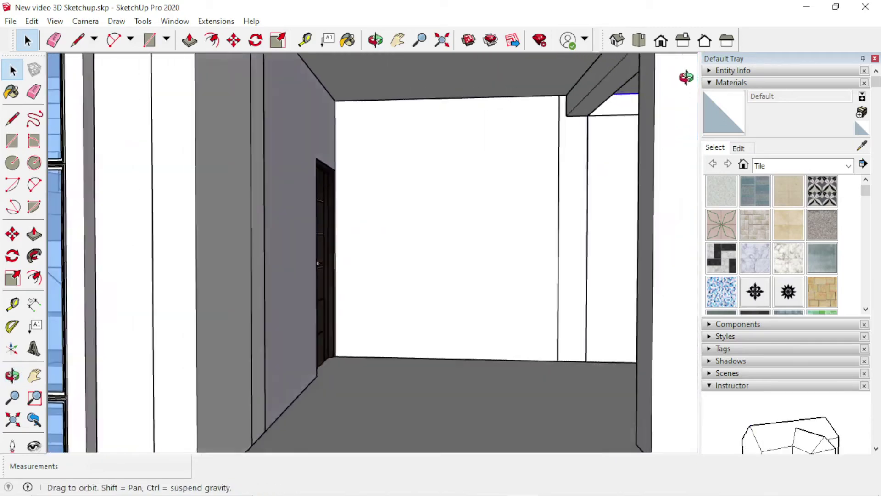
{"action": "mouse_move", "coordinate": [466, 202]}
{"action": "middle_mouse_down"}
{"action": "mouse_move", "coordinate": [619, 76]}
{"action": "mouse_move", "coordinate": [490, 134]}
{"action": "mouse_move", "coordinate": [248, 154]}
{"action": "middle_mouse_up"}
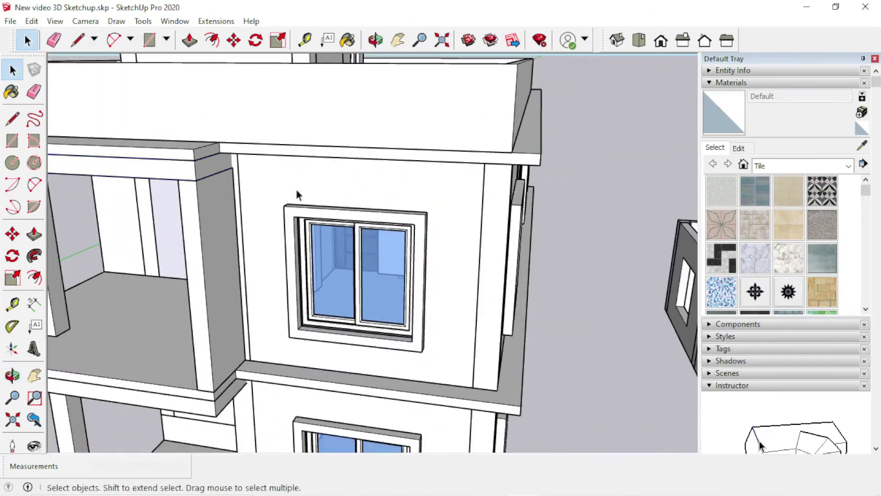
{"action": "mouse_move", "coordinate": [296, 195]}
{"action": "middle_mouse_down"}
{"action": "mouse_move", "coordinate": [311, 220]}
{"action": "mouse_move", "coordinate": [354, 210]}
{"action": "middle_mouse_up"}
{"action": "scroll", "coordinate": [298, 189], "scroll_direction": "up", "scroll_amount": 3}
{"action": "scroll", "coordinate": [297, 189], "scroll_direction": "up", "scroll_amount": 2}
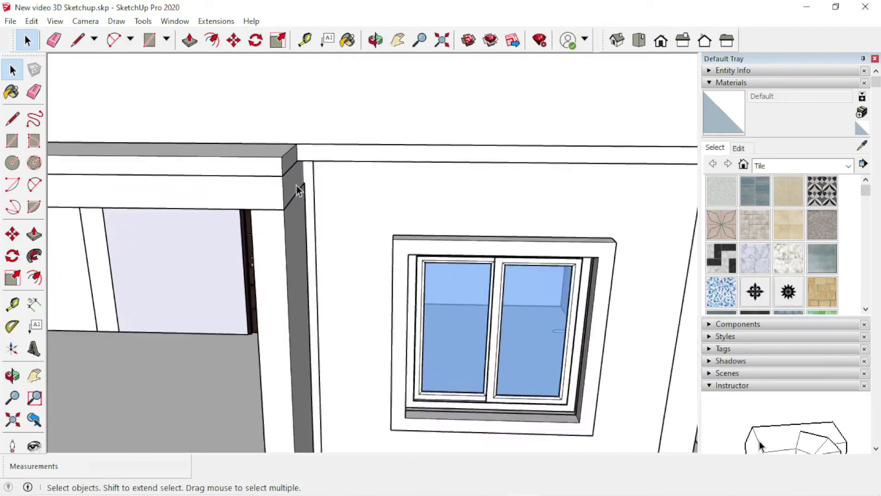
{"action": "middle_click_drag", "start_coordinate": [298, 189], "coordinate": [295, 207]}
{"action": "scroll", "coordinate": [359, 222], "scroll_direction": "down", "scroll_amount": 3}
{"action": "scroll", "coordinate": [370, 212], "scroll_direction": "down", "scroll_amount": 3}
{"action": "mouse_move", "coordinate": [370, 213]}
{"action": "middle_mouse_down"}
{"action": "mouse_move", "coordinate": [362, 256]}
{"action": "mouse_move", "coordinate": [511, 220]}
{"action": "mouse_move", "coordinate": [354, 137]}
{"action": "mouse_move", "coordinate": [353, 191]}
{"action": "mouse_move", "coordinate": [269, 196]}
{"action": "mouse_move", "coordinate": [134, 171]}
{"action": "mouse_move", "coordinate": [181, 181]}
{"action": "mouse_move", "coordinate": [364, 181]}
{"action": "middle_mouse_up"}
{"action": "scroll", "coordinate": [502, 204], "scroll_direction": "up", "scroll_amount": 2}
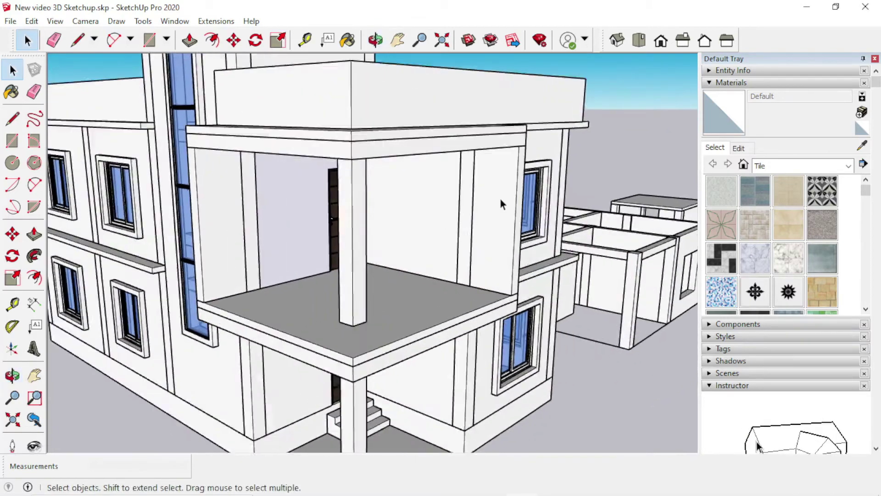
{"action": "scroll", "coordinate": [502, 204], "scroll_direction": "up", "scroll_amount": 2}
{"action": "scroll", "coordinate": [500, 198], "scroll_direction": "down", "scroll_amount": 1}
{"action": "scroll", "coordinate": [166, 213], "scroll_direction": "down", "scroll_amount": 1}
{"action": "middle_click_drag", "start_coordinate": [166, 213], "coordinate": [180, 208]}
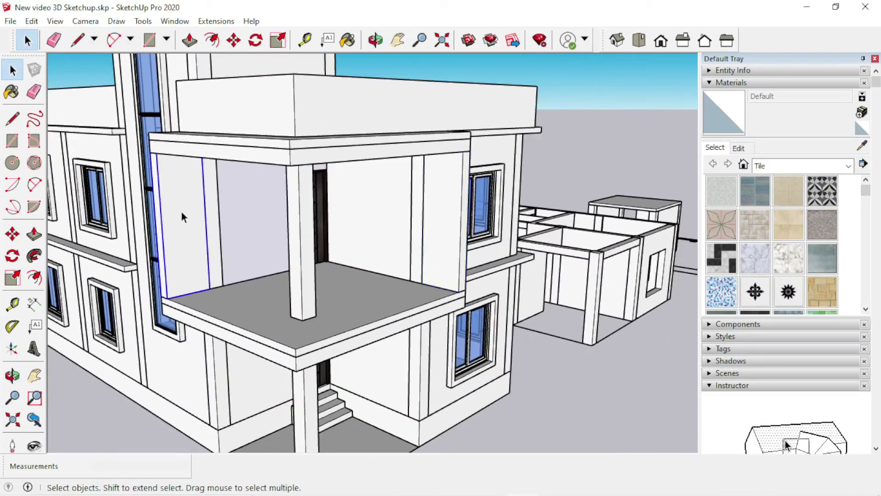
{"action": "scroll", "coordinate": [371, 304], "scroll_direction": "down", "scroll_amount": 2}
{"action": "middle_click_drag", "start_coordinate": [373, 305], "coordinate": [448, 319]}
{"action": "scroll", "coordinate": [453, 323], "scroll_direction": "down", "scroll_amount": 3}
{"action": "scroll", "coordinate": [504, 239], "scroll_direction": "up", "scroll_amount": 2}
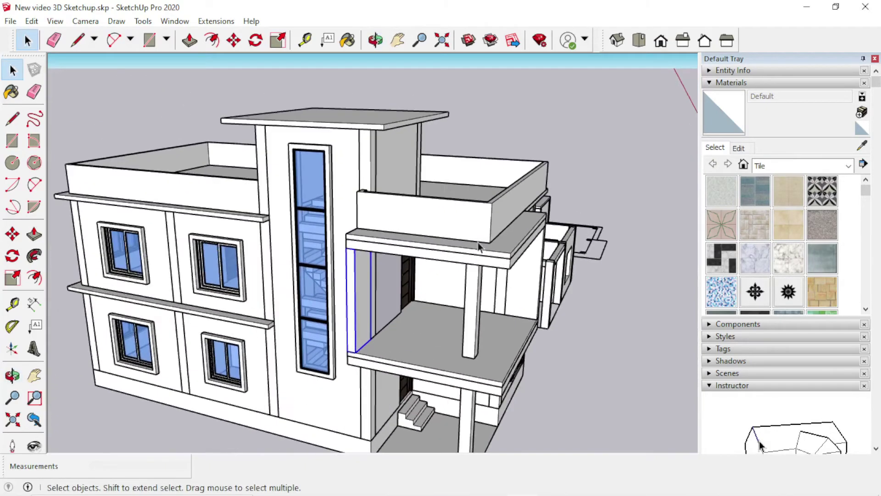
{"action": "scroll", "coordinate": [510, 237], "scroll_direction": "up", "scroll_amount": 2}
{"action": "scroll", "coordinate": [428, 218], "scroll_direction": "up", "scroll_amount": 1}
{"action": "middle_click_drag", "start_coordinate": [519, 176], "coordinate": [356, 384]}
{"action": "scroll", "coordinate": [333, 329], "scroll_direction": "up", "scroll_amount": 3}
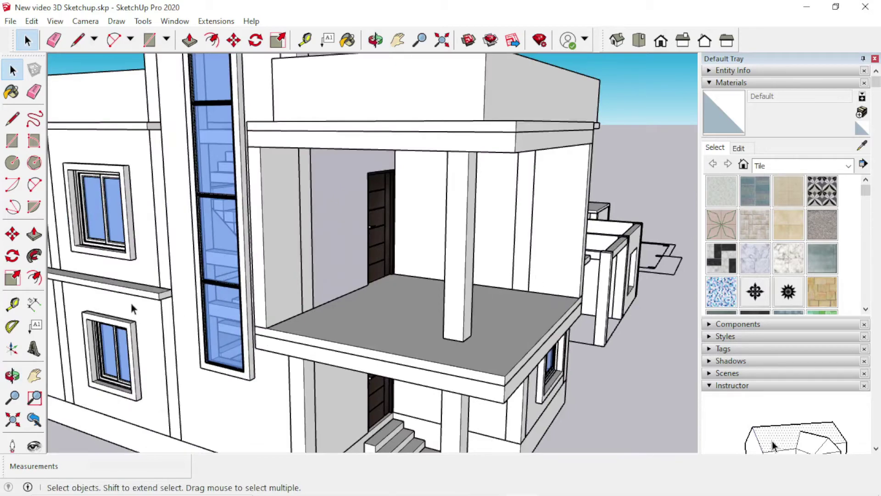
{"action": "mouse_move", "coordinate": [327, 329]}
{"action": "middle_mouse_down"}
{"action": "mouse_move", "coordinate": [230, 314]}
{"action": "mouse_move", "coordinate": [262, 354]}
{"action": "mouse_move", "coordinate": [323, 367]}
{"action": "middle_mouse_up"}
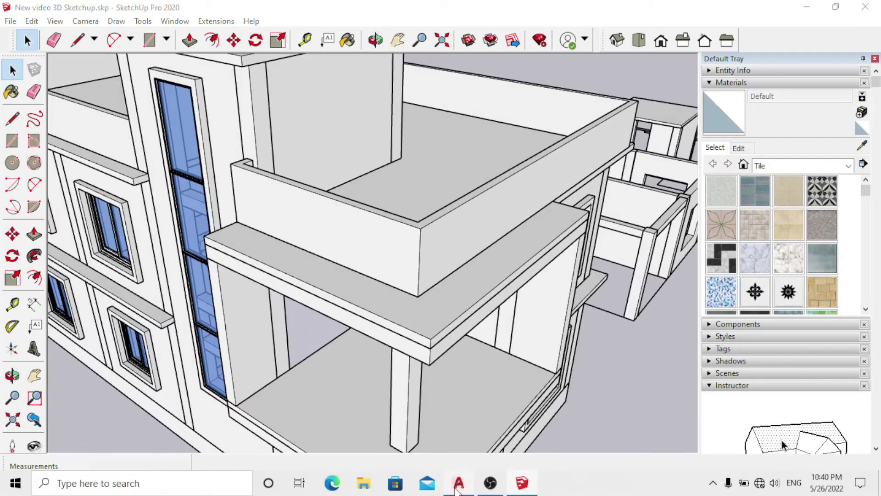
{"action": "left_click", "coordinate": [457, 490]}
{"action": "scroll", "coordinate": [284, 175], "scroll_direction": "up", "scroll_amount": 5}
{"action": "scroll", "coordinate": [283, 250], "scroll_direction": "down", "scroll_amount": 3}
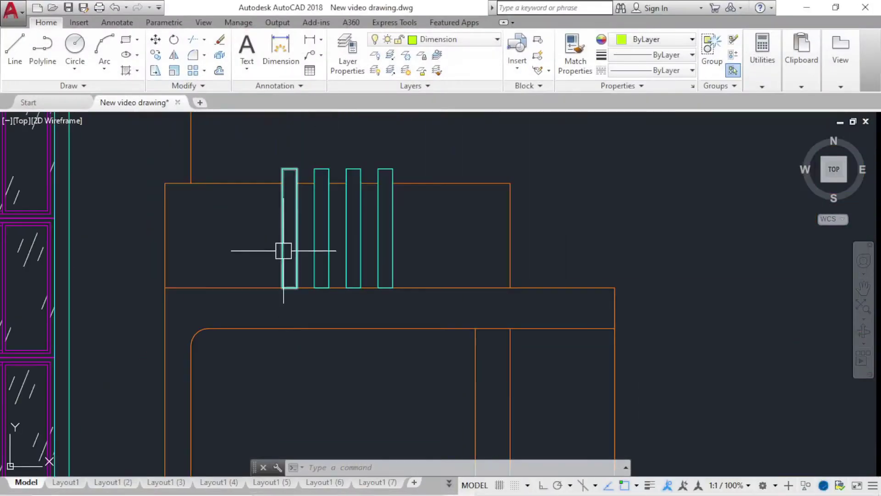
{"action": "scroll", "coordinate": [283, 250], "scroll_direction": "up", "scroll_amount": 2}
{"action": "left_click", "coordinate": [341, 271]}
{"action": "key", "text": "Escape"}
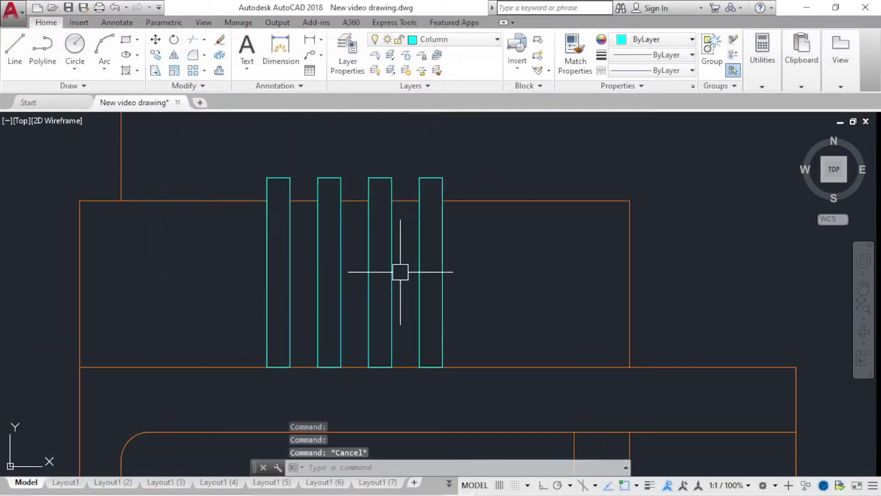
{"action": "left_click", "coordinate": [795, 11]}
{"action": "middle_click_drag", "start_coordinate": [491, 177], "coordinate": [291, 292]}
- Raise the small square 7 1/4" into a box and push its bottom 2' 7" down to the balcony floor
{"action": "scroll", "coordinate": [346, 236], "scroll_direction": "up", "scroll_amount": 3}
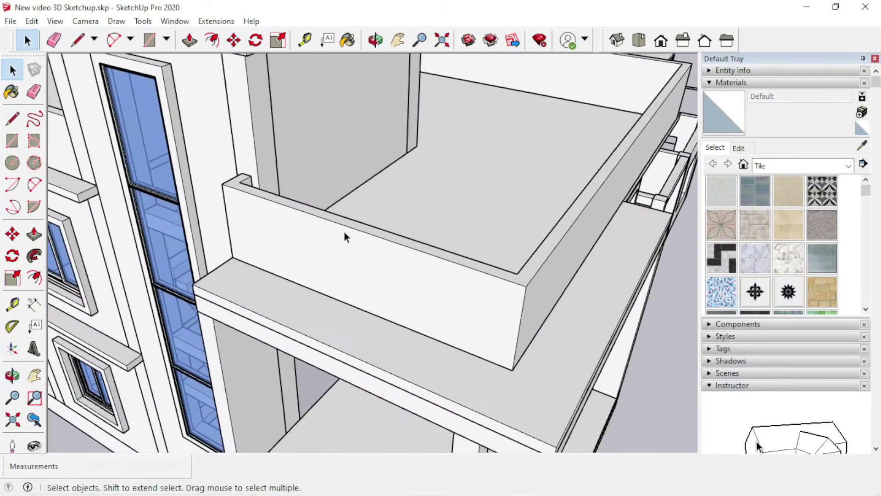
{"action": "middle_click_drag", "start_coordinate": [345, 237], "coordinate": [393, 187]}
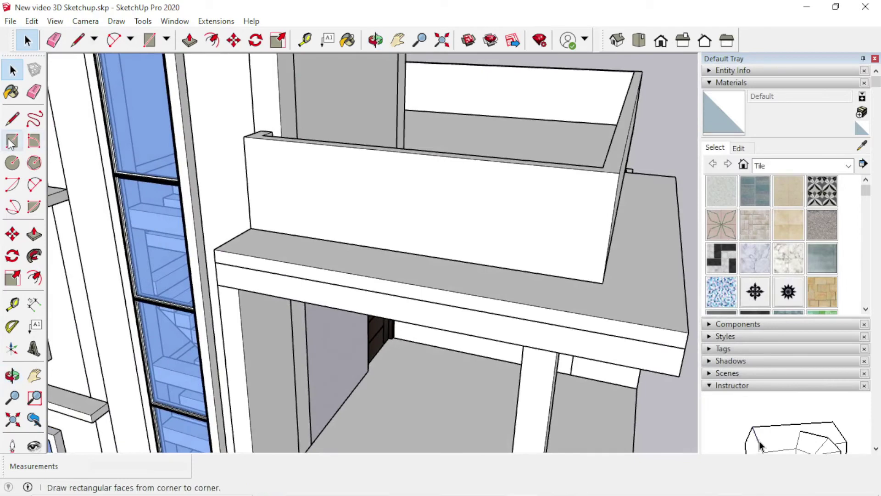
{"action": "scroll", "coordinate": [339, 187], "scroll_direction": "up", "scroll_amount": 2}
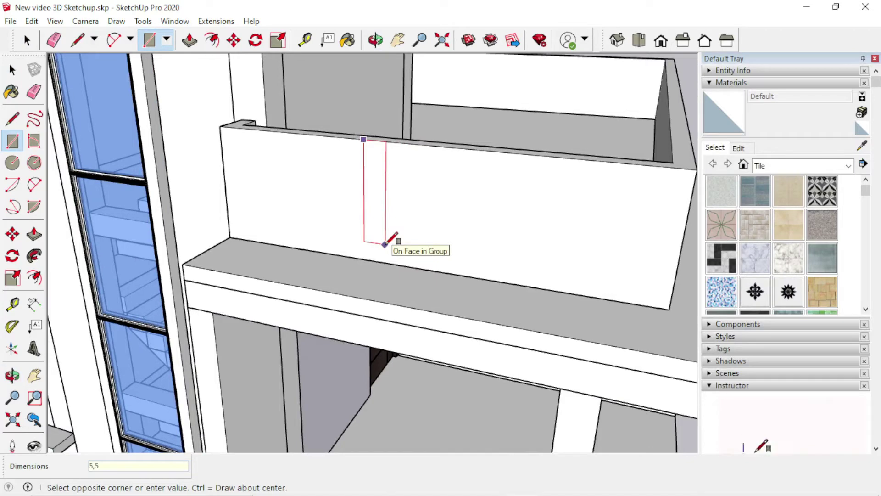
{"action": "scroll", "coordinate": [453, 138], "scroll_direction": "up", "scroll_amount": 2}
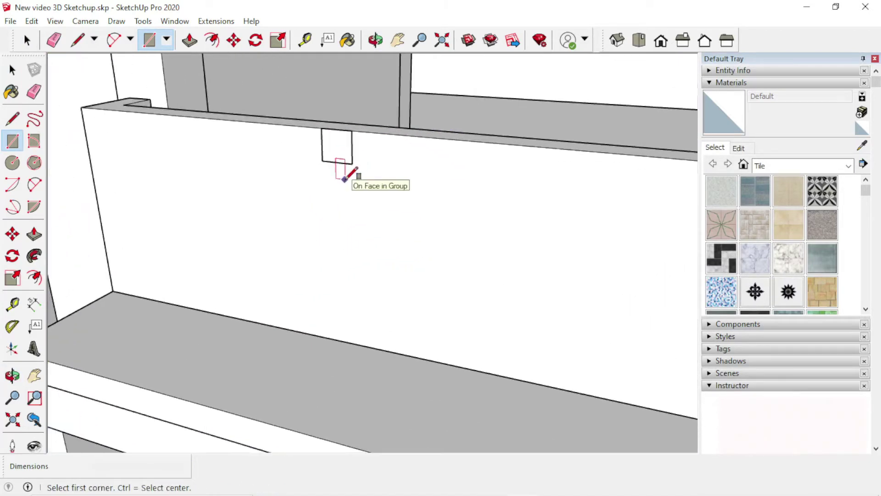
{"action": "key", "text": "p"}
{"action": "left_click_drag", "start_coordinate": [337, 157], "coordinate": [311, 160]}
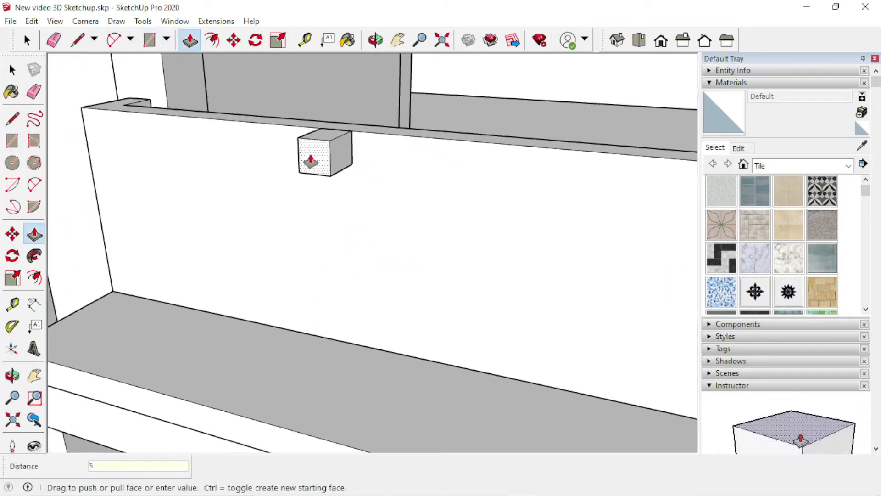
{"action": "mouse_move", "coordinate": [311, 160]}
{"action": "middle_mouse_down"}
{"action": "mouse_move", "coordinate": [299, 167]}
{"action": "mouse_move", "coordinate": [305, 94]}
{"action": "middle_mouse_up"}
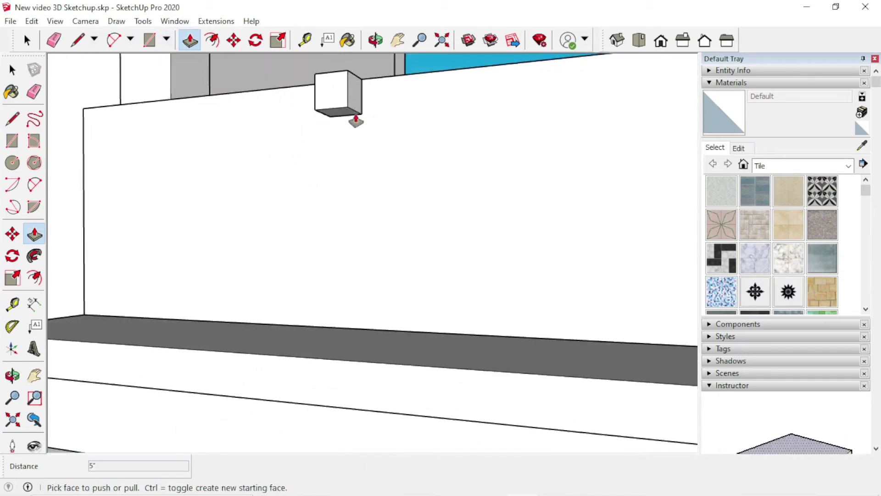
{"action": "left_click_drag", "start_coordinate": [349, 115], "coordinate": [431, 337]}
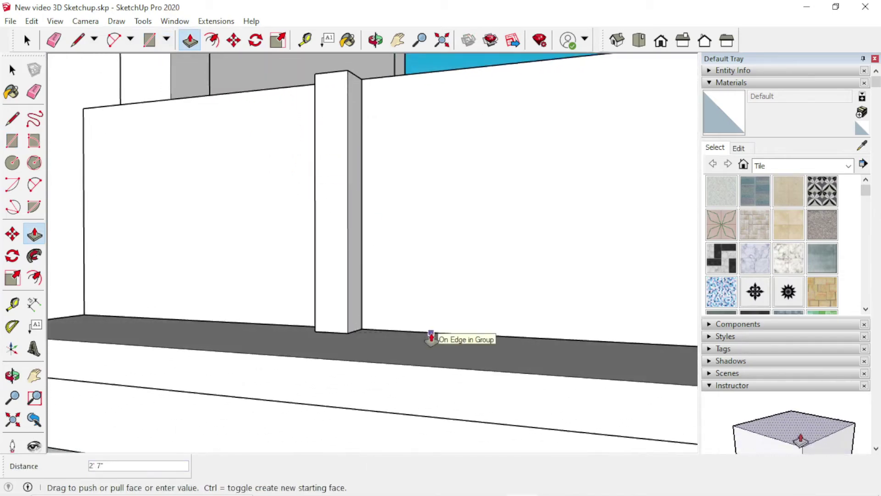
- Pull the post top up 5" so it rises above the parapet wall
{"action": "scroll", "coordinate": [340, 284], "scroll_direction": "down", "scroll_amount": 1}
{"action": "mouse_move", "coordinate": [340, 284]}
{"action": "middle_mouse_down"}
{"action": "mouse_move", "coordinate": [350, 367]}
{"action": "mouse_move", "coordinate": [325, 191]}
{"action": "middle_mouse_up"}
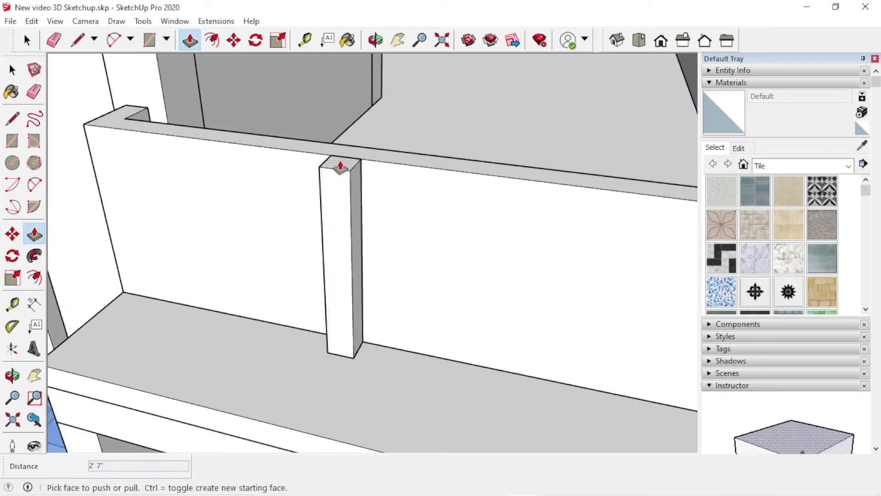
{"action": "left_click_drag", "start_coordinate": [342, 160], "coordinate": [340, 140]}
{"action": "key", "text": "space"}
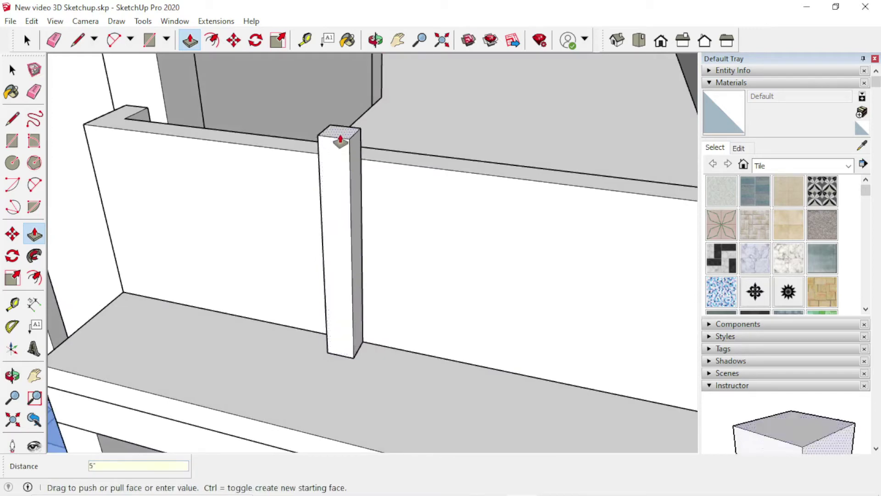
{"action": "mouse_move", "coordinate": [339, 140]}
{"action": "middle_mouse_down"}
{"action": "mouse_move", "coordinate": [321, 181]}
{"action": "mouse_move", "coordinate": [437, 122]}
{"action": "mouse_move", "coordinate": [374, 140]}
{"action": "mouse_move", "coordinate": [375, 155]}
{"action": "mouse_move", "coordinate": [373, 144]}
{"action": "mouse_move", "coordinate": [354, 181]}
{"action": "mouse_move", "coordinate": [417, 177]}
{"action": "mouse_move", "coordinate": [398, 186]}
{"action": "middle_mouse_up"}
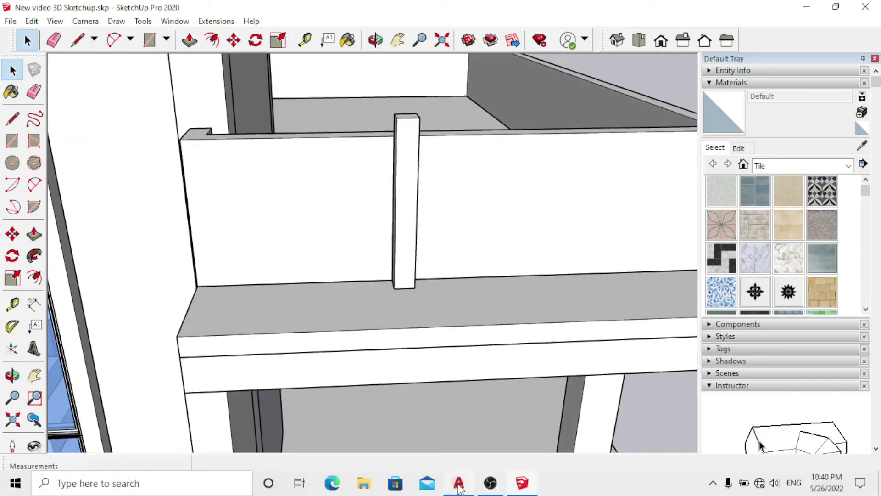
{"action": "left_click", "coordinate": [459, 483]}
{"action": "scroll", "coordinate": [322, 192], "scroll_direction": "up", "scroll_amount": 3}
{"action": "scroll", "coordinate": [294, 201], "scroll_direction": "up", "scroll_amount": 2}
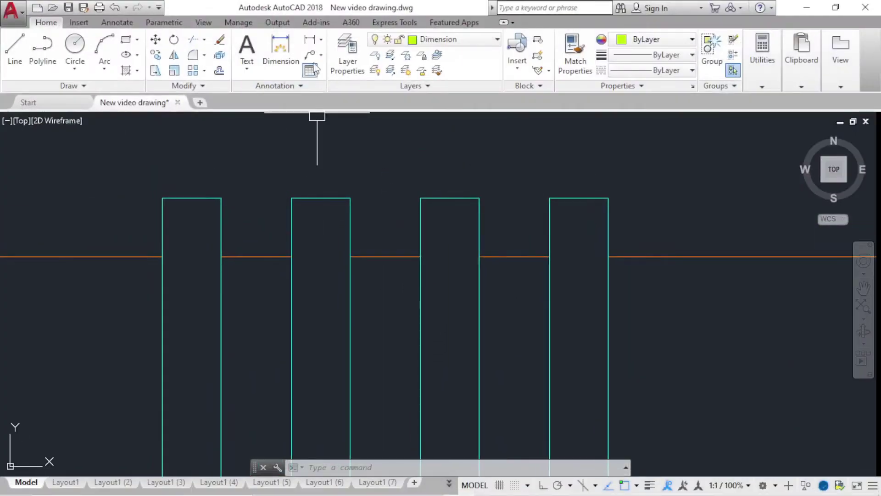
{"action": "left_click", "coordinate": [307, 43]}
{"action": "key", "text": "Return"}
{"action": "left_click", "coordinate": [203, 198]}
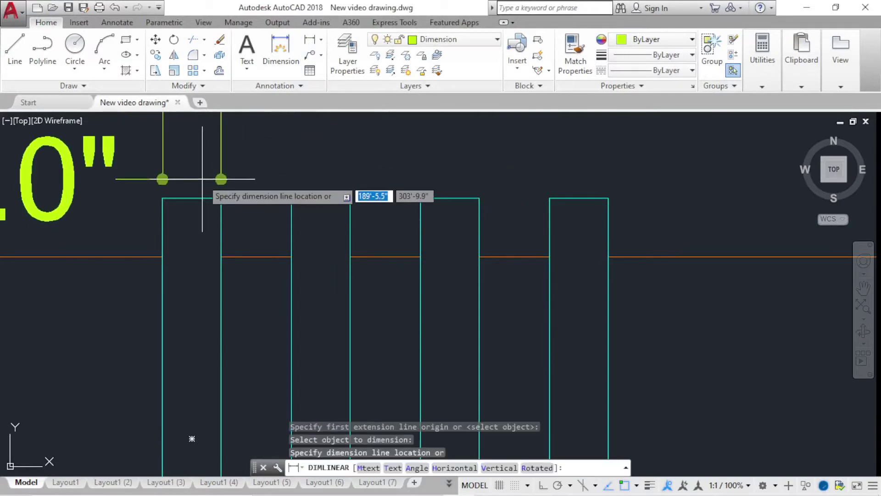
{"action": "scroll", "coordinate": [217, 189], "scroll_direction": "down", "scroll_amount": 5}
{"action": "key", "text": "Escape"}
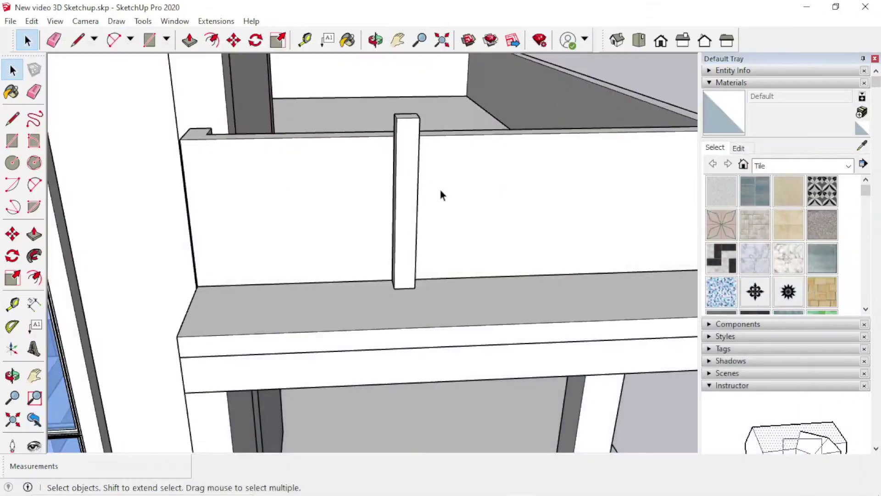
{"action": "mouse_move", "coordinate": [441, 194]}
{"action": "middle_mouse_down"}
{"action": "mouse_move", "coordinate": [480, 215]}
{"action": "mouse_move", "coordinate": [347, 274]}
{"action": "middle_mouse_up"}
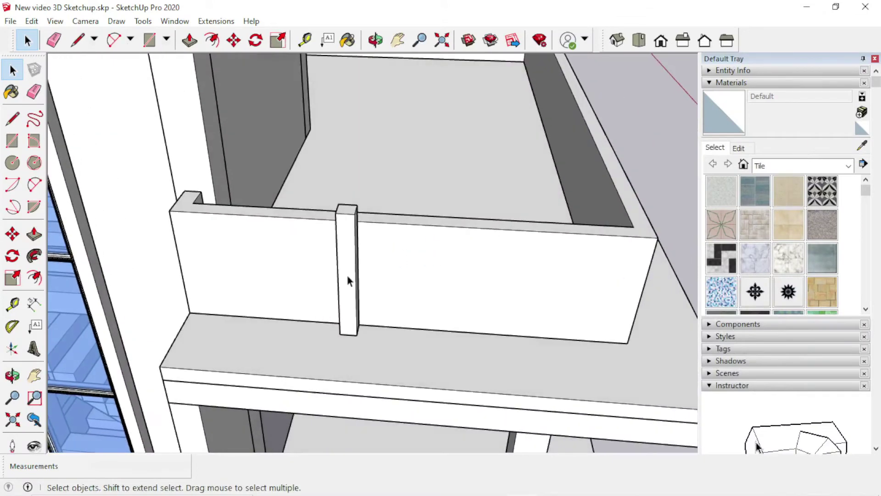
- Make the balcony post a group and orbit around it
{"action": "scroll", "coordinate": [346, 274], "scroll_direction": "up", "scroll_amount": 2}
{"action": "right_click", "coordinate": [342, 265]}
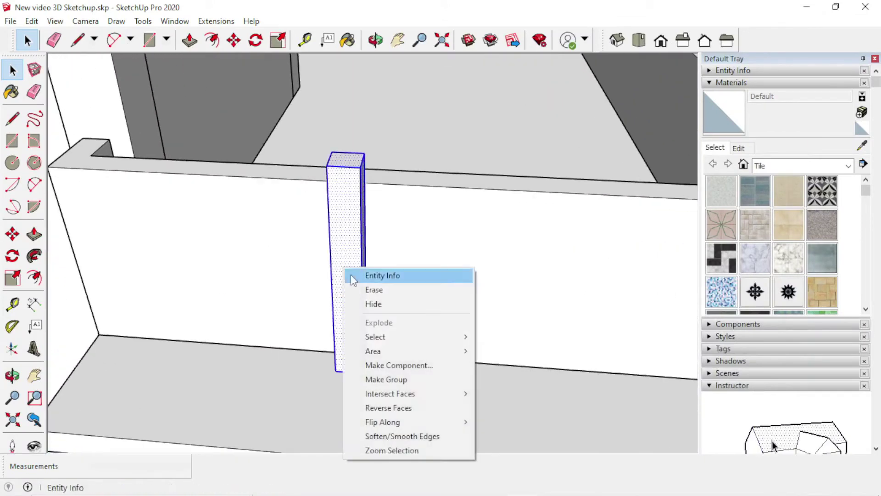
{"action": "left_click", "coordinate": [387, 379]}
{"action": "scroll", "coordinate": [333, 287], "scroll_direction": "down", "scroll_amount": 2}
{"action": "middle_click_drag", "start_coordinate": [335, 293], "coordinate": [317, 294]}
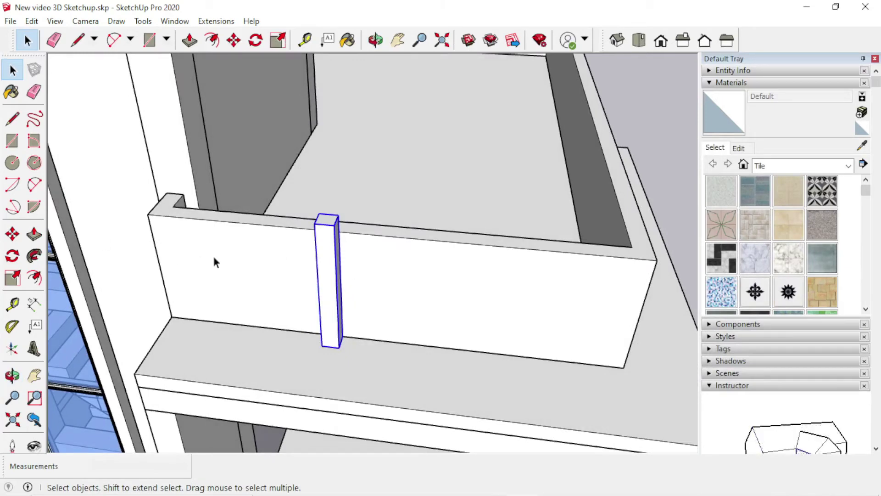
{"action": "middle_click_drag", "start_coordinate": [213, 261], "coordinate": [226, 241]}
{"action": "middle_click_drag", "start_coordinate": [222, 289], "coordinate": [229, 259]}
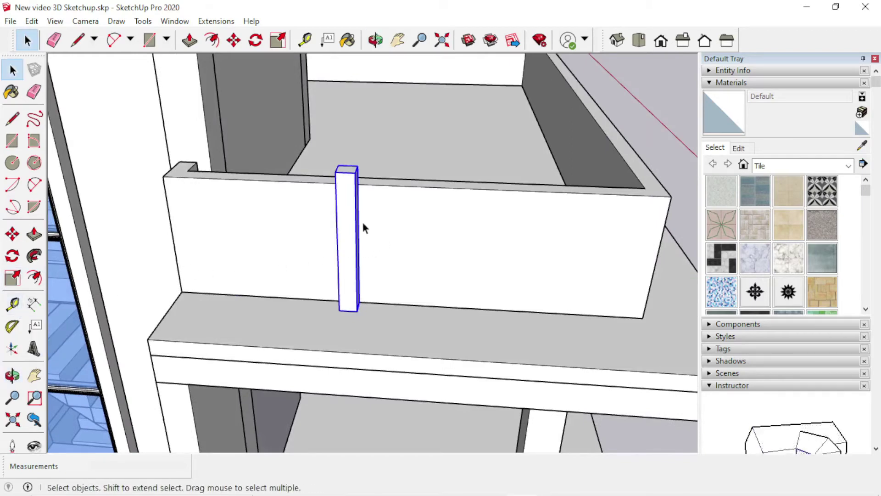
{"action": "scroll", "coordinate": [362, 228], "scroll_direction": "up", "scroll_amount": 2}
{"action": "mouse_move", "coordinate": [359, 208]}
{"action": "middle_mouse_down"}
{"action": "mouse_move", "coordinate": [339, 192]}
{"action": "mouse_move", "coordinate": [344, 146]}
{"action": "middle_mouse_up"}
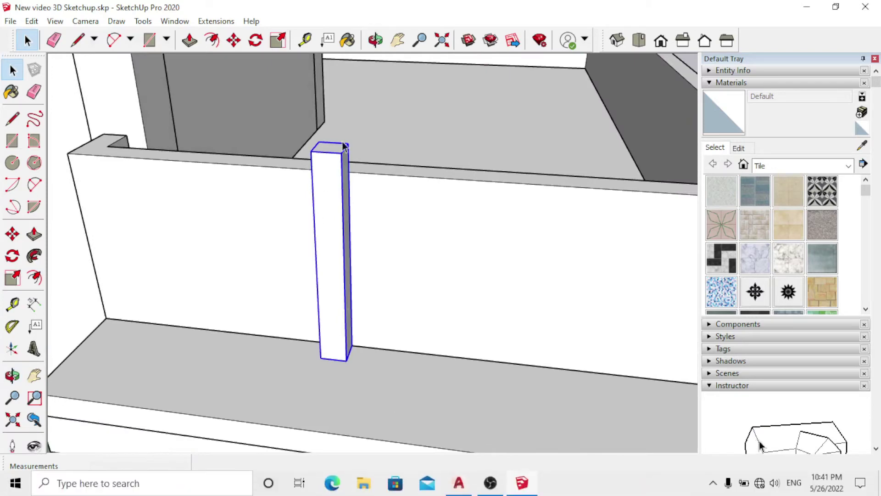
{"action": "scroll", "coordinate": [362, 184], "scroll_direction": "up", "scroll_amount": 3}
{"action": "middle_click_drag", "start_coordinate": [367, 191], "coordinate": [356, 218]}
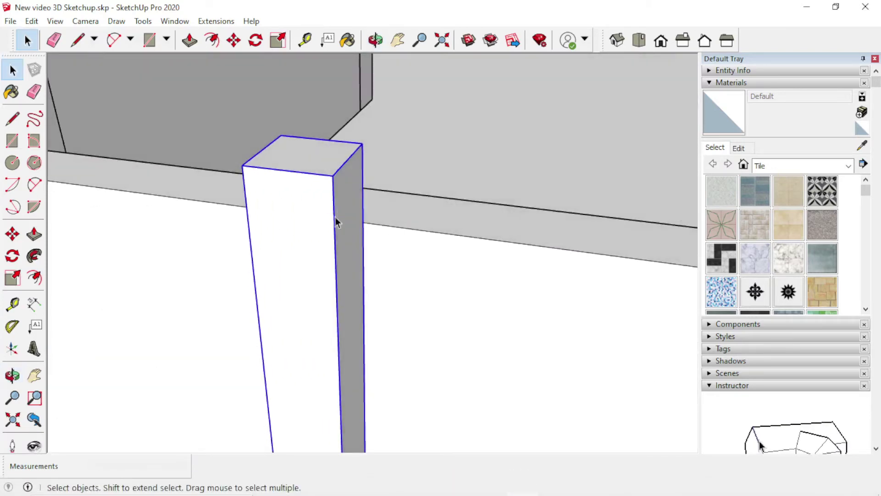
- Copy the post 10" along the wall from its top corner
{"action": "key", "text": "m"}
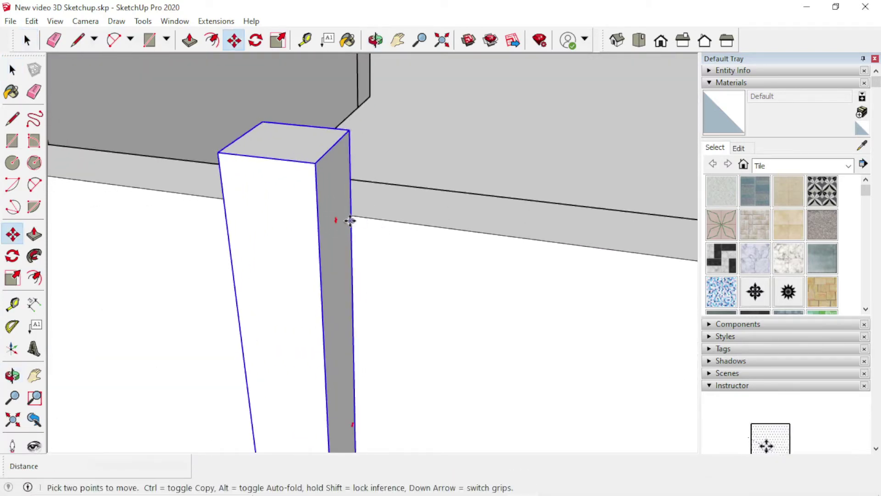
{"action": "mouse_move", "coordinate": [362, 208]}
{"action": "middle_mouse_down"}
{"action": "mouse_move", "coordinate": [305, 246]}
{"action": "mouse_move", "coordinate": [407, 228]}
{"action": "middle_mouse_up"}
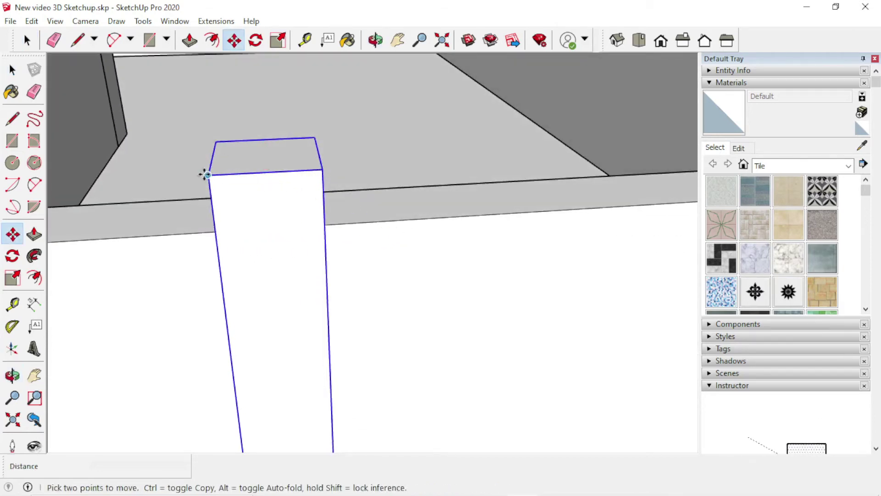
{"action": "mouse_move", "coordinate": [210, 177]}
{"action": "middle_mouse_down"}
{"action": "mouse_move", "coordinate": [340, 212]}
{"action": "mouse_move", "coordinate": [327, 243]}
{"action": "middle_mouse_up"}
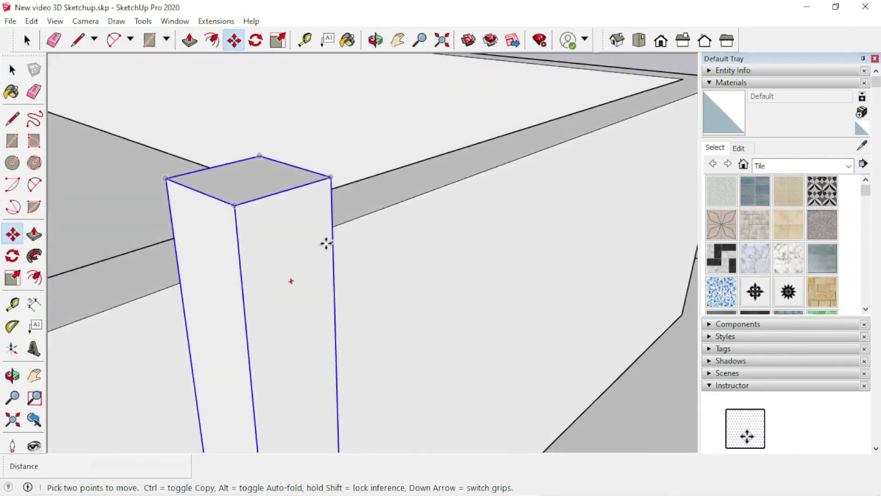
{"action": "middle_click_drag", "start_coordinate": [181, 281], "coordinate": [565, 159]}
{"action": "left_click", "coordinate": [565, 159]}
{"action": "key", "text": "ctrl"}
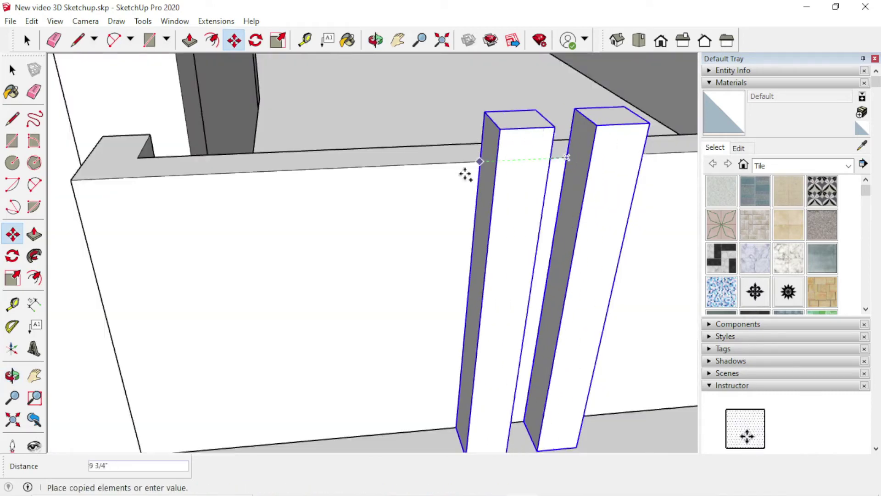
{"action": "middle_click_drag", "start_coordinate": [465, 173], "coordinate": [628, 159]}
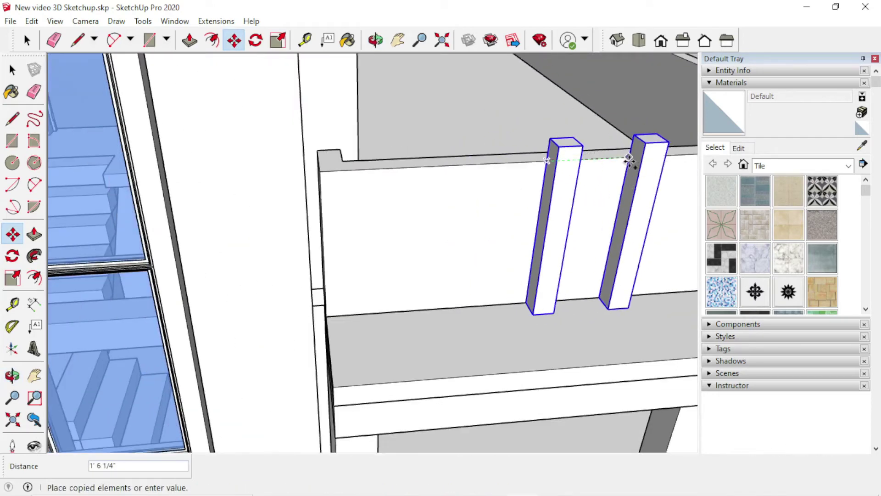
{"action": "key", "text": "Return"}
{"action": "key", "text": "space"}
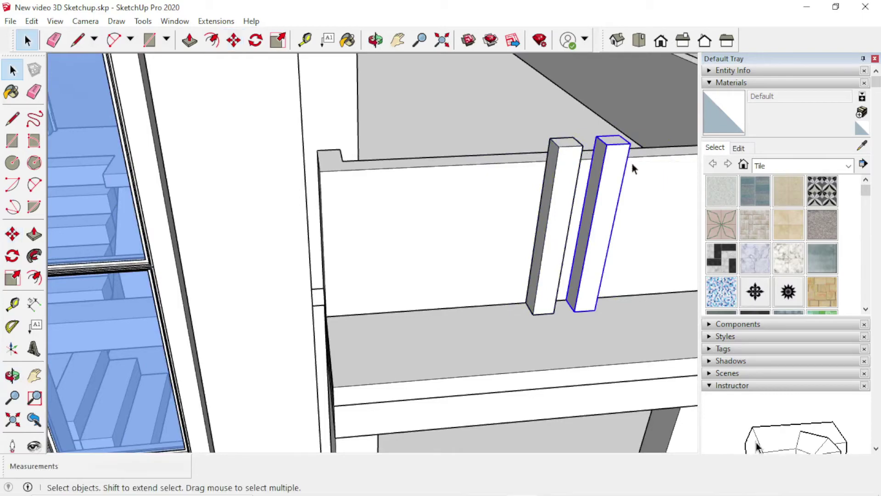
{"action": "mouse_move", "coordinate": [623, 169]}
{"action": "middle_mouse_down"}
{"action": "mouse_move", "coordinate": [321, 183]}
{"action": "mouse_move", "coordinate": [384, 219]}
{"action": "mouse_move", "coordinate": [411, 256]}
{"action": "mouse_move", "coordinate": [438, 228]}
{"action": "middle_mouse_up"}
{"action": "scroll", "coordinate": [382, 211], "scroll_direction": "up", "scroll_amount": 3}
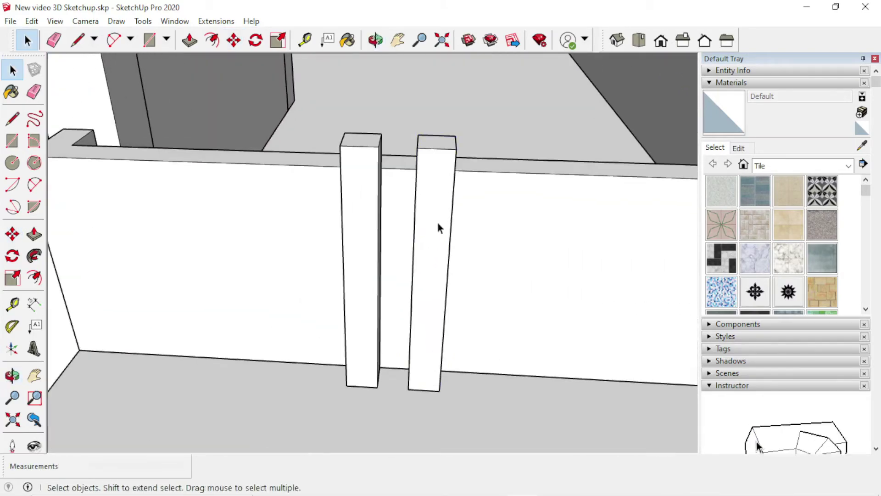
- Copy the second post again and repeat it *2 to make four evenly spaced posts
{"action": "key", "text": "m"}
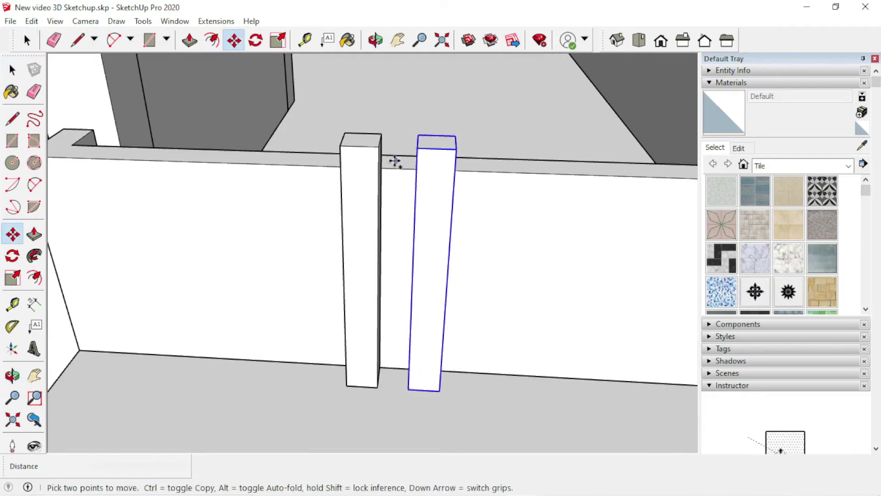
{"action": "left_click", "coordinate": [377, 147]}
{"action": "key", "text": "ctrl"}
{"action": "left_click", "coordinate": [454, 148]}
{"action": "type", "text": "*2"}
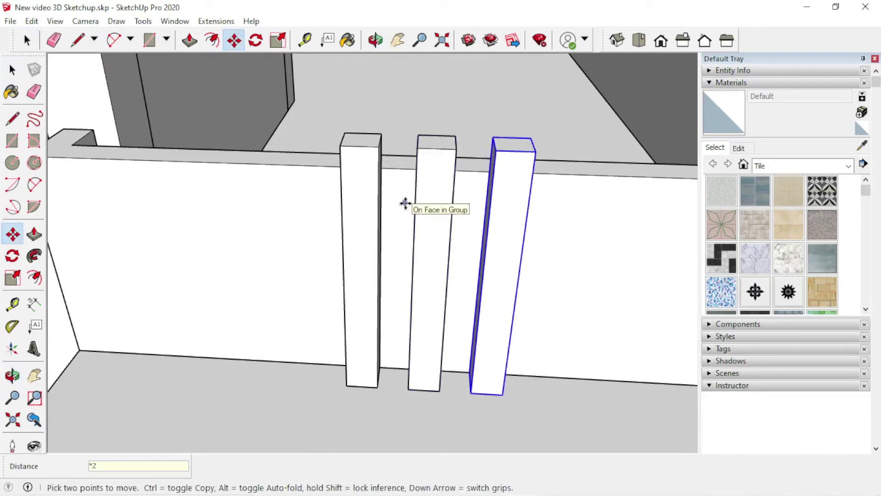
{"action": "key", "text": "Return"}
{"action": "key", "text": "space"}
{"action": "mouse_move", "coordinate": [344, 183]}
{"action": "middle_mouse_down"}
{"action": "mouse_move", "coordinate": [347, 258]}
{"action": "mouse_move", "coordinate": [205, 170]}
{"action": "mouse_move", "coordinate": [325, 142]}
{"action": "mouse_move", "coordinate": [419, 199]}
{"action": "mouse_move", "coordinate": [411, 207]}
{"action": "mouse_move", "coordinate": [494, 225]}
{"action": "mouse_move", "coordinate": [444, 236]}
{"action": "mouse_move", "coordinate": [325, 239]}
{"action": "mouse_move", "coordinate": [418, 249]}
{"action": "middle_mouse_up"}
{"action": "scroll", "coordinate": [408, 235], "scroll_direction": "up", "scroll_amount": 2}
{"action": "left_click", "coordinate": [456, 229]}
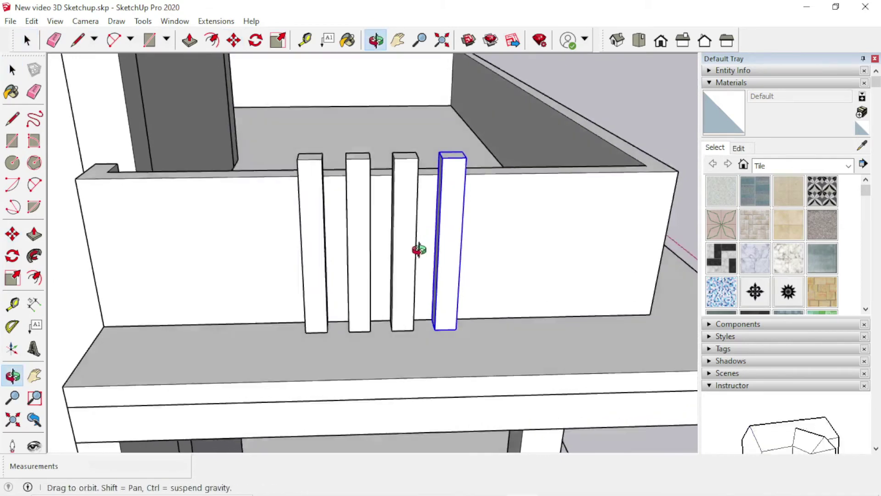
- Draw a short line bridging the edges of the two middle posts
{"action": "scroll", "coordinate": [388, 218], "scroll_direction": "up", "scroll_amount": 3}
{"action": "scroll", "coordinate": [330, 244], "scroll_direction": "up", "scroll_amount": 3}
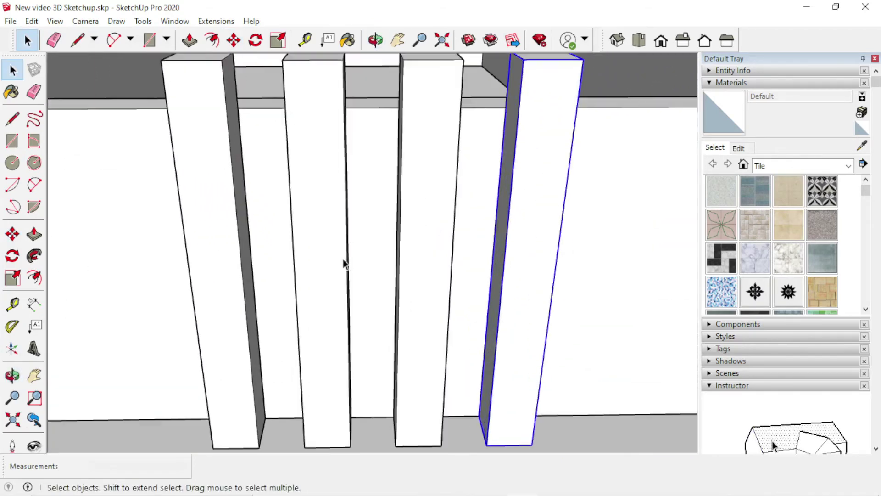
{"action": "mouse_move", "coordinate": [343, 259]}
{"action": "middle_mouse_down"}
{"action": "mouse_move", "coordinate": [291, 277]}
{"action": "mouse_move", "coordinate": [309, 278]}
{"action": "middle_mouse_up"}
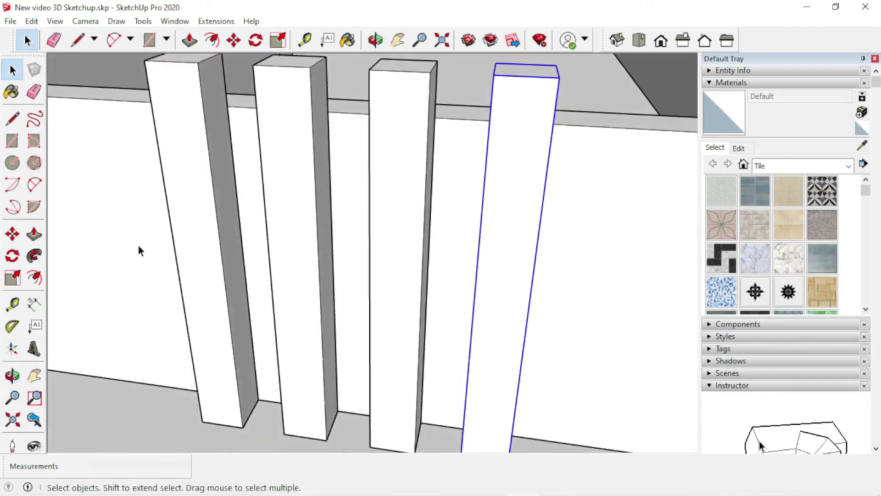
{"action": "left_click", "coordinate": [10, 125]}
{"action": "scroll", "coordinate": [321, 265], "scroll_direction": "up", "scroll_amount": 5}
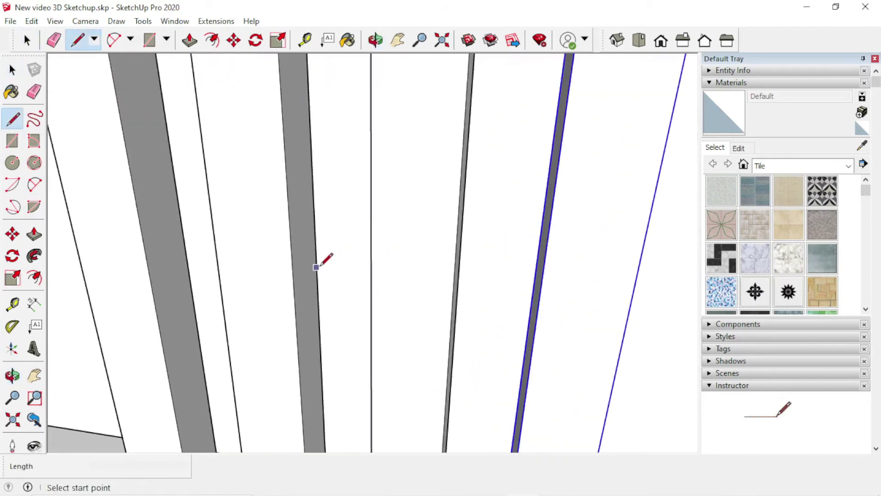
{"action": "left_click", "coordinate": [316, 266]}
{"action": "mouse_move", "coordinate": [321, 264]}
{"action": "middle_mouse_down"}
{"action": "mouse_move", "coordinate": [415, 280]}
{"action": "mouse_move", "coordinate": [451, 246]}
{"action": "middle_mouse_up"}
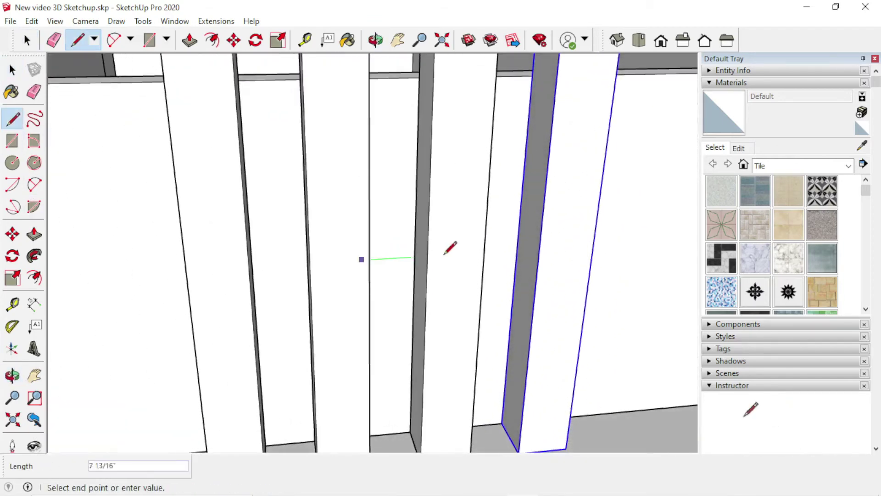
{"action": "scroll", "coordinate": [414, 249], "scroll_direction": "up", "scroll_amount": 2}
{"action": "left_click", "coordinate": [414, 259]}
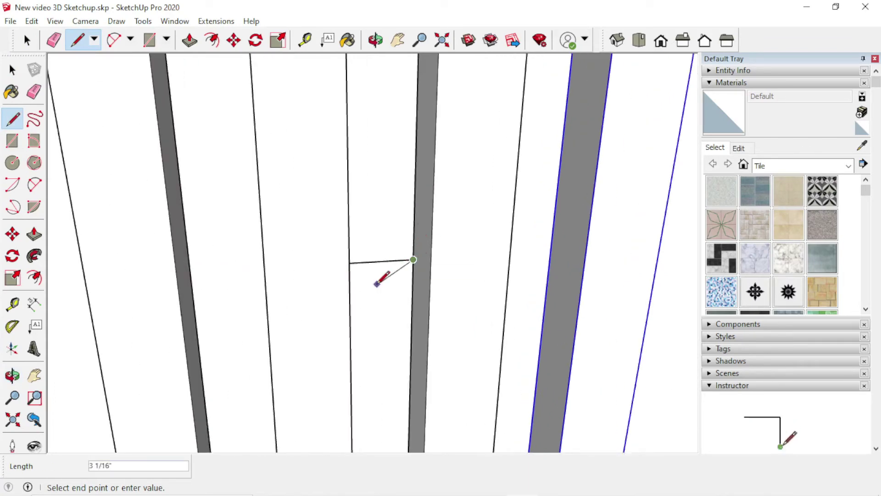
{"action": "key", "text": "space"}
- Add the remaining posts to the selection so all four are selected
{"action": "mouse_move", "coordinate": [383, 276]}
{"action": "middle_mouse_down"}
{"action": "mouse_move", "coordinate": [379, 295]}
{"action": "mouse_move", "coordinate": [366, 287]}
{"action": "middle_mouse_up"}
{"action": "scroll", "coordinate": [389, 290], "scroll_direction": "down", "scroll_amount": 3}
{"action": "left_click", "coordinate": [389, 286], "text": "shift"}
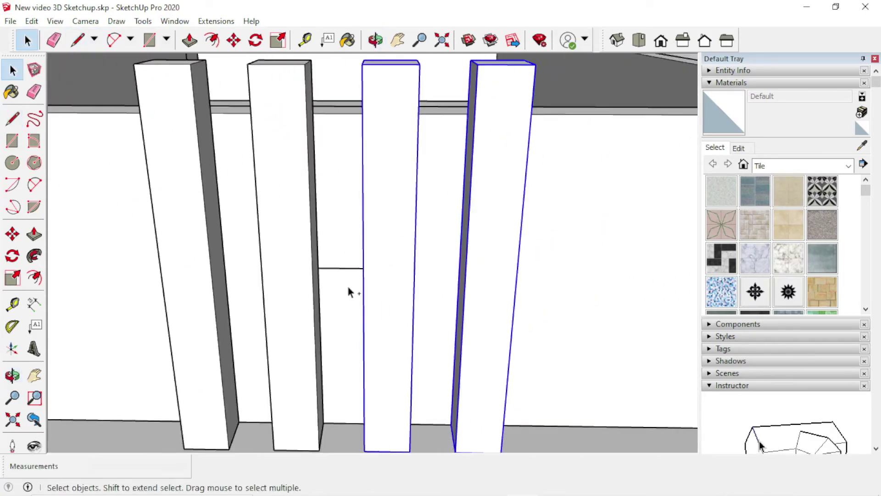
{"action": "left_click", "coordinate": [298, 287], "text": "shift"}
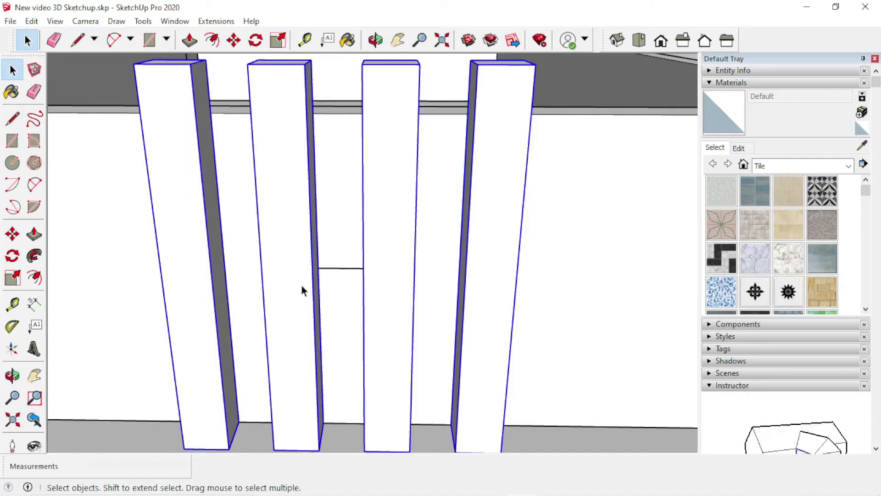
- Copy the four posts with a Ctrl-Move from the small line's midpoint to a new spot on the parapet wall
{"action": "key", "text": "m"}
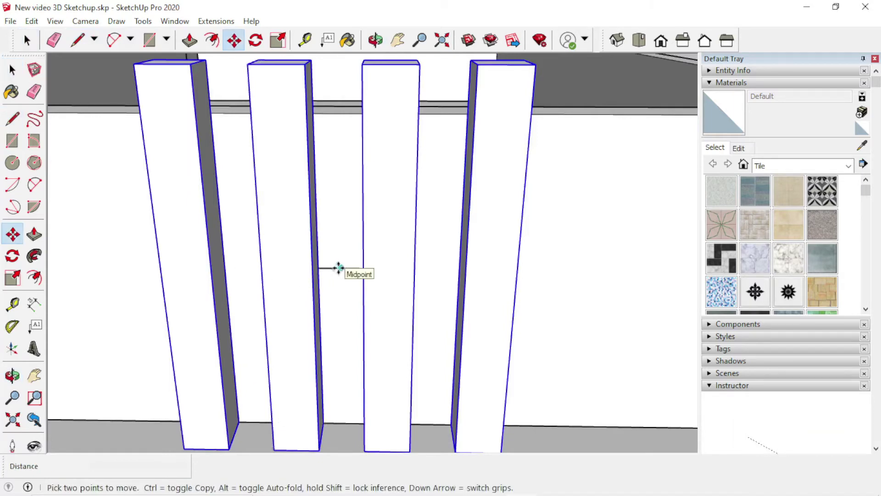
{"action": "left_click", "coordinate": [338, 268]}
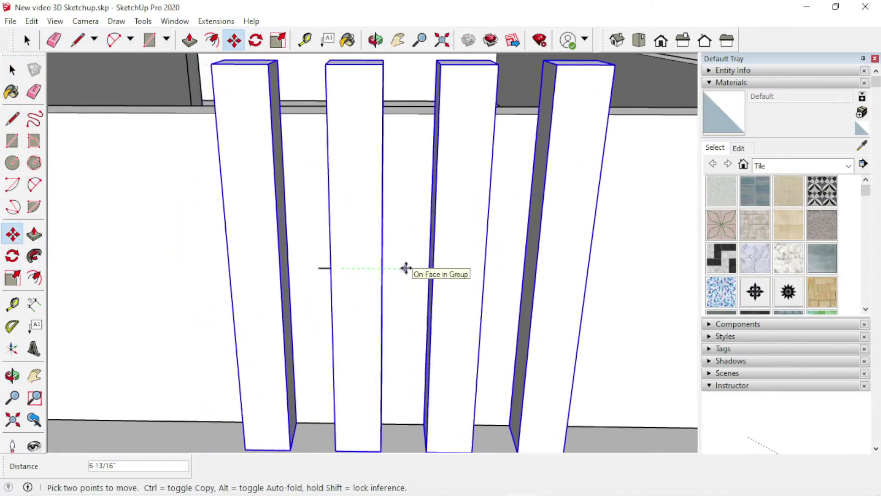
{"action": "scroll", "coordinate": [423, 265], "scroll_direction": "down", "scroll_amount": 2}
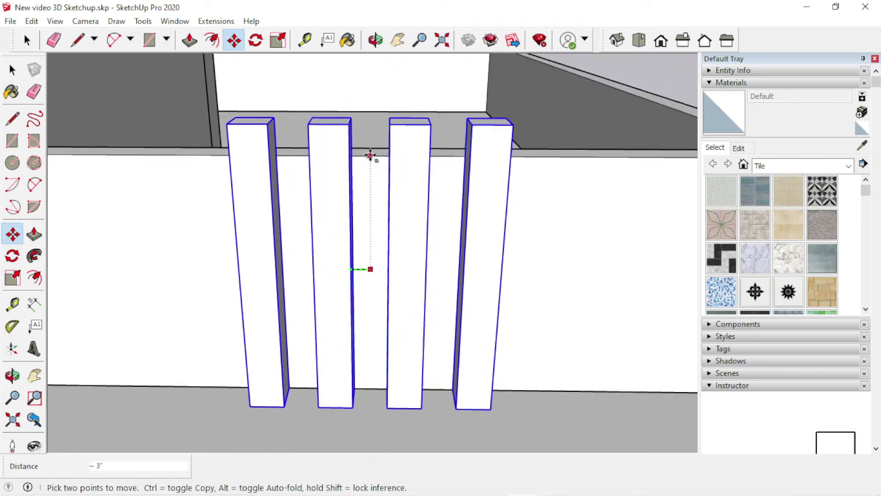
{"action": "scroll", "coordinate": [353, 159], "scroll_direction": "down", "scroll_amount": 2}
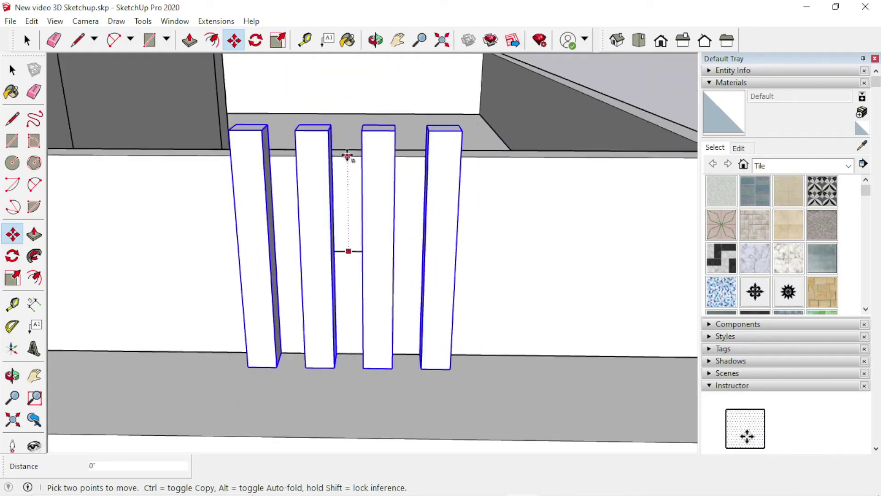
{"action": "scroll", "coordinate": [346, 156], "scroll_direction": "down", "scroll_amount": 1}
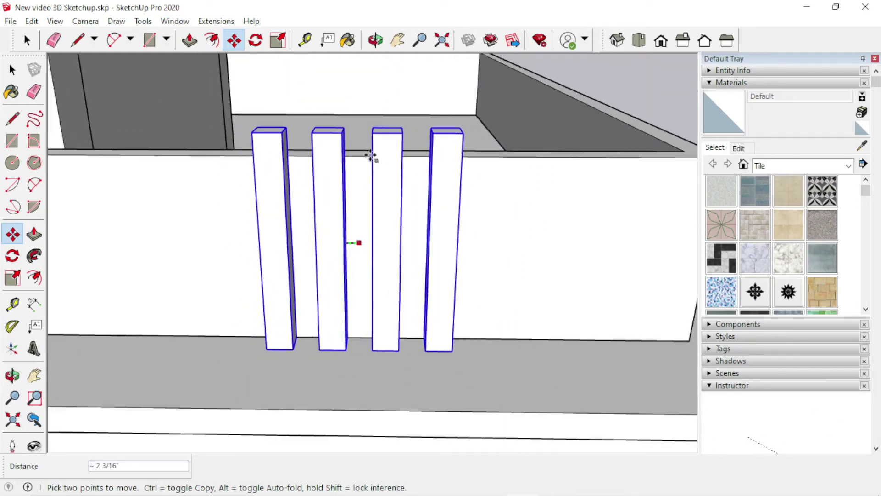
{"action": "scroll", "coordinate": [428, 156], "scroll_direction": "down", "scroll_amount": 1}
{"action": "scroll", "coordinate": [429, 156], "scroll_direction": "up", "scroll_amount": 5}
{"action": "key", "text": "ctrl"}
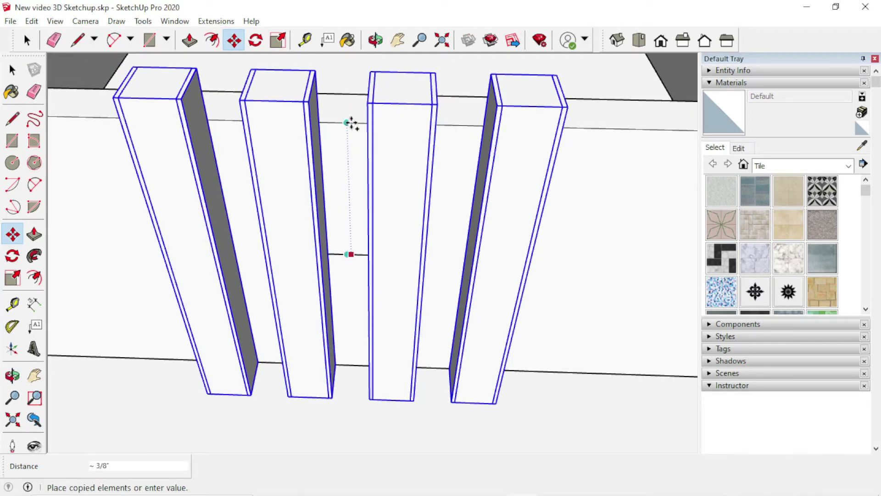
{"action": "left_click", "coordinate": [354, 124]}
{"action": "scroll", "coordinate": [354, 124], "scroll_direction": "down", "scroll_amount": 3}
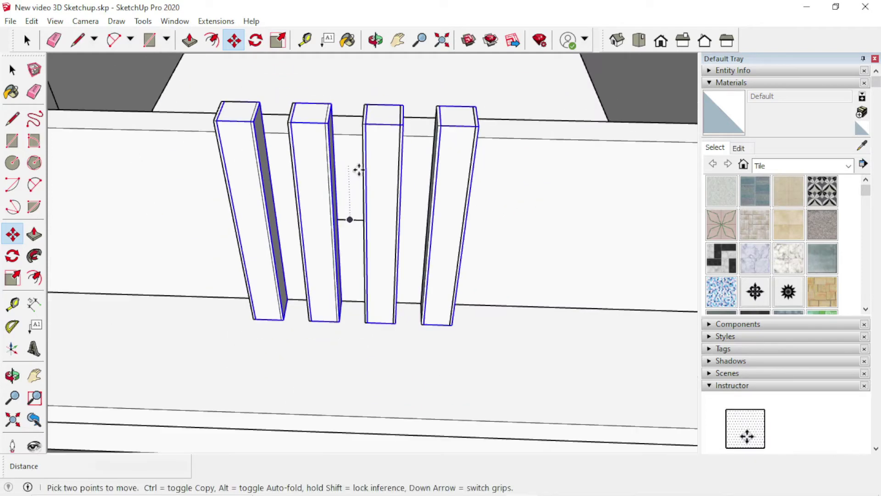
{"action": "key", "text": "space"}
- Delete the two overlapping duplicate posts, then orbit to check the remaining single posts
{"action": "middle_click_drag", "start_coordinate": [364, 236], "coordinate": [397, 214]}
{"action": "scroll", "coordinate": [369, 208], "scroll_direction": "up", "scroll_amount": 3}
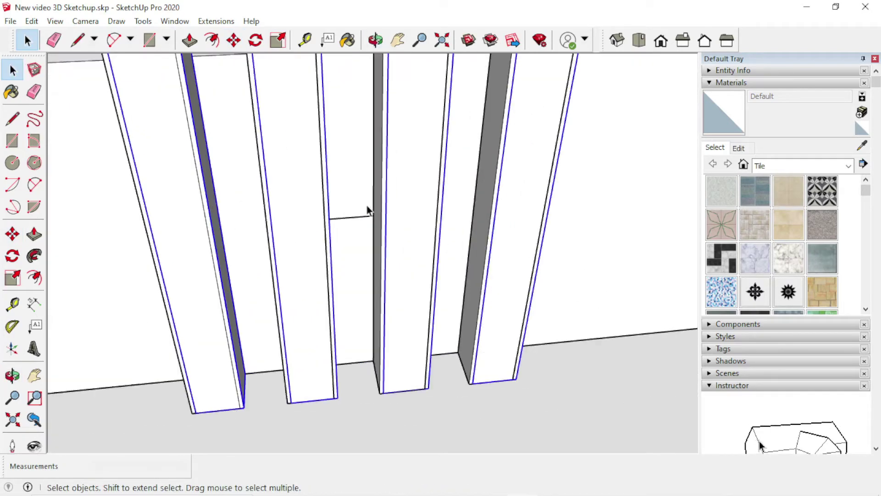
{"action": "scroll", "coordinate": [327, 216], "scroll_direction": "down", "scroll_amount": 3}
{"action": "scroll", "coordinate": [170, 119], "scroll_direction": "up", "scroll_amount": 3}
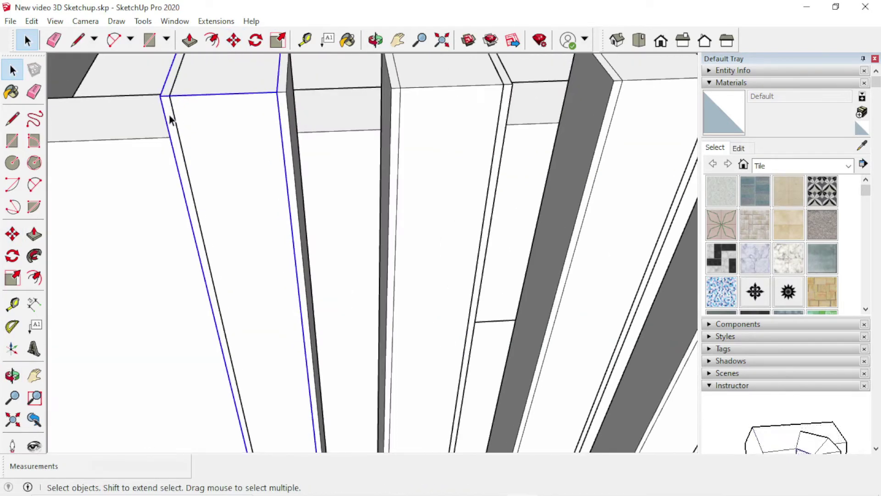
{"action": "scroll", "coordinate": [170, 127], "scroll_direction": "down", "scroll_amount": 3}
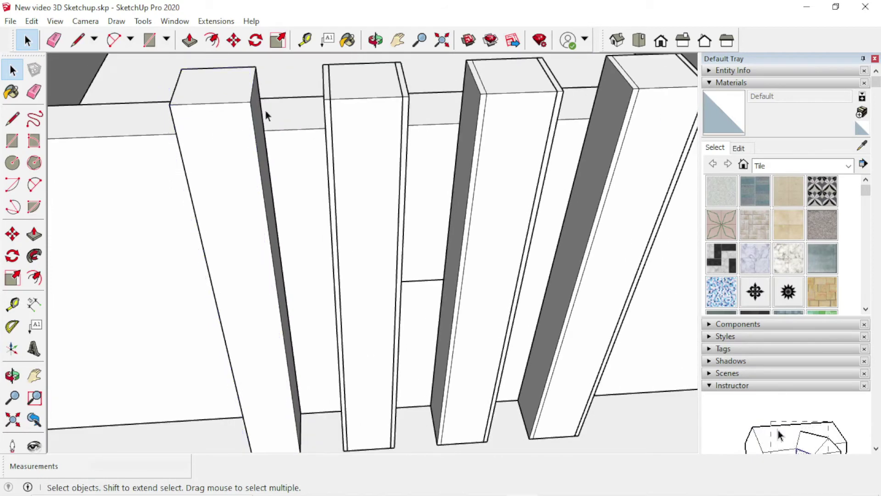
{"action": "left_click", "coordinate": [326, 113]}
{"action": "key", "text": "Delete"}
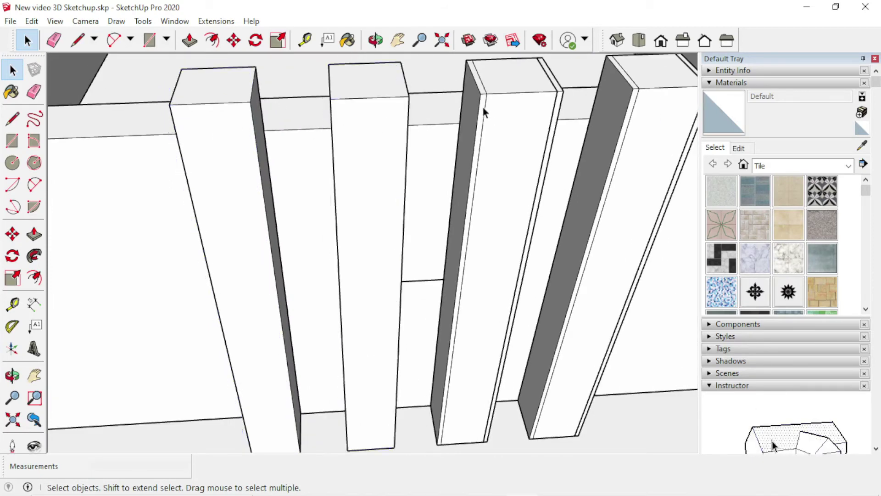
{"action": "left_click", "coordinate": [483, 107]}
{"action": "key", "text": "Delete"}
{"action": "scroll", "coordinate": [517, 136], "scroll_direction": "down", "scroll_amount": 2}
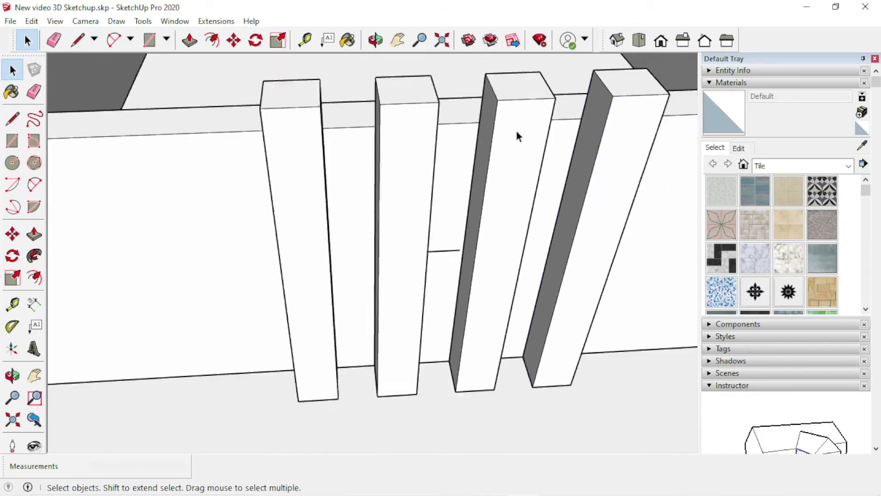
{"action": "mouse_move", "coordinate": [517, 136]}
{"action": "middle_mouse_down"}
{"action": "mouse_move", "coordinate": [461, 185]}
{"action": "mouse_move", "coordinate": [417, 145]}
{"action": "mouse_move", "coordinate": [461, 221]}
{"action": "middle_mouse_up"}
{"action": "scroll", "coordinate": [460, 220], "scroll_direction": "up", "scroll_amount": 3}
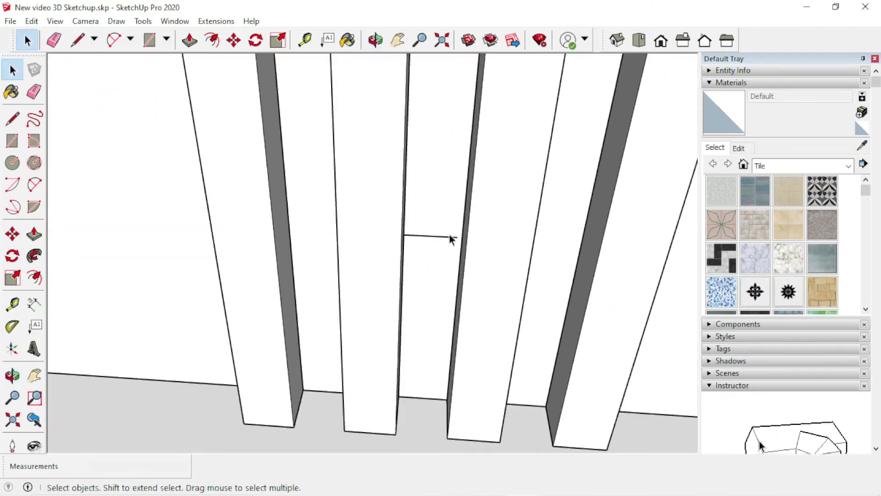
{"action": "scroll", "coordinate": [380, 266], "scroll_direction": "down", "scroll_amount": 3}
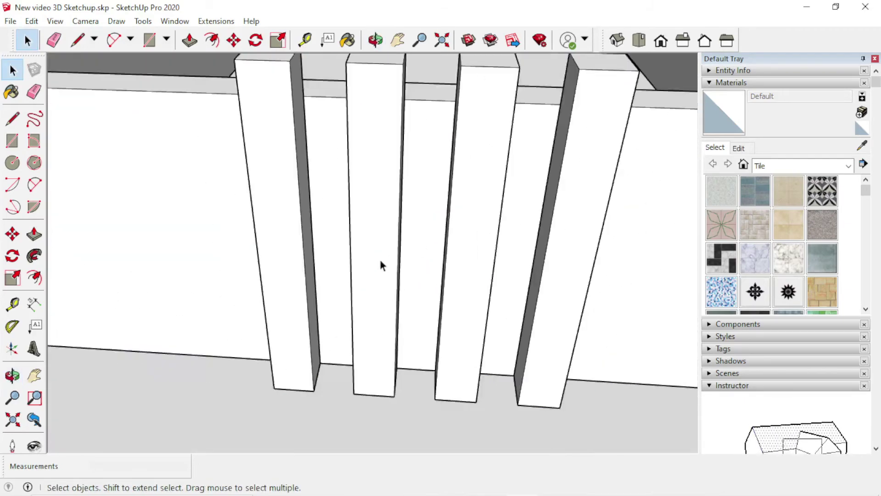
{"action": "mouse_move", "coordinate": [380, 265]}
{"action": "middle_mouse_down"}
{"action": "mouse_move", "coordinate": [409, 266]}
{"action": "mouse_move", "coordinate": [354, 270]}
{"action": "mouse_move", "coordinate": [440, 275]}
{"action": "middle_mouse_up"}
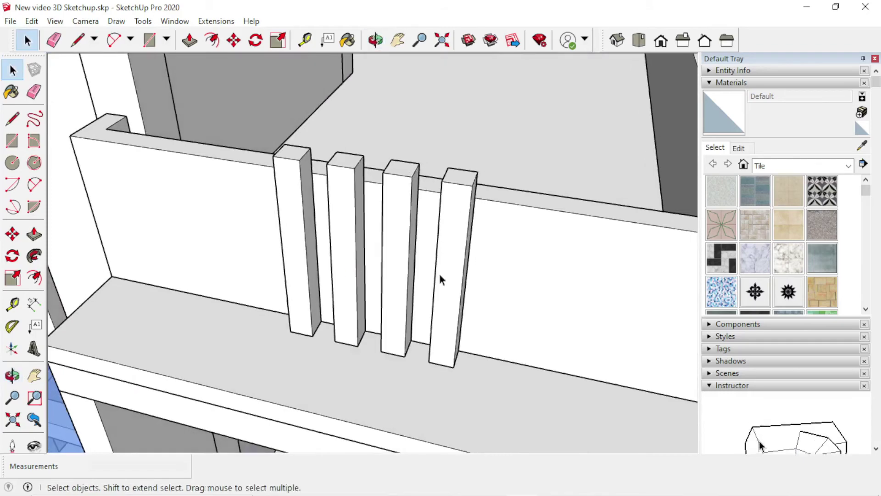
- Select all four posts and begin a copy-move from the wall corner toward the open ground
{"action": "left_click", "coordinate": [388, 280], "text": "shift"}
{"action": "left_click", "coordinate": [299, 268], "text": "shift"}
{"action": "scroll", "coordinate": [257, 269], "scroll_direction": "down", "scroll_amount": 2}
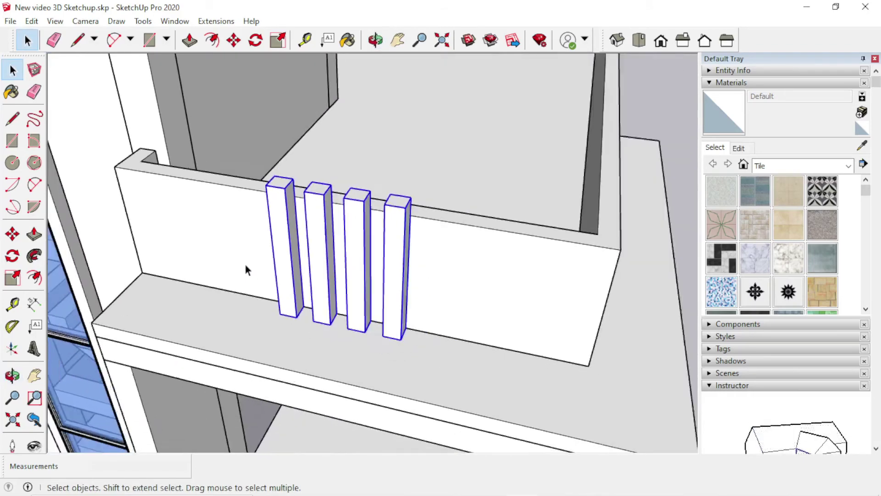
{"action": "mouse_move", "coordinate": [246, 270]}
{"action": "middle_mouse_down"}
{"action": "mouse_move", "coordinate": [252, 289]}
{"action": "mouse_move", "coordinate": [197, 296]}
{"action": "mouse_move", "coordinate": [270, 289]}
{"action": "middle_mouse_up"}
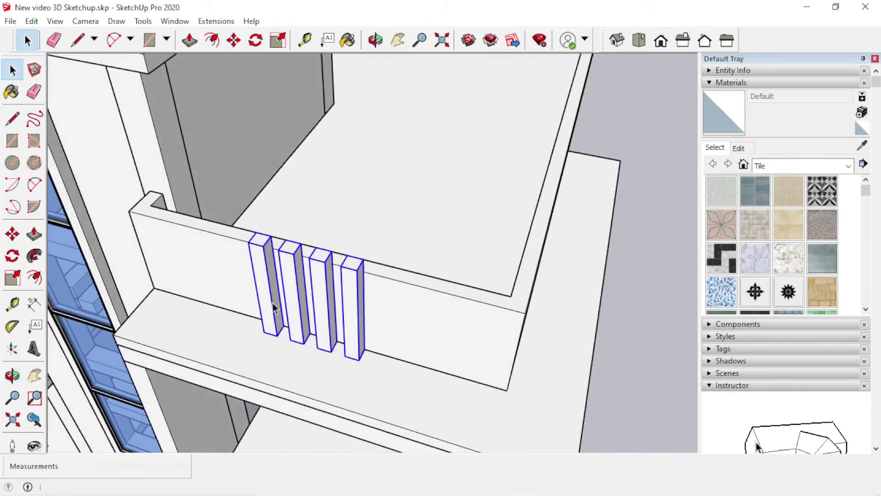
{"action": "key", "text": "m"}
{"action": "left_click", "coordinate": [132, 207]}
{"action": "key", "text": "ctrl"}
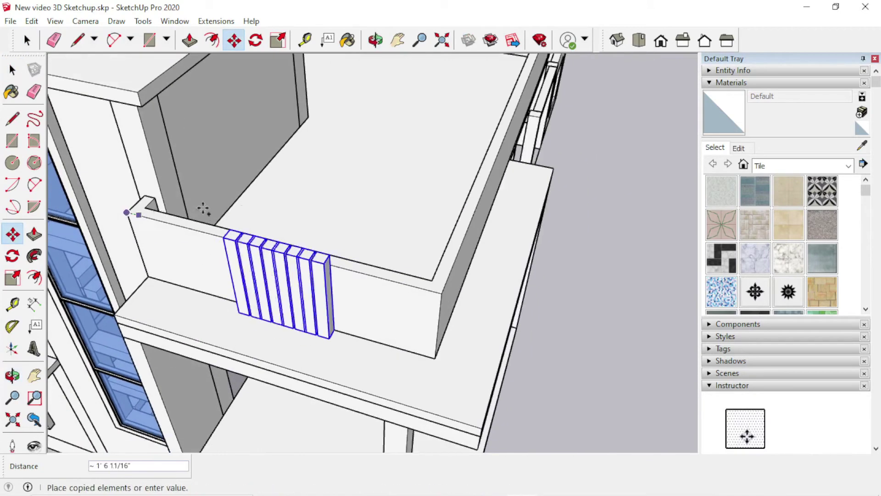
{"action": "scroll", "coordinate": [203, 209], "scroll_direction": "down", "scroll_amount": 2}
{"action": "mouse_move", "coordinate": [344, 257]}
{"action": "middle_mouse_down"}
{"action": "mouse_move", "coordinate": [467, 294]}
{"action": "mouse_move", "coordinate": [521, 350]}
{"action": "middle_mouse_up"}
- Drop the copied posts beside the building and rotate them 90°
{"action": "left_click", "coordinate": [486, 295]}
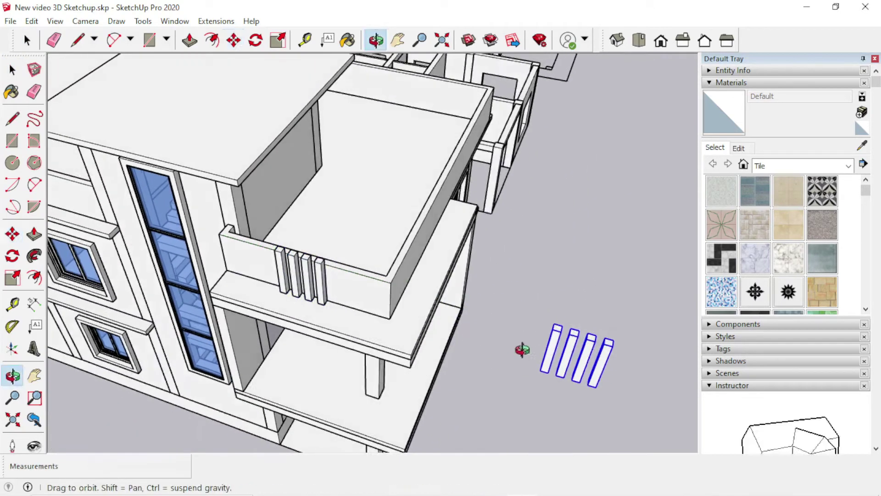
{"action": "key", "text": "q"}
{"action": "left_click", "coordinate": [546, 404]}
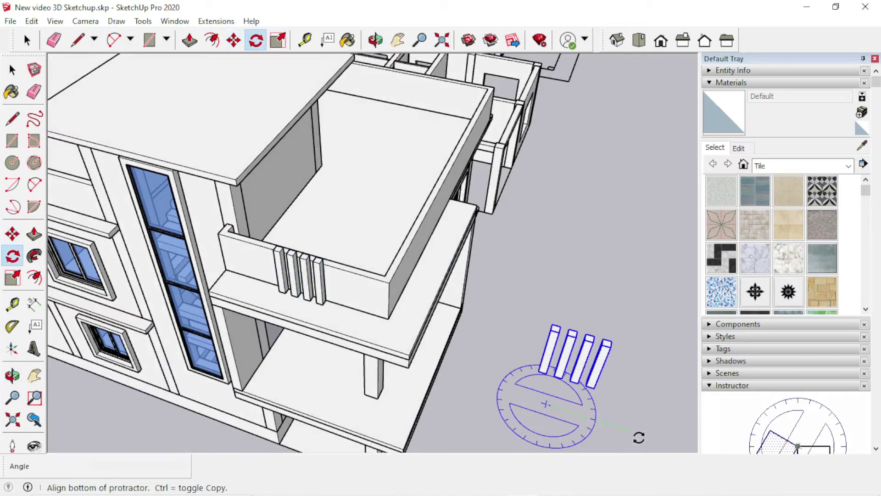
{"action": "left_click", "coordinate": [639, 435]}
{"action": "left_click", "coordinate": [587, 236]}
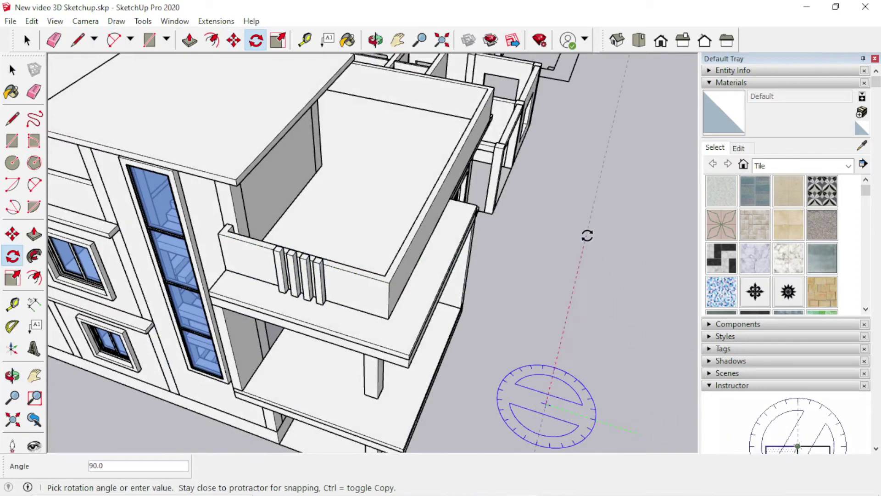
{"action": "middle_click_drag", "start_coordinate": [587, 237], "coordinate": [482, 286]}
{"action": "key", "text": "o"}
{"action": "left_click_drag", "start_coordinate": [482, 285], "coordinate": [510, 315]}
{"action": "key", "text": "q"}
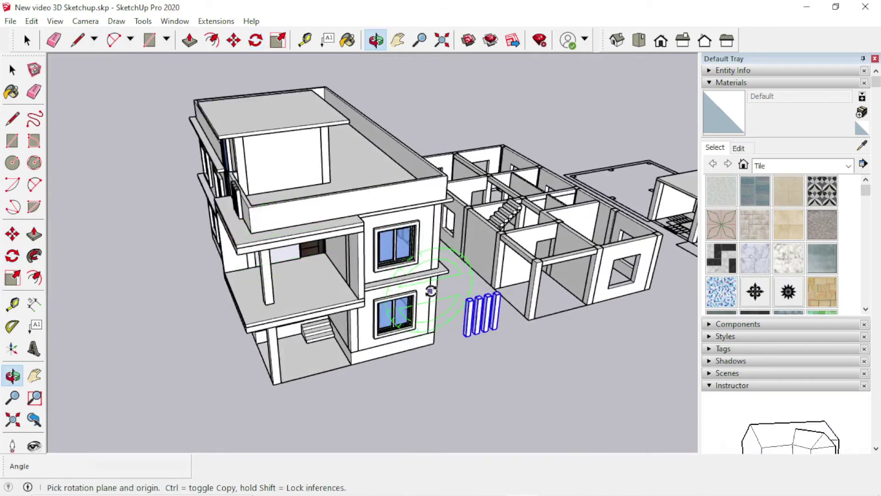
{"action": "scroll", "coordinate": [514, 307], "scroll_direction": "up", "scroll_amount": 3}
- Move the rotated posts by their base corner toward the balcony's side wall
{"action": "key", "text": "m"}
{"action": "scroll", "coordinate": [478, 300], "scroll_direction": "up", "scroll_amount": 2}
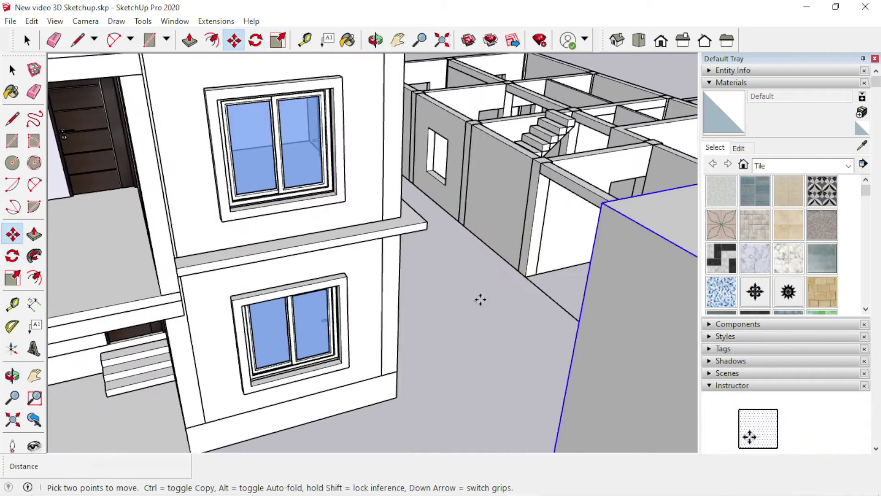
{"action": "middle_click_drag", "start_coordinate": [478, 299], "coordinate": [487, 400]}
{"action": "left_click", "coordinate": [478, 427]}
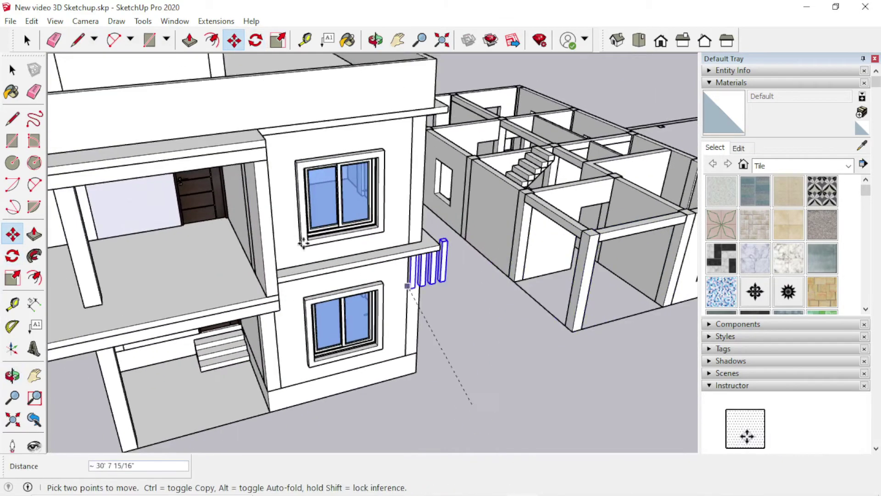
{"action": "scroll", "coordinate": [273, 140], "scroll_direction": "up", "scroll_amount": 2}
{"action": "scroll", "coordinate": [273, 140], "scroll_direction": "down", "scroll_amount": 1}
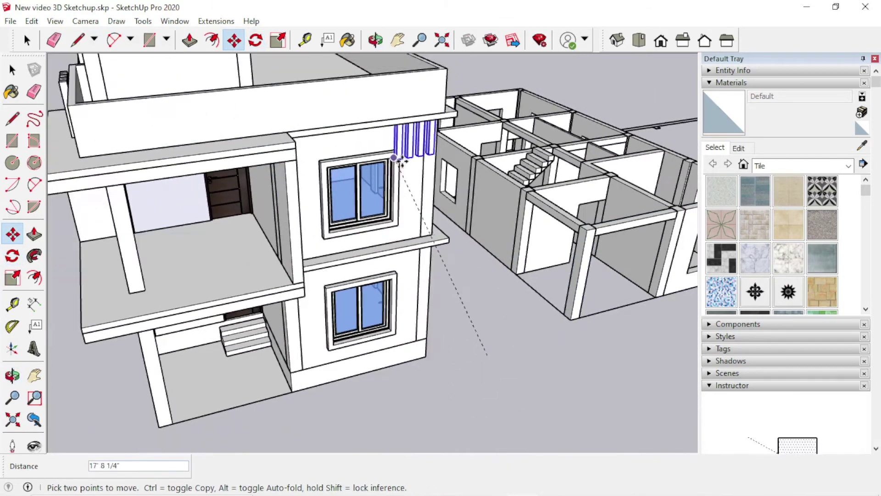
{"action": "scroll", "coordinate": [79, 156], "scroll_direction": "up", "scroll_amount": 2}
{"action": "scroll", "coordinate": [138, 156], "scroll_direction": "up", "scroll_amount": 1}
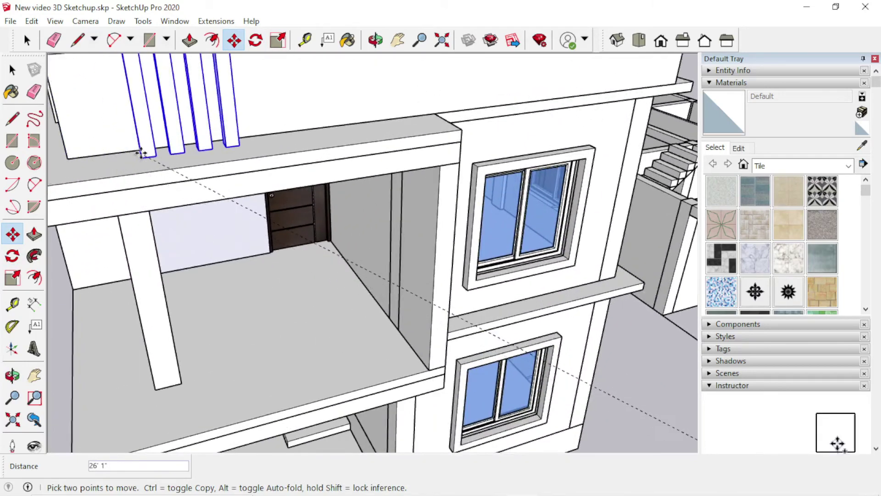
{"action": "middle_click_drag", "start_coordinate": [184, 156], "coordinate": [275, 183]}
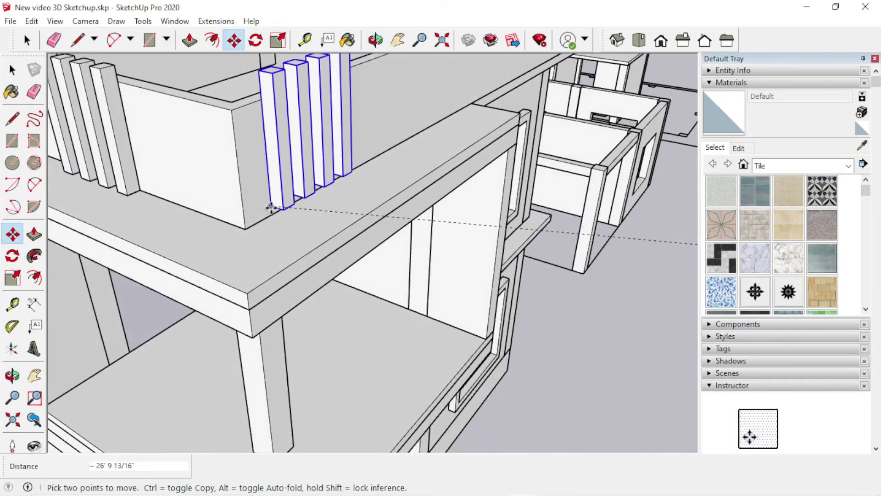
{"action": "scroll", "coordinate": [330, 222], "scroll_direction": "up", "scroll_amount": 1}
{"action": "middle_click_drag", "start_coordinate": [330, 222], "coordinate": [122, 238]}
- Finish the move, abandon a stray line on the post tops, and clear the post selection
{"action": "key", "text": "space"}
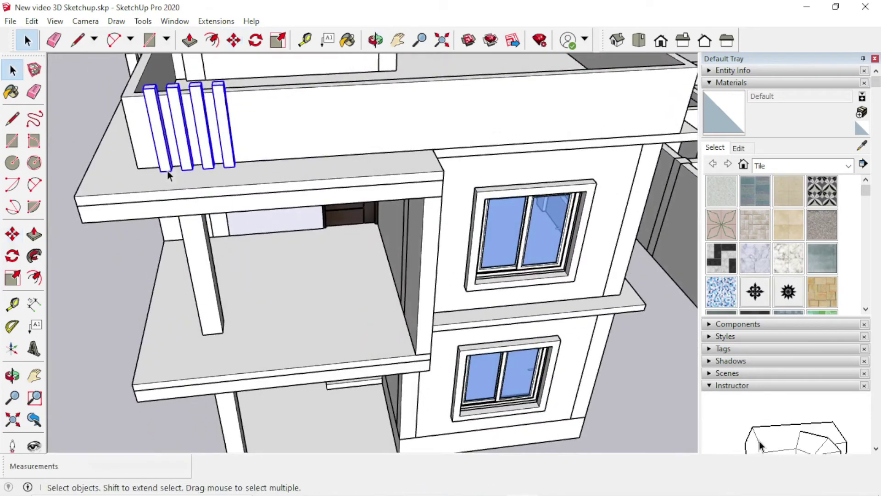
{"action": "scroll", "coordinate": [150, 149], "scroll_direction": "up", "scroll_amount": 1}
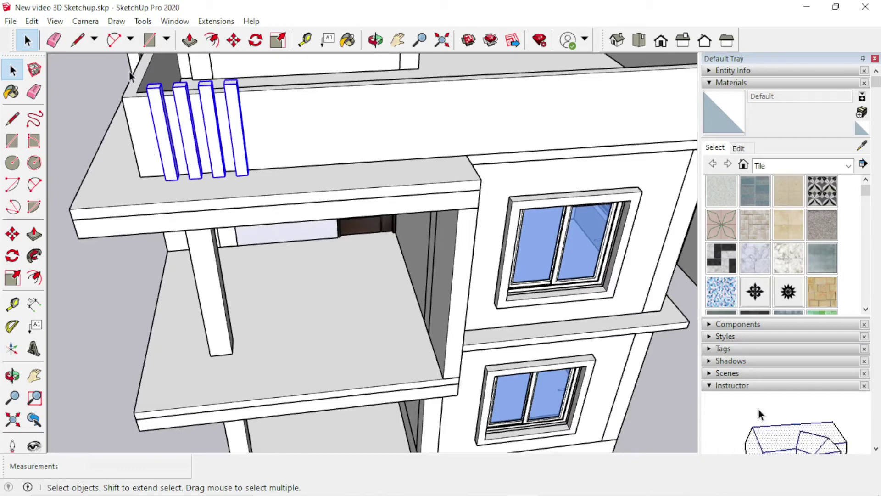
{"action": "scroll", "coordinate": [169, 77], "scroll_direction": "up", "scroll_amount": 2}
{"action": "scroll", "coordinate": [169, 77], "scroll_direction": "up", "scroll_amount": 1}
{"action": "key", "text": "l"}
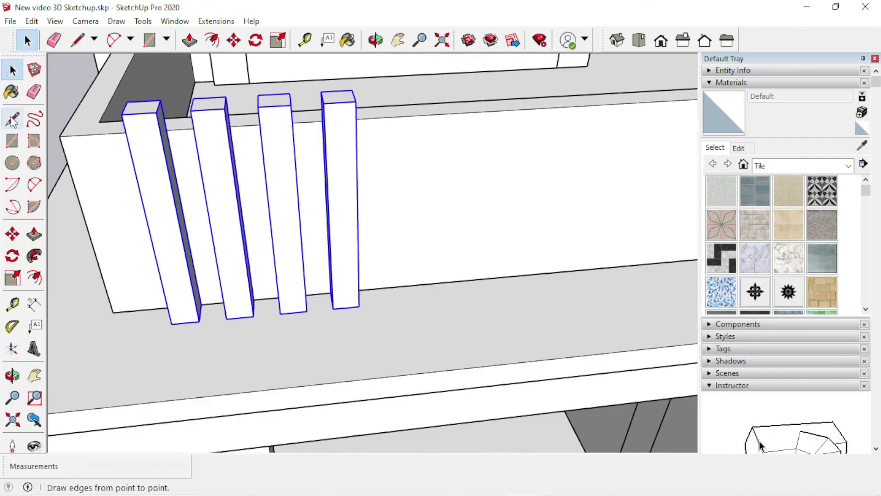
{"action": "left_click", "coordinate": [224, 109]}
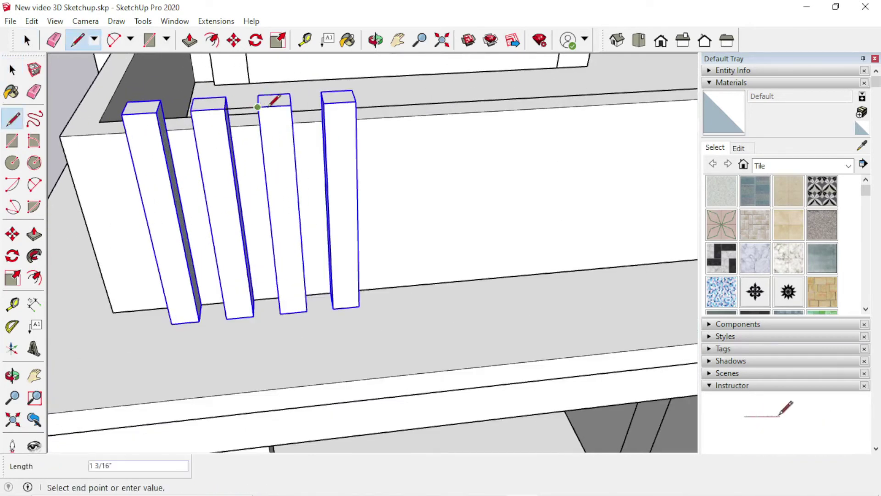
{"action": "key", "text": "space"}
{"action": "left_click", "coordinate": [245, 109]}
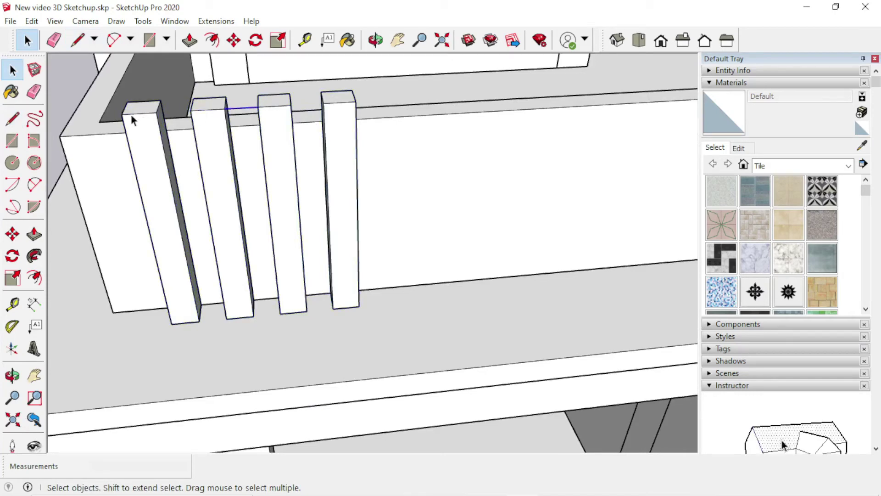
- Draw a horizontal line across the parapet face from its far end to above the slab corner
{"action": "scroll", "coordinate": [228, 158], "scroll_direction": "down", "scroll_amount": 3}
{"action": "scroll", "coordinate": [311, 183], "scroll_direction": "down", "scroll_amount": 3}
{"action": "middle_click_drag", "start_coordinate": [311, 184], "coordinate": [240, 147]}
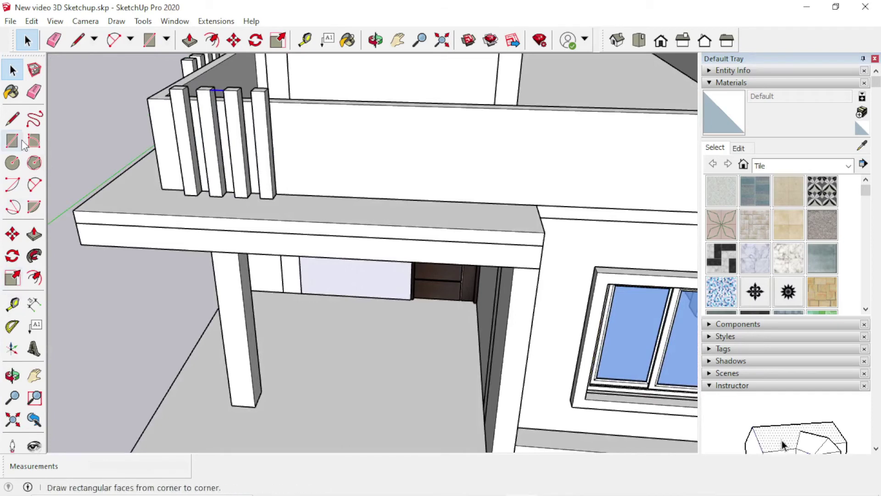
{"action": "left_click", "coordinate": [17, 123]}
{"action": "left_click", "coordinate": [152, 132]}
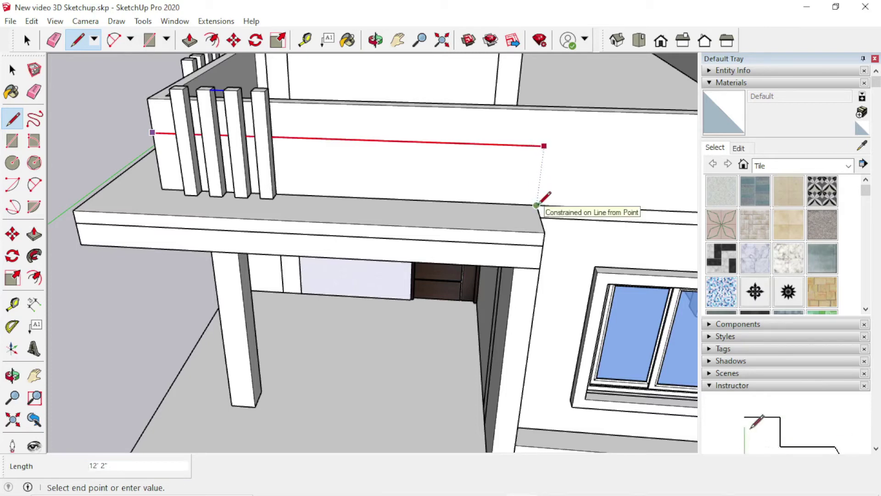
{"action": "left_click", "coordinate": [538, 203]}
{"action": "key", "text": "space"}
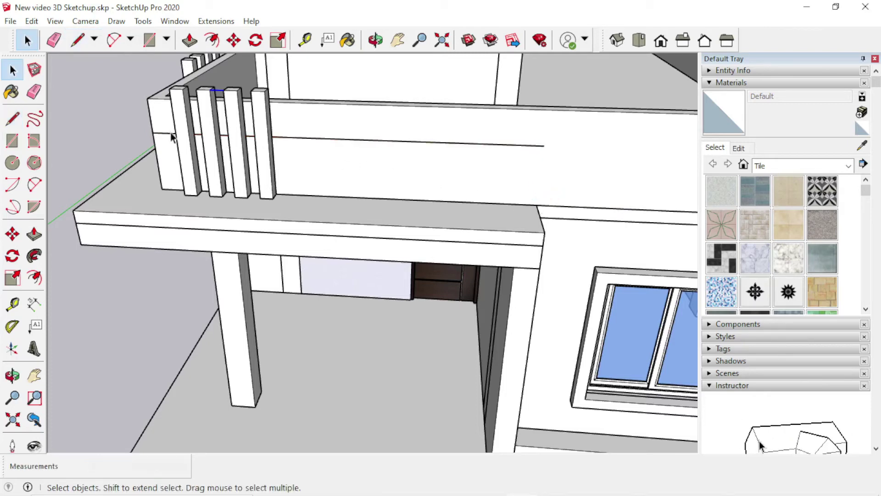
{"action": "scroll", "coordinate": [171, 136], "scroll_direction": "up", "scroll_amount": 2}
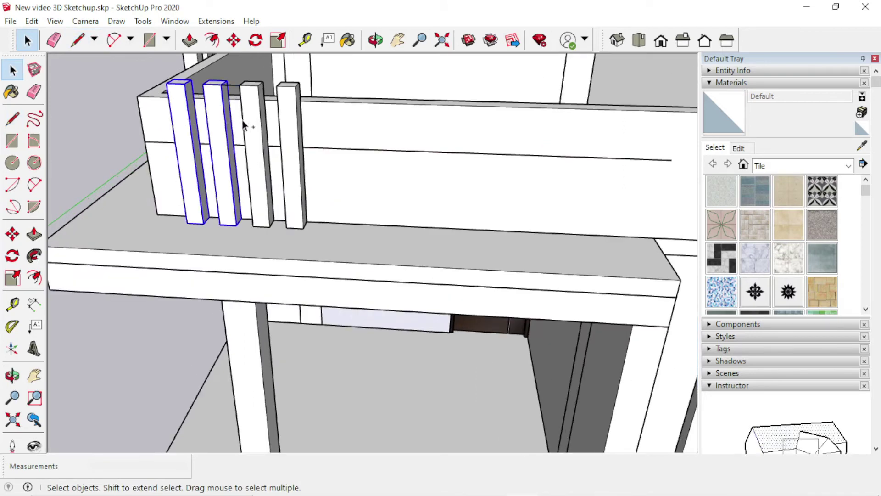
- Move the four posts from their top midpoint further along the front parapet wall
{"action": "left_click", "coordinate": [292, 122], "text": "shift"}
{"action": "scroll", "coordinate": [225, 78], "scroll_direction": "up", "scroll_amount": 1}
{"action": "scroll", "coordinate": [225, 78], "scroll_direction": "up", "scroll_amount": 1}
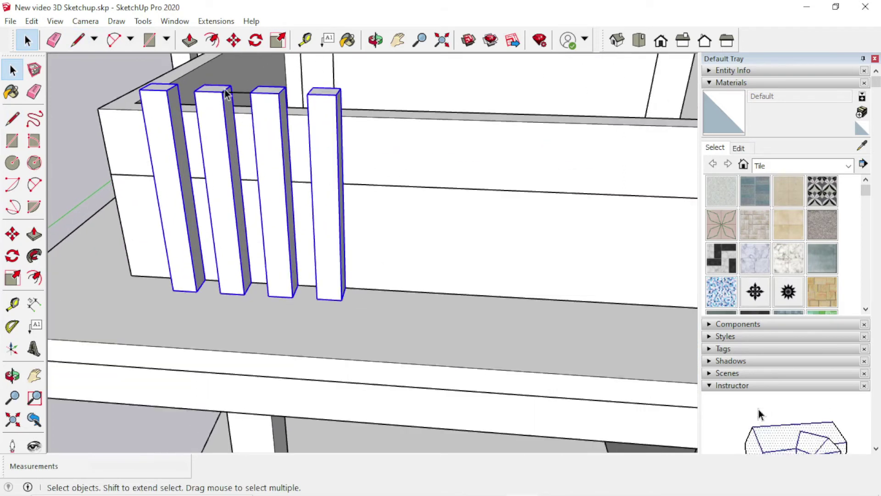
{"action": "key", "text": "m"}
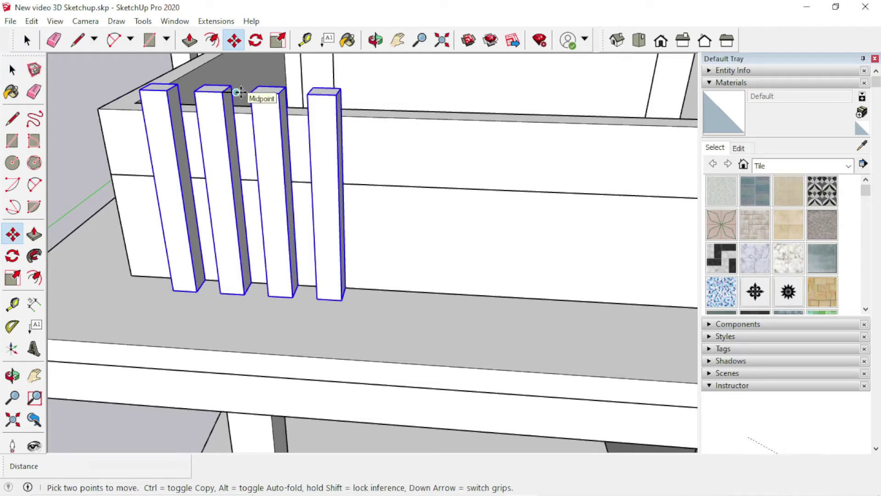
{"action": "left_click", "coordinate": [240, 92]}
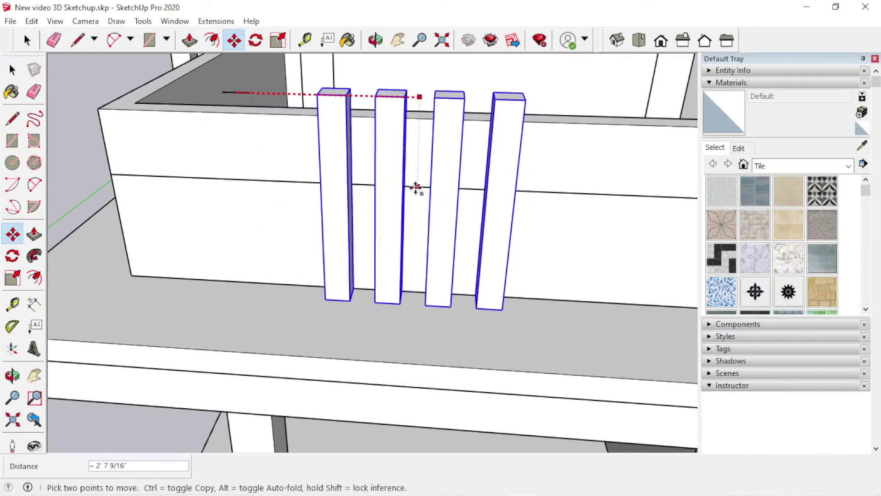
{"action": "scroll", "coordinate": [413, 186], "scroll_direction": "down", "scroll_amount": 3}
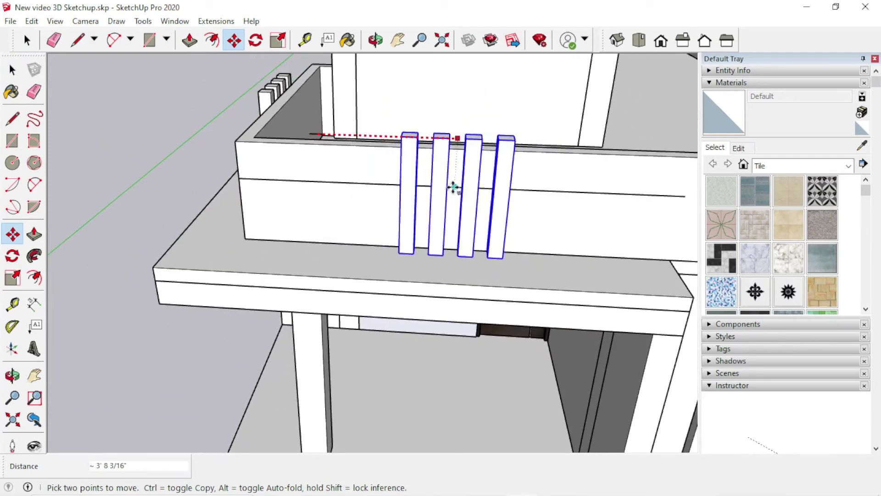
{"action": "left_click", "coordinate": [453, 188]}
{"action": "key", "text": "space"}
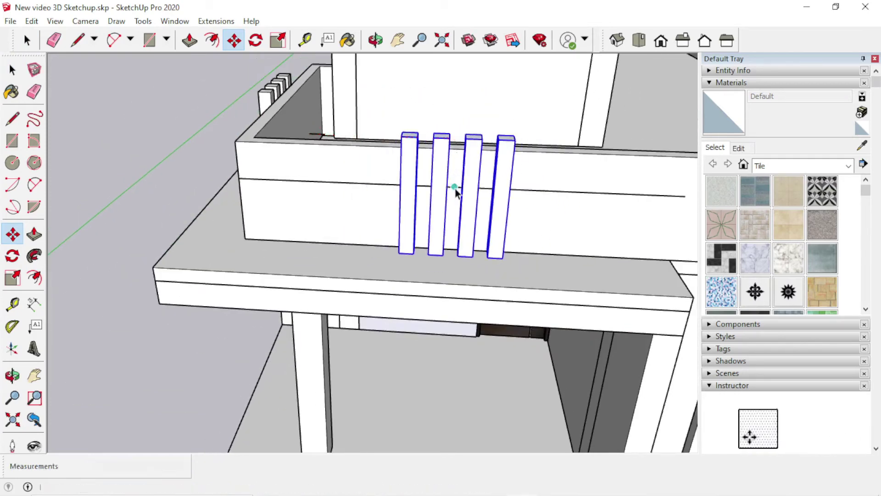
{"action": "scroll", "coordinate": [298, 133], "scroll_direction": "up", "scroll_amount": 3}
{"action": "left_click", "coordinate": [299, 143]}
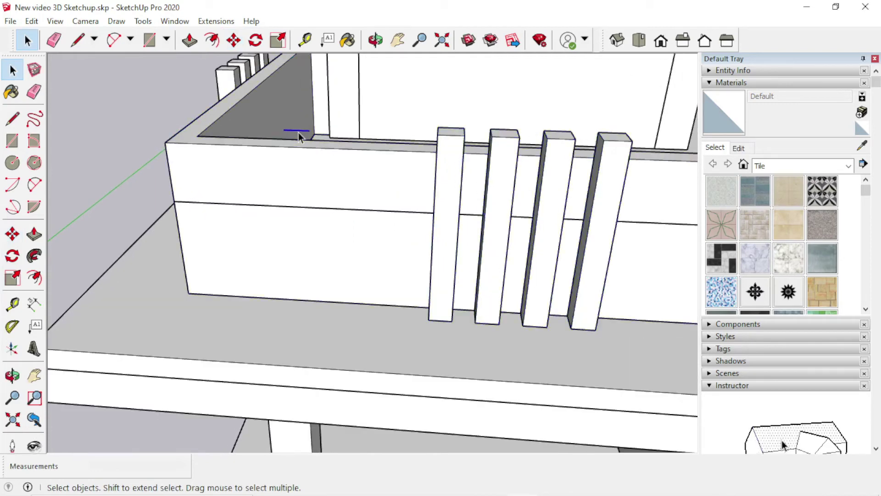
- Orbit out to view the whole house with both post sets on the balcony
{"action": "left_click", "coordinate": [309, 208]}
{"action": "middle_click_drag", "start_coordinate": [310, 208], "coordinate": [383, 227]}
{"action": "scroll", "coordinate": [383, 226], "scroll_direction": "down", "scroll_amount": 5}
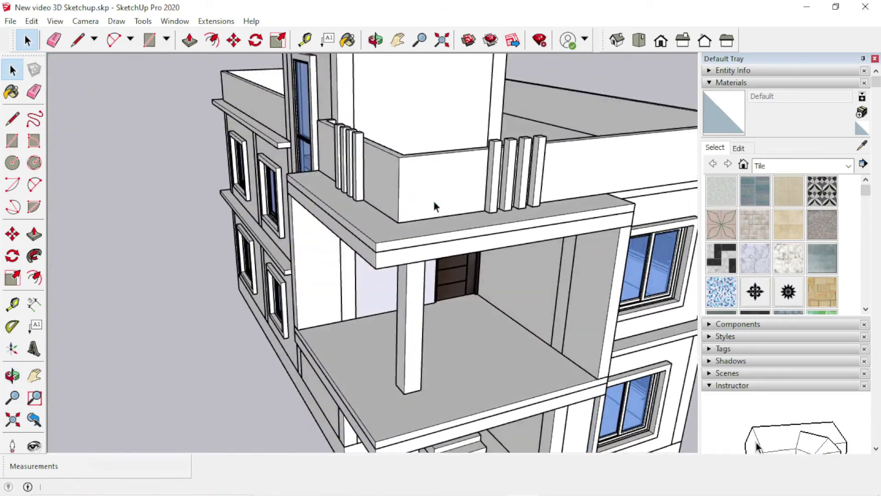
{"action": "mouse_move", "coordinate": [433, 203]}
{"action": "middle_mouse_down"}
{"action": "mouse_move", "coordinate": [387, 232]}
{"action": "mouse_move", "coordinate": [517, 202]}
{"action": "middle_mouse_up"}
{"action": "scroll", "coordinate": [386, 232], "scroll_direction": "up", "scroll_amount": 3}
{"action": "scroll", "coordinate": [354, 226], "scroll_direction": "up", "scroll_amount": 4}
{"action": "scroll", "coordinate": [551, 201], "scroll_direction": "down", "scroll_amount": 5}
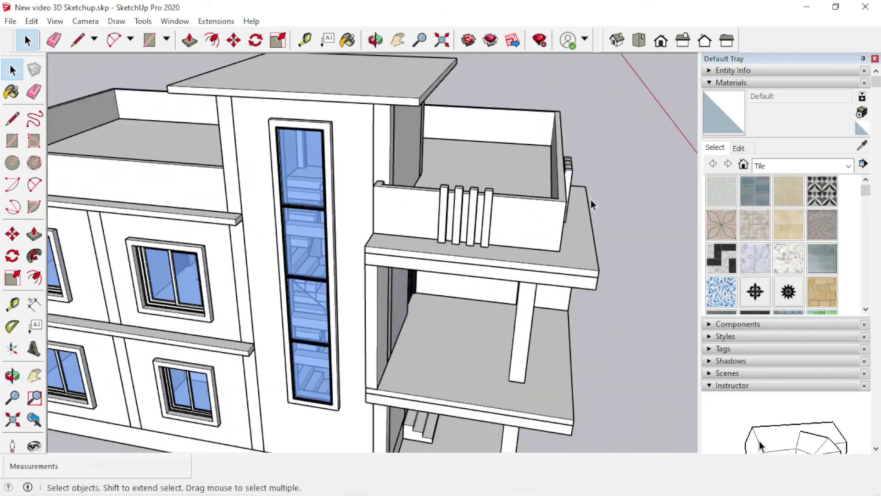
{"action": "middle_click_drag", "start_coordinate": [590, 200], "coordinate": [480, 197]}
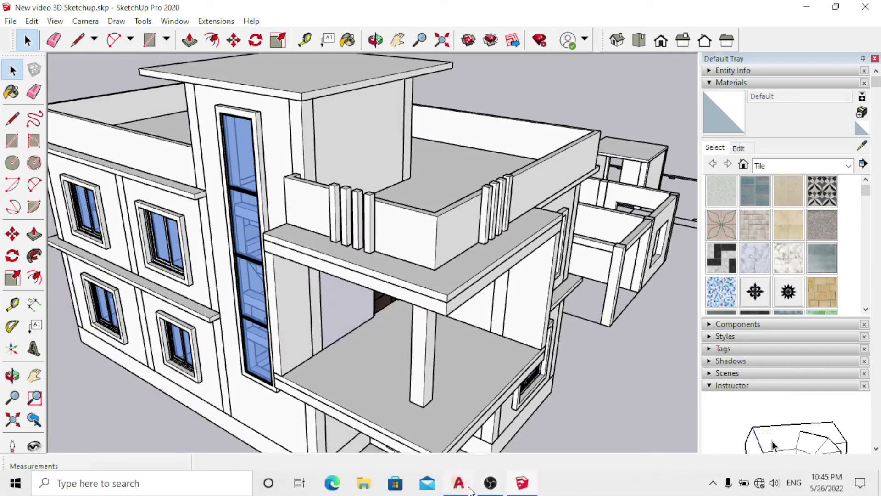
{"action": "left_click", "coordinate": [459, 483]}
{"action": "scroll", "coordinate": [285, 257], "scroll_direction": "down", "scroll_amount": 5}
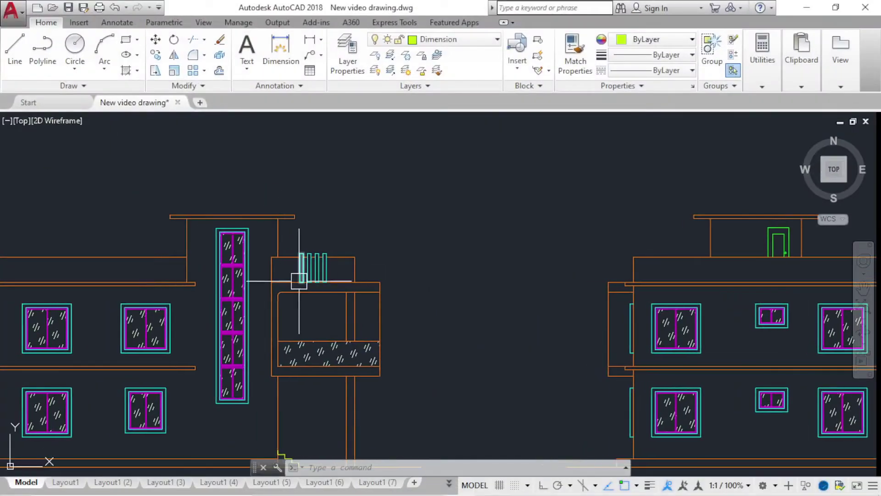
{"action": "scroll", "coordinate": [299, 281], "scroll_direction": "down", "scroll_amount": 5}
{"action": "scroll", "coordinate": [309, 289], "scroll_direction": "up", "scroll_amount": 7}
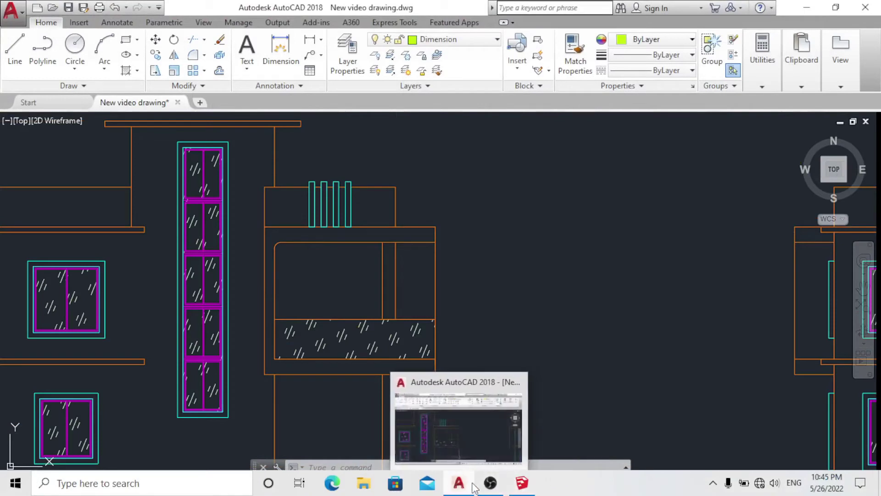
{"action": "left_click", "coordinate": [521, 483]}
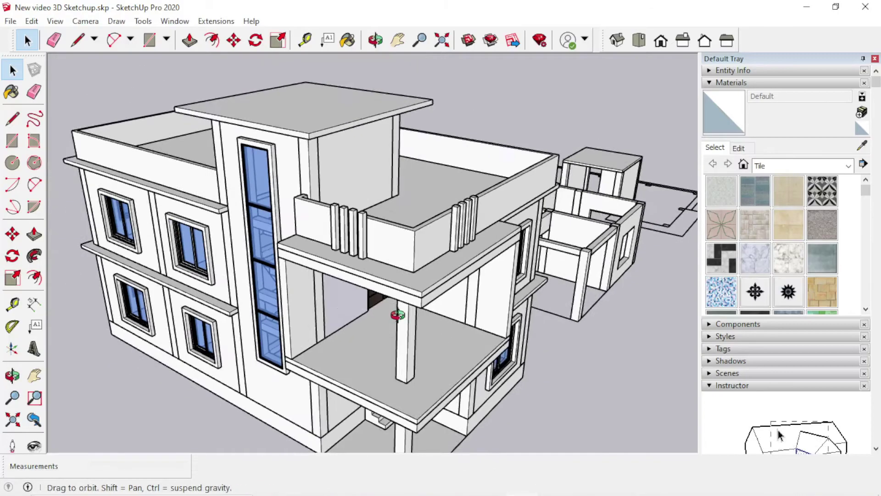
- Orbit and zoom onto the first-floor balcony, then bring up the 3D Warehouse library
{"action": "middle_click_drag", "start_coordinate": [398, 315], "coordinate": [348, 330]}
{"action": "scroll", "coordinate": [304, 358], "scroll_direction": "up", "scroll_amount": 3}
{"action": "mouse_move", "coordinate": [304, 358]}
{"action": "middle_mouse_down"}
{"action": "mouse_move", "coordinate": [399, 312]}
{"action": "mouse_move", "coordinate": [223, 331]}
{"action": "middle_mouse_up"}
{"action": "scroll", "coordinate": [400, 312], "scroll_direction": "down", "scroll_amount": 3}
{"action": "scroll", "coordinate": [294, 321], "scroll_direction": "down", "scroll_amount": 3}
{"action": "scroll", "coordinate": [224, 332], "scroll_direction": "up", "scroll_amount": 3}
{"action": "scroll", "coordinate": [223, 331], "scroll_direction": "up", "scroll_amount": 2}
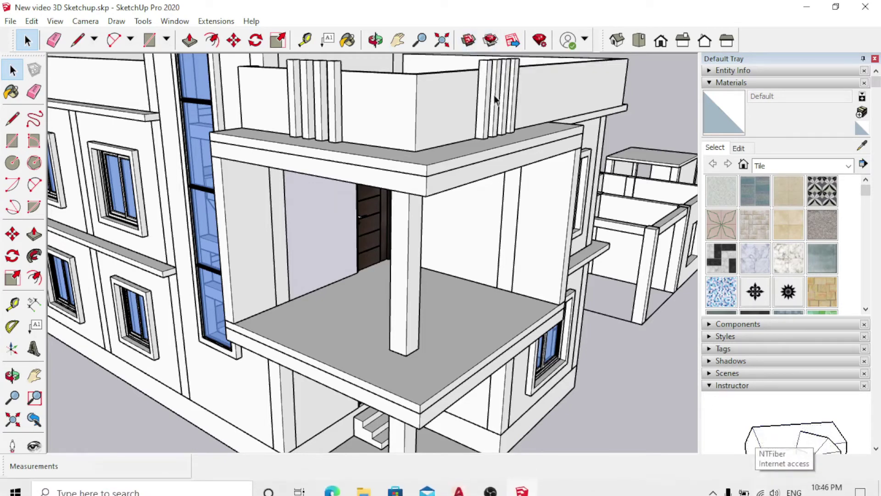
{"action": "left_click", "coordinate": [475, 43]}
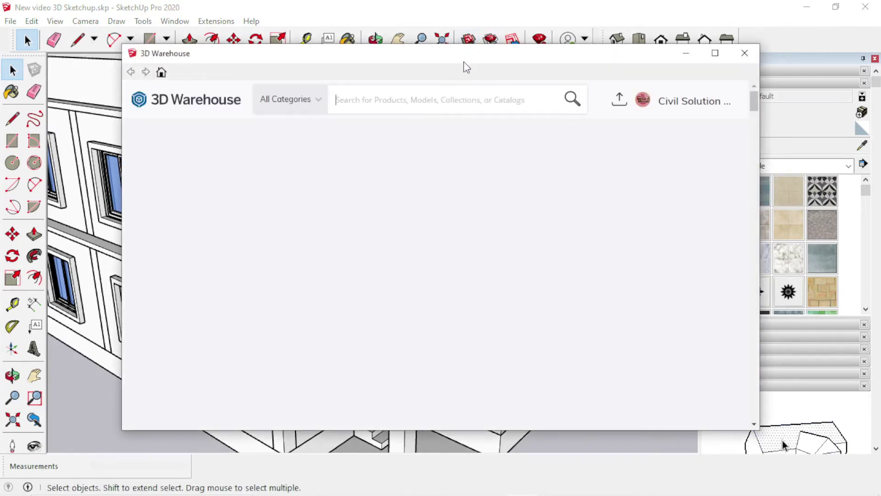
- Reposition the 3D Warehouse window and enter 'GLASS railing' in its search field
{"action": "mouse_move", "coordinate": [466, 66]}
{"action": "left_mouse_down"}
{"action": "mouse_move", "coordinate": [561, 456]}
{"action": "mouse_move", "coordinate": [553, 461]}
{"action": "left_mouse_up"}
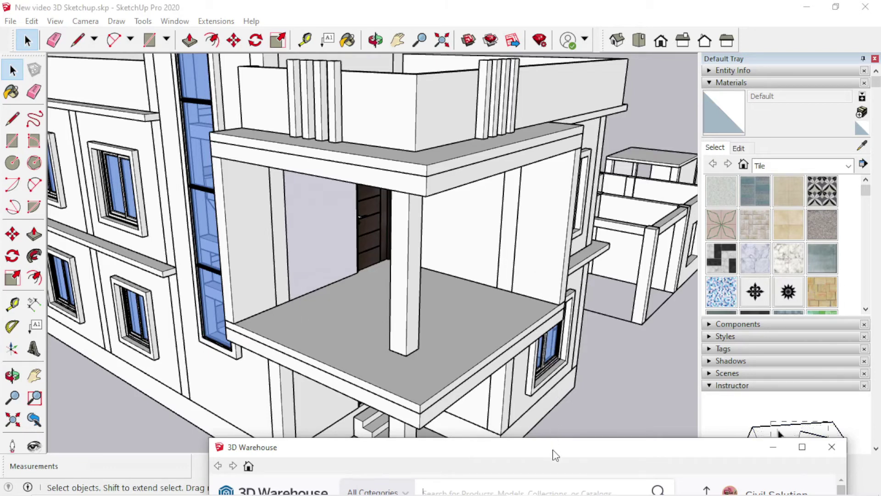
{"action": "mouse_move", "coordinate": [553, 449]}
{"action": "left_mouse_down"}
{"action": "mouse_move", "coordinate": [483, 219]}
{"action": "mouse_move", "coordinate": [470, 95]}
{"action": "left_mouse_up"}
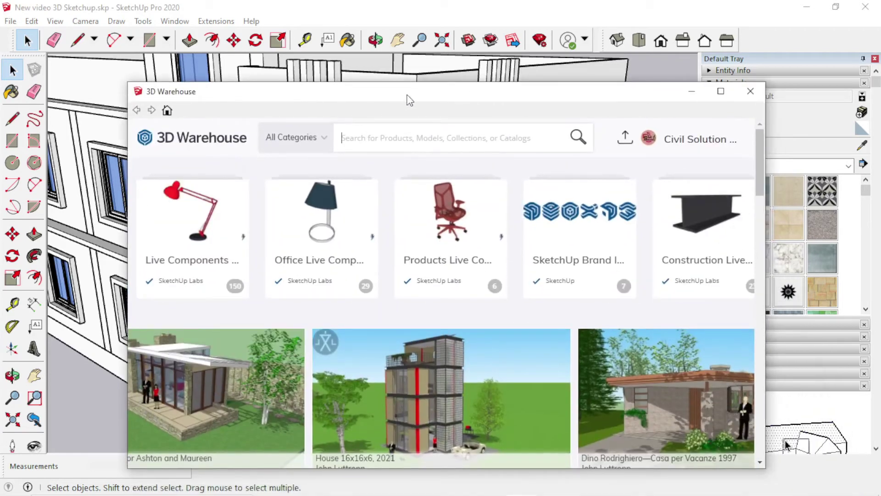
{"action": "mouse_move", "coordinate": [410, 100]}
{"action": "left_mouse_down"}
{"action": "mouse_move", "coordinate": [388, 78]}
{"action": "mouse_move", "coordinate": [394, 69]}
{"action": "left_mouse_up"}
{"action": "left_click", "coordinate": [779, 434]}
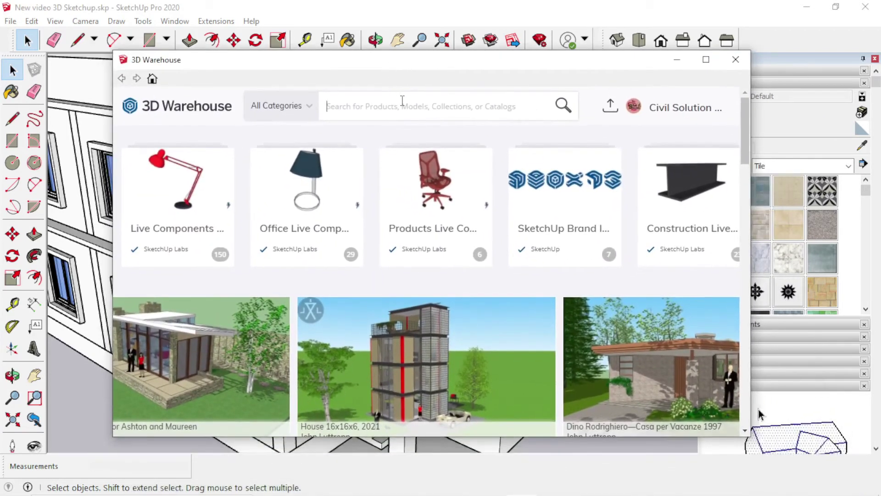
{"action": "type", "text": "GLASS "}
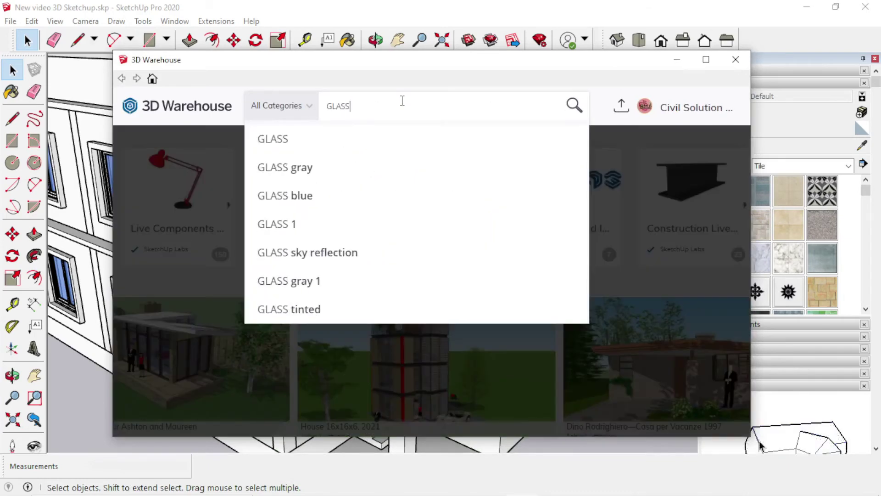
{"action": "type", "text": "rai"}
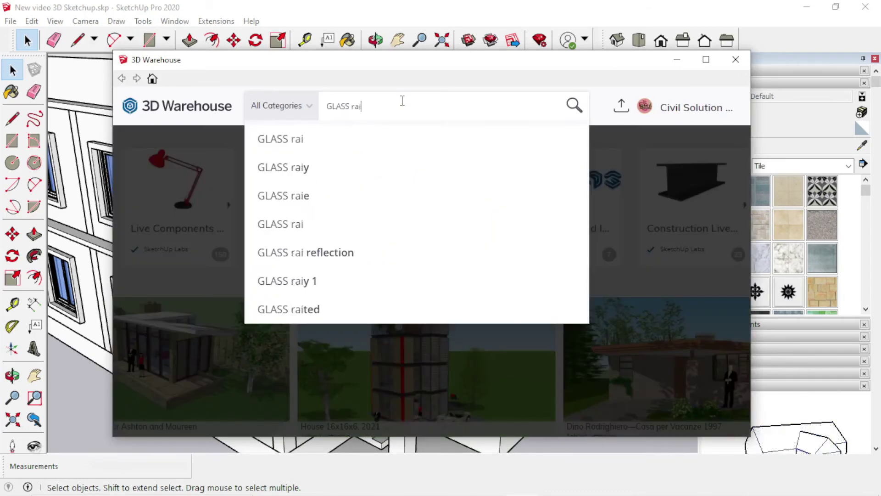
{"action": "type", "text": "ling"}
{"action": "key", "text": "Return"}
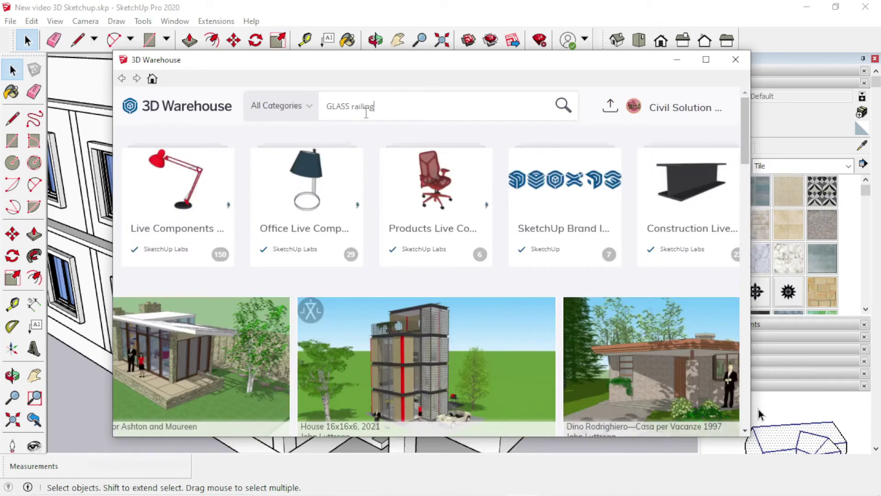
{"action": "left_click", "coordinate": [565, 104]}
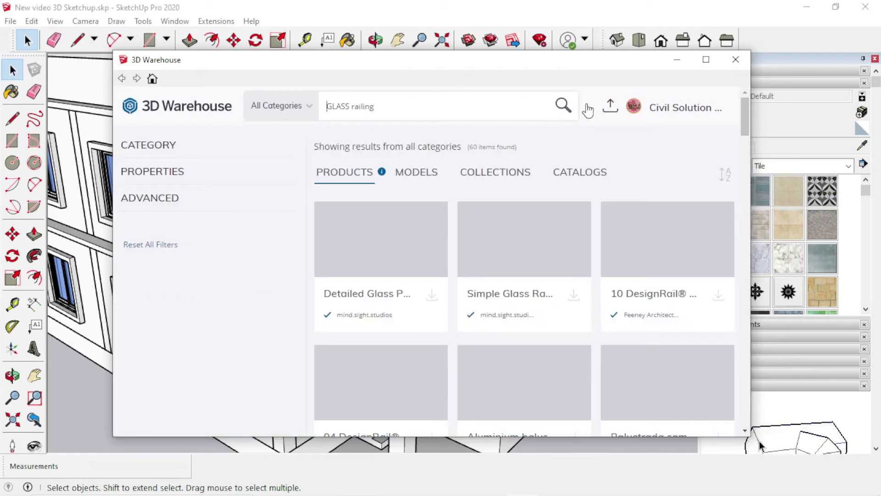
{"action": "left_click", "coordinate": [423, 174]}
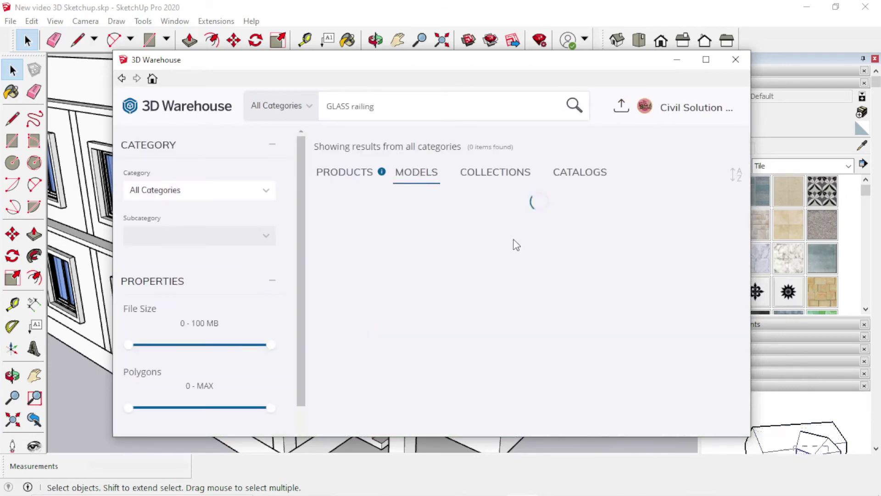
{"action": "scroll", "coordinate": [516, 248], "scroll_direction": "down", "scroll_amount": 3}
{"action": "scroll", "coordinate": [514, 260], "scroll_direction": "down", "scroll_amount": 2}
{"action": "scroll", "coordinate": [513, 271], "scroll_direction": "down", "scroll_amount": 3}
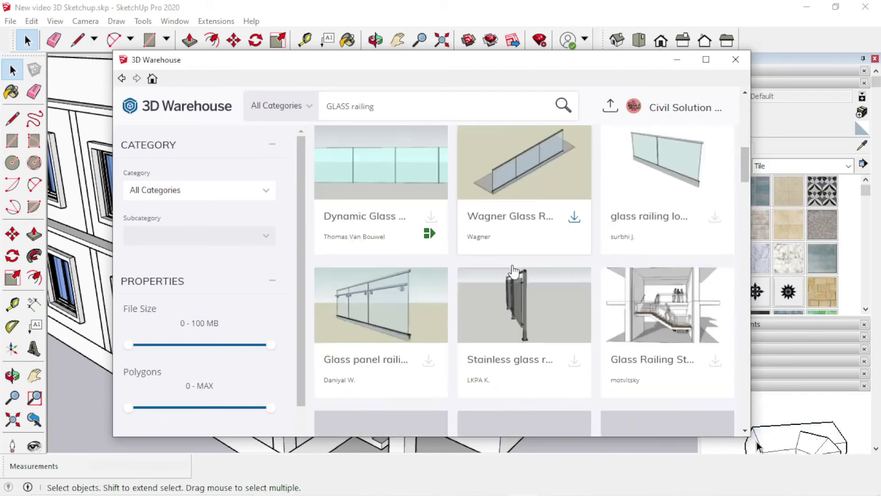
{"action": "scroll", "coordinate": [513, 270], "scroll_direction": "down", "scroll_amount": 3}
{"action": "scroll", "coordinate": [513, 271], "scroll_direction": "down", "scroll_amount": 1}
{"action": "scroll", "coordinate": [514, 273], "scroll_direction": "down", "scroll_amount": 1}
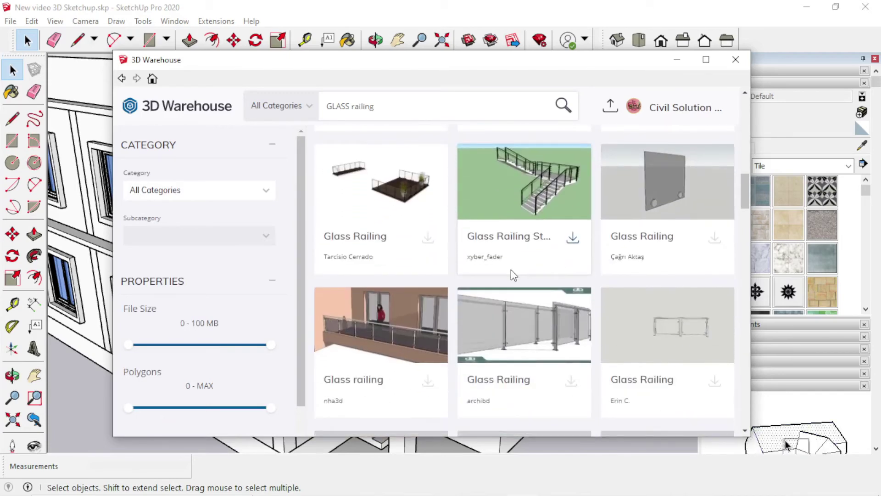
{"action": "scroll", "coordinate": [513, 274], "scroll_direction": "up", "scroll_amount": 4}
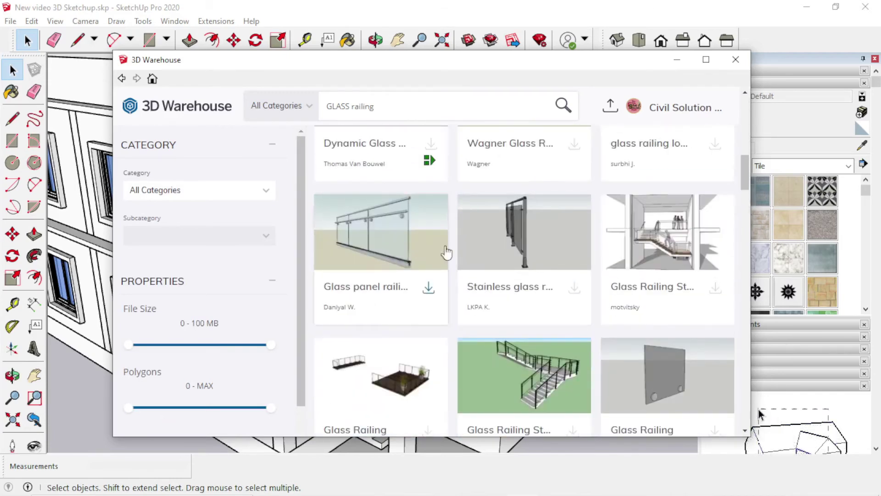
{"action": "scroll", "coordinate": [459, 253], "scroll_direction": "up", "scroll_amount": 4}
{"action": "scroll", "coordinate": [480, 262], "scroll_direction": "up", "scroll_amount": 2}
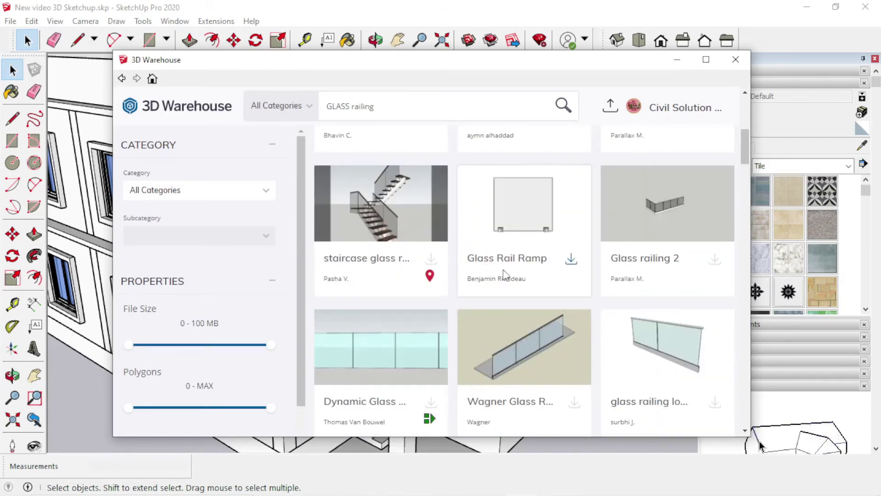
{"action": "mouse_move", "coordinate": [668, 227]}
{"action": "scroll", "coordinate": [576, 265], "scroll_direction": "down", "scroll_amount": 3}
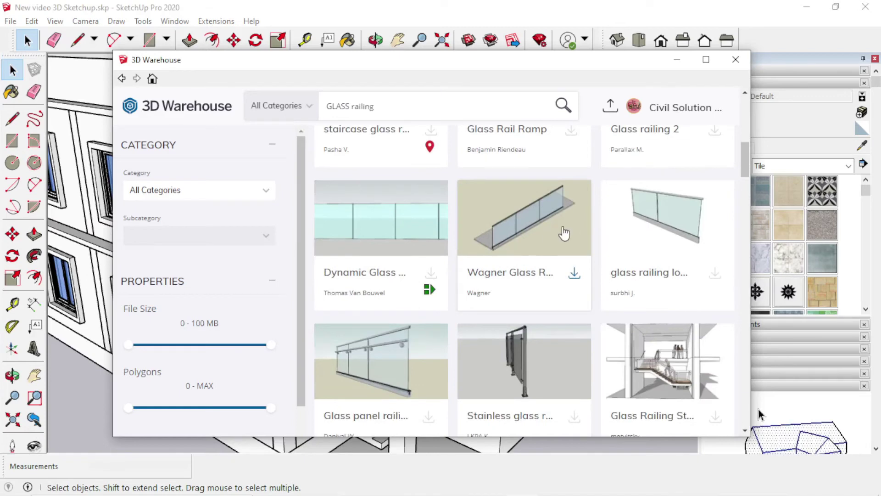
{"action": "left_click", "coordinate": [537, 246]}
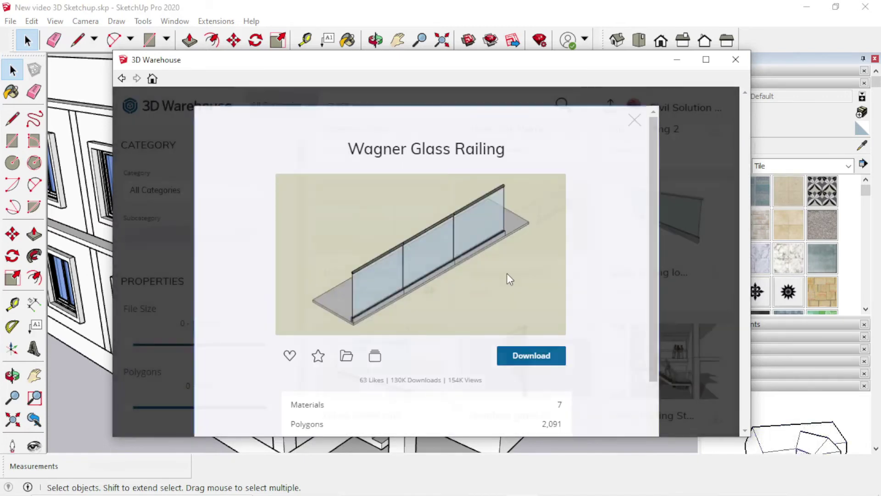
{"action": "key", "text": "Escape"}
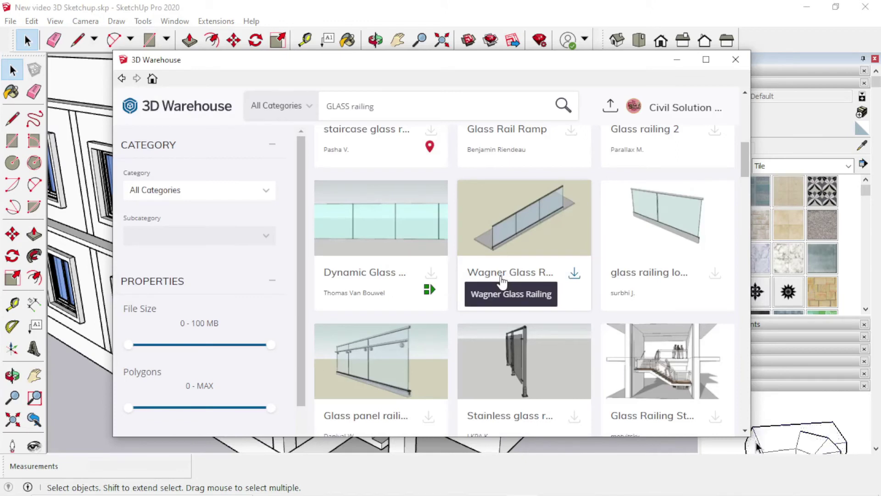
{"action": "scroll", "coordinate": [504, 280], "scroll_direction": "down", "scroll_amount": 1}
{"action": "scroll", "coordinate": [469, 299], "scroll_direction": "down", "scroll_amount": 4}
{"action": "scroll", "coordinate": [466, 301], "scroll_direction": "up", "scroll_amount": 3}
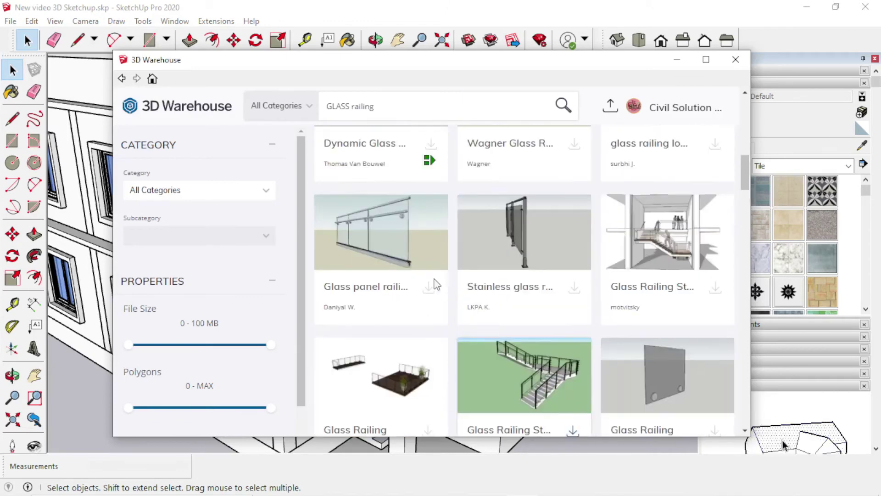
{"action": "scroll", "coordinate": [597, 248], "scroll_direction": "down", "scroll_amount": 2}
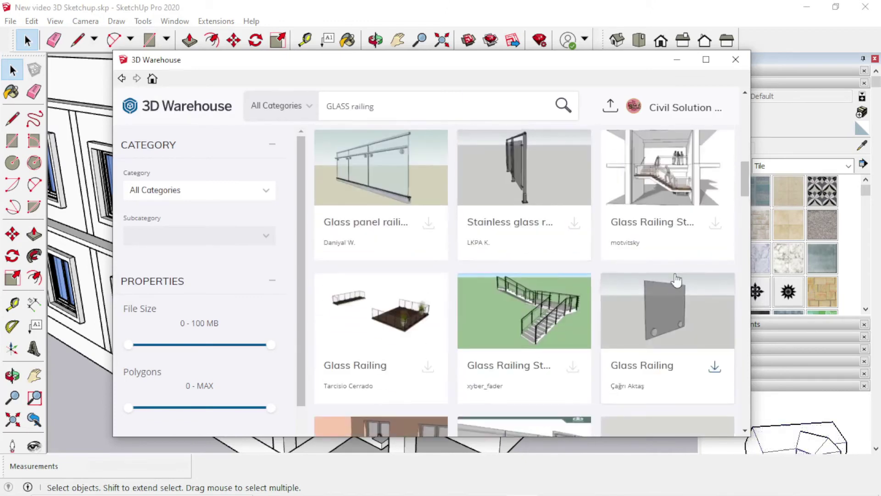
{"action": "left_click_drag", "start_coordinate": [762, 417], "coordinate": [759, 414]}
{"action": "left_click", "coordinate": [759, 414]}
- Go to My Public Page, Collections, Liked Models, and open the Glass Railings(black Handrails) details
{"action": "left_click", "coordinate": [682, 113]}
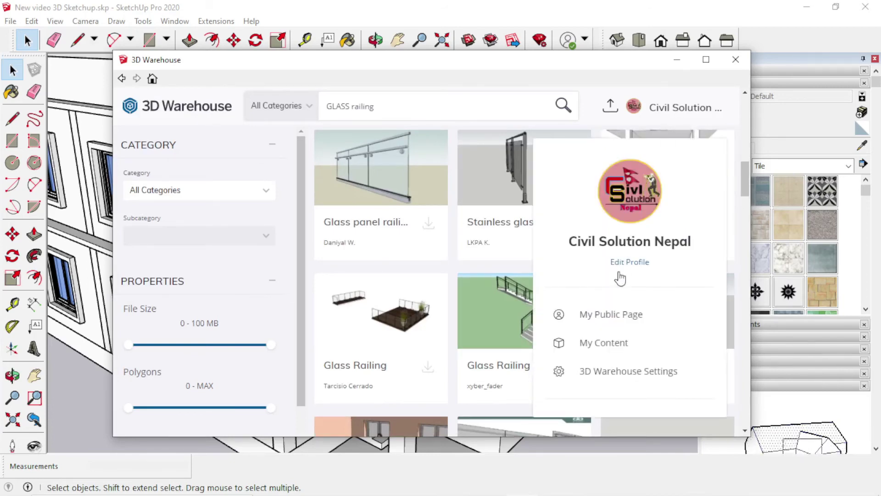
{"action": "left_click", "coordinate": [627, 316]}
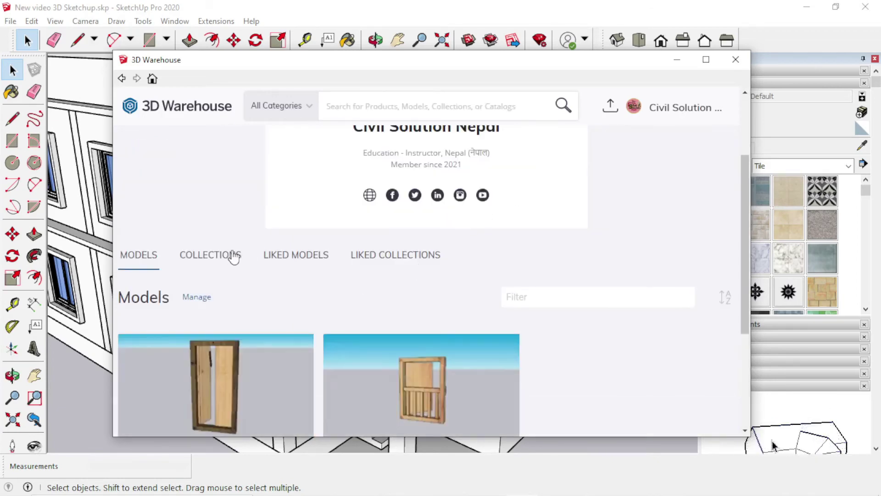
{"action": "left_click", "coordinate": [228, 256]}
{"action": "scroll", "coordinate": [300, 235], "scroll_direction": "down", "scroll_amount": 5}
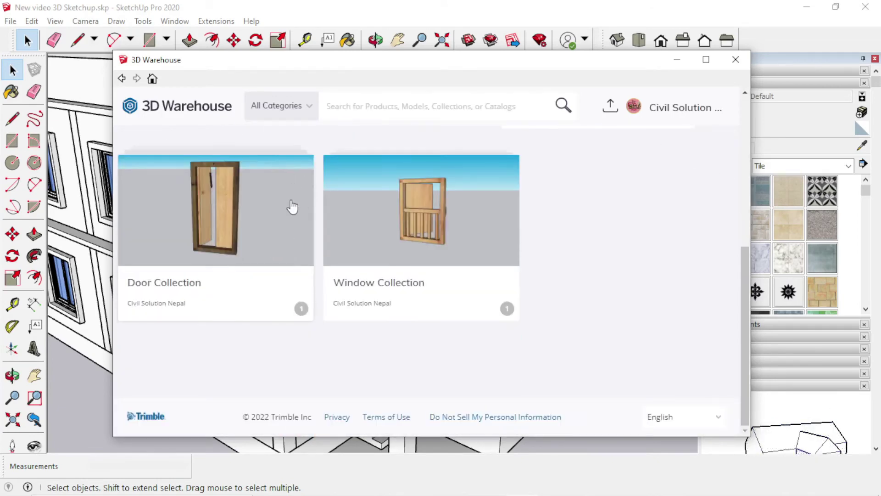
{"action": "scroll", "coordinate": [292, 206], "scroll_direction": "up", "scroll_amount": 4}
{"action": "left_click", "coordinate": [297, 274]}
{"action": "scroll", "coordinate": [332, 283], "scroll_direction": "down", "scroll_amount": 4}
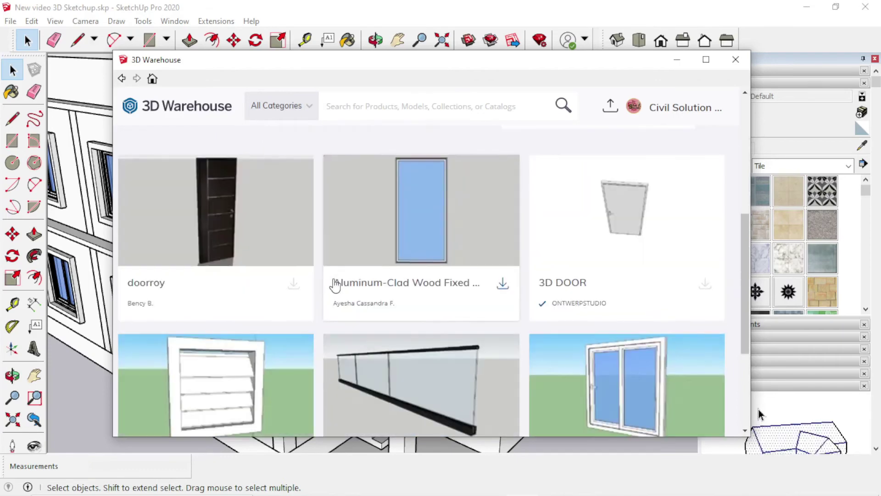
{"action": "scroll", "coordinate": [414, 306], "scroll_direction": "down", "scroll_amount": 3}
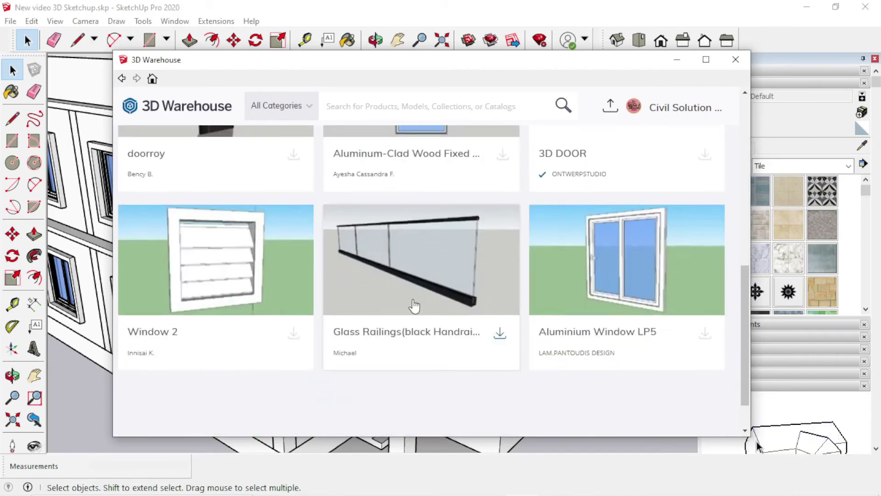
{"action": "left_click", "coordinate": [456, 279]}
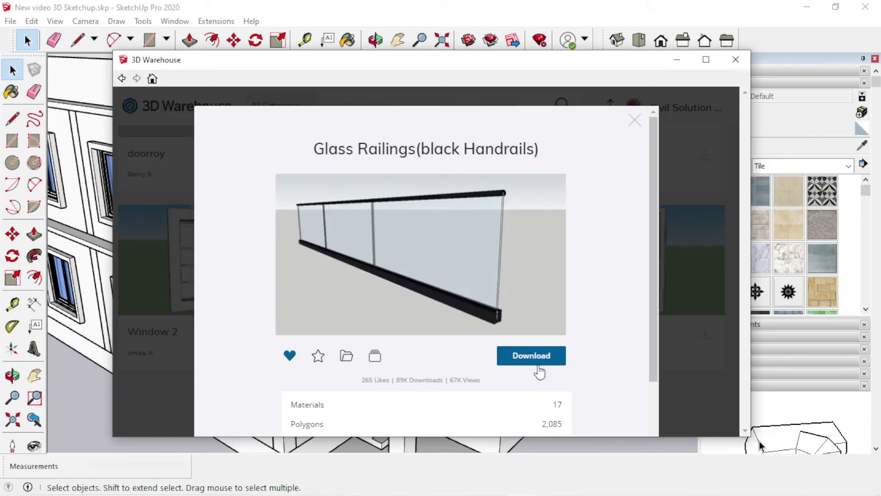
- Download Glass Railings(black Handrails) and confirm loading it directly into the model
{"action": "left_click", "coordinate": [514, 363]}
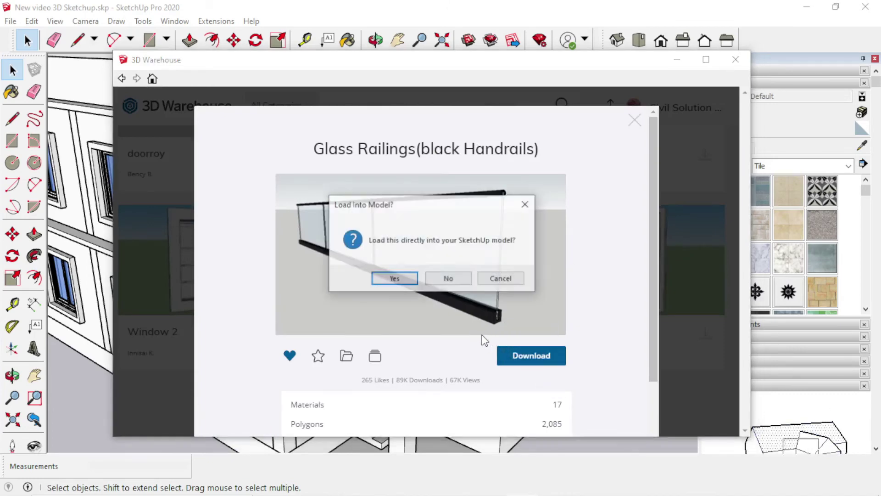
{"action": "left_click", "coordinate": [394, 278]}
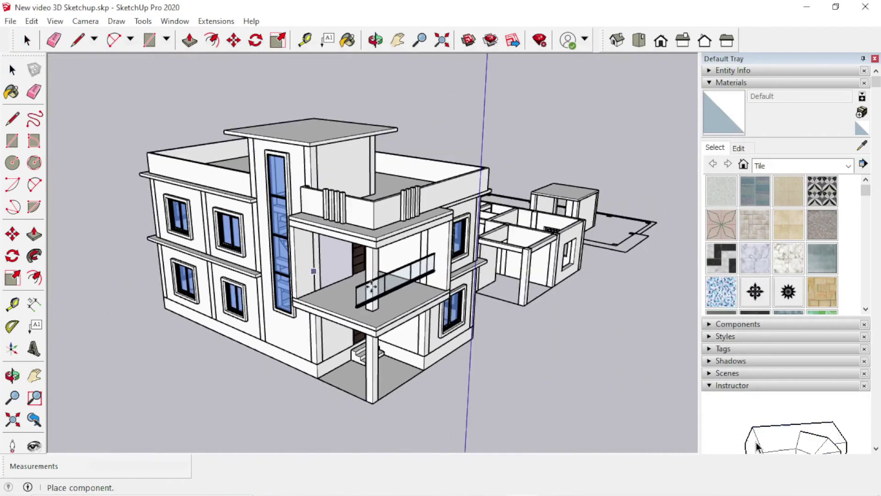
- Orbit and zoom around the house to frame the first-floor balcony and the railing's end corner
{"action": "middle_click_drag", "start_coordinate": [371, 287], "coordinate": [301, 271]}
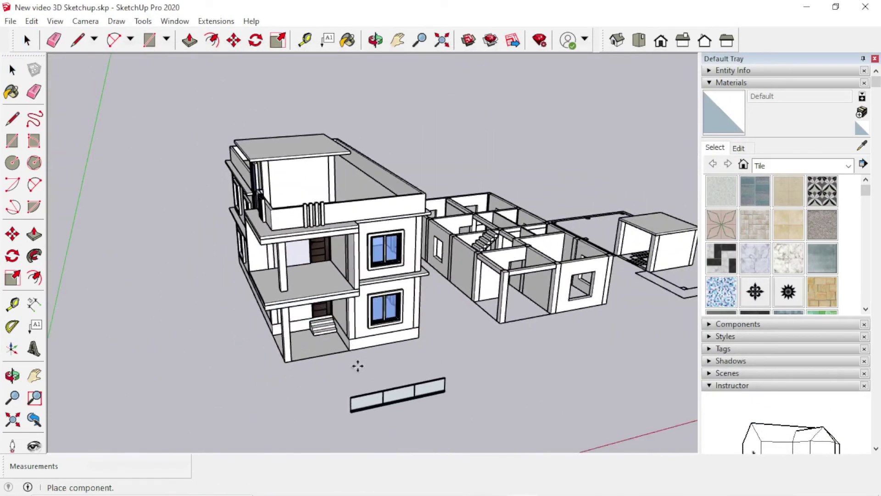
{"action": "scroll", "coordinate": [428, 393], "scroll_direction": "up", "scroll_amount": 2}
{"action": "middle_click_drag", "start_coordinate": [449, 405], "coordinate": [368, 421]}
{"action": "scroll", "coordinate": [368, 421], "scroll_direction": "up", "scroll_amount": 2}
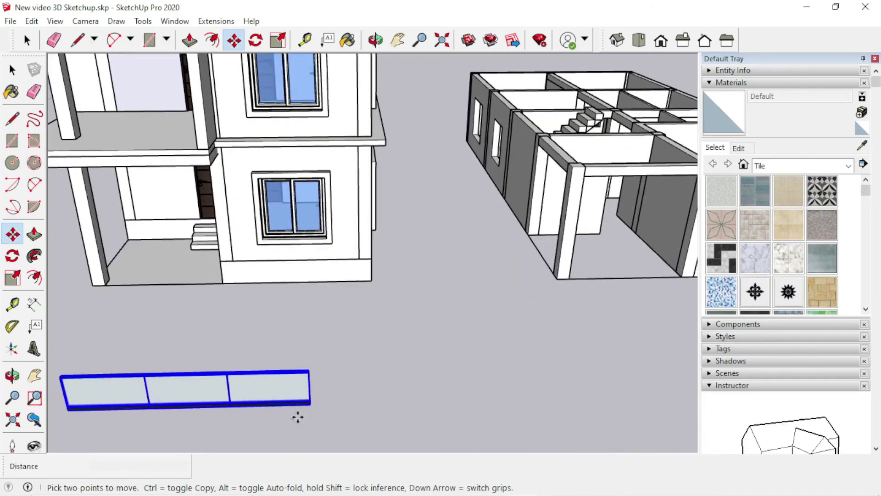
{"action": "scroll", "coordinate": [299, 418], "scroll_direction": "up", "scroll_amount": 3}
{"action": "scroll", "coordinate": [306, 408], "scroll_direction": "up", "scroll_amount": 2}
{"action": "scroll", "coordinate": [323, 399], "scroll_direction": "up", "scroll_amount": 2}
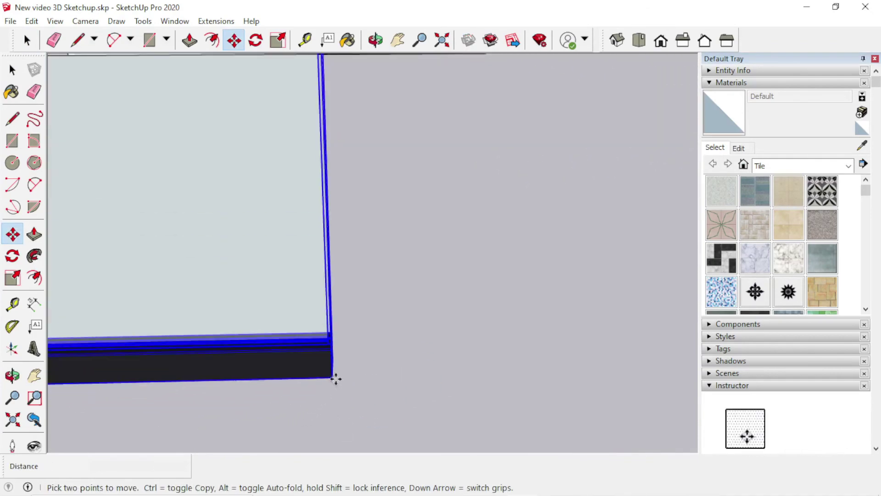
{"action": "middle_click_drag", "start_coordinate": [337, 384], "coordinate": [479, 379]}
{"action": "scroll", "coordinate": [479, 379], "scroll_direction": "down", "scroll_amount": 5}
{"action": "middle_click_drag", "start_coordinate": [537, 436], "coordinate": [577, 453]}
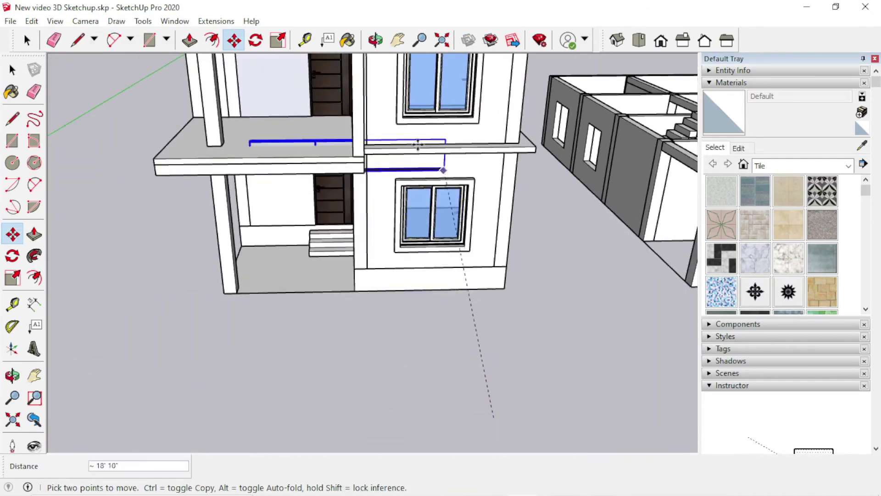
{"action": "scroll", "coordinate": [316, 161], "scroll_direction": "up", "scroll_amount": 3}
{"action": "scroll", "coordinate": [317, 165], "scroll_direction": "up", "scroll_amount": 1}
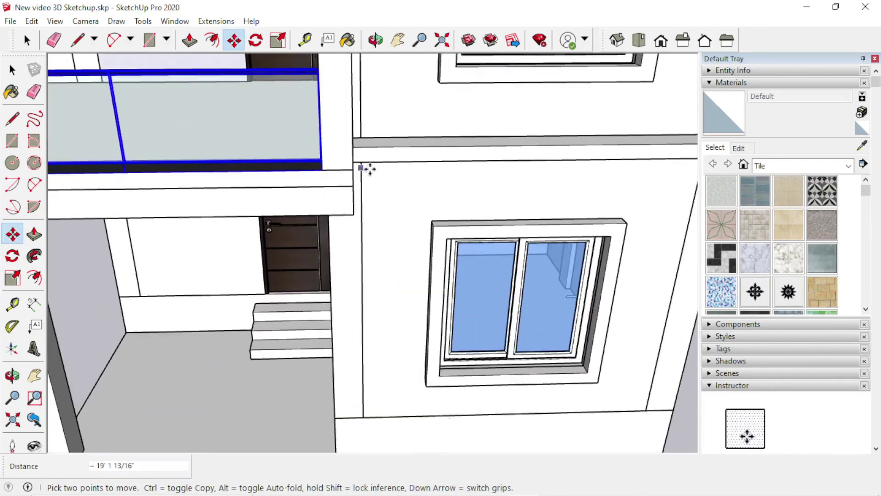
{"action": "scroll", "coordinate": [366, 169], "scroll_direction": "down", "scroll_amount": 2}
{"action": "middle_click_drag", "start_coordinate": [385, 177], "coordinate": [570, 202]}
{"action": "scroll", "coordinate": [515, 151], "scroll_direction": "up", "scroll_amount": 2}
{"action": "scroll", "coordinate": [465, 143], "scroll_direction": "up", "scroll_amount": 2}
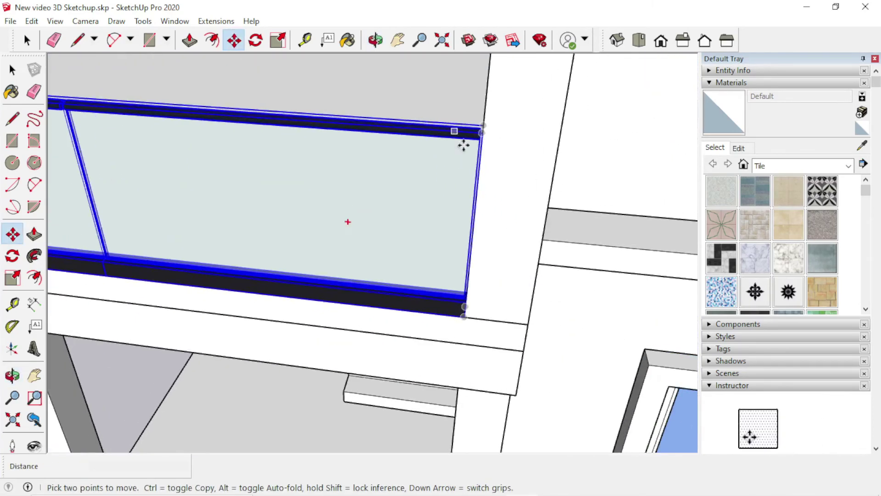
{"action": "mouse_move", "coordinate": [464, 144]}
{"action": "middle_mouse_down"}
{"action": "mouse_move", "coordinate": [505, 100]}
{"action": "mouse_move", "coordinate": [488, 83]}
{"action": "mouse_move", "coordinate": [411, 127]}
{"action": "mouse_move", "coordinate": [445, 191]}
{"action": "middle_mouse_up"}
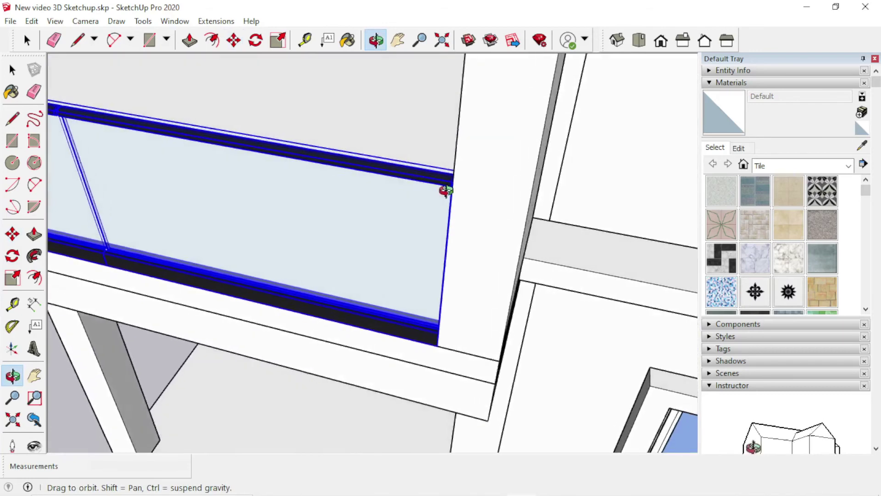
{"action": "scroll", "coordinate": [439, 368], "scroll_direction": "up", "scroll_amount": 3}
{"action": "mouse_move", "coordinate": [439, 367]}
{"action": "middle_mouse_down"}
{"action": "mouse_move", "coordinate": [413, 324]}
{"action": "mouse_move", "coordinate": [537, 309]}
{"action": "mouse_move", "coordinate": [549, 276]}
{"action": "middle_mouse_up"}
- Move the glass railing 3 inches from its corner so it meets the wall
{"action": "left_click", "coordinate": [414, 319]}
{"action": "scroll", "coordinate": [521, 263], "scroll_direction": "up", "scroll_amount": 2}
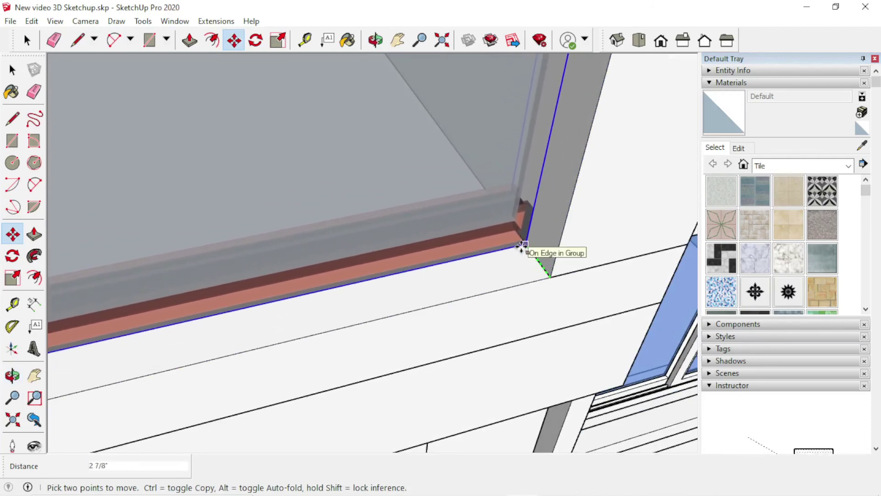
{"action": "type", "text": "3"}
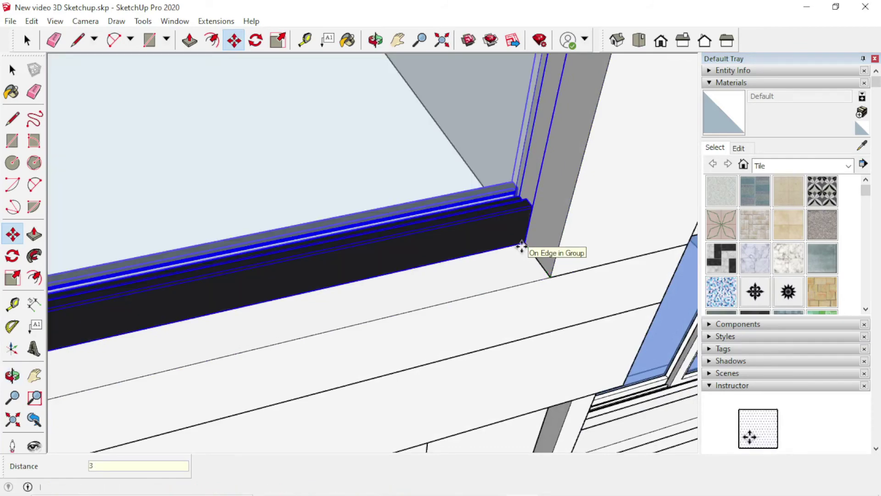
{"action": "key", "text": "Return"}
{"action": "scroll", "coordinate": [616, 244], "scroll_direction": "down", "scroll_amount": 3}
{"action": "scroll", "coordinate": [616, 244], "scroll_direction": "down", "scroll_amount": 3}
{"action": "scroll", "coordinate": [618, 253], "scroll_direction": "down", "scroll_amount": 2}
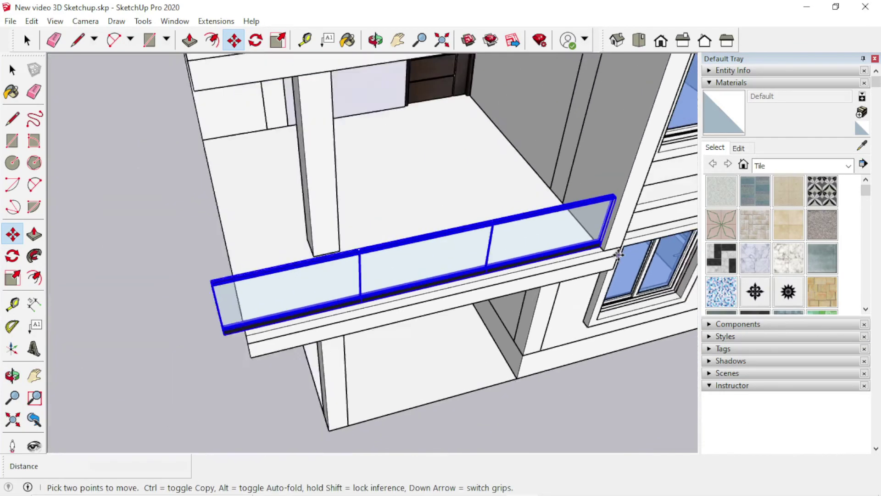
{"action": "scroll", "coordinate": [270, 299], "scroll_direction": "up", "scroll_amount": 1}
- Scale the front glass railing to about 0.96 of its length so it ends at the balcony corner
{"action": "mouse_move", "coordinate": [269, 300]}
{"action": "middle_mouse_down"}
{"action": "mouse_move", "coordinate": [165, 257]}
{"action": "mouse_move", "coordinate": [387, 271]}
{"action": "mouse_move", "coordinate": [364, 295]}
{"action": "middle_mouse_up"}
{"action": "scroll", "coordinate": [271, 248], "scroll_direction": "up", "scroll_amount": 3}
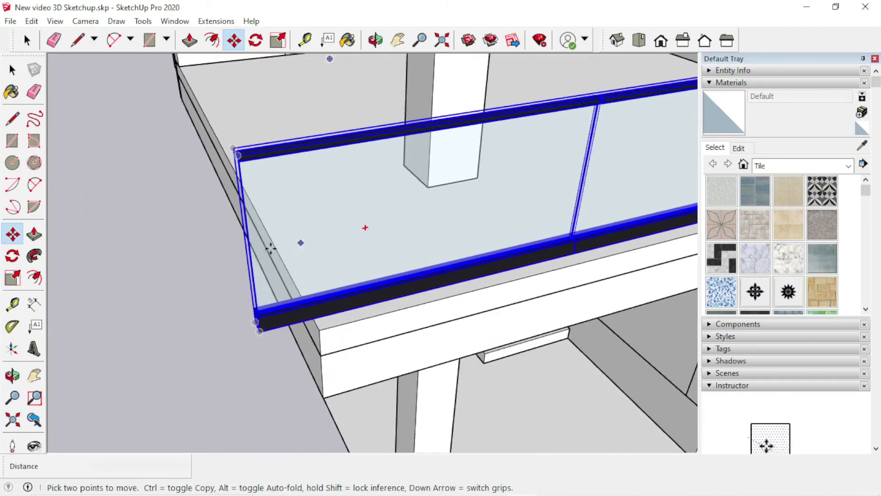
{"action": "scroll", "coordinate": [271, 247], "scroll_direction": "down", "scroll_amount": 2}
{"action": "key", "text": "s"}
{"action": "mouse_move", "coordinate": [216, 262]}
{"action": "middle_mouse_down"}
{"action": "mouse_move", "coordinate": [276, 252]}
{"action": "mouse_move", "coordinate": [307, 261]}
{"action": "mouse_move", "coordinate": [320, 242]}
{"action": "middle_mouse_up"}
{"action": "middle_click_drag", "start_coordinate": [393, 197], "coordinate": [492, 273]}
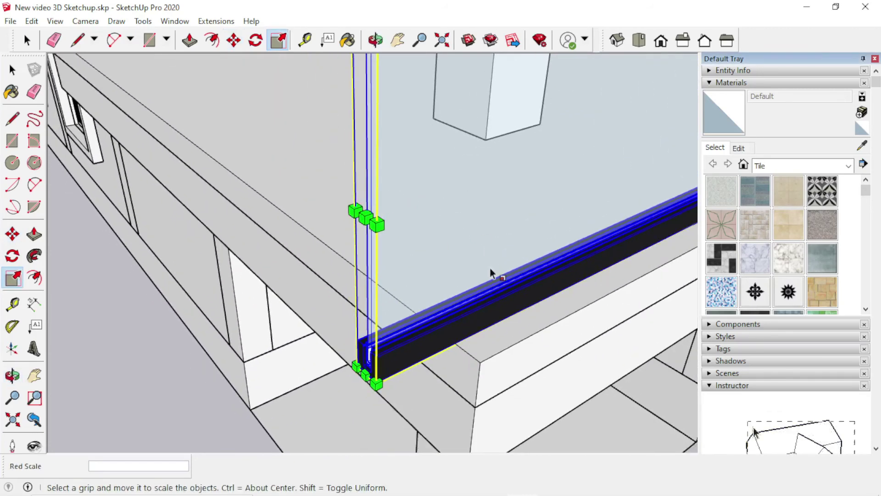
{"action": "left_click_drag", "start_coordinate": [366, 217], "coordinate": [476, 370]}
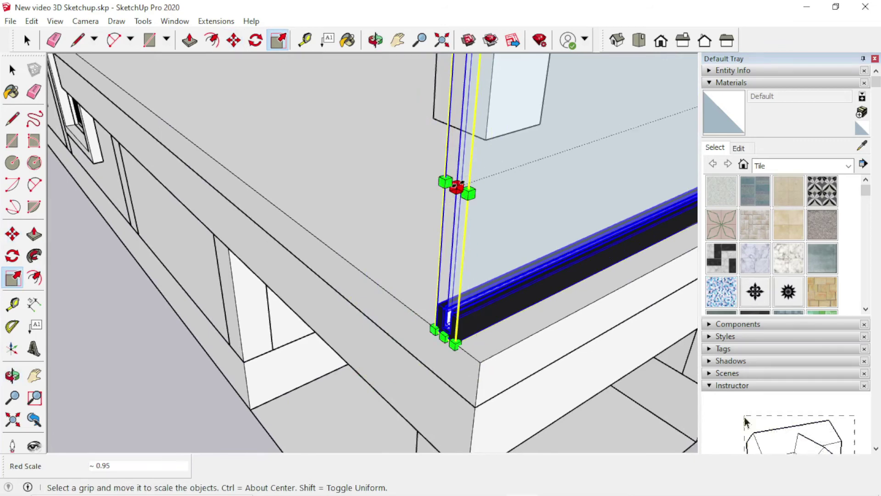
{"action": "left_click_drag", "start_coordinate": [457, 187], "coordinate": [515, 166]}
{"action": "key", "text": "space"}
- Orbit and zoom out to check the whole balcony railing
{"action": "scroll", "coordinate": [459, 195], "scroll_direction": "down", "scroll_amount": 5}
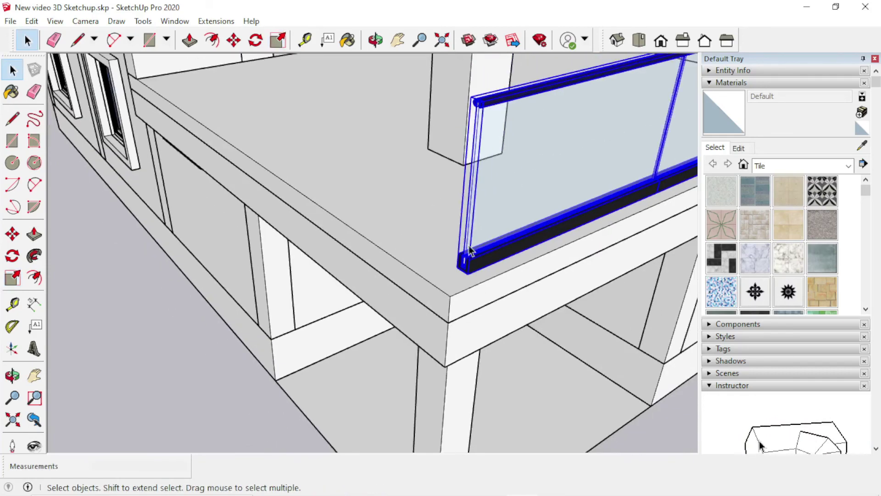
{"action": "mouse_move", "coordinate": [460, 195]}
{"action": "middle_mouse_down"}
{"action": "mouse_move", "coordinate": [417, 256]}
{"action": "mouse_move", "coordinate": [335, 270]}
{"action": "mouse_move", "coordinate": [238, 240]}
{"action": "middle_mouse_up"}
{"action": "scroll", "coordinate": [417, 256], "scroll_direction": "down", "scroll_amount": 3}
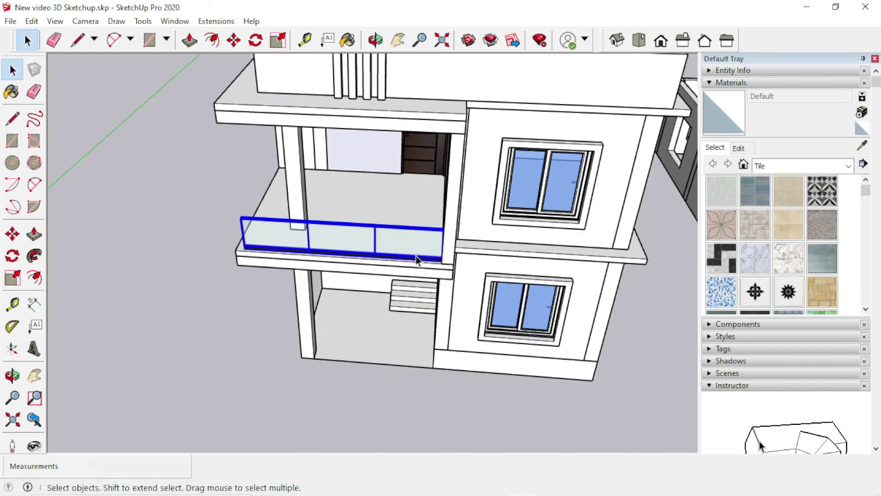
{"action": "scroll", "coordinate": [441, 252], "scroll_direction": "up", "scroll_amount": 3}
{"action": "scroll", "coordinate": [453, 258], "scroll_direction": "up", "scroll_amount": 2}
- Copy the front glass railing to a spot beside the building
{"action": "key", "text": "m"}
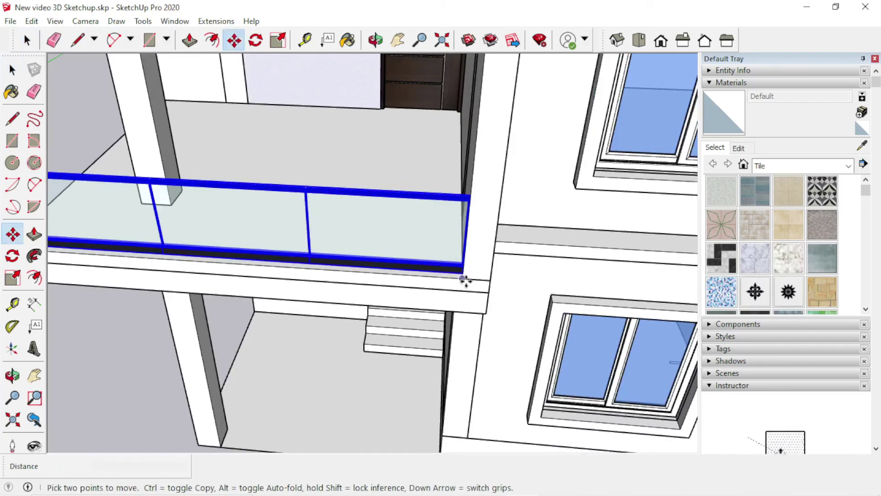
{"action": "left_click", "coordinate": [464, 279]}
{"action": "scroll", "coordinate": [465, 279], "scroll_direction": "down", "scroll_amount": 3}
{"action": "scroll", "coordinate": [581, 262], "scroll_direction": "down", "scroll_amount": 2}
{"action": "key", "text": "ctrl"}
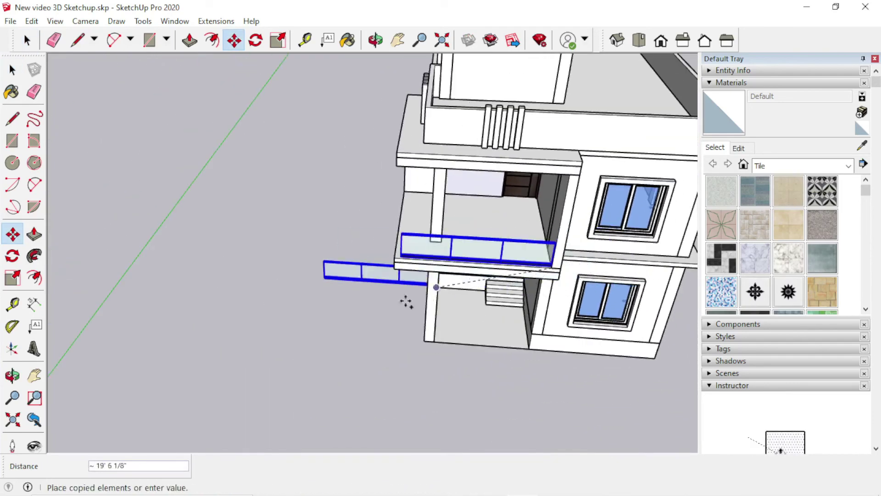
{"action": "left_click", "coordinate": [360, 340]}
{"action": "scroll", "coordinate": [315, 392], "scroll_direction": "up", "scroll_amount": 2}
{"action": "scroll", "coordinate": [301, 385], "scroll_direction": "up", "scroll_amount": 2}
- Rotate the railing copy by 90 degrees
{"action": "key", "text": "q"}
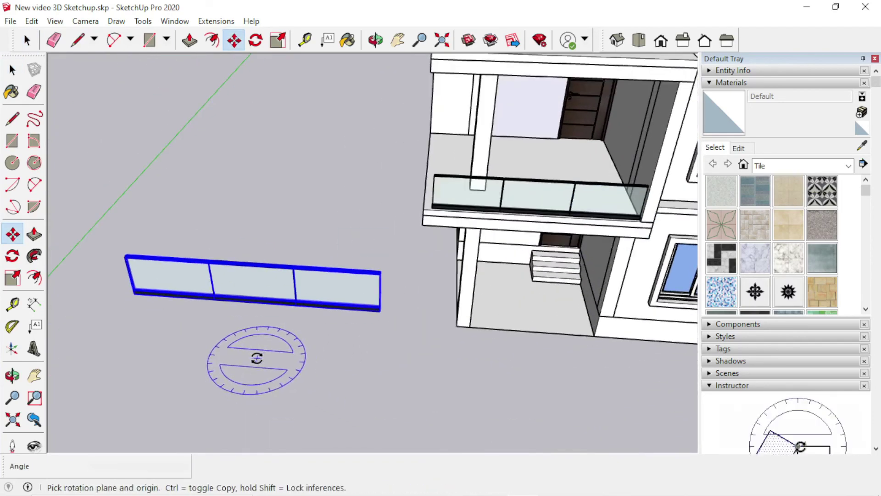
{"action": "left_click", "coordinate": [385, 366]}
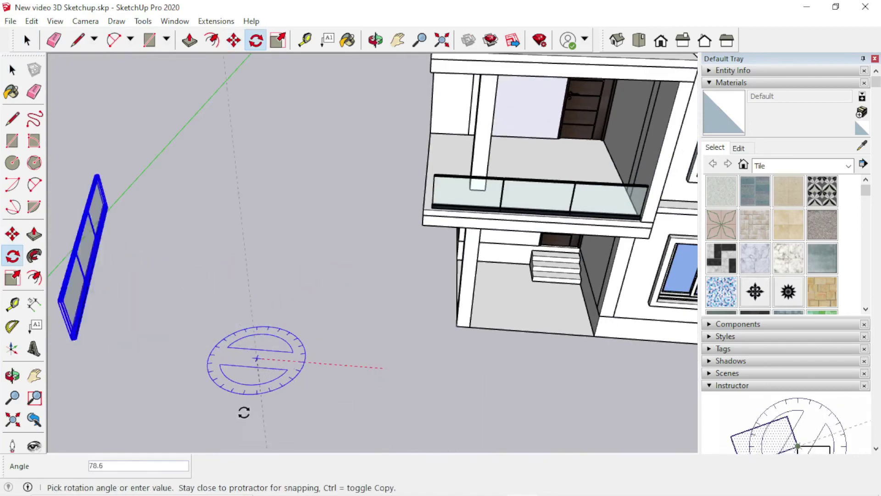
{"action": "left_click", "coordinate": [230, 423]}
{"action": "middle_click_drag", "start_coordinate": [338, 353], "coordinate": [515, 356]}
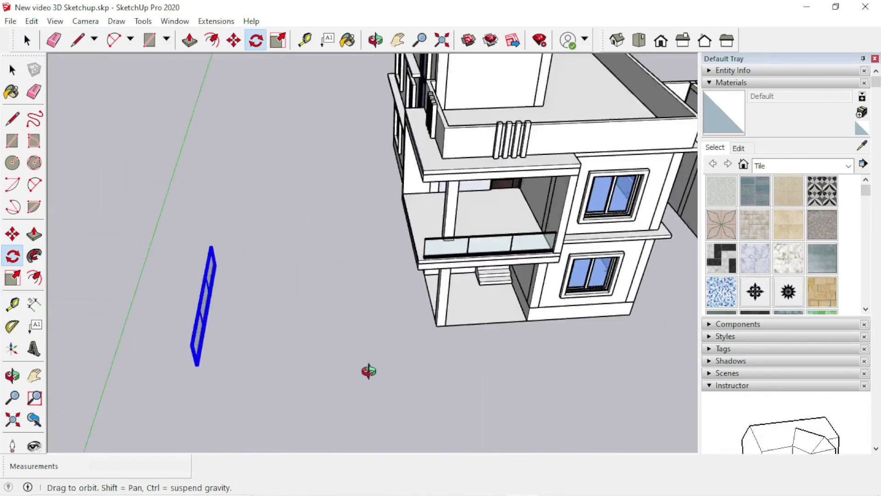
{"action": "scroll", "coordinate": [382, 315], "scroll_direction": "up", "scroll_amount": 2}
{"action": "scroll", "coordinate": [382, 315], "scroll_direction": "up", "scroll_amount": 3}
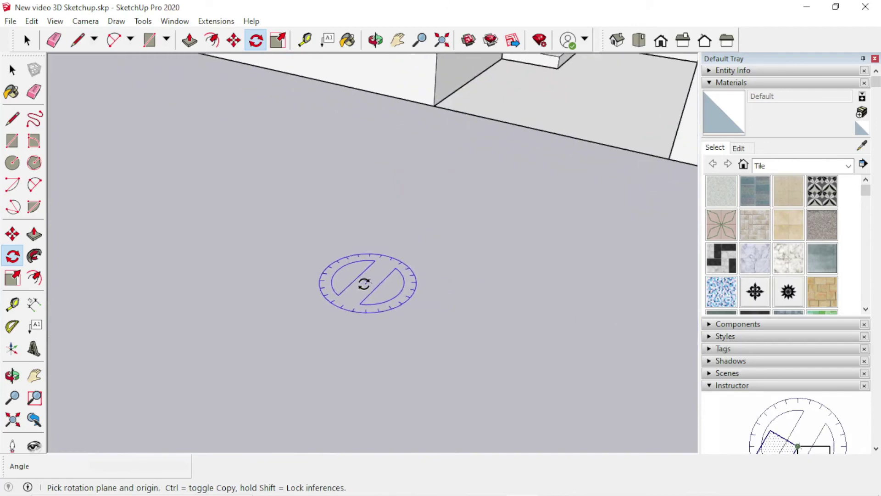
{"action": "scroll", "coordinate": [364, 285], "scroll_direction": "up", "scroll_amount": 2}
- Move the rotated railing onto the balcony's side edge, flush with the front railing
{"action": "key", "text": "m"}
{"action": "left_click", "coordinate": [312, 209]}
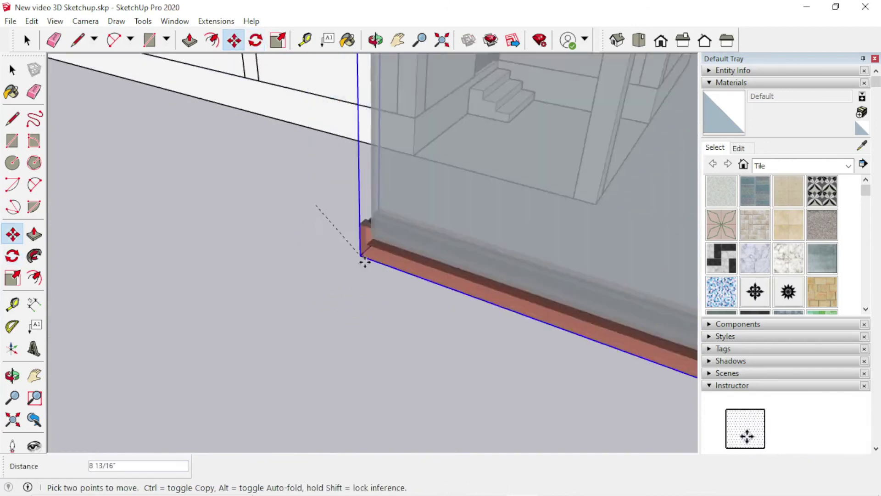
{"action": "scroll", "coordinate": [399, 374], "scroll_direction": "down", "scroll_amount": 3}
{"action": "scroll", "coordinate": [407, 108], "scroll_direction": "up", "scroll_amount": 3}
{"action": "scroll", "coordinate": [365, 121], "scroll_direction": "up", "scroll_amount": 2}
{"action": "scroll", "coordinate": [366, 120], "scroll_direction": "up", "scroll_amount": 1}
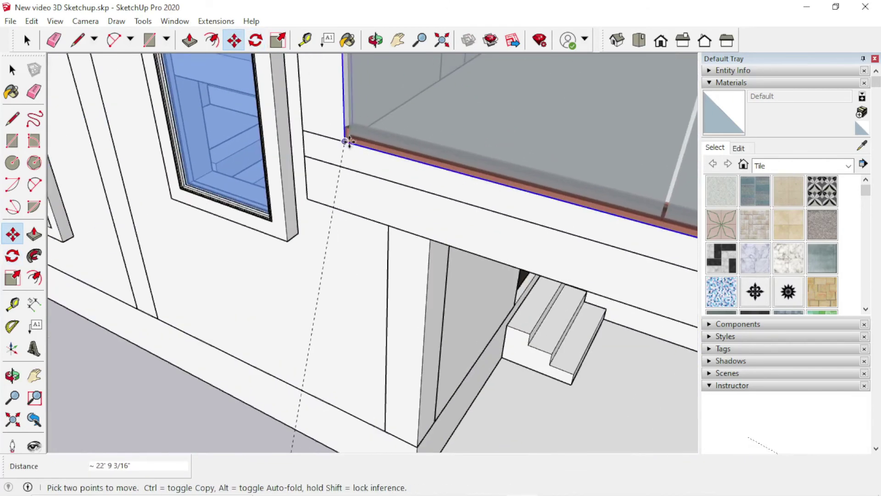
{"action": "left_click", "coordinate": [347, 141]}
{"action": "scroll", "coordinate": [344, 144], "scroll_direction": "up", "scroll_amount": 2}
{"action": "scroll", "coordinate": [347, 136], "scroll_direction": "up", "scroll_amount": 2}
{"action": "left_click", "coordinate": [347, 136]}
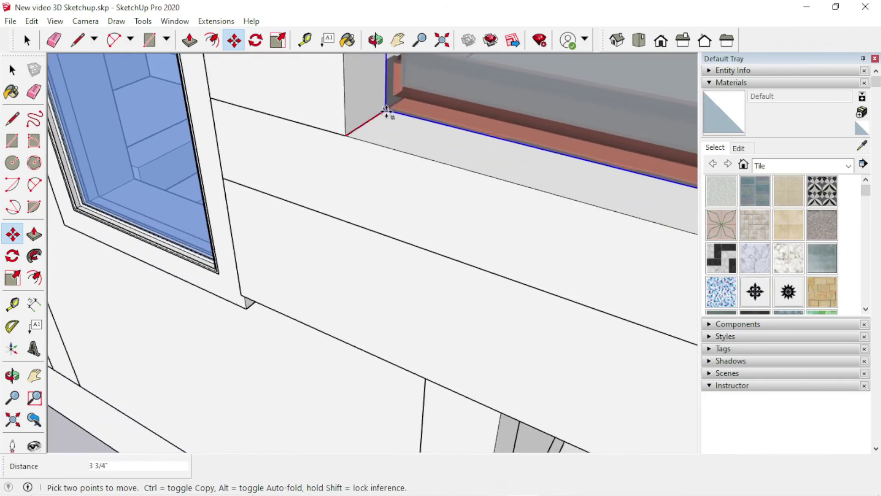
{"action": "left_click", "coordinate": [386, 115]}
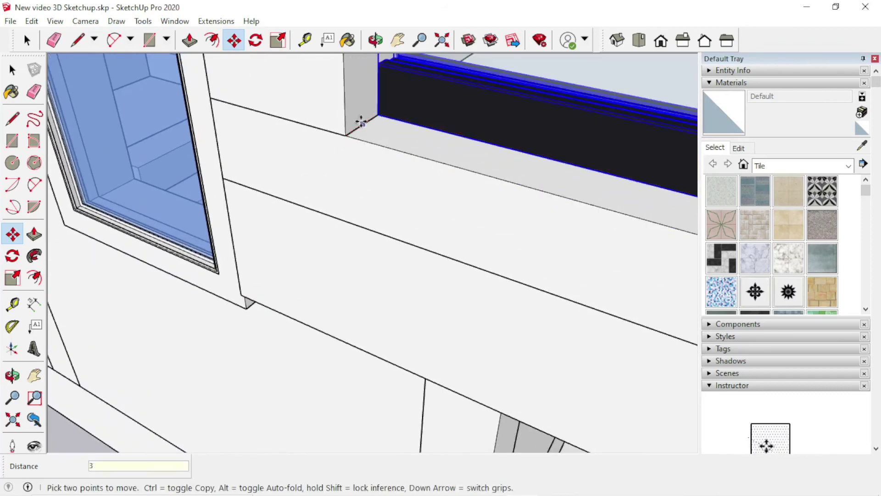
{"action": "scroll", "coordinate": [364, 122], "scroll_direction": "down", "scroll_amount": 3}
{"action": "scroll", "coordinate": [329, 157], "scroll_direction": "down", "scroll_amount": 2}
{"action": "mouse_move", "coordinate": [257, 175]}
{"action": "middle_mouse_down"}
{"action": "mouse_move", "coordinate": [309, 199]}
{"action": "mouse_move", "coordinate": [220, 187]}
{"action": "middle_mouse_up"}
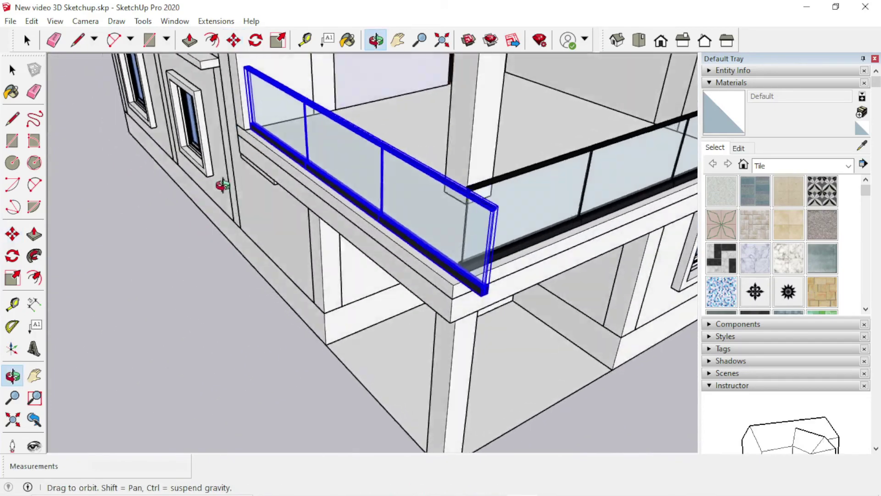
- Shorten the side glass railing to 0.93 of its length to meet the front railing
{"action": "scroll", "coordinate": [417, 197], "scroll_direction": "up", "scroll_amount": 3}
{"action": "scroll", "coordinate": [487, 232], "scroll_direction": "up", "scroll_amount": 2}
{"action": "middle_click_drag", "start_coordinate": [488, 232], "coordinate": [385, 203]}
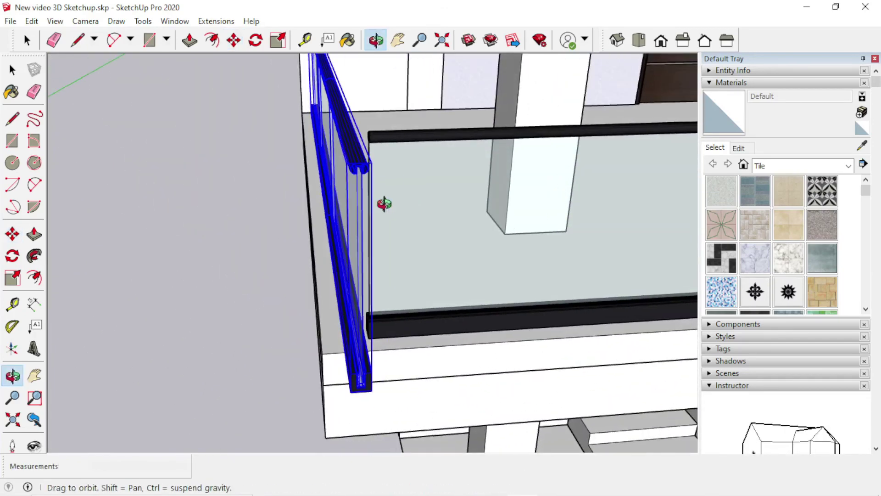
{"action": "mouse_move", "coordinate": [377, 306]}
{"action": "middle_mouse_down"}
{"action": "mouse_move", "coordinate": [526, 305]}
{"action": "mouse_move", "coordinate": [526, 334]}
{"action": "middle_mouse_up"}
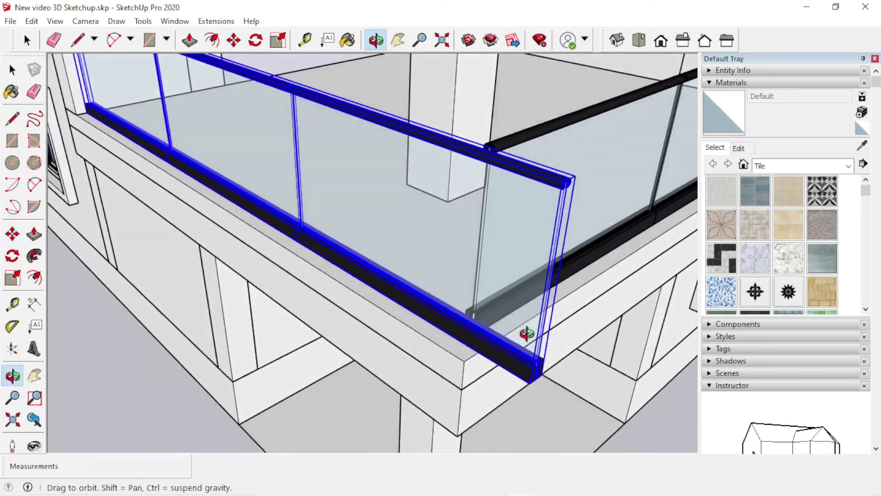
{"action": "key", "text": "s"}
{"action": "scroll", "coordinate": [508, 350], "scroll_direction": "up", "scroll_amount": 2}
{"action": "left_click_drag", "start_coordinate": [531, 300], "coordinate": [363, 331]}
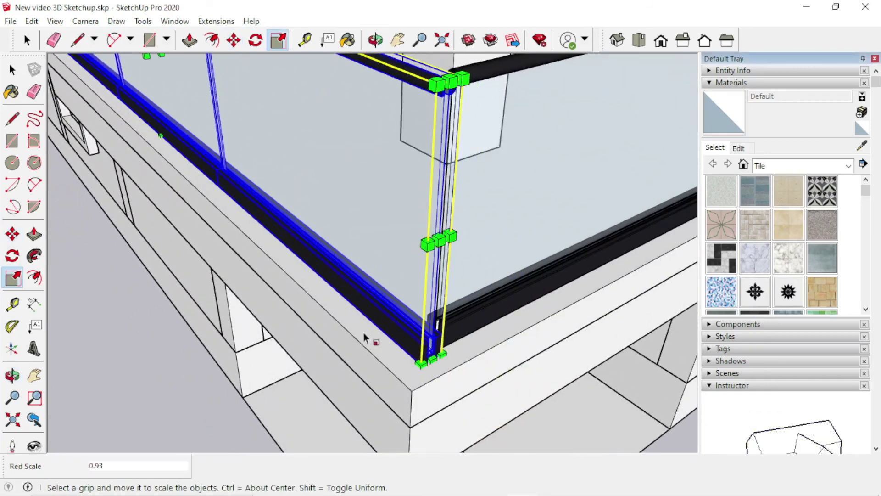
{"action": "mouse_move", "coordinate": [366, 334]}
{"action": "middle_mouse_down"}
{"action": "mouse_move", "coordinate": [467, 349]}
{"action": "mouse_move", "coordinate": [381, 350]}
{"action": "mouse_move", "coordinate": [388, 357]}
{"action": "mouse_move", "coordinate": [369, 262]}
{"action": "mouse_move", "coordinate": [357, 249]}
{"action": "mouse_move", "coordinate": [466, 385]}
{"action": "mouse_move", "coordinate": [300, 362]}
{"action": "mouse_move", "coordinate": [228, 340]}
{"action": "middle_mouse_up"}
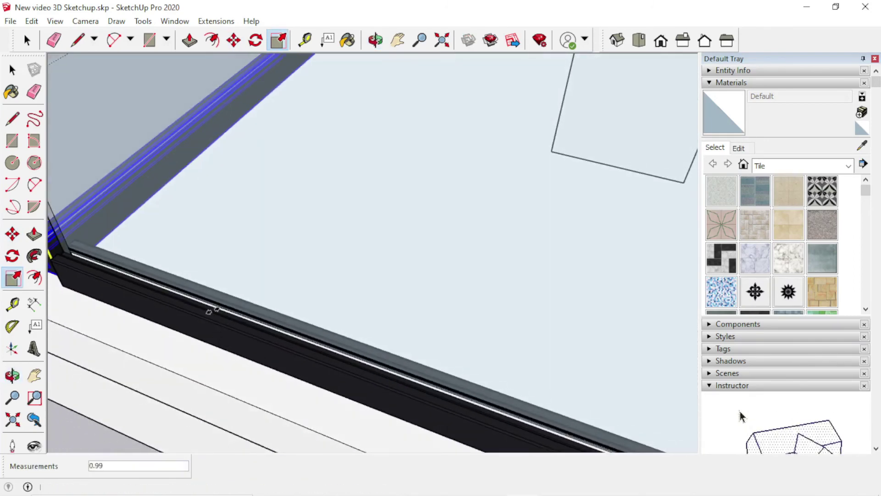
{"action": "mouse_move", "coordinate": [212, 310]}
{"action": "middle_mouse_down"}
{"action": "mouse_move", "coordinate": [198, 321]}
{"action": "mouse_move", "coordinate": [366, 319]}
{"action": "mouse_move", "coordinate": [429, 300]}
{"action": "mouse_move", "coordinate": [389, 335]}
{"action": "middle_mouse_up"}
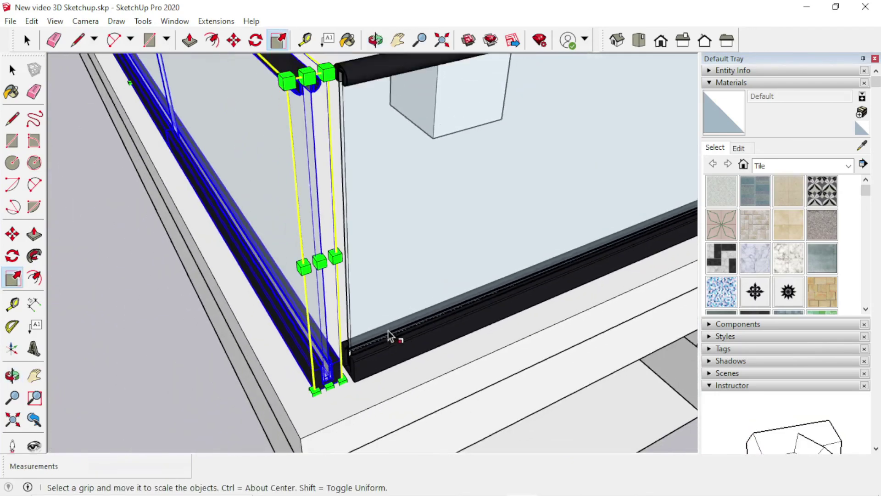
- Scale the vertical corner post slightly wider so the two railings join neatly
{"action": "key", "text": "Escape"}
{"action": "left_click", "coordinate": [347, 201]}
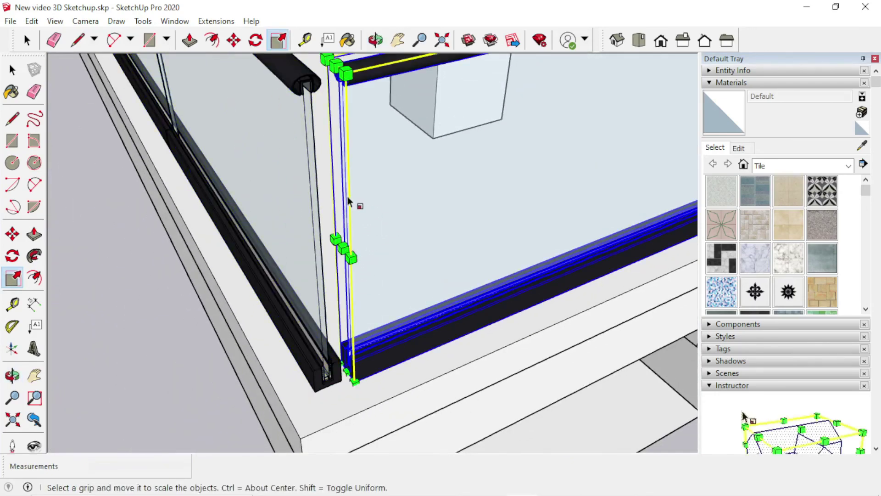
{"action": "left_click", "coordinate": [343, 249]}
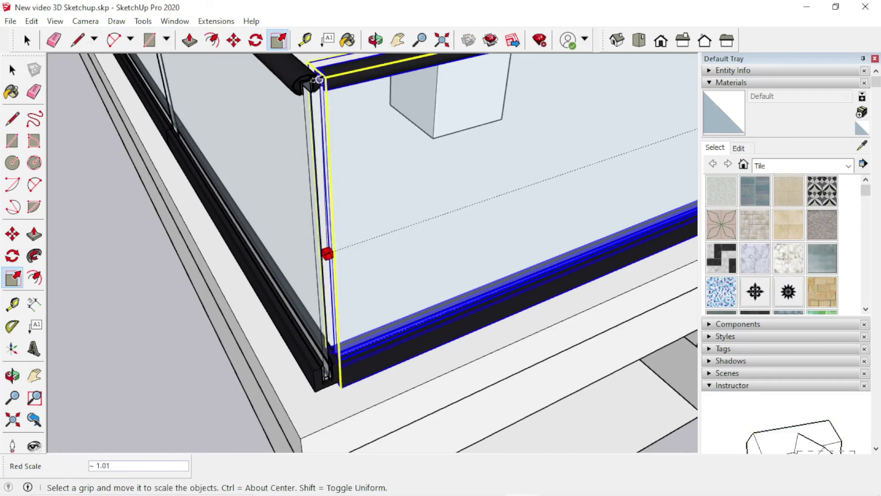
{"action": "mouse_move", "coordinate": [343, 249]}
{"action": "middle_mouse_down"}
{"action": "mouse_move", "coordinate": [312, 82]}
{"action": "mouse_move", "coordinate": [265, 102]}
{"action": "middle_mouse_up"}
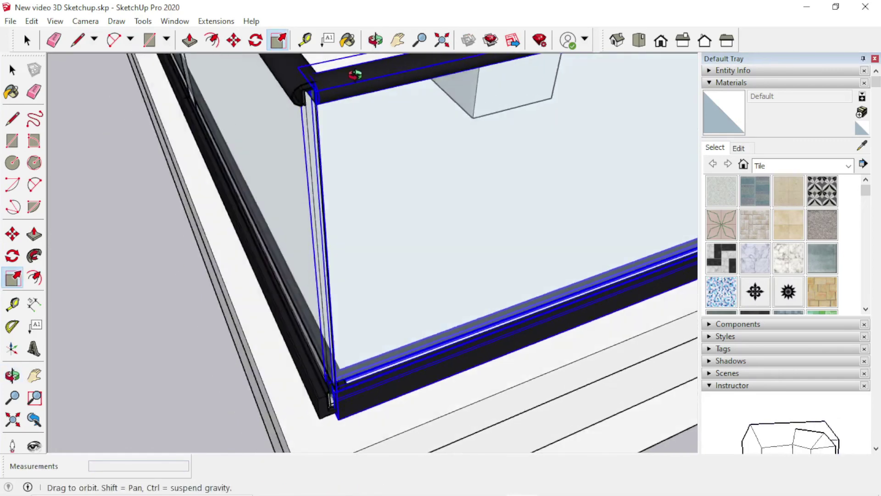
{"action": "mouse_move", "coordinate": [297, 79]}
{"action": "middle_mouse_down"}
{"action": "mouse_move", "coordinate": [342, 390]}
{"action": "mouse_move", "coordinate": [295, 246]}
{"action": "mouse_move", "coordinate": [306, 275]}
{"action": "mouse_move", "coordinate": [257, 269]}
{"action": "mouse_move", "coordinate": [320, 276]}
{"action": "middle_mouse_up"}
{"action": "key", "text": "space"}
{"action": "mouse_move", "coordinate": [205, 229]}
{"action": "middle_mouse_down"}
{"action": "mouse_move", "coordinate": [357, 274]}
{"action": "mouse_move", "coordinate": [367, 334]}
{"action": "mouse_move", "coordinate": [478, 315]}
{"action": "mouse_move", "coordinate": [361, 358]}
{"action": "mouse_move", "coordinate": [385, 252]}
{"action": "mouse_move", "coordinate": [364, 276]}
{"action": "mouse_move", "coordinate": [331, 288]}
{"action": "mouse_move", "coordinate": [360, 288]}
{"action": "mouse_move", "coordinate": [443, 232]}
{"action": "mouse_move", "coordinate": [401, 315]}
{"action": "mouse_move", "coordinate": [440, 145]}
{"action": "mouse_move", "coordinate": [393, 317]}
{"action": "mouse_move", "coordinate": [344, 354]}
{"action": "mouse_move", "coordinate": [383, 307]}
{"action": "mouse_move", "coordinate": [393, 406]}
{"action": "mouse_move", "coordinate": [448, 390]}
{"action": "middle_mouse_up"}
{"action": "scroll", "coordinate": [392, 319], "scroll_direction": "up", "scroll_amount": 3}
{"action": "scroll", "coordinate": [382, 290], "scroll_direction": "up", "scroll_amount": 3}
{"action": "scroll", "coordinate": [369, 302], "scroll_direction": "up", "scroll_amount": 3}
{"action": "scroll", "coordinate": [373, 316], "scroll_direction": "down", "scroll_amount": 4}
{"action": "scroll", "coordinate": [329, 362], "scroll_direction": "up", "scroll_amount": 4}
{"action": "scroll", "coordinate": [374, 331], "scroll_direction": "down", "scroll_amount": 2}
{"action": "scroll", "coordinate": [375, 331], "scroll_direction": "down", "scroll_amount": 3}
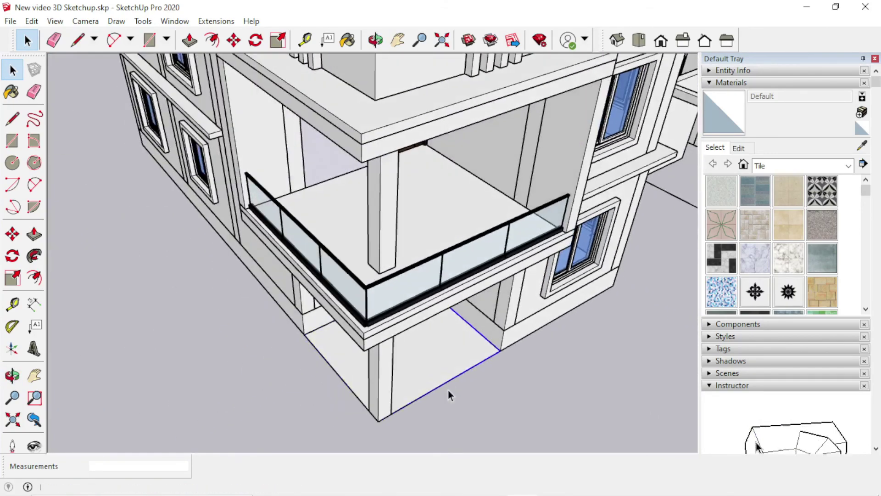
{"action": "scroll", "coordinate": [448, 391], "scroll_direction": "down", "scroll_amount": 3}
{"action": "scroll", "coordinate": [354, 59], "scroll_direction": "up", "scroll_amount": 3}
{"action": "mouse_move", "coordinate": [374, 98]}
{"action": "middle_mouse_down"}
{"action": "mouse_move", "coordinate": [403, 118]}
{"action": "mouse_move", "coordinate": [404, 59]}
{"action": "mouse_move", "coordinate": [387, 84]}
{"action": "middle_mouse_up"}
{"action": "scroll", "coordinate": [387, 84], "scroll_direction": "down", "scroll_amount": 2}
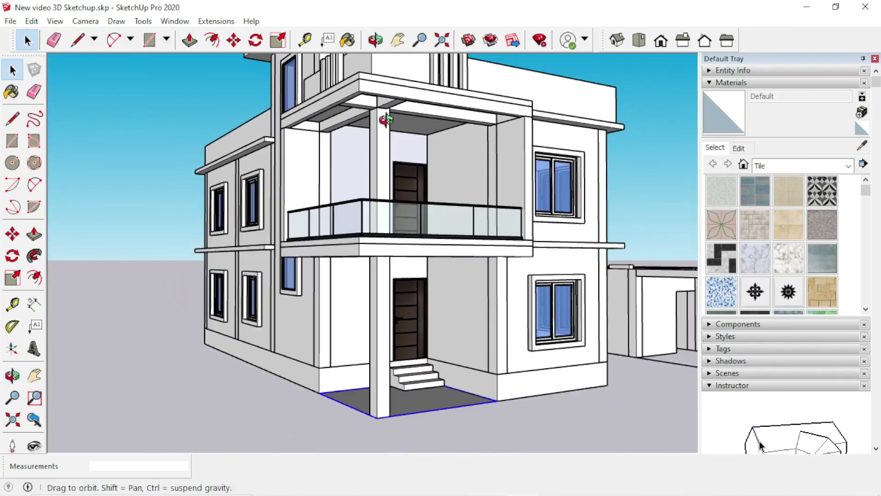
{"action": "mouse_move", "coordinate": [386, 119]}
{"action": "middle_mouse_down"}
{"action": "mouse_move", "coordinate": [403, 181]}
{"action": "mouse_move", "coordinate": [427, 213]}
{"action": "mouse_move", "coordinate": [419, 228]}
{"action": "mouse_move", "coordinate": [530, 176]}
{"action": "mouse_move", "coordinate": [464, 181]}
{"action": "mouse_move", "coordinate": [397, 201]}
{"action": "middle_mouse_up"}
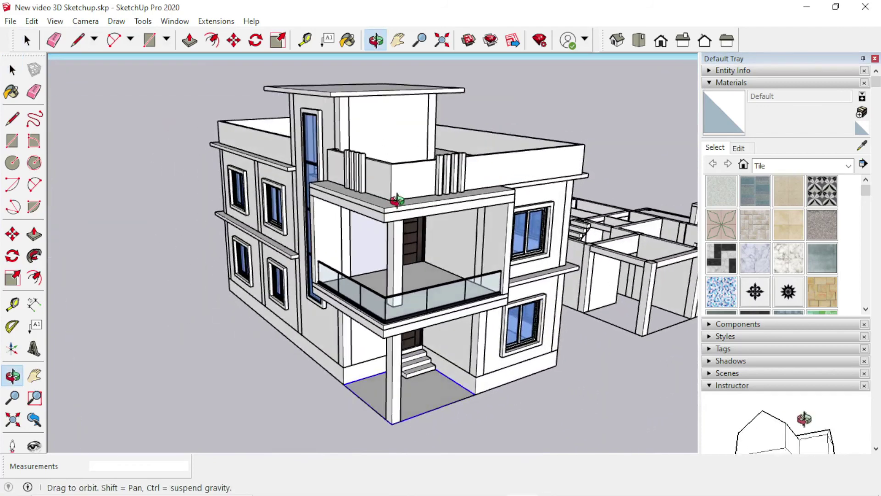
{"action": "key", "text": "space"}
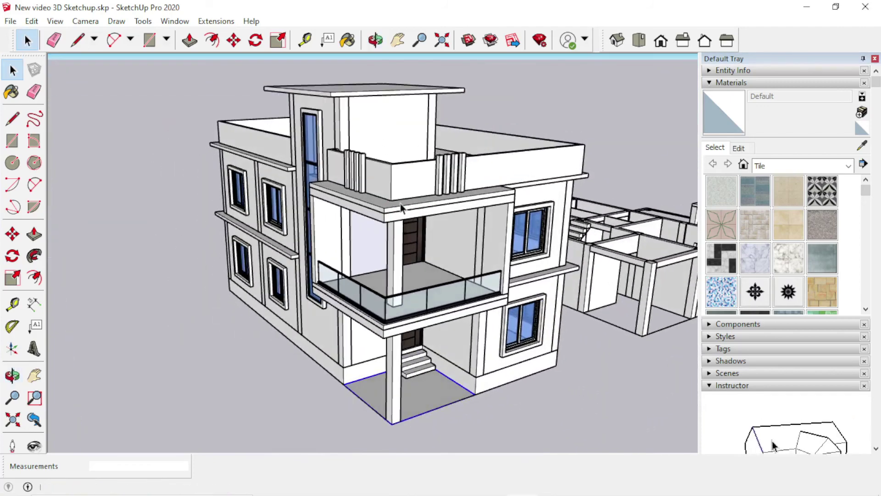